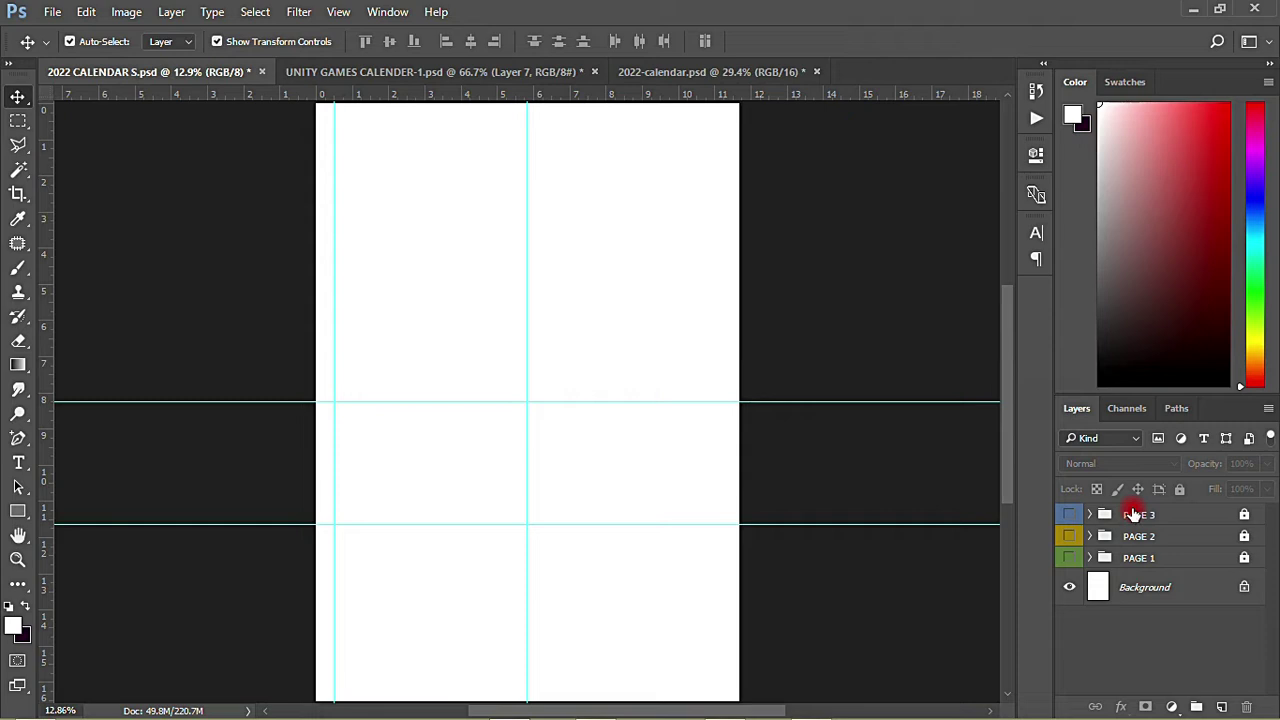
# Create a layer group named PAGE 4 above the PAGE 3 group
pyautogui.click(1133, 514)
pyautogui.click(1196, 707)
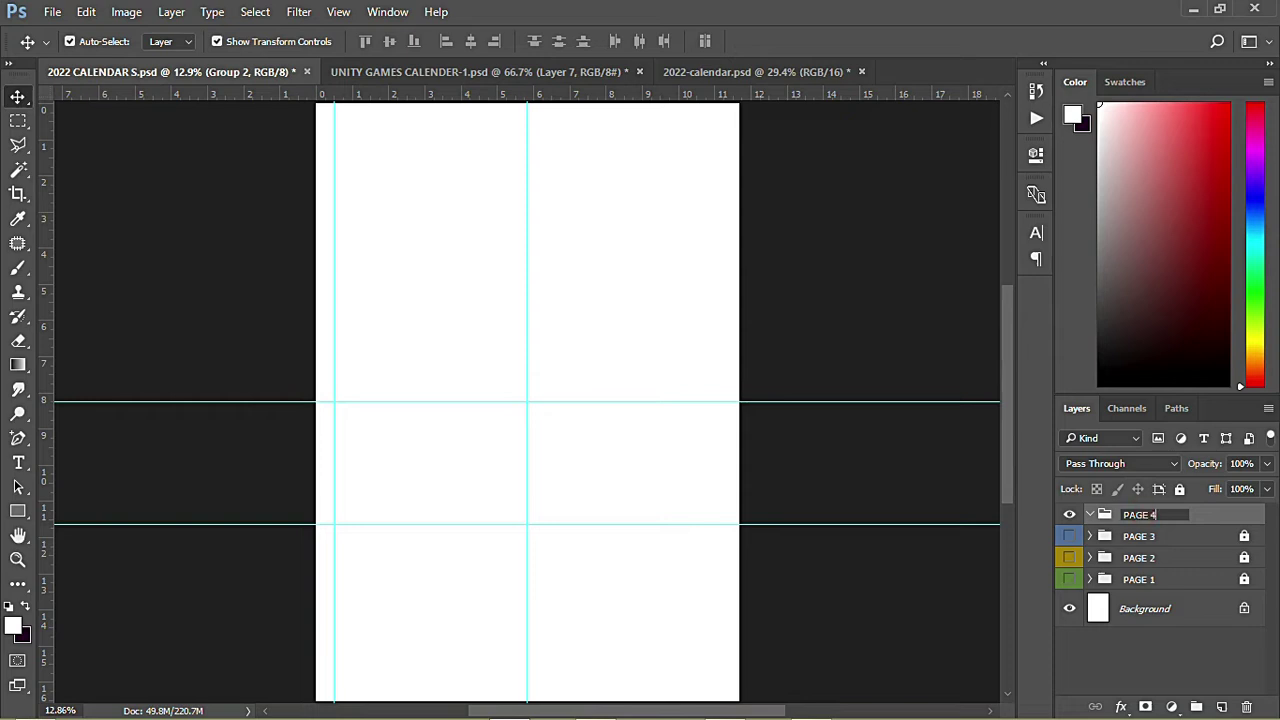
pyautogui.click(1145, 516)
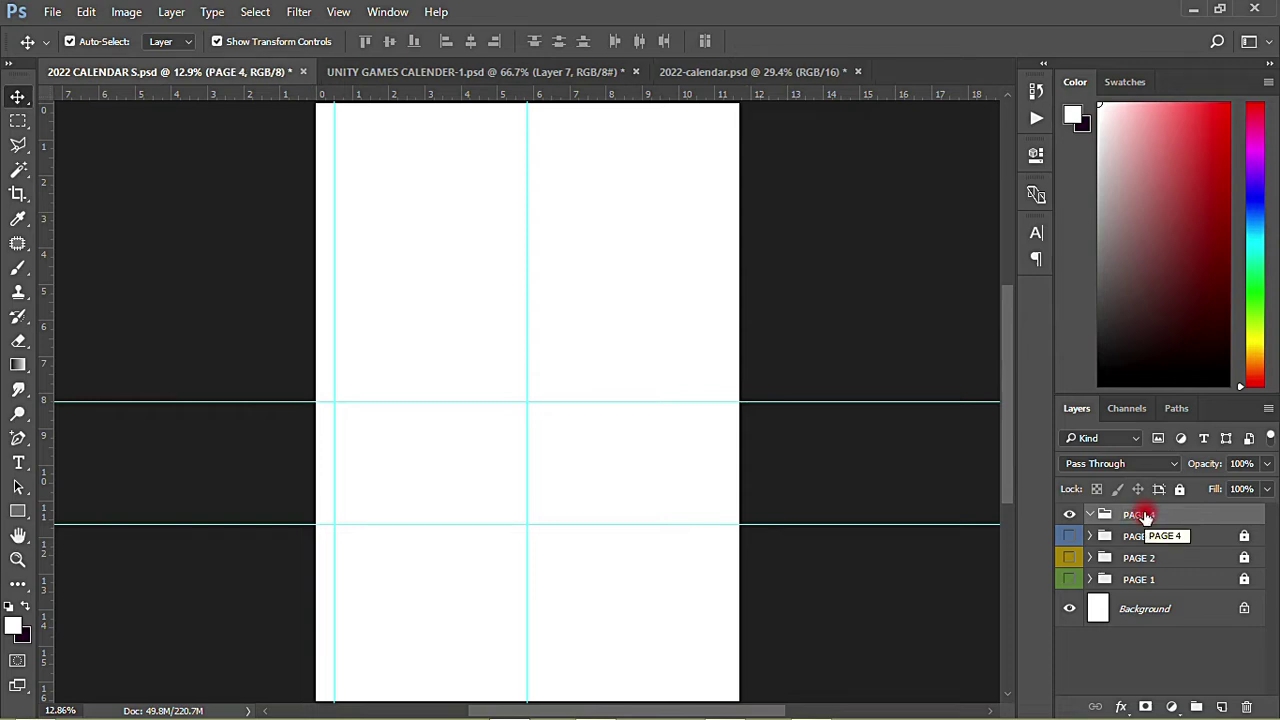
# Add a nested group named BACKGROUND inside the PAGE 4 group
pyautogui.click(1198, 707)
pyautogui.click(1148, 536)
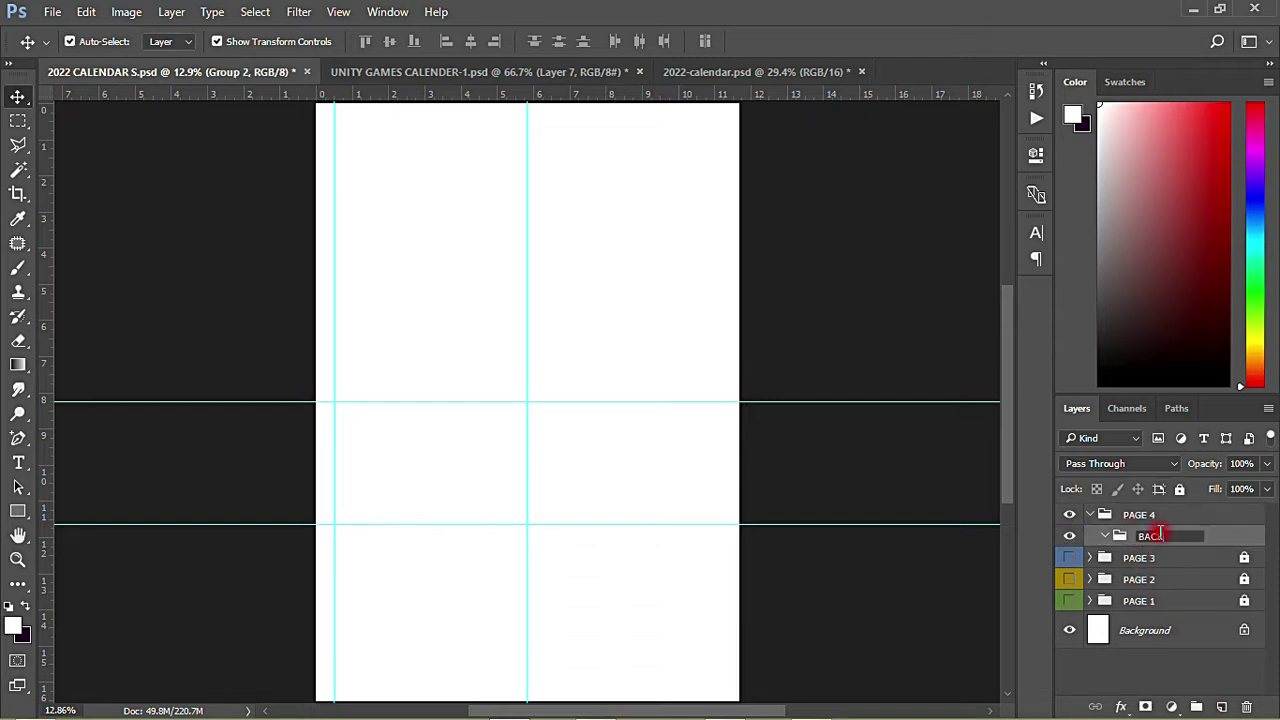
pyautogui.write('BACKGROUND')
pyautogui.press('Return')
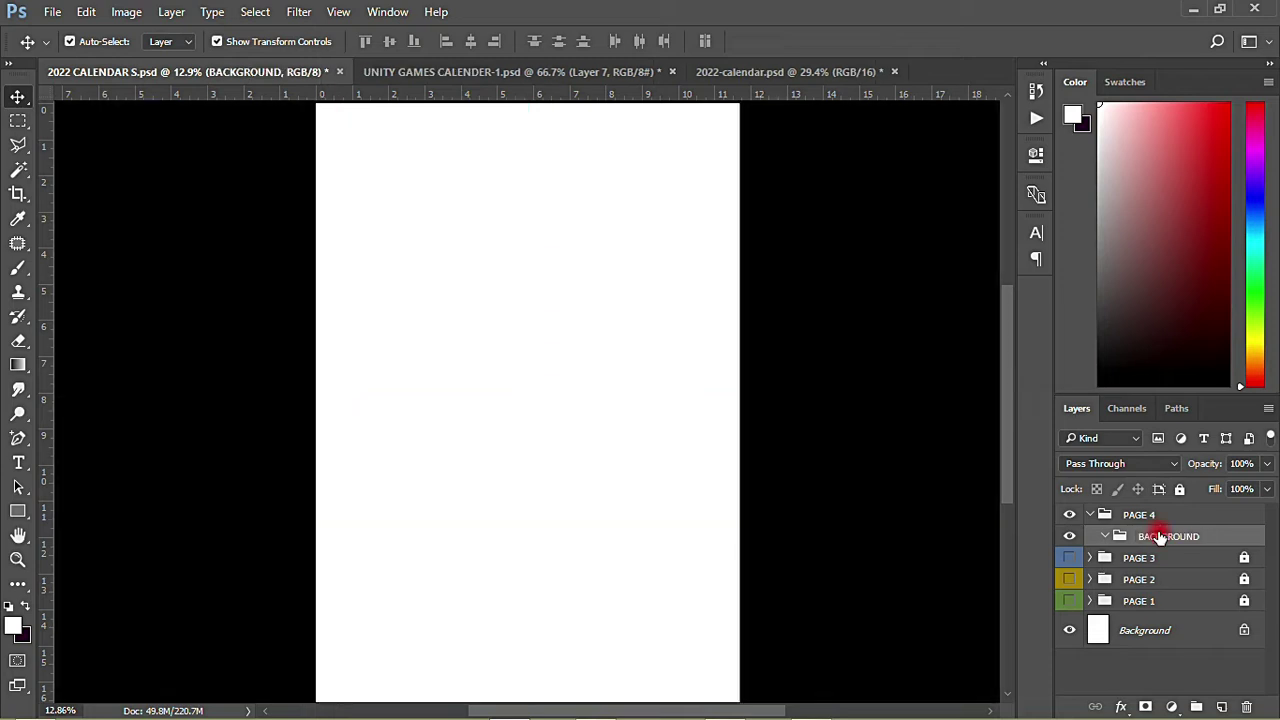
pyautogui.click(389, 206)
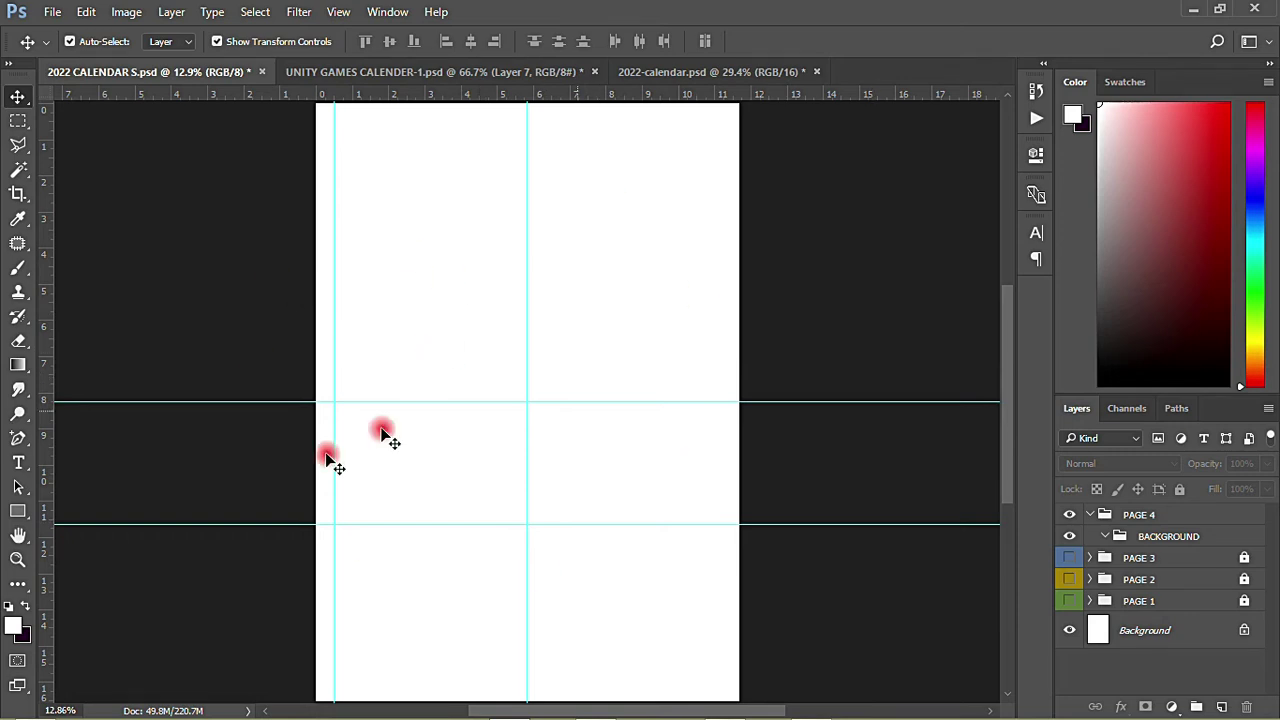
# Draw a dark purple rectangle about 3895 × 2754 px in the BACKGROUND group, covering the page down to the upper horizontal guide
pyautogui.click(18, 511)
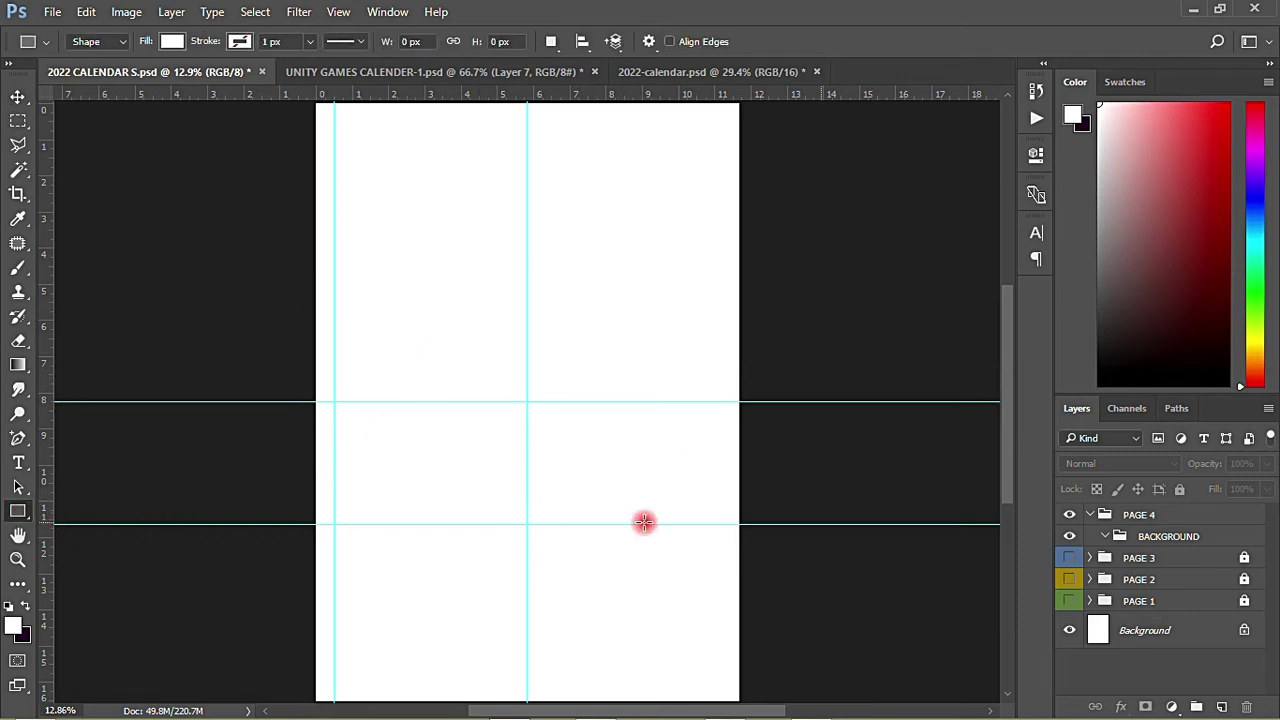
pyautogui.click(1143, 536)
pyautogui.click(14, 610)
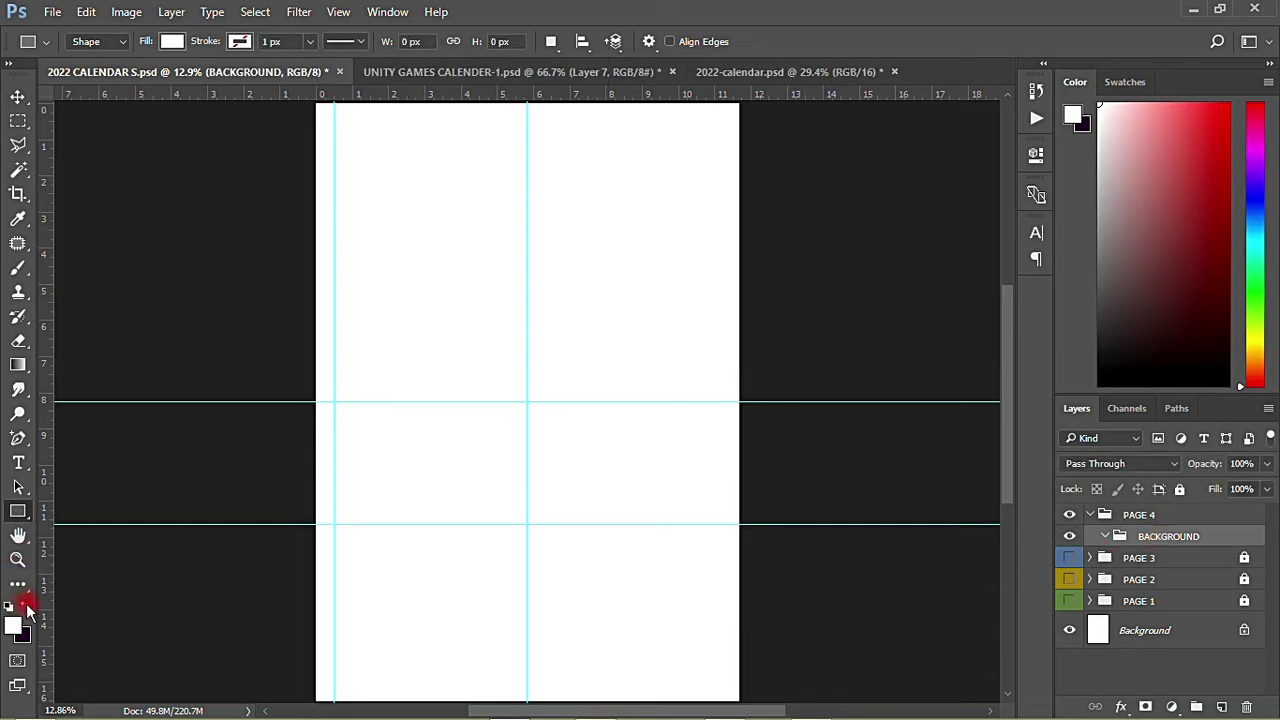
pyautogui.click(27, 606)
pyautogui.scroll(-1, 222, 611)
pyautogui.moveTo(281, 164); pyautogui.dragTo(668, 438)
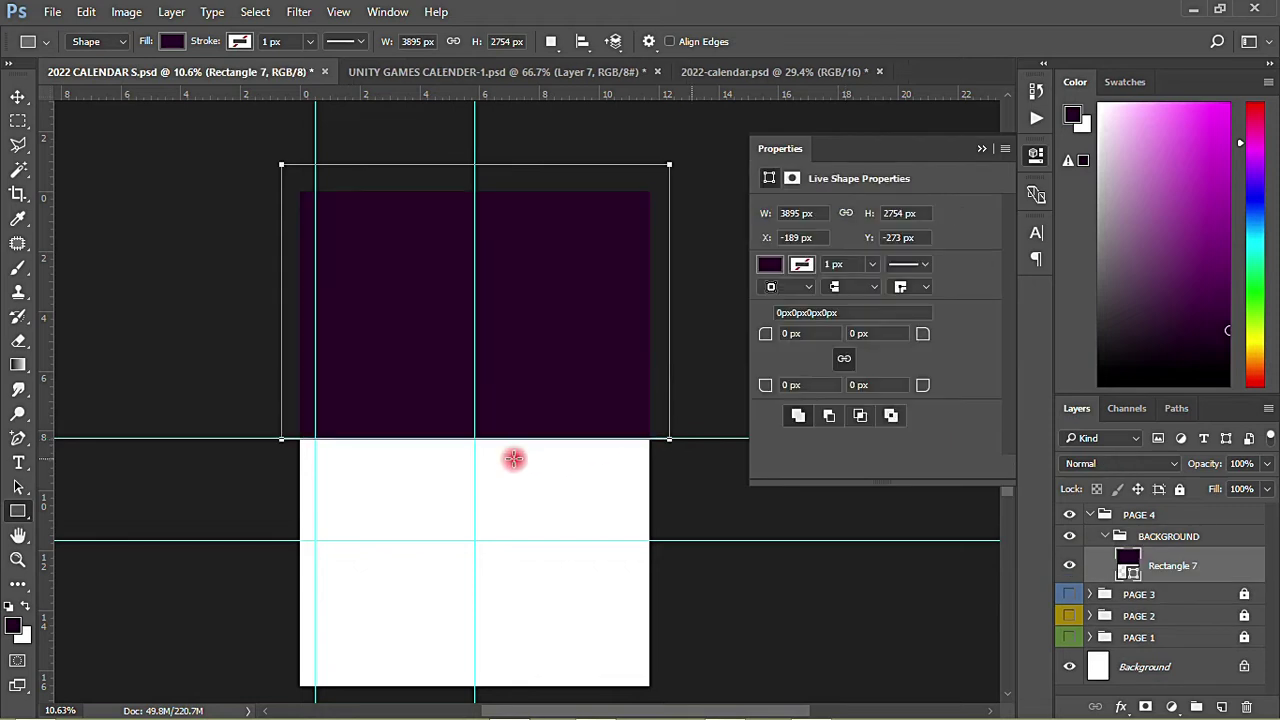
pyautogui.click(17, 96)
pyautogui.click(143, 222)
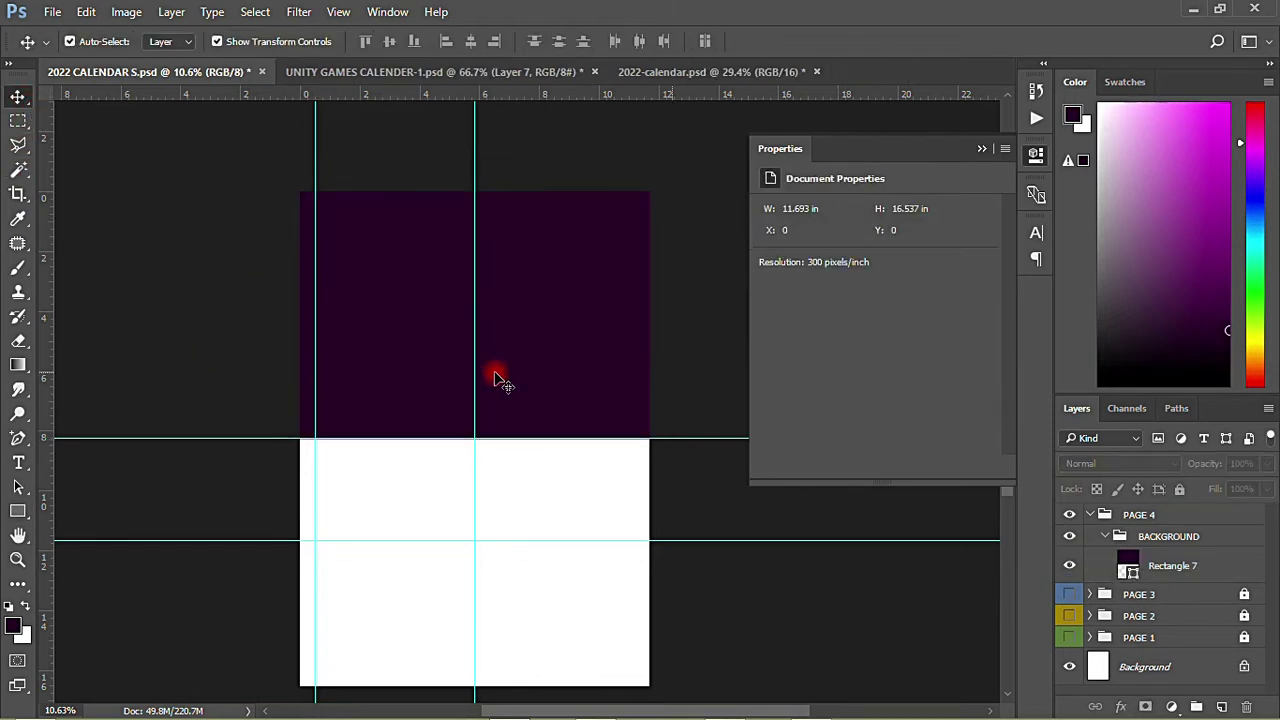
pyautogui.scroll(2, 500, 380)
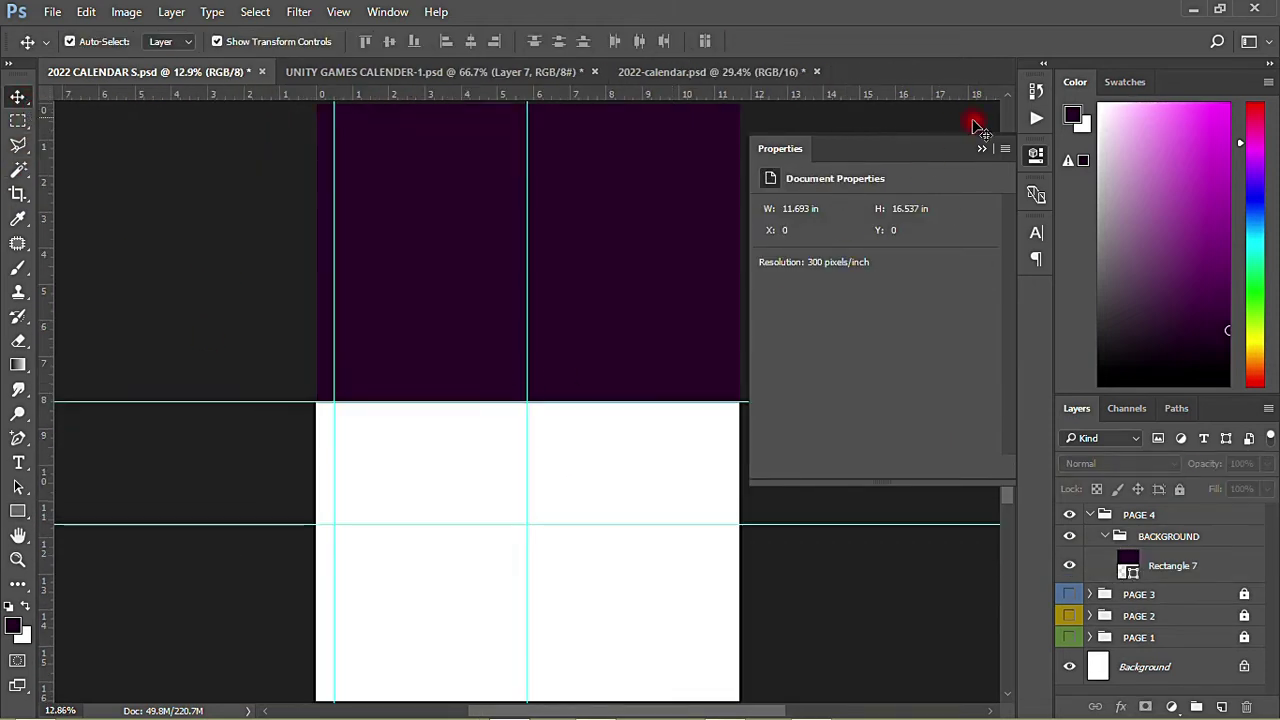
pyautogui.click(1036, 155)
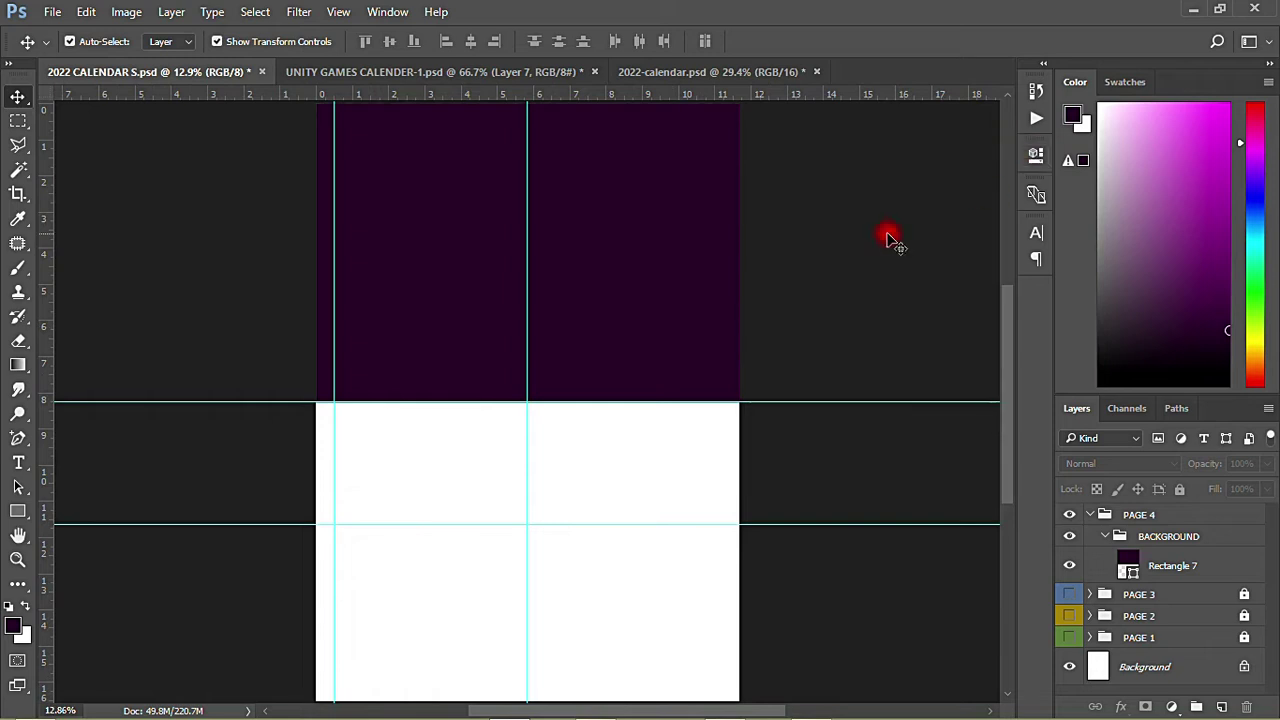
# Duplicate the dark purple rectangle layer and hide the copy
pyautogui.click(680, 270)
pyautogui.rightClick(1195, 566)
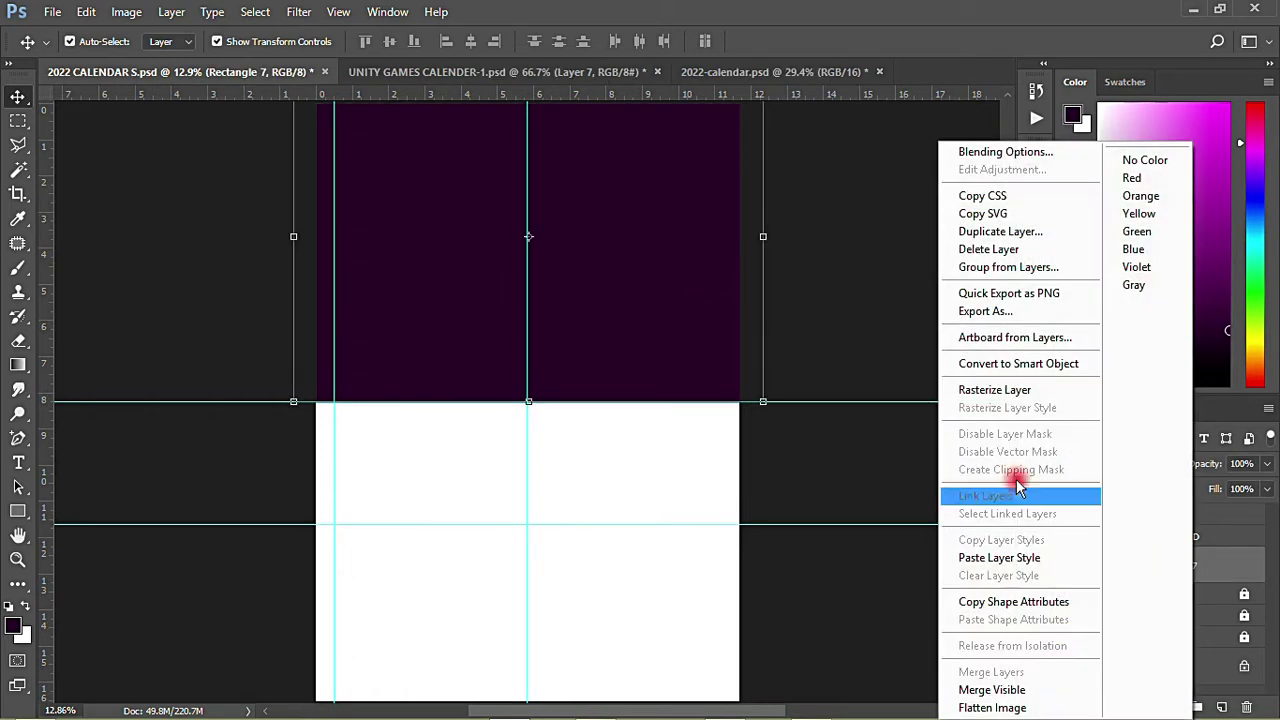
pyautogui.click(1005, 228)
pyautogui.click(803, 208)
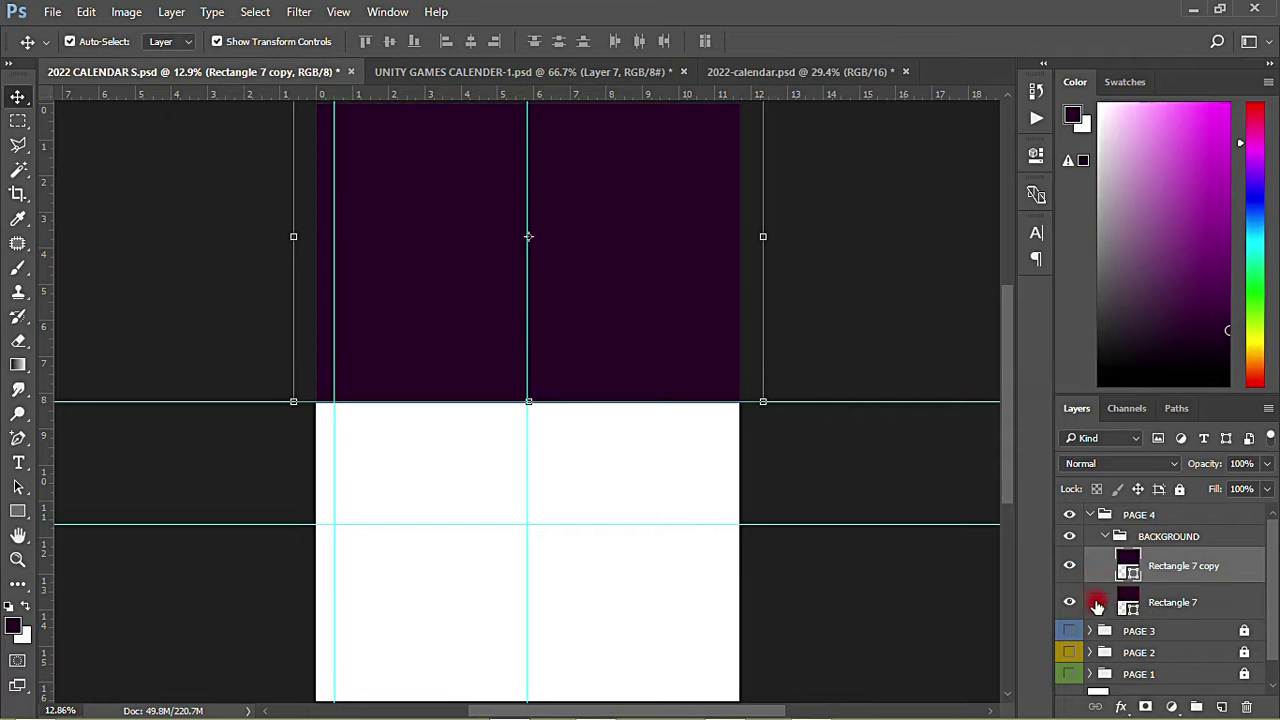
pyautogui.click(1072, 567)
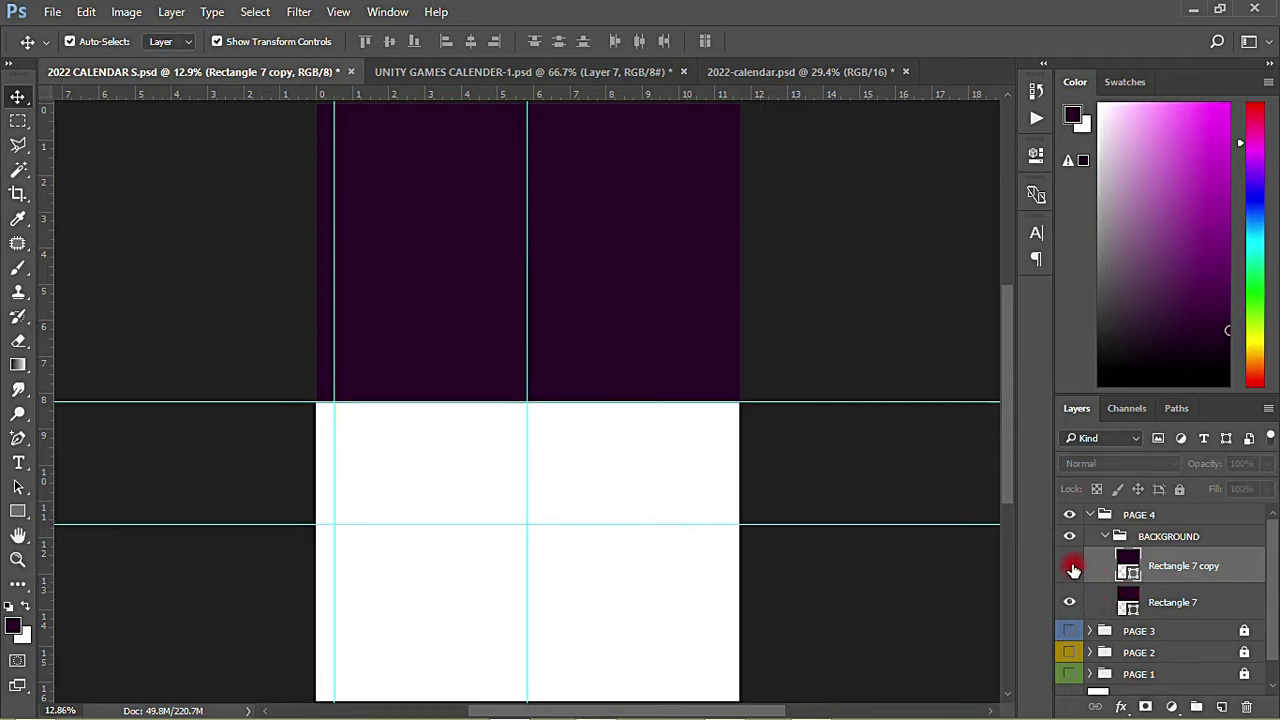
# Move the original rectangle layer above the hidden copy and rasterize it
pyautogui.moveTo(1150, 601); pyautogui.dragTo(1153, 568)
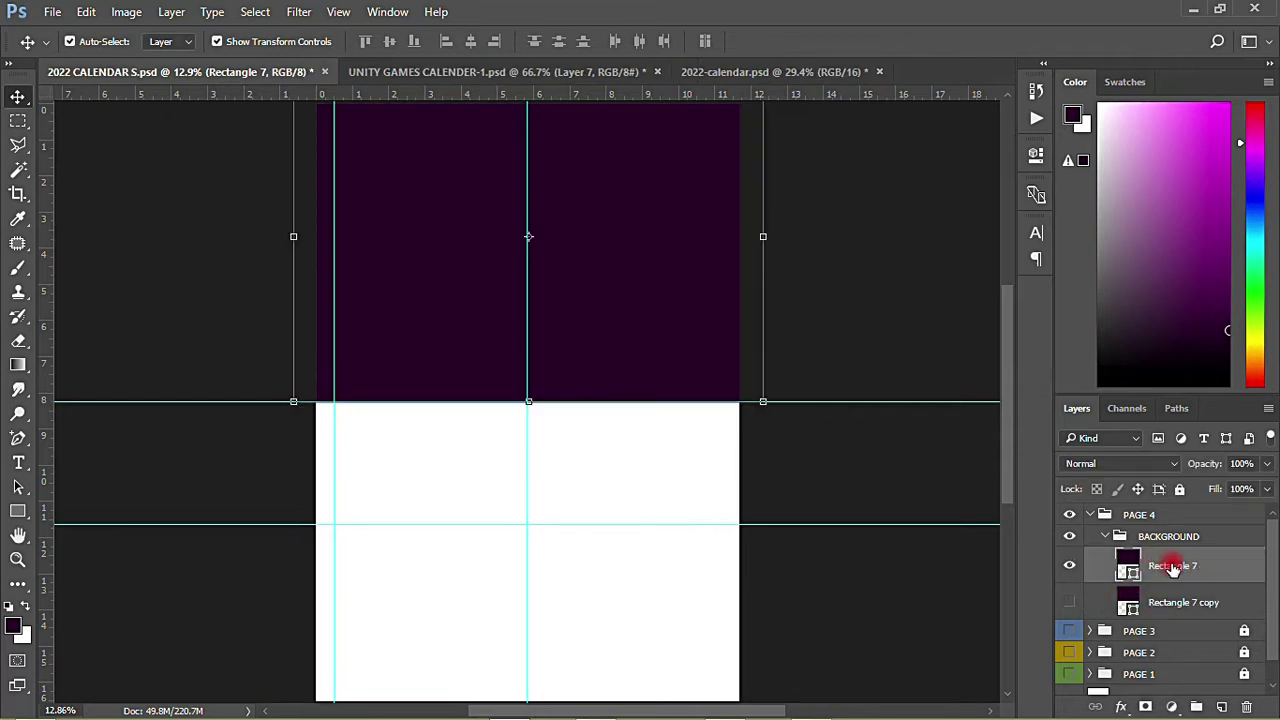
pyautogui.rightClick(1153, 568)
pyautogui.click(1003, 392)
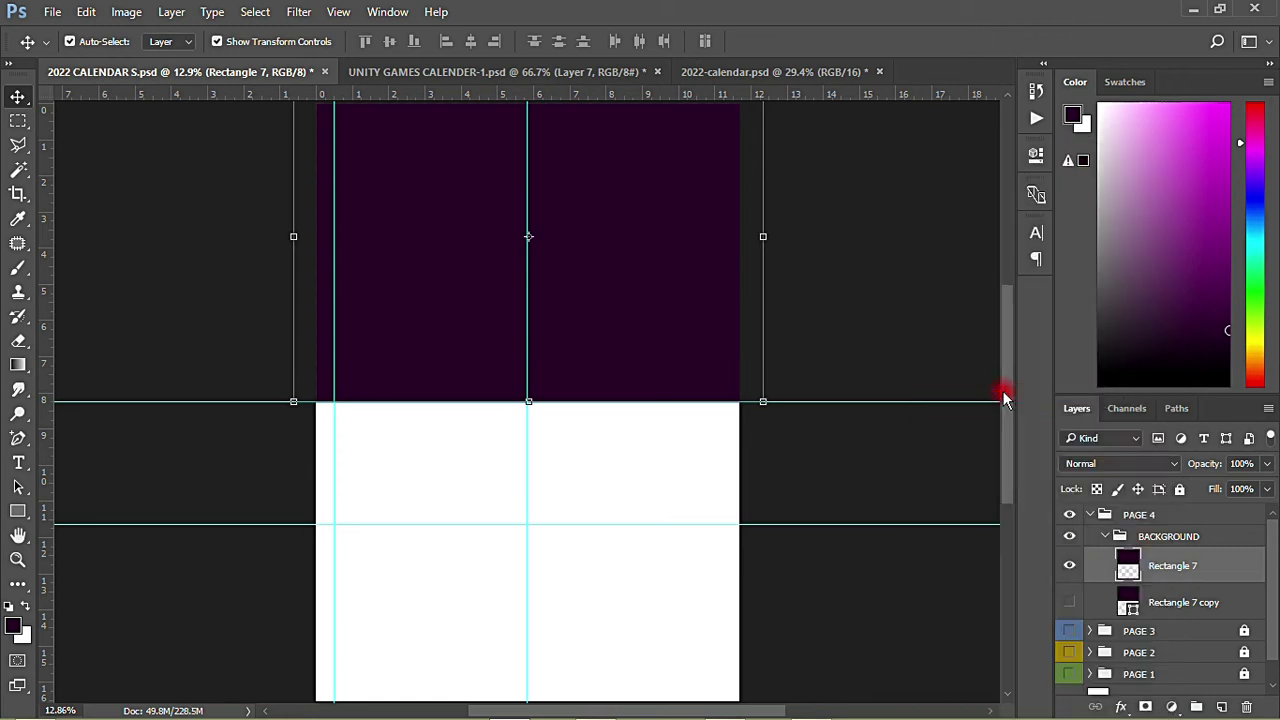
pyautogui.click(886, 336)
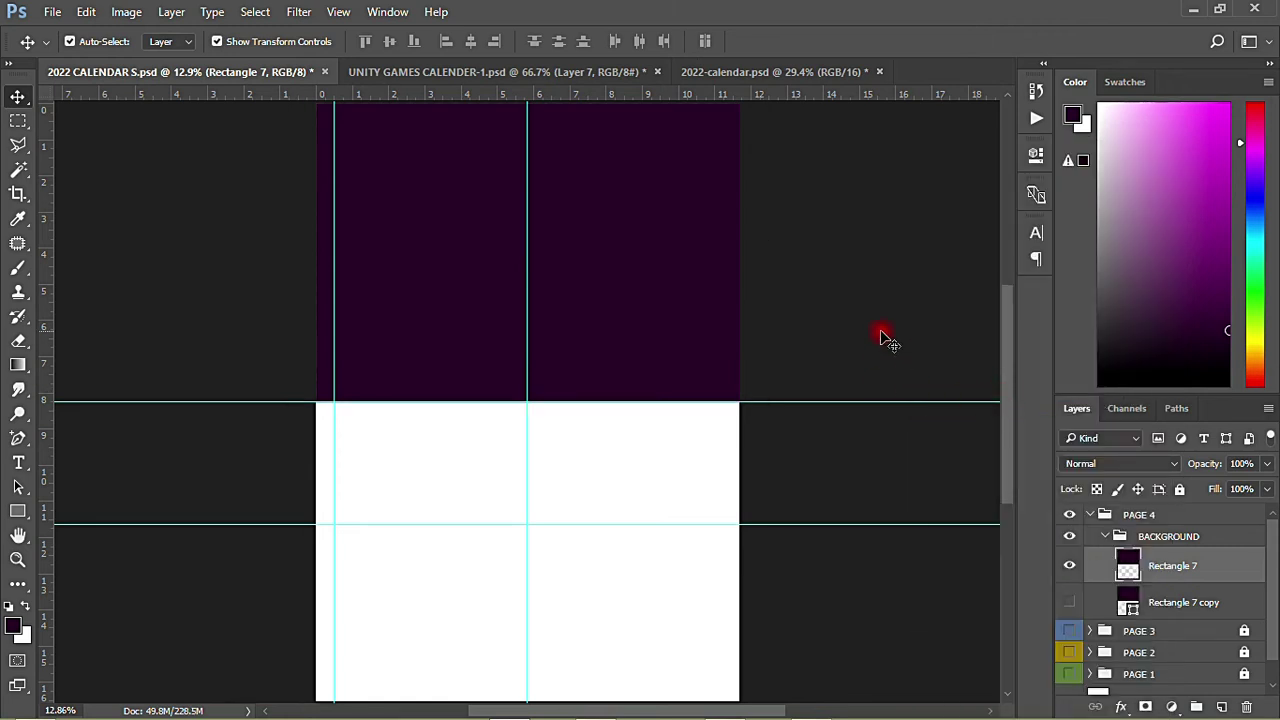
# Select the rectangle's lower-left part with a diagonal right edge using the Polygonal Lasso, and cut it to a new layer
pyautogui.click(18, 121)
pyautogui.moveTo(18, 145)
pyautogui.mouseDown()
pyautogui.moveTo(124, 167)
pyautogui.moveTo(82, 168)
pyautogui.mouseUp()
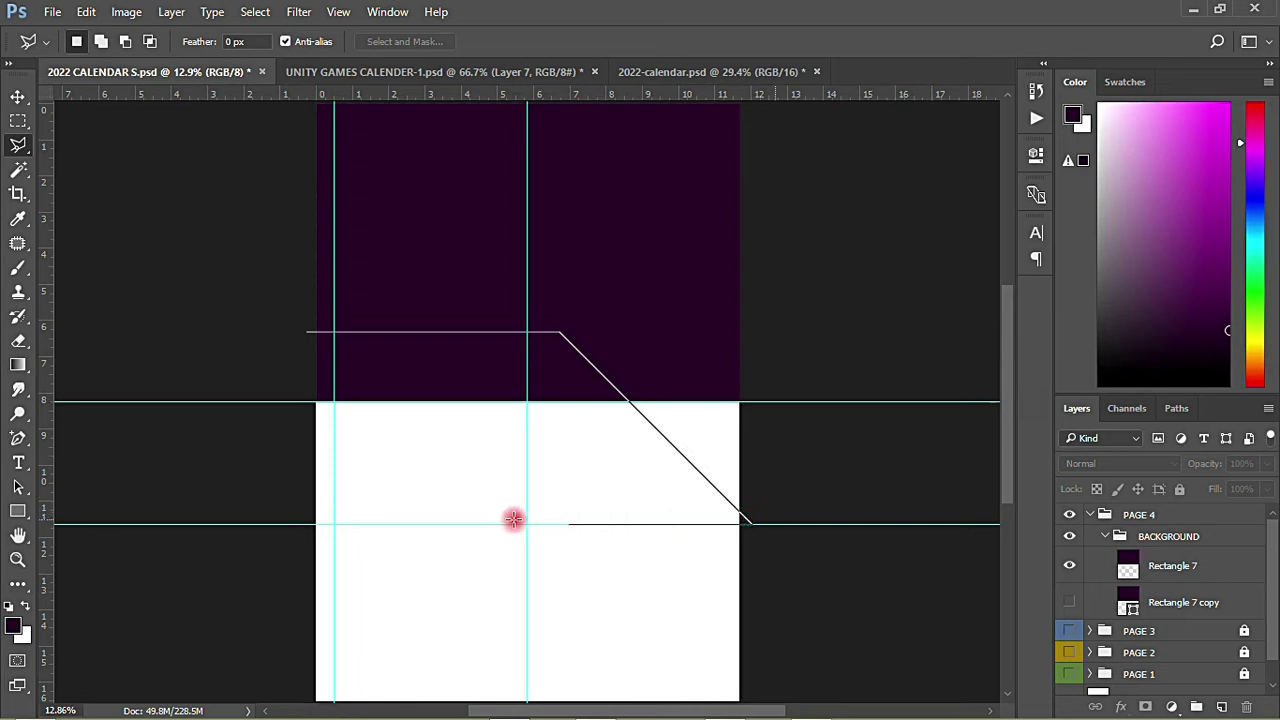
pyautogui.click(305, 334)
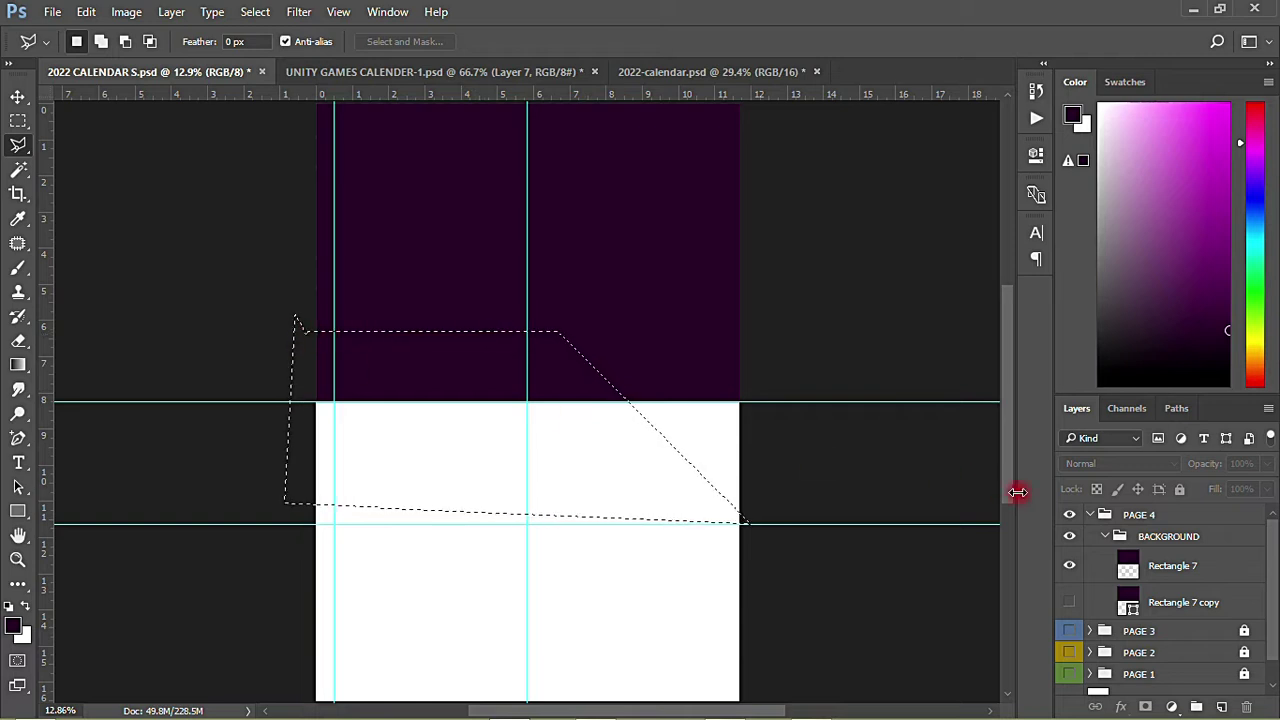
pyautogui.click(1203, 565)
pyautogui.rightClick(442, 374)
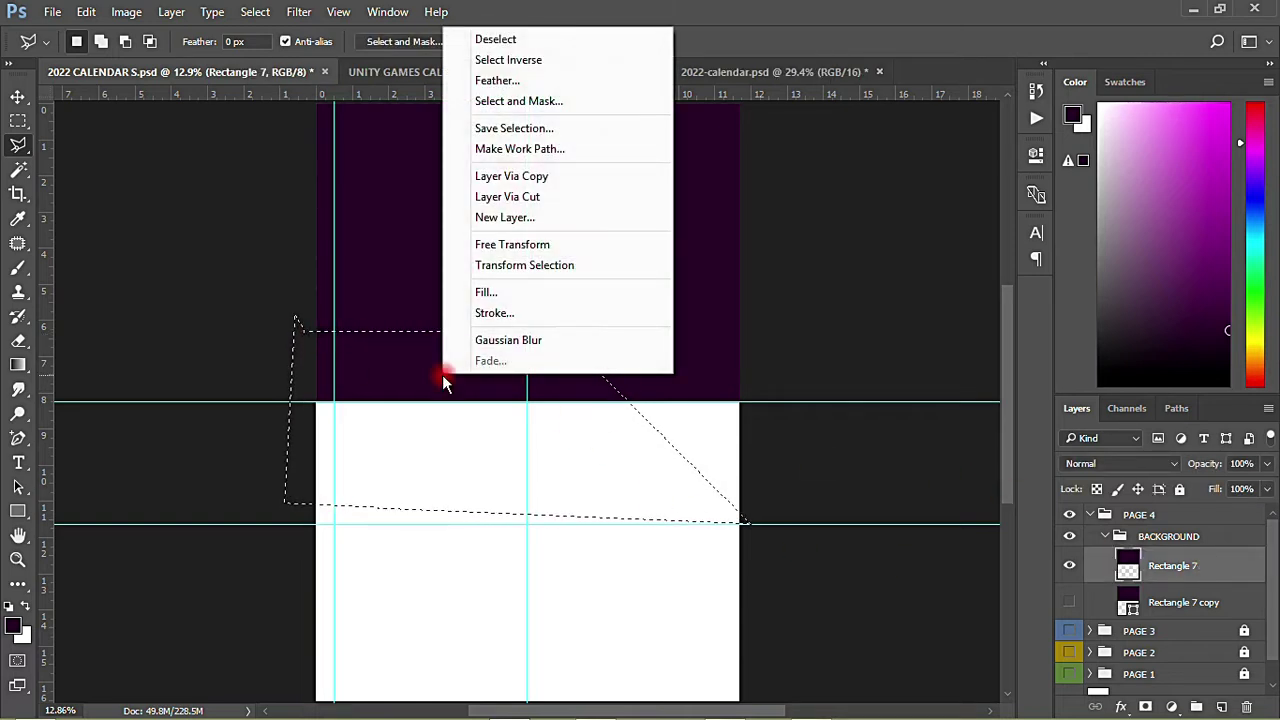
pyautogui.click(520, 197)
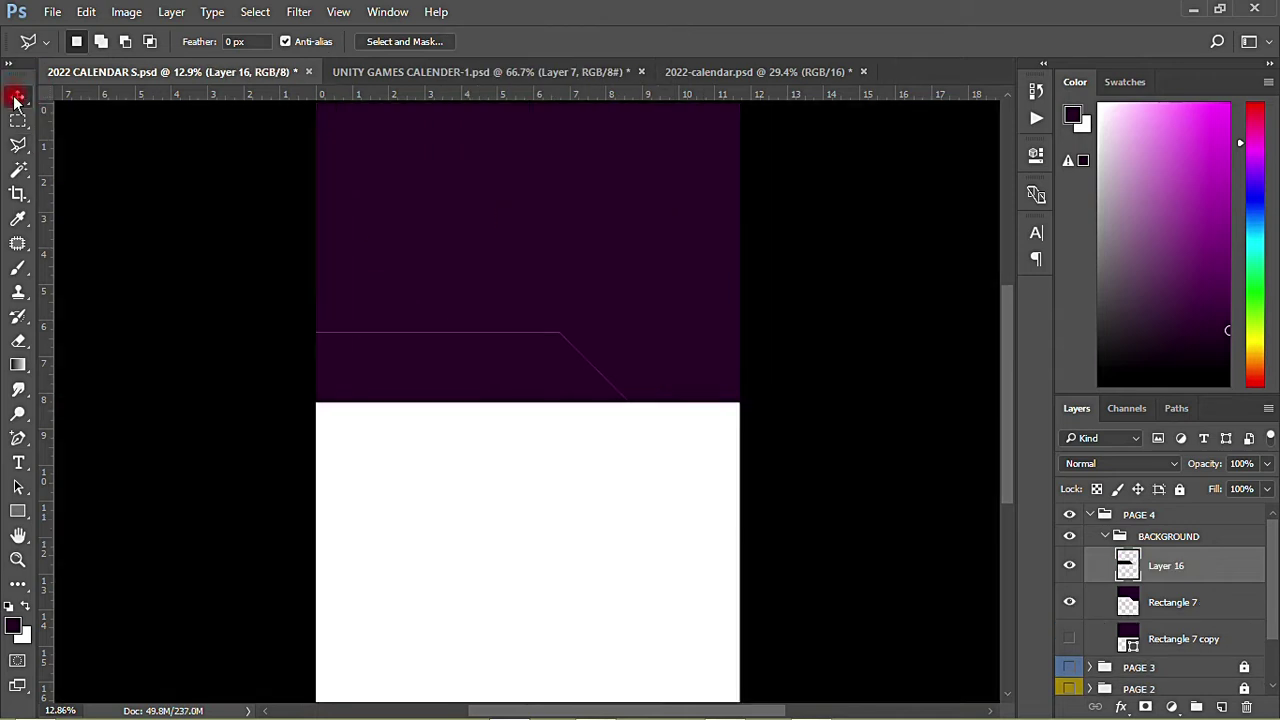
# Shift the cut-out piece slightly down and left, and hide its layer
pyautogui.click(17, 96)
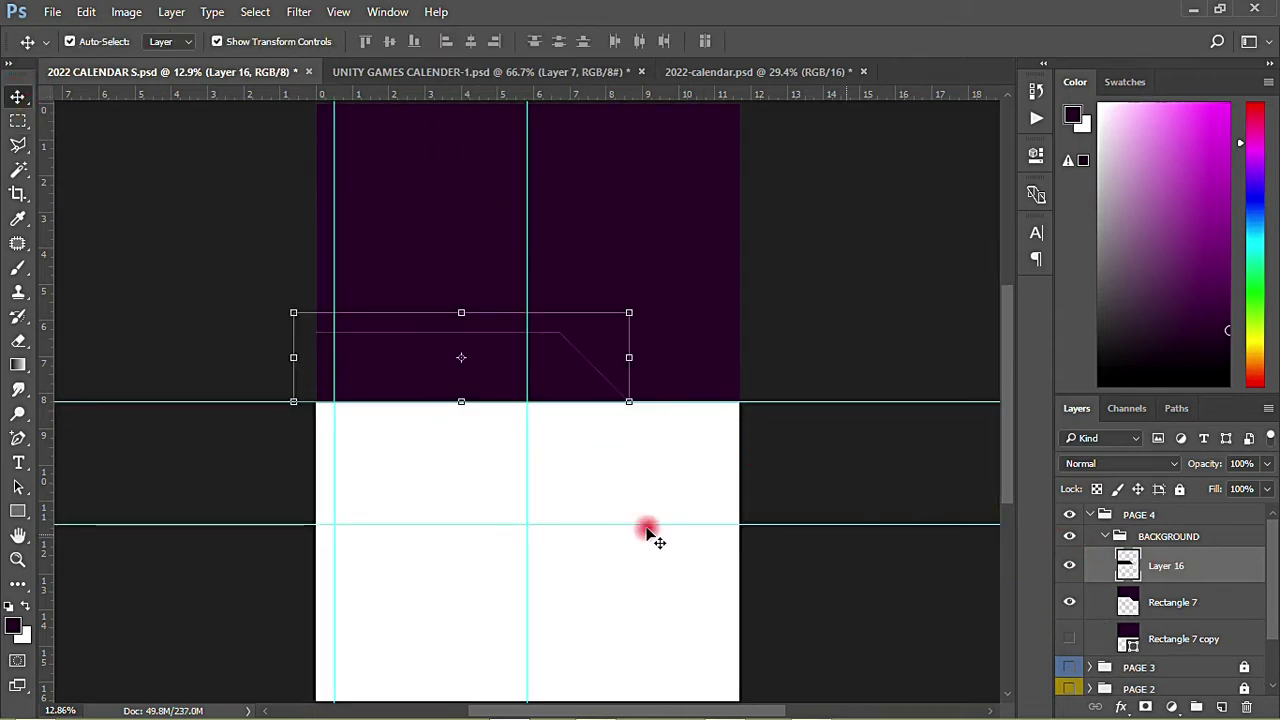
pyautogui.moveTo(491, 374)
pyautogui.mouseDown()
pyautogui.moveTo(491, 334)
pyautogui.moveTo(486, 457)
pyautogui.moveTo(480, 386)
pyautogui.moveTo(489, 393)
pyautogui.mouseUp()
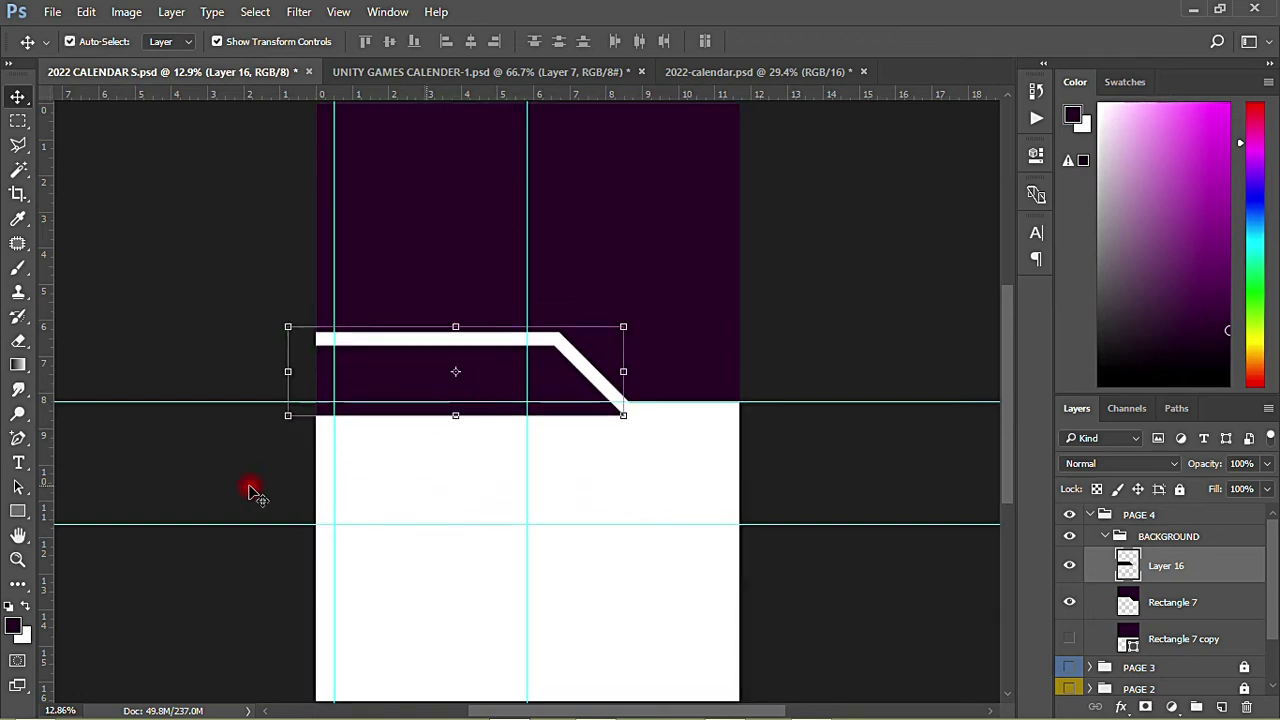
pyautogui.click(293, 492)
pyautogui.click(531, 366)
pyautogui.click(1069, 567)
# Duplicate the remaining notched dark shape in place and apply a Gradient Overlay style to the original beneath the copy
pyautogui.click(680, 374)
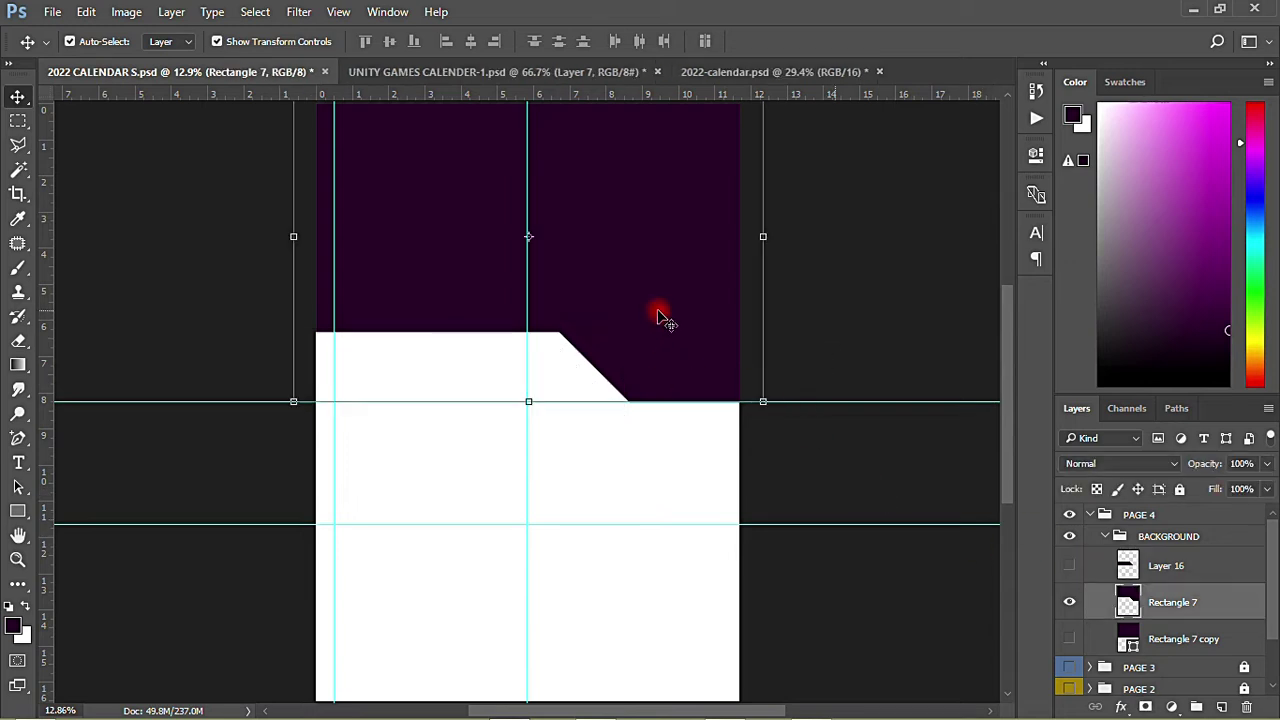
pyautogui.moveTo(660, 326); pyautogui.dragTo(661, 328)
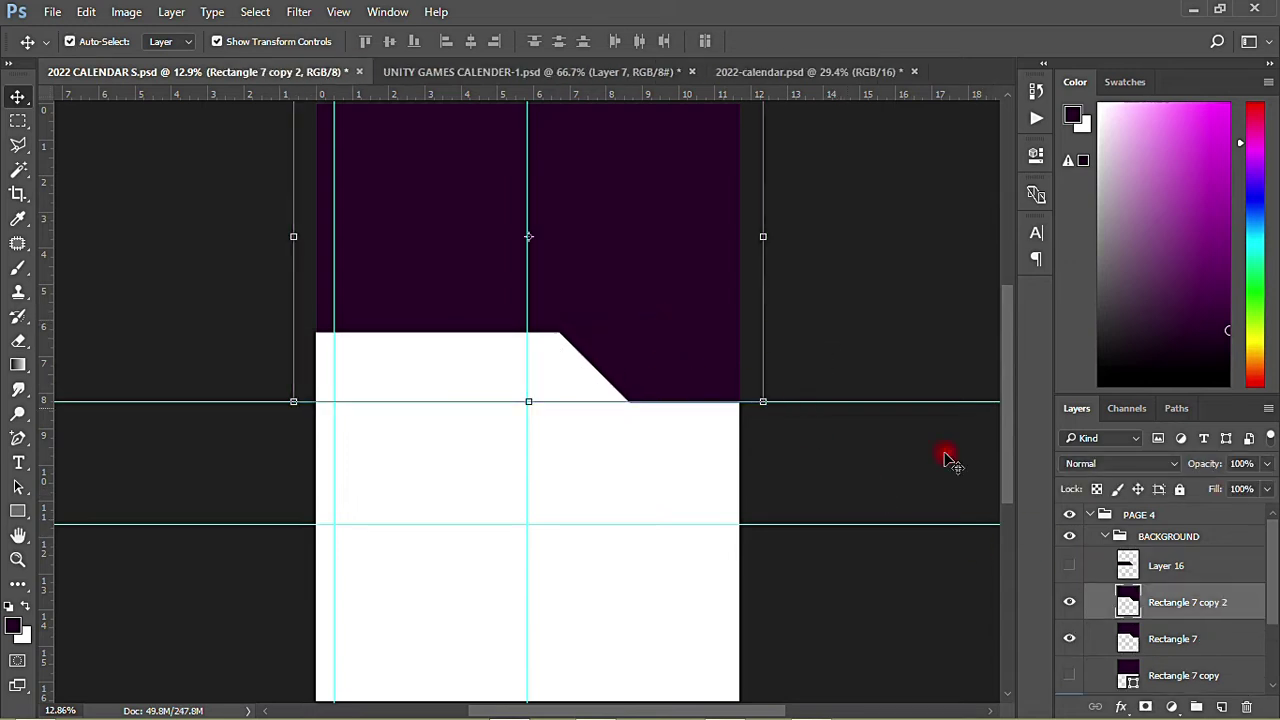
pyautogui.click(1180, 638)
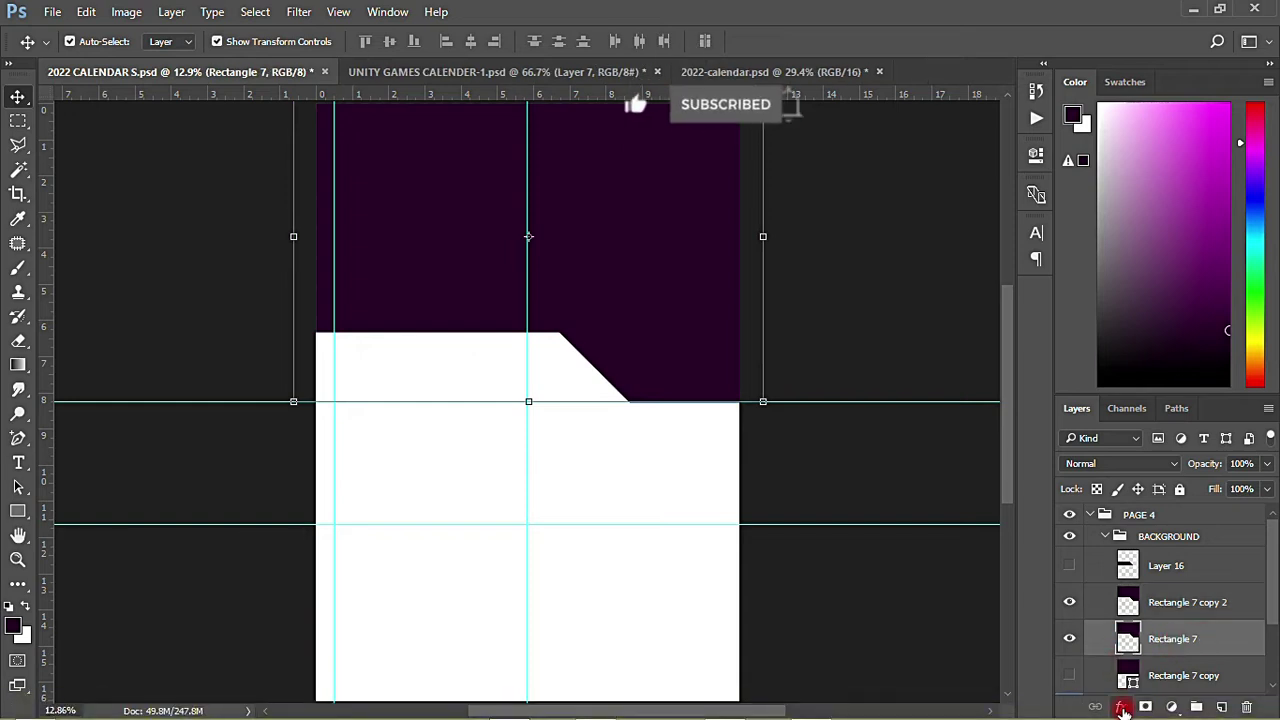
pyautogui.click(1122, 708)
pyautogui.click(1110, 611)
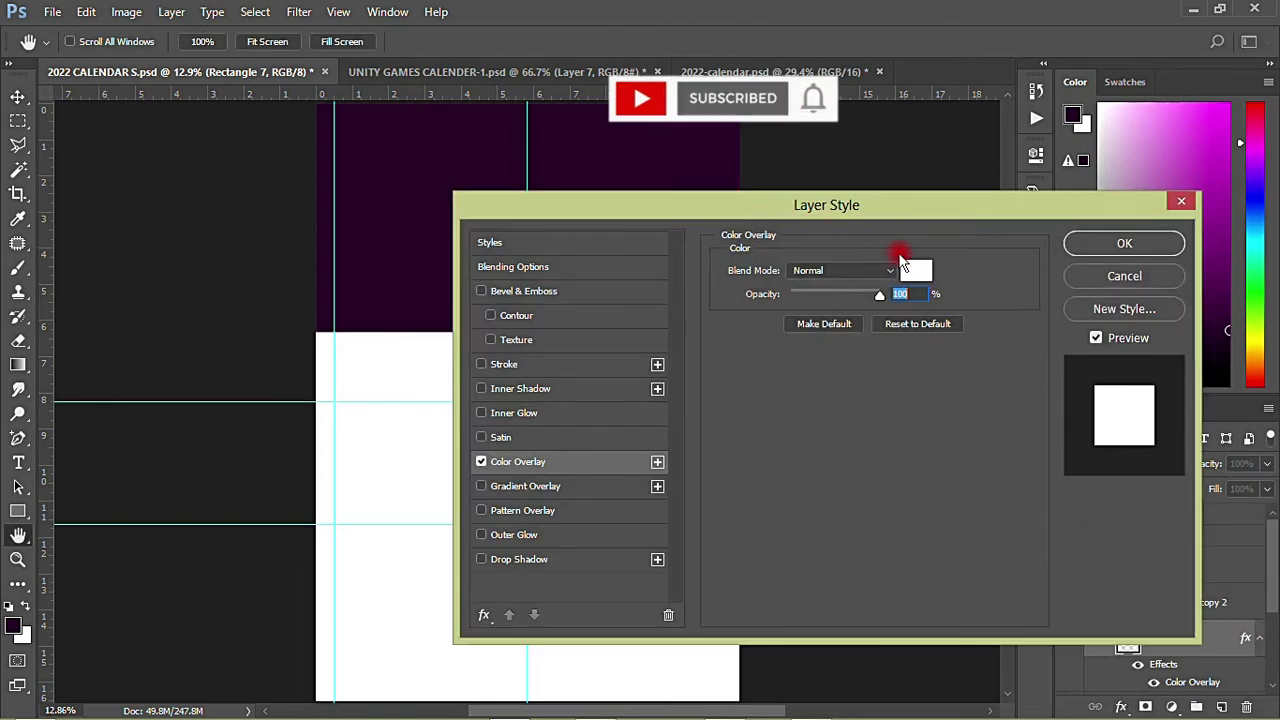
pyautogui.click(916, 268)
pyautogui.click(1178, 220)
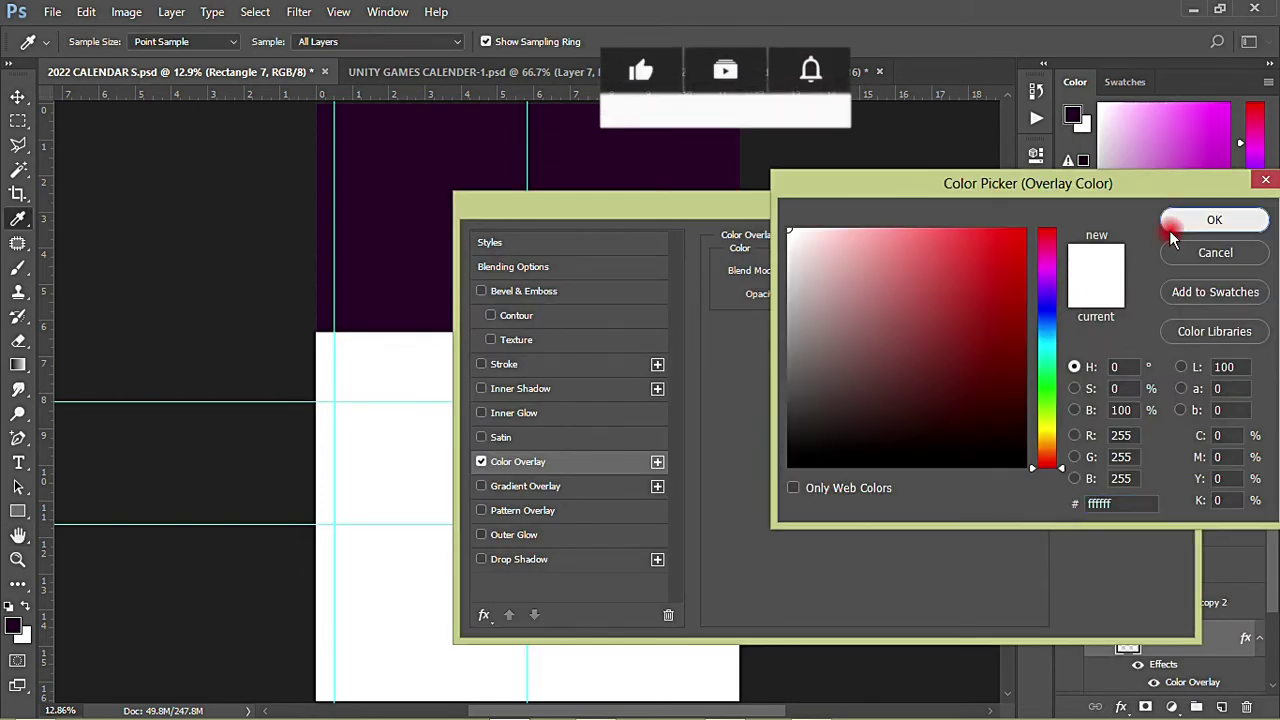
pyautogui.click(481, 461)
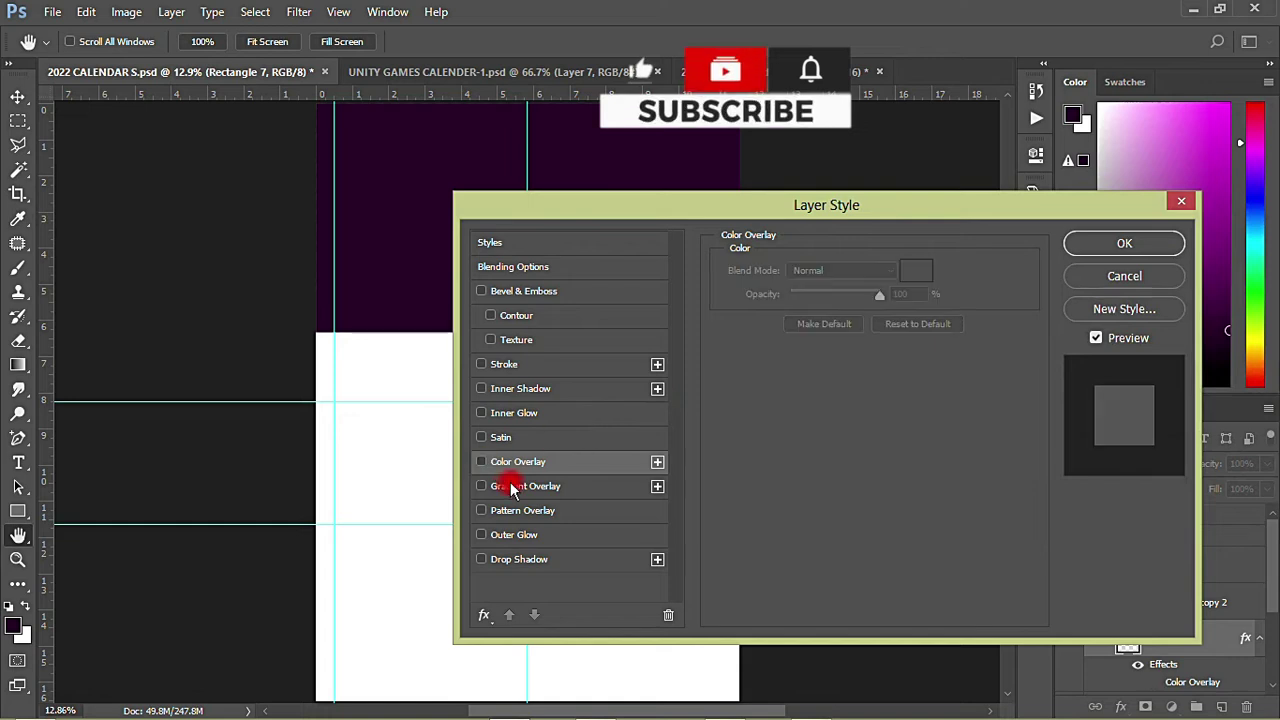
pyautogui.click(490, 486)
pyautogui.click(1110, 241)
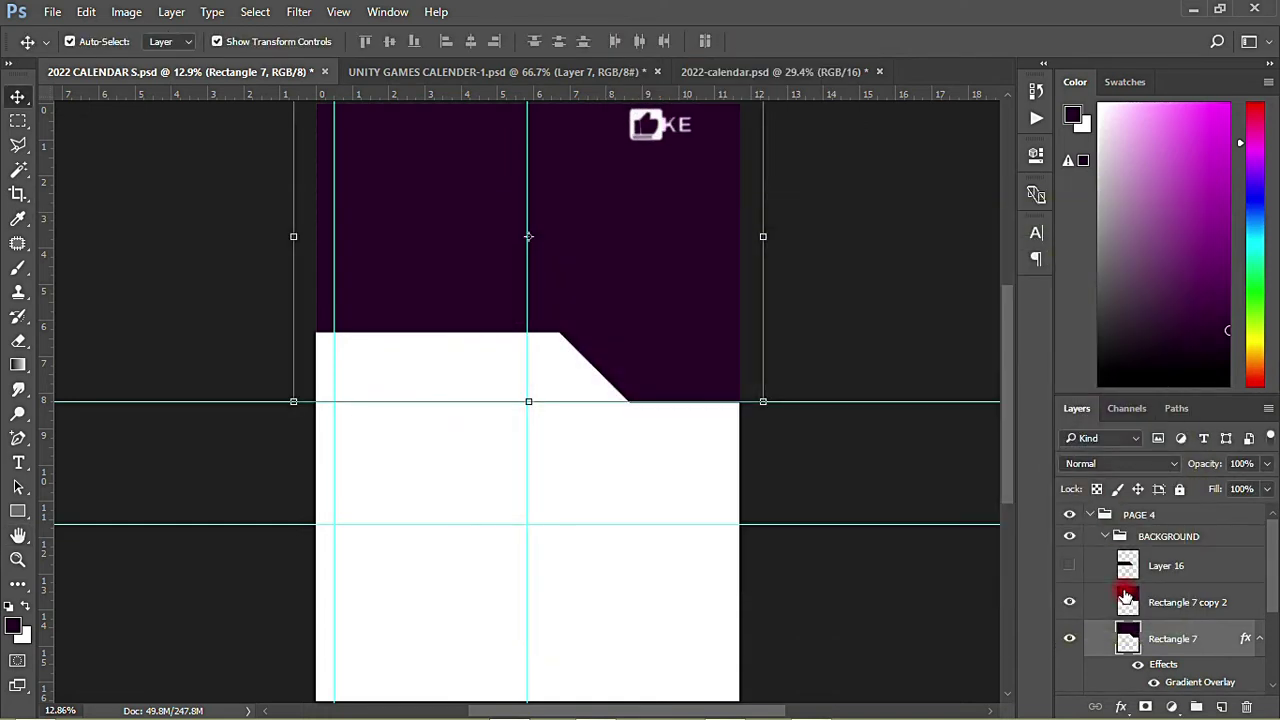
# Nudge the gradient shape down and slightly left so a thin dark red strip edges the notched dark shape
pyautogui.hotkey('shift', 'Down')
pyautogui.hotkey('shift', 'Down')
pyautogui.hotkey('shift', 'Down')
pyautogui.hotkey('shift', 'Down')
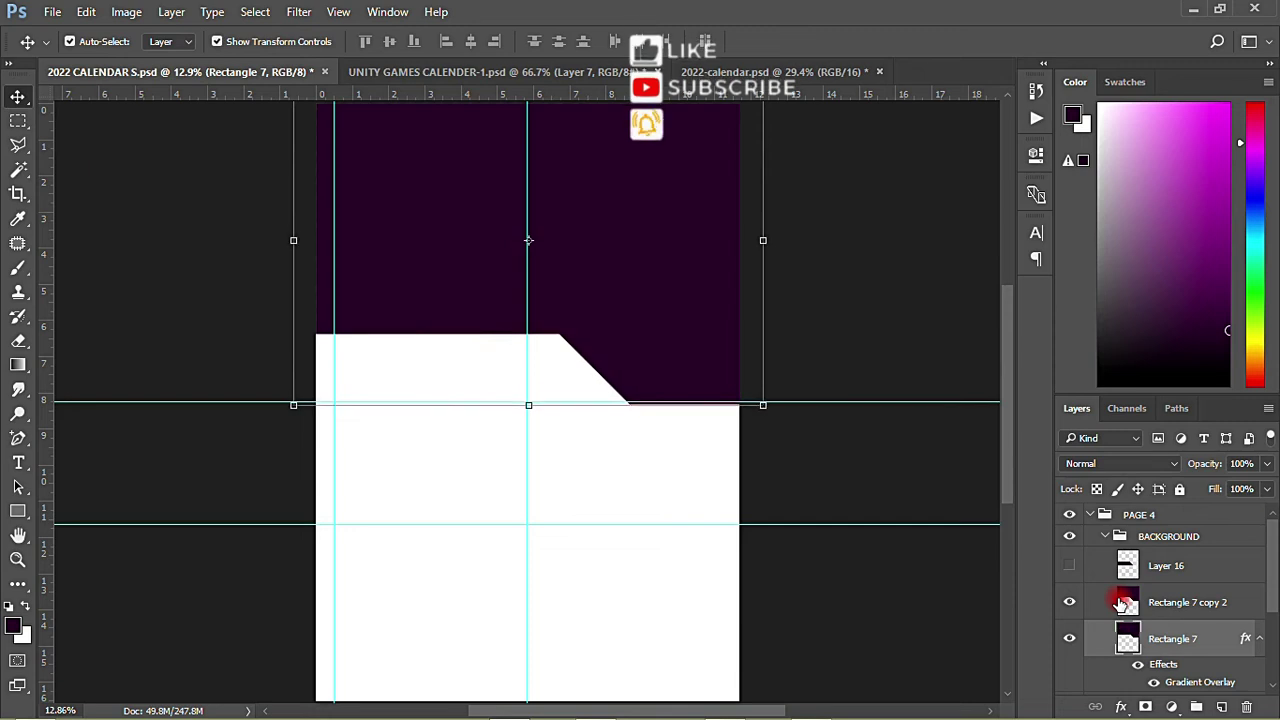
pyautogui.hotkey('shift', 'Down')
pyautogui.hotkey('shift', 'Down')
pyautogui.hotkey('shift', 'Down')
pyautogui.hotkey('shift', 'Down')
pyautogui.hotkey('shift', 'Left')
pyautogui.hotkey('shift', 'Left')
pyautogui.hotkey('shift', 'Left')
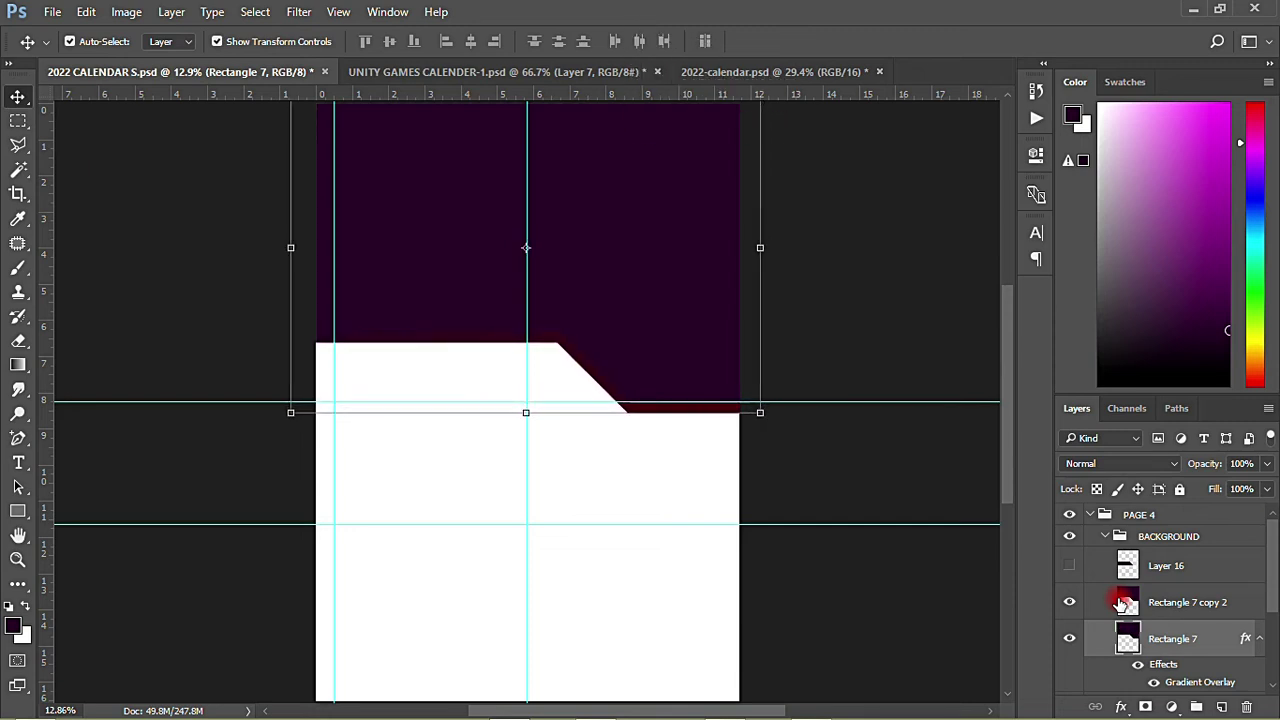
pyautogui.hotkey('shift', 'Down')
pyautogui.hotkey('shift', 'Down')
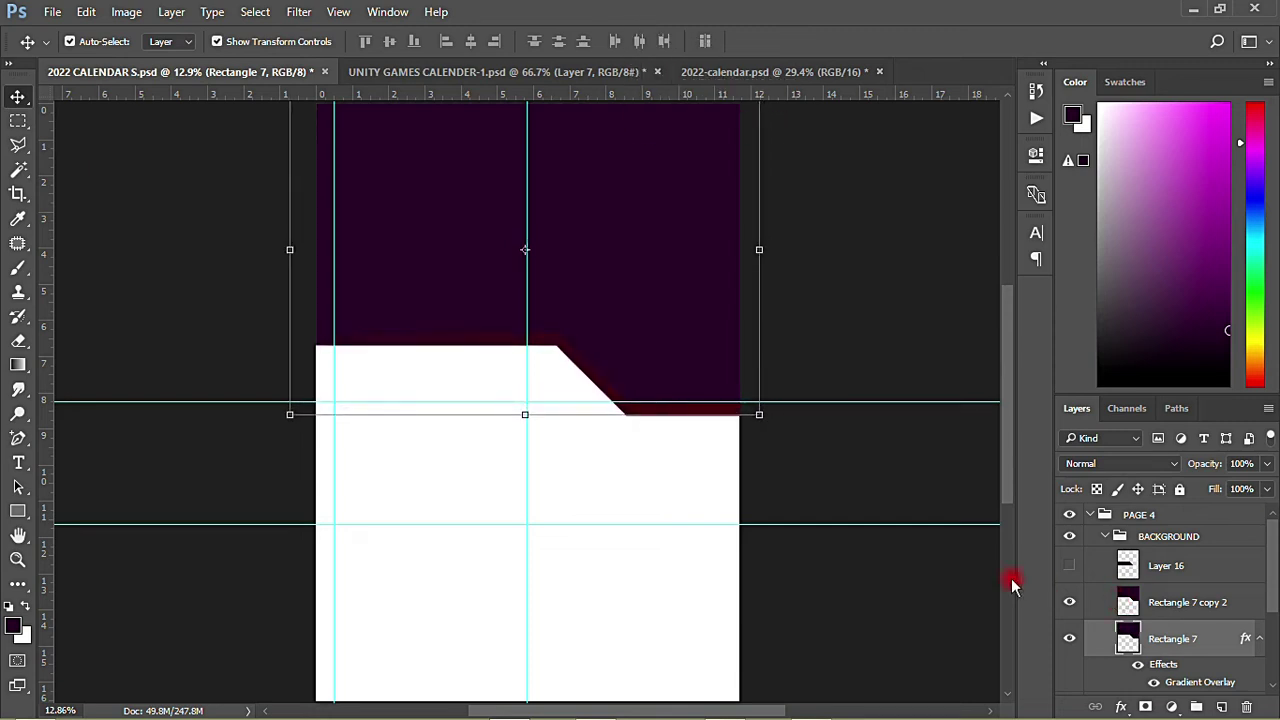
pyautogui.click(900, 345)
pyautogui.scroll(-2, 606, 451)
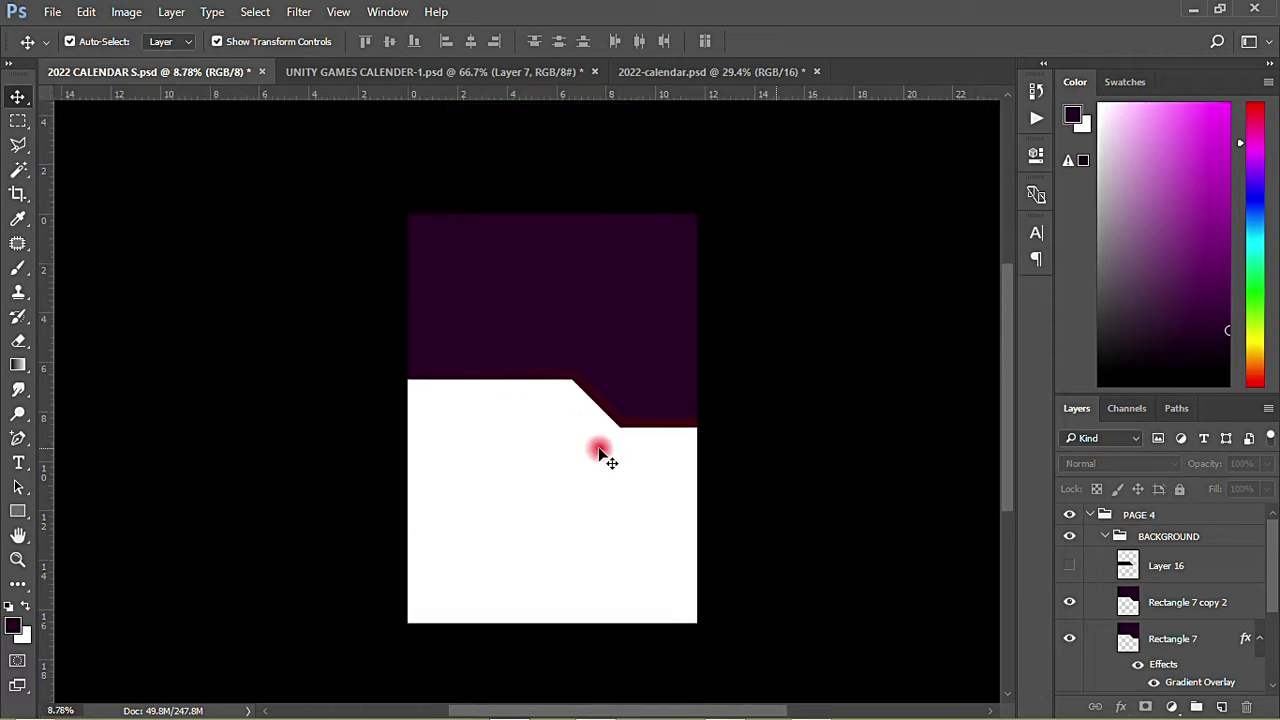
pyautogui.scroll(2, 606, 451)
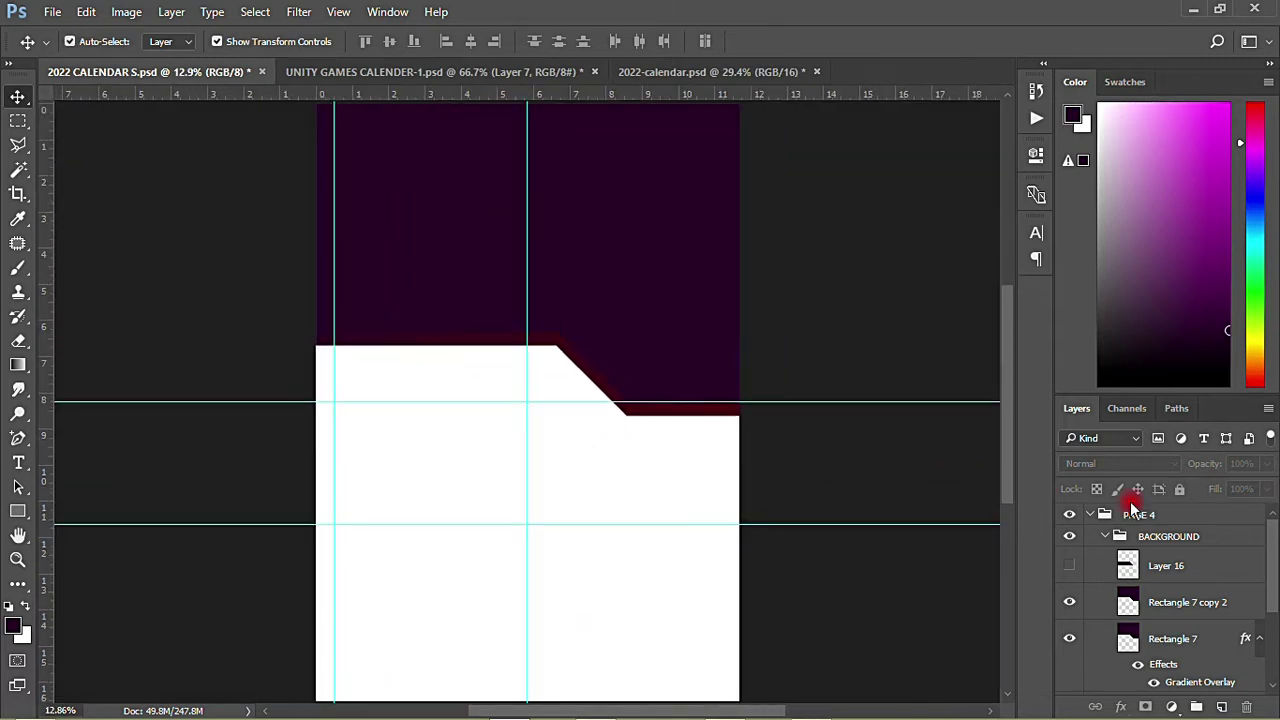
# Collapse the effects list of the gradient-edged shape's layer and save the document
pyautogui.click(1189, 598)
pyautogui.click(1260, 639)
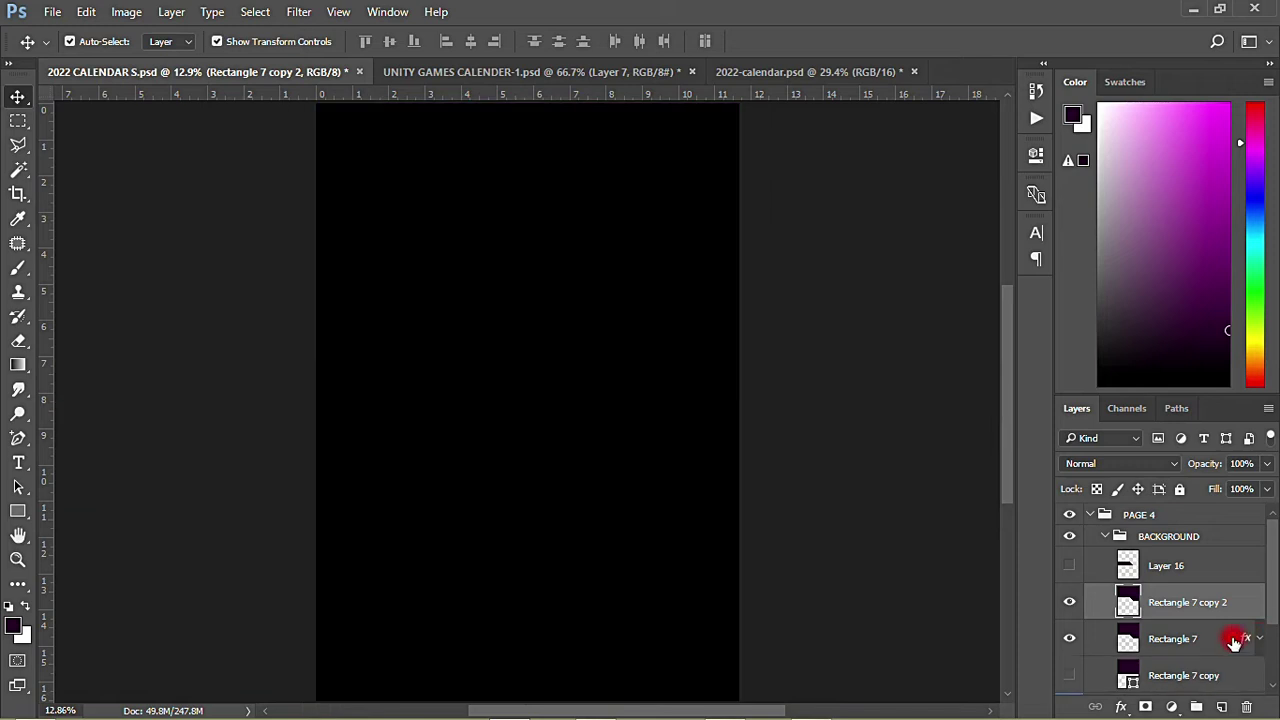
pyautogui.click(757, 552)
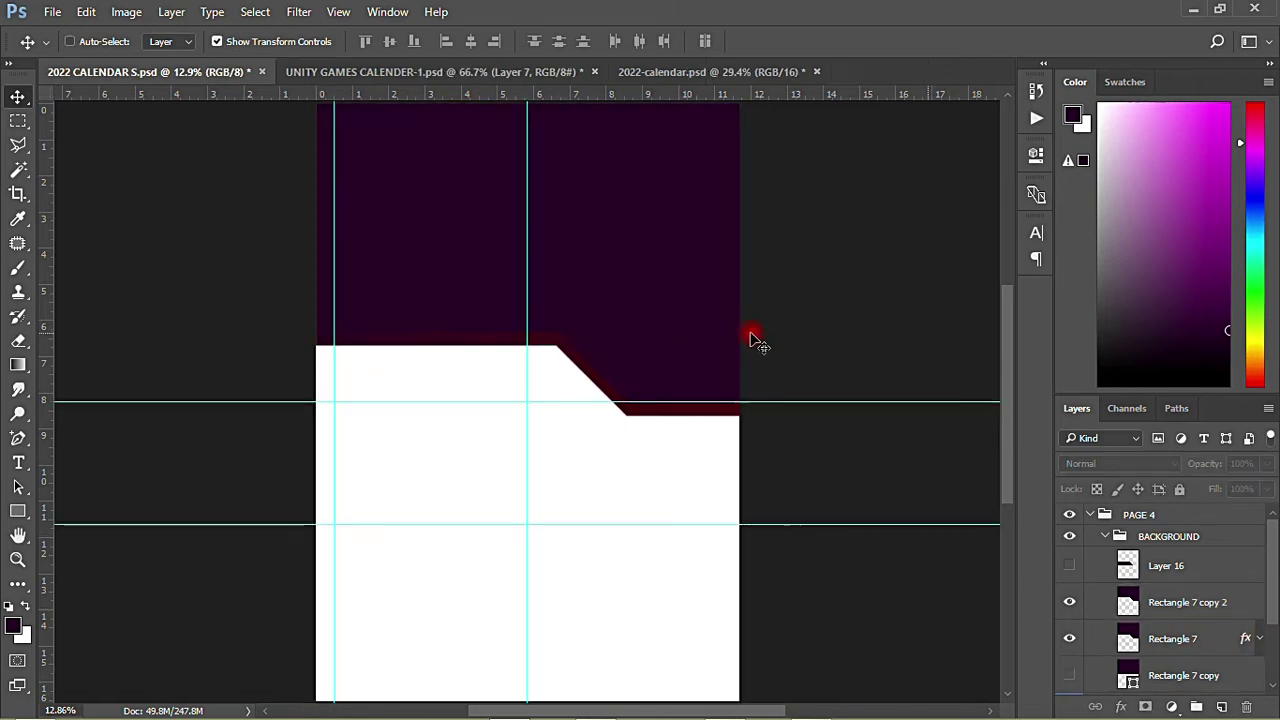
pyautogui.hotkey('ctrl', 's')
# Reopen the Gradient Overlay of the Rectangle 7 layer and apply the pink-to-dark-purple preset to its gradient
pyautogui.click(1189, 600)
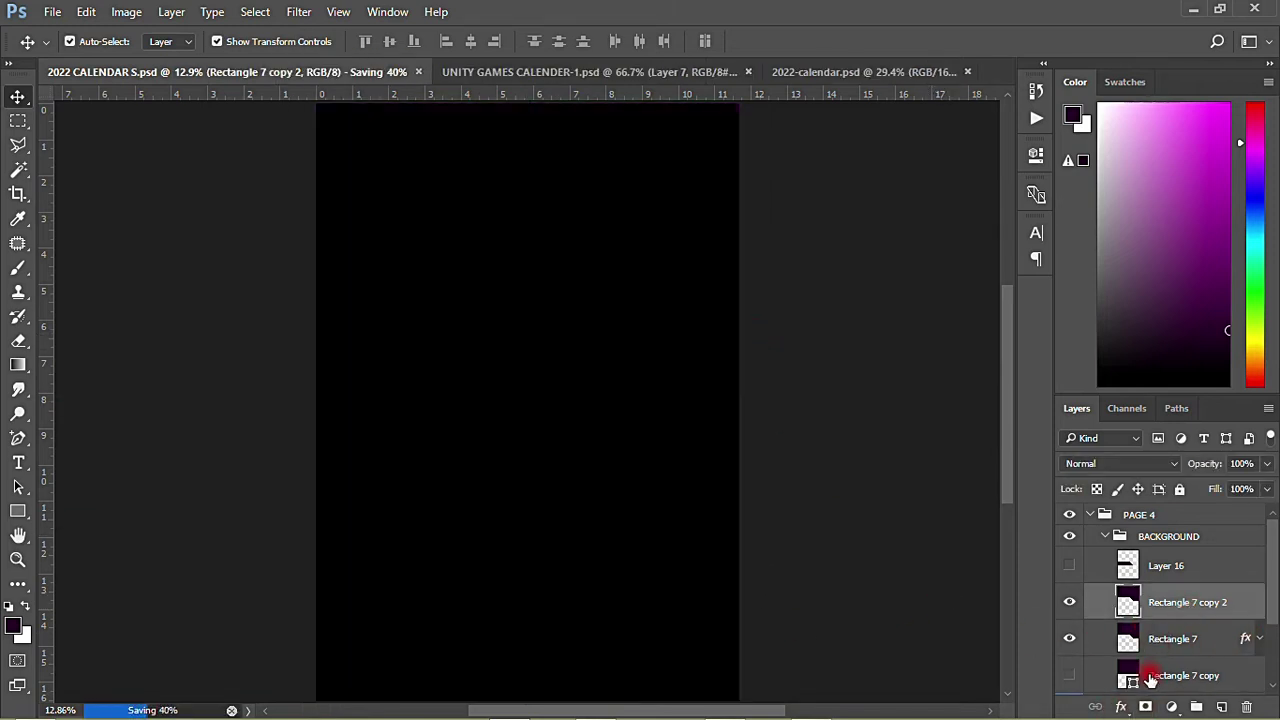
pyautogui.click(1153, 655)
pyautogui.click(1121, 706)
pyautogui.click(1130, 628)
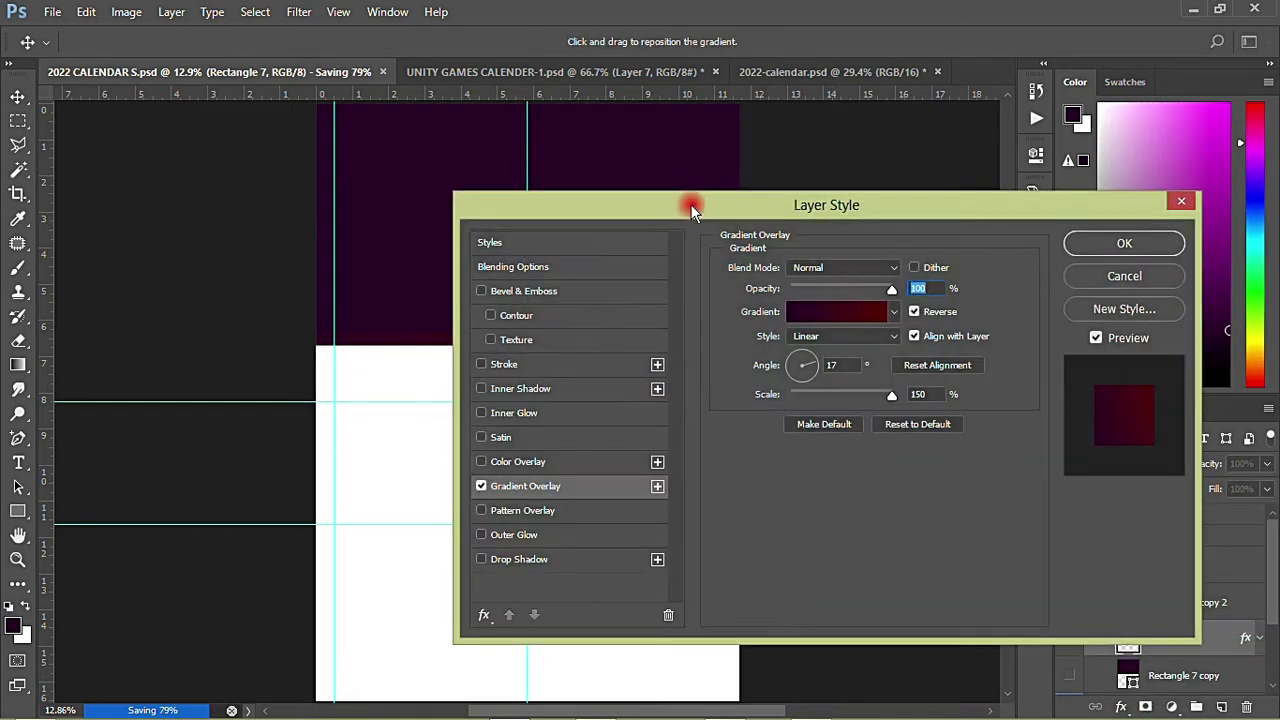
pyautogui.moveTo(683, 203); pyautogui.dragTo(1090, 170)
pyautogui.click(1222, 272)
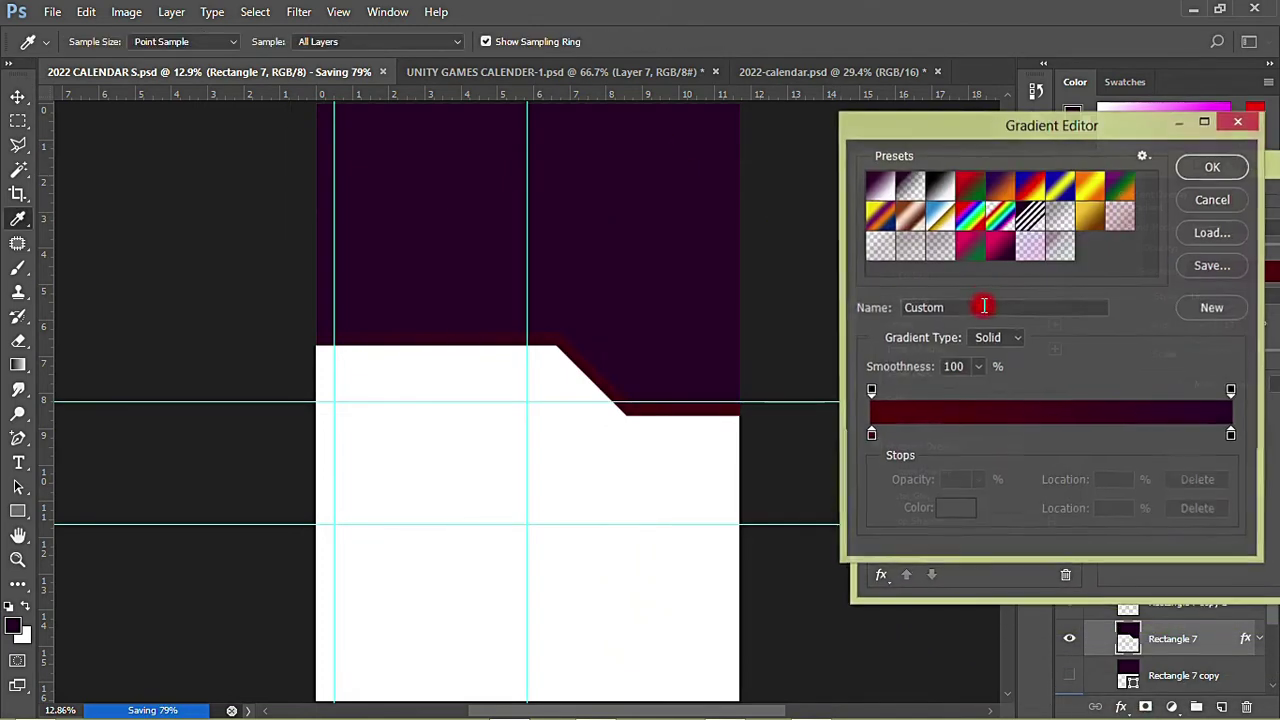
pyautogui.click(995, 255)
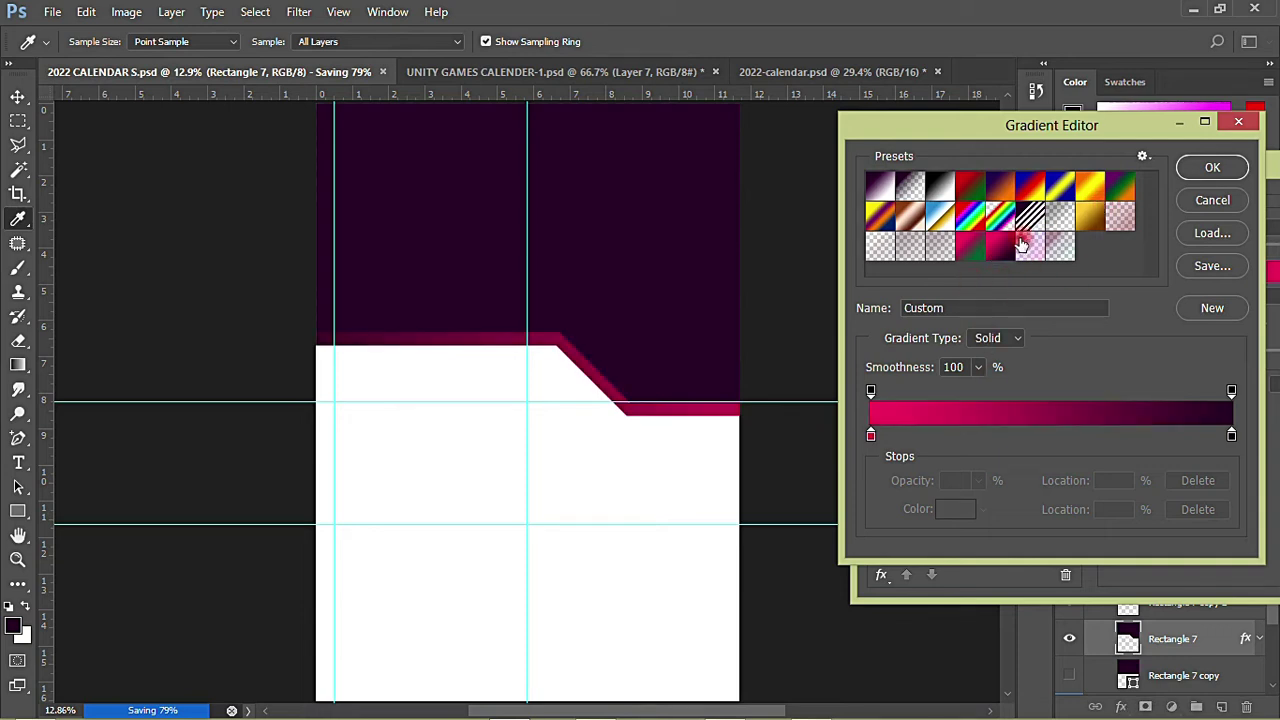
# Change the gradient's dark purple end stop to blue, color 1607a2
pyautogui.doubleClick(1232, 437)
pyautogui.click(1030, 225)
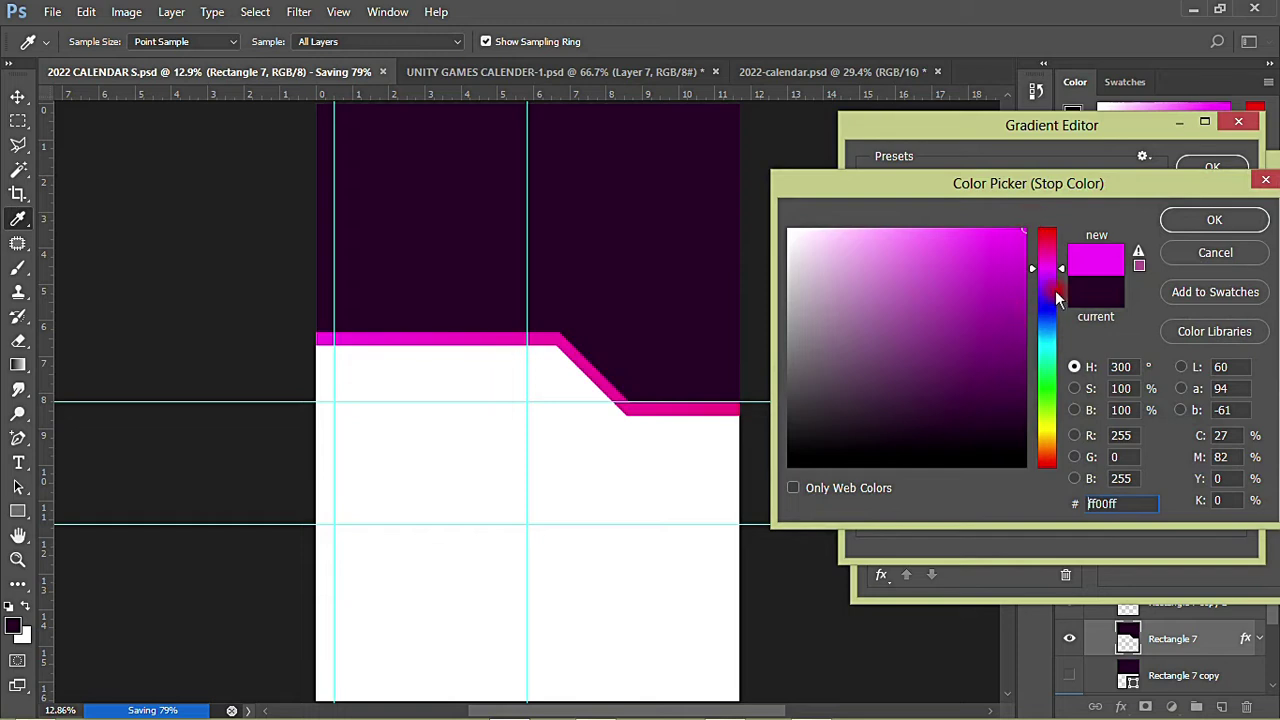
pyautogui.click(1016, 316)
pyautogui.click(1050, 340)
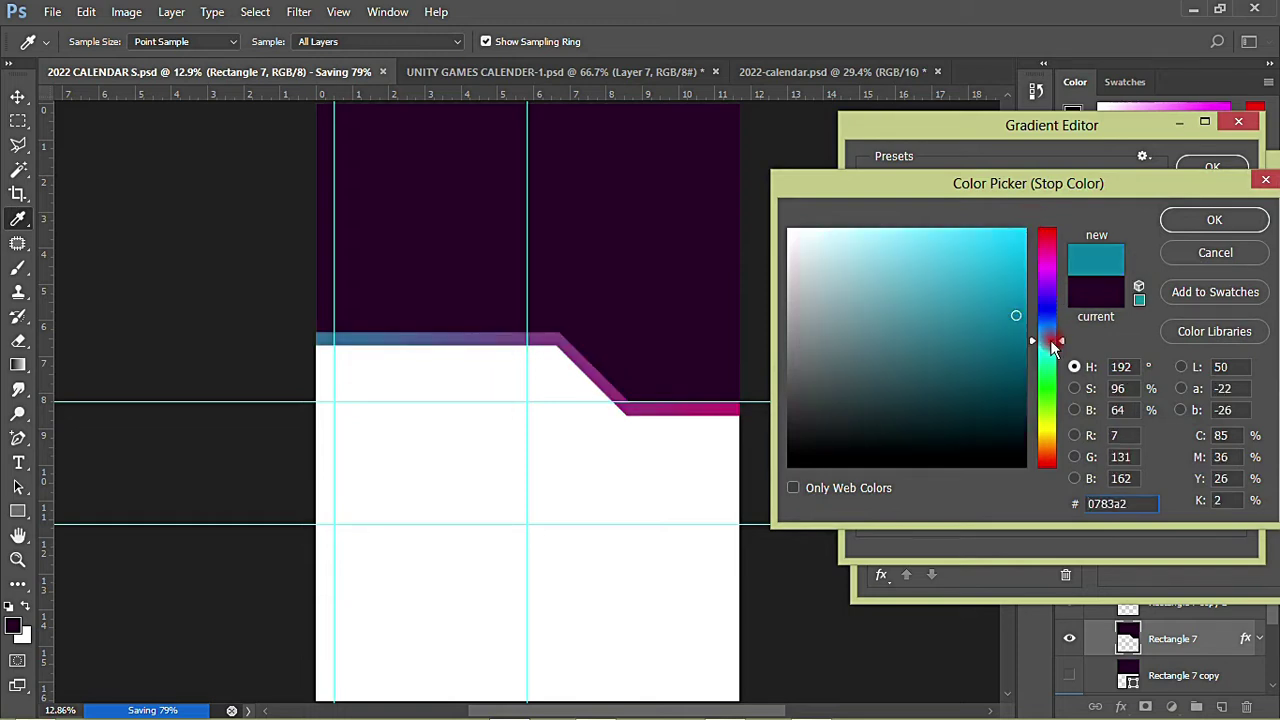
pyautogui.moveTo(1050, 340); pyautogui.dragTo(1052, 308)
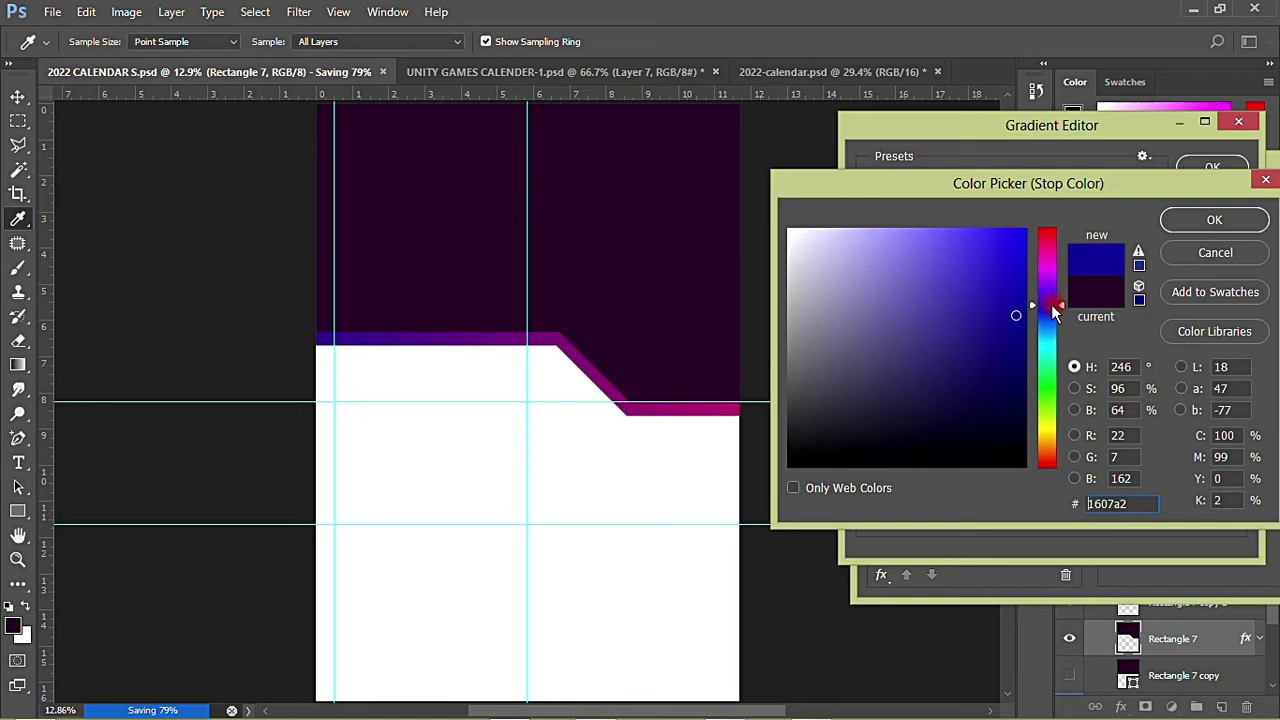
pyautogui.click(1212, 221)
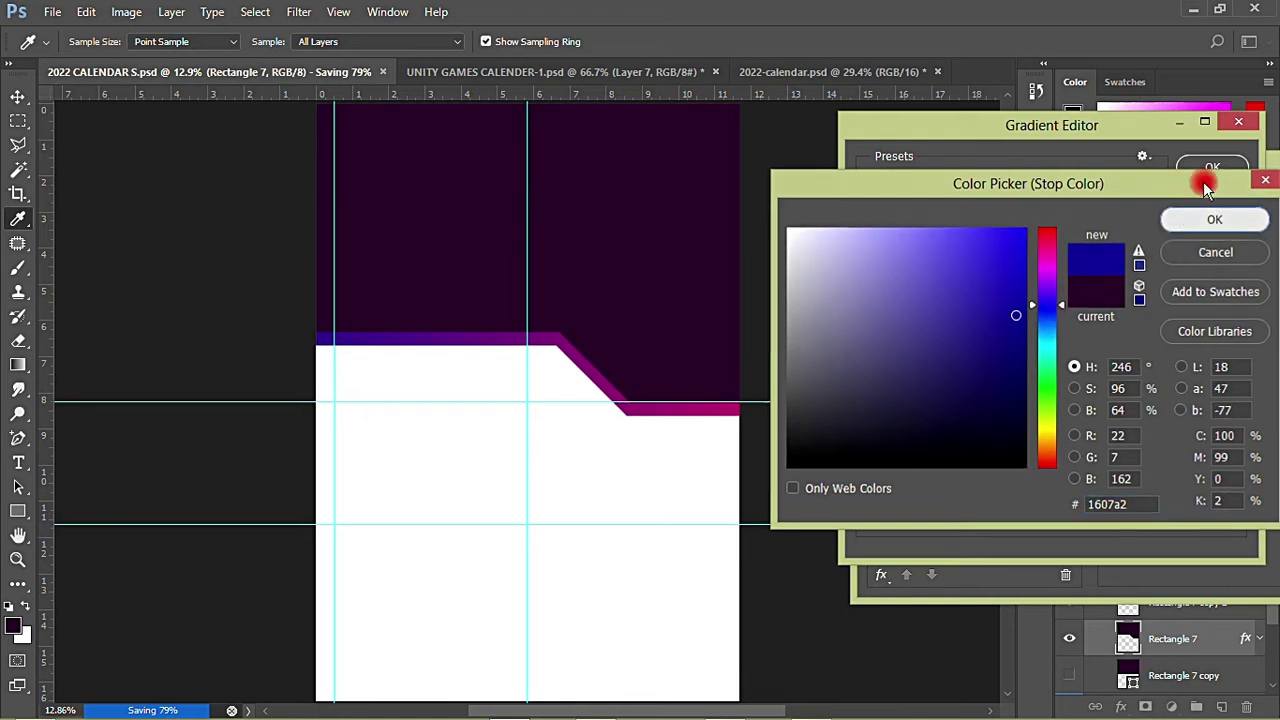
# Accept the edited gradient, apply the layer style to Rectangle 7, and save the document
pyautogui.click(1208, 165)
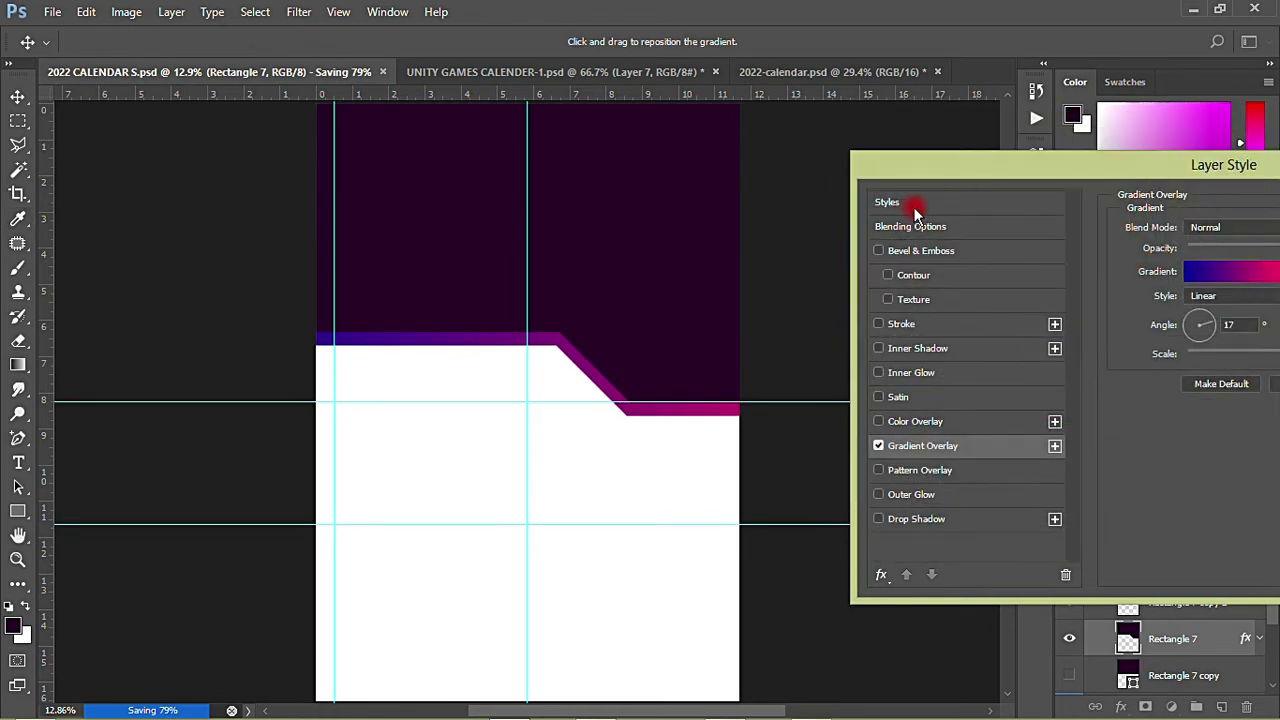
pyautogui.moveTo(1101, 168); pyautogui.dragTo(722, 207)
pyautogui.click(1143, 234)
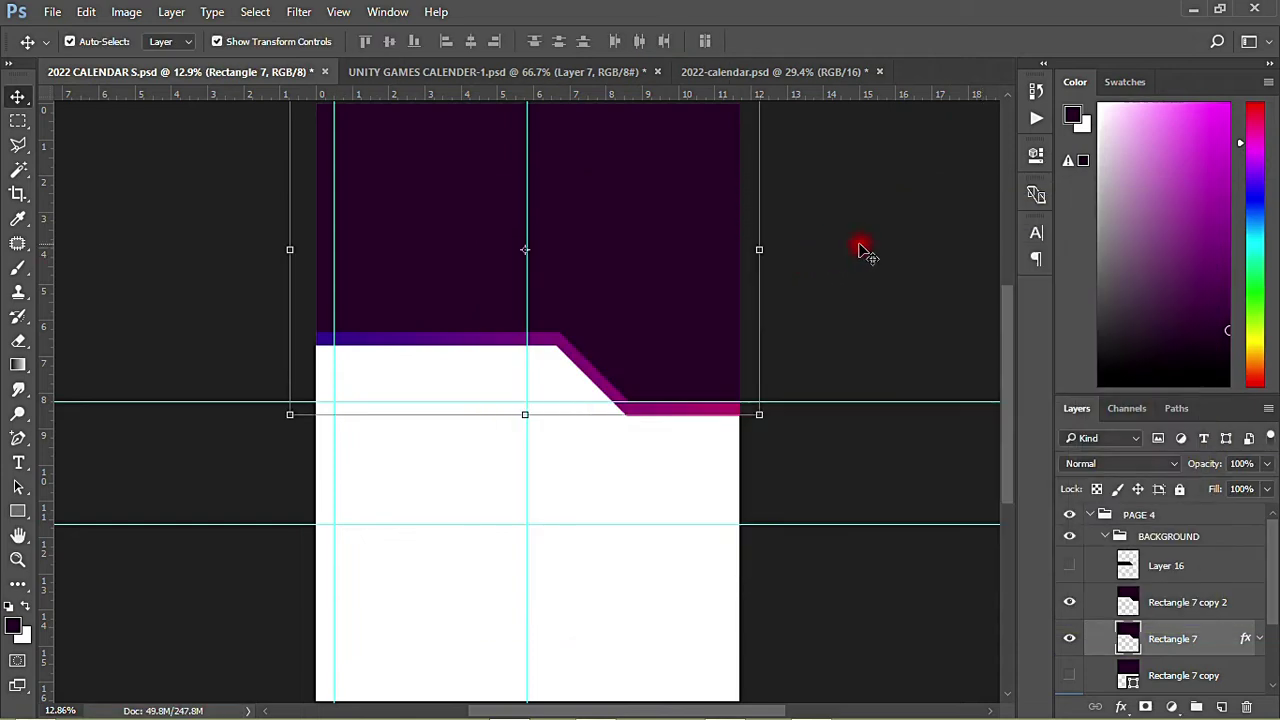
pyautogui.click(863, 249)
pyautogui.hotkey('ctrl', 's')
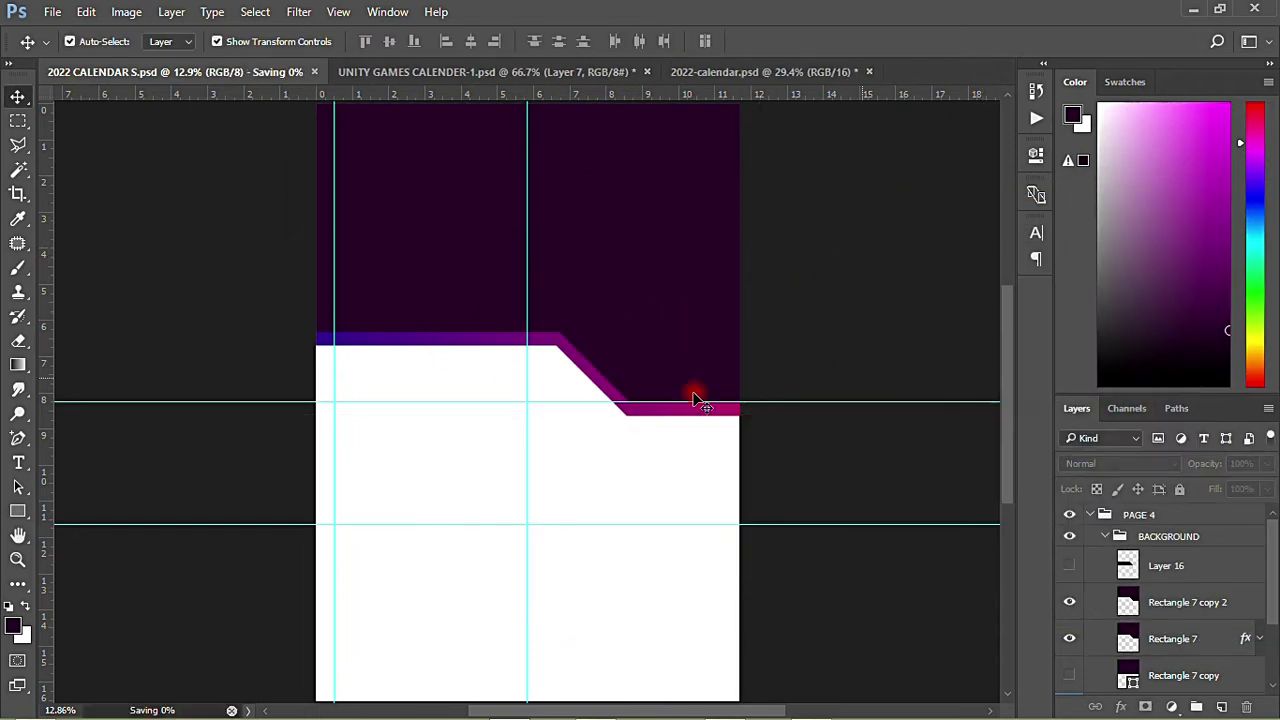
# Show Layer 16, move its cut-out piece left so it mostly leaves the page, then hide the layer again and save
pyautogui.click(1069, 565)
pyautogui.click(1195, 565)
pyautogui.moveTo(563, 374); pyautogui.dragTo(307, 417)
pyautogui.click(763, 391)
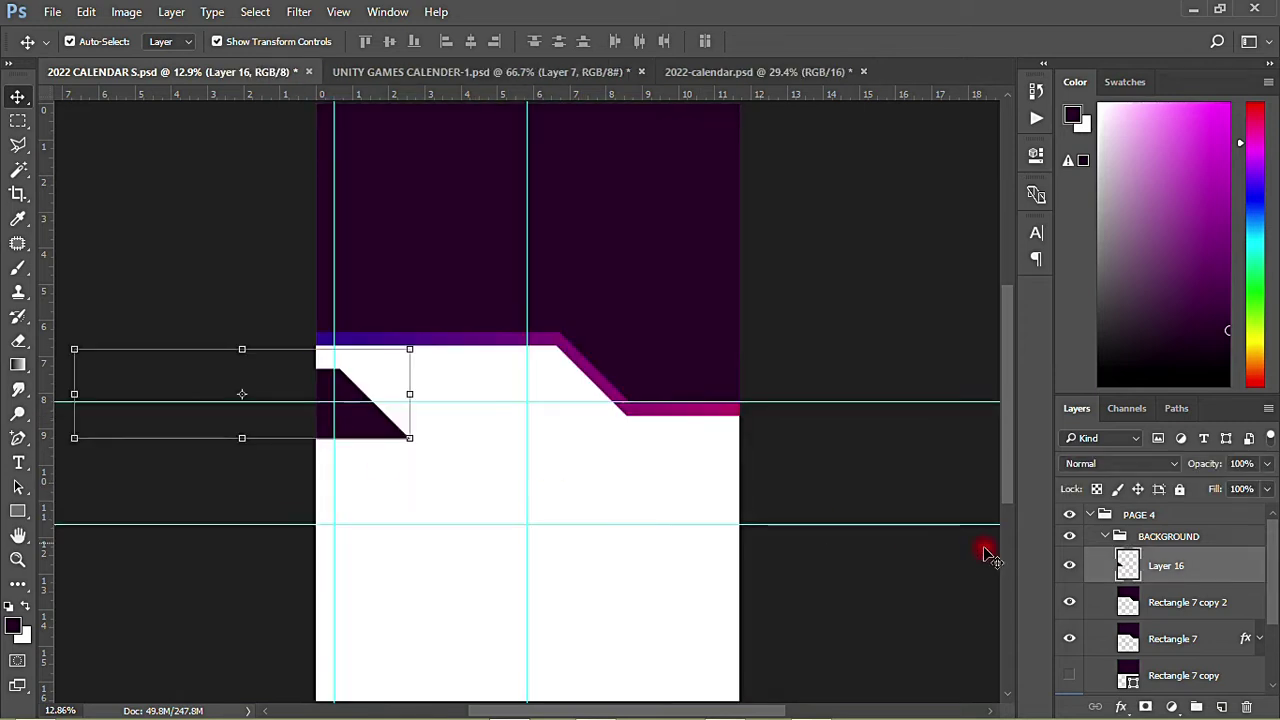
pyautogui.click(1068, 566)
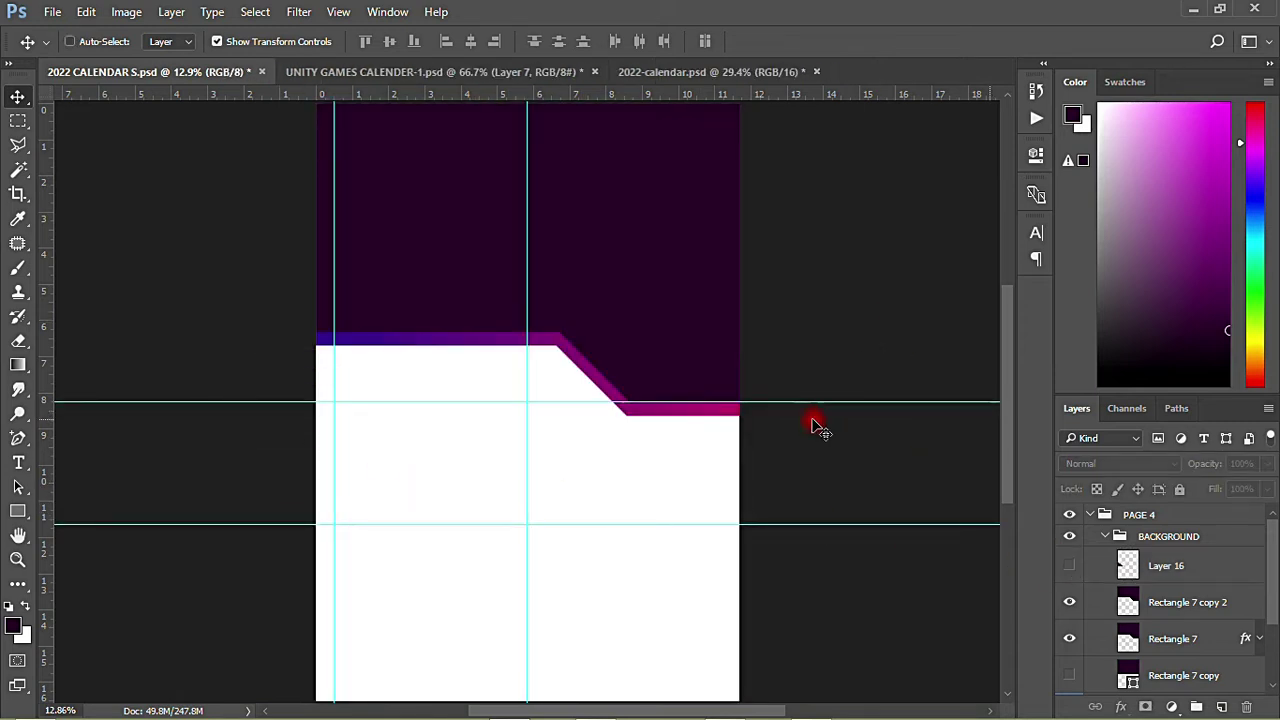
pyautogui.hotkey('ctrl', 's')
# Switch to 2022-calendar.psd, and group the selected month layers, including September 2022, and hide the group
pyautogui.moveTo(1011, 394)
pyautogui.mouseDown()
pyautogui.moveTo(1011, 349)
pyautogui.moveTo(1016, 393)
pyautogui.mouseUp()
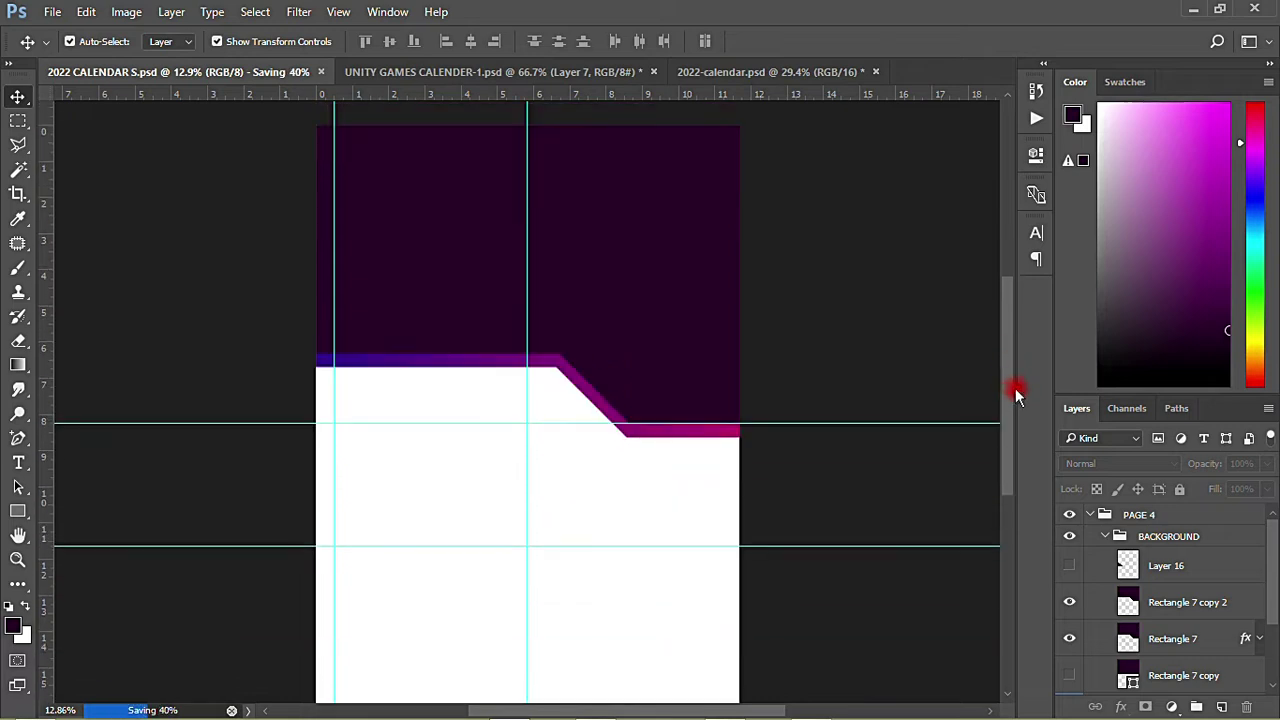
pyautogui.click(700, 71)
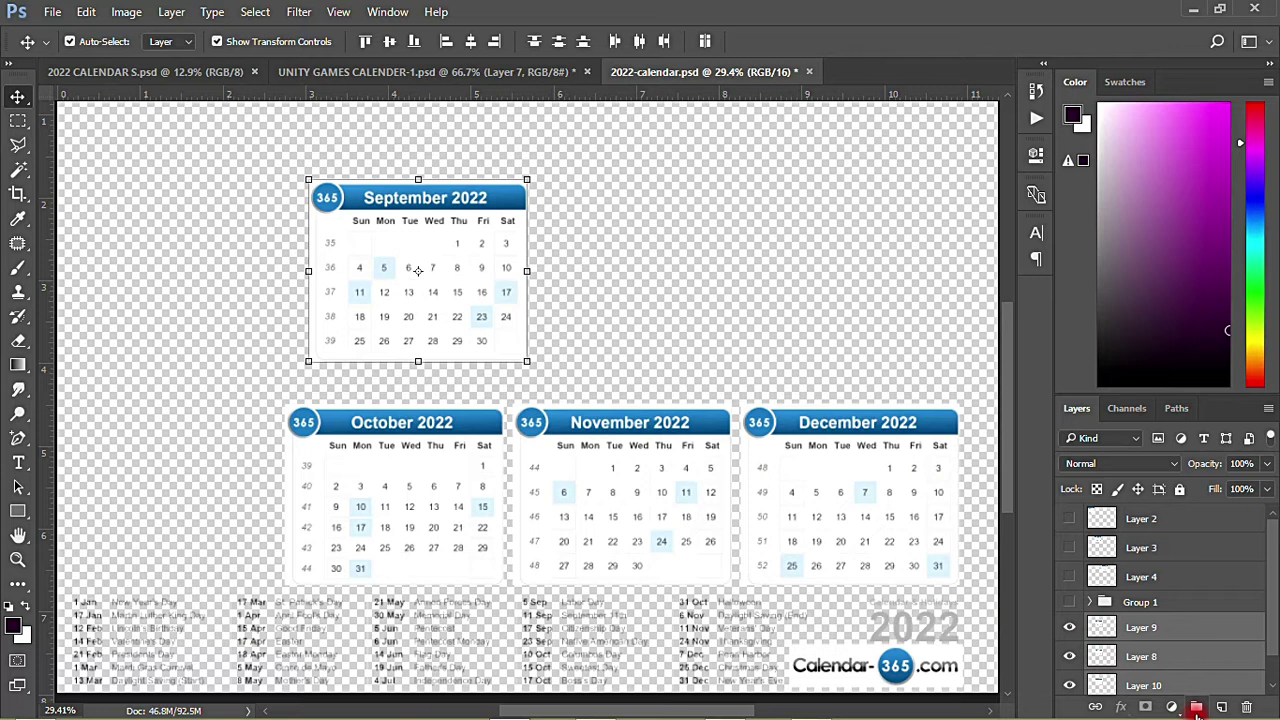
pyautogui.hotkey('ctrl', 'g')
pyautogui.click(1069, 624)
# Shift Layer 1 slightly up and left, marquee-select its October, November and December calendars, and cut them to a new layer
pyautogui.moveTo(651, 517); pyautogui.dragTo(604, 414)
pyautogui.click(18, 120)
pyautogui.moveTo(220, 271); pyautogui.dragTo(952, 477)
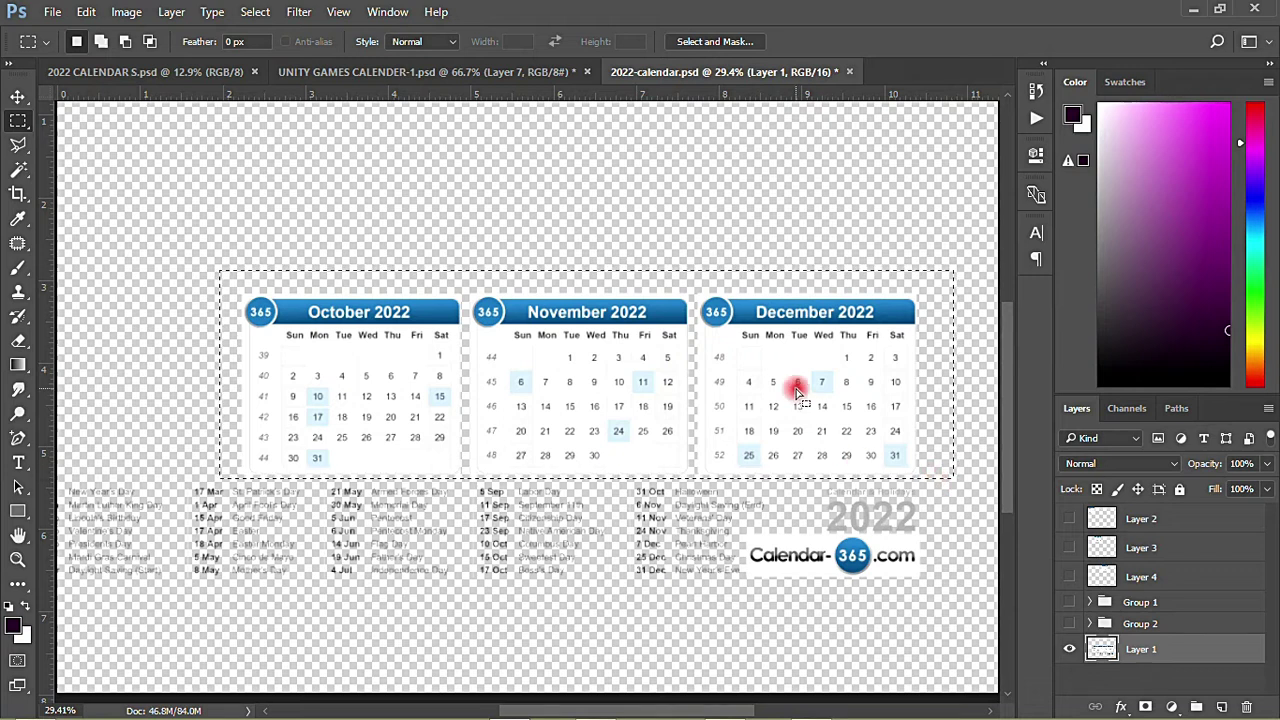
pyautogui.rightClick(797, 390)
pyautogui.click(857, 210)
pyautogui.click(82, 124)
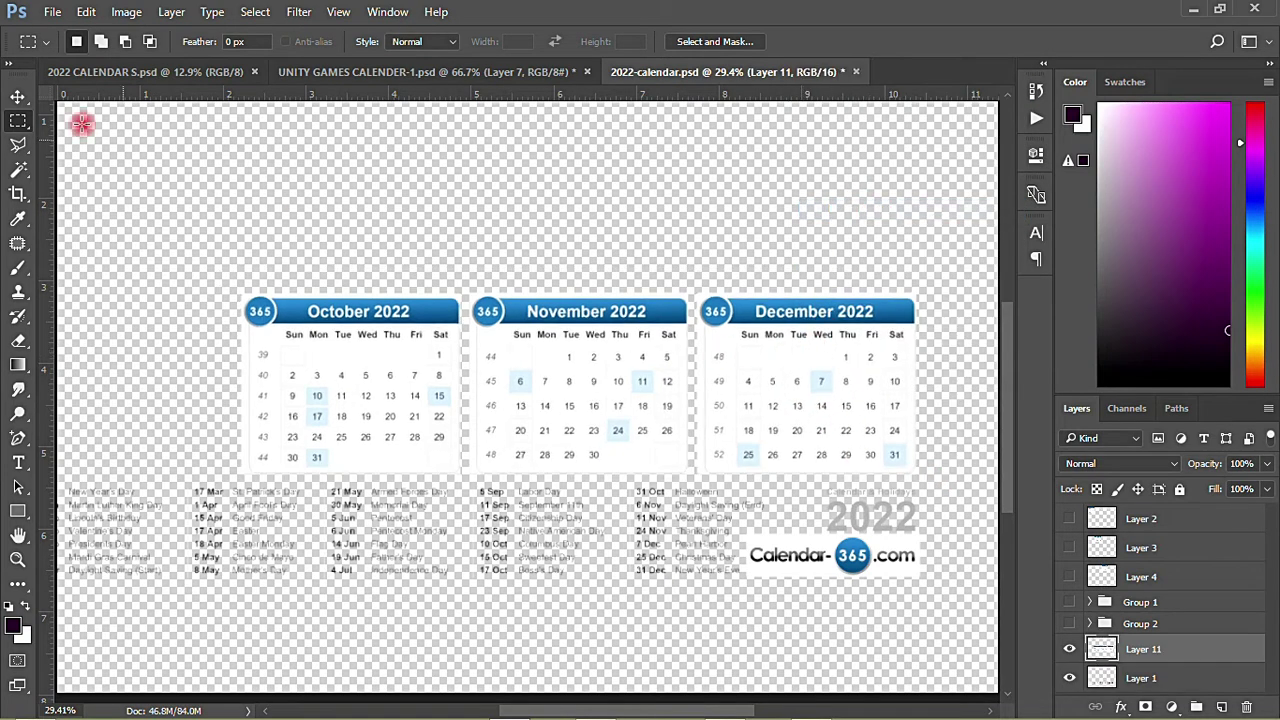
# Copy the October to December calendars into 2022 CALENDAR S.psd and place them below the dark shape against the left margin guide
pyautogui.click(17, 96)
pyautogui.moveTo(491, 414); pyautogui.dragTo(531, 485)
pyautogui.click(628, 293)
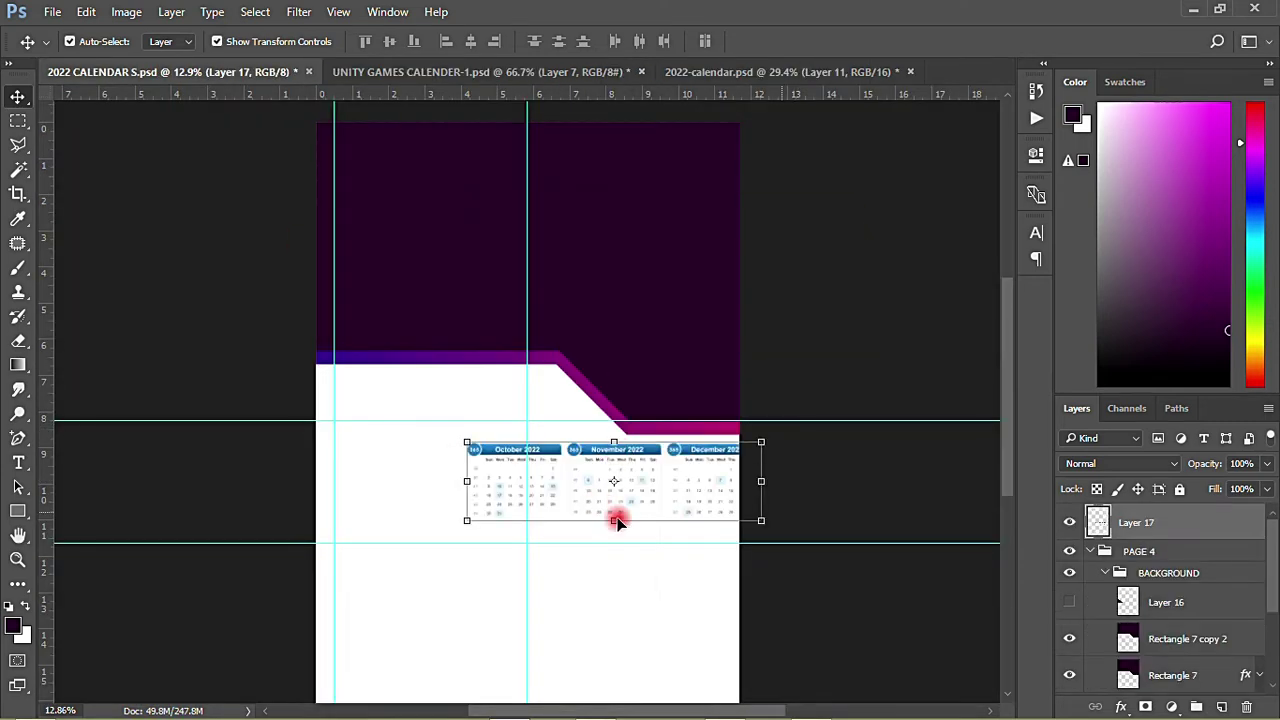
pyautogui.moveTo(614, 490); pyautogui.dragTo(449, 551)
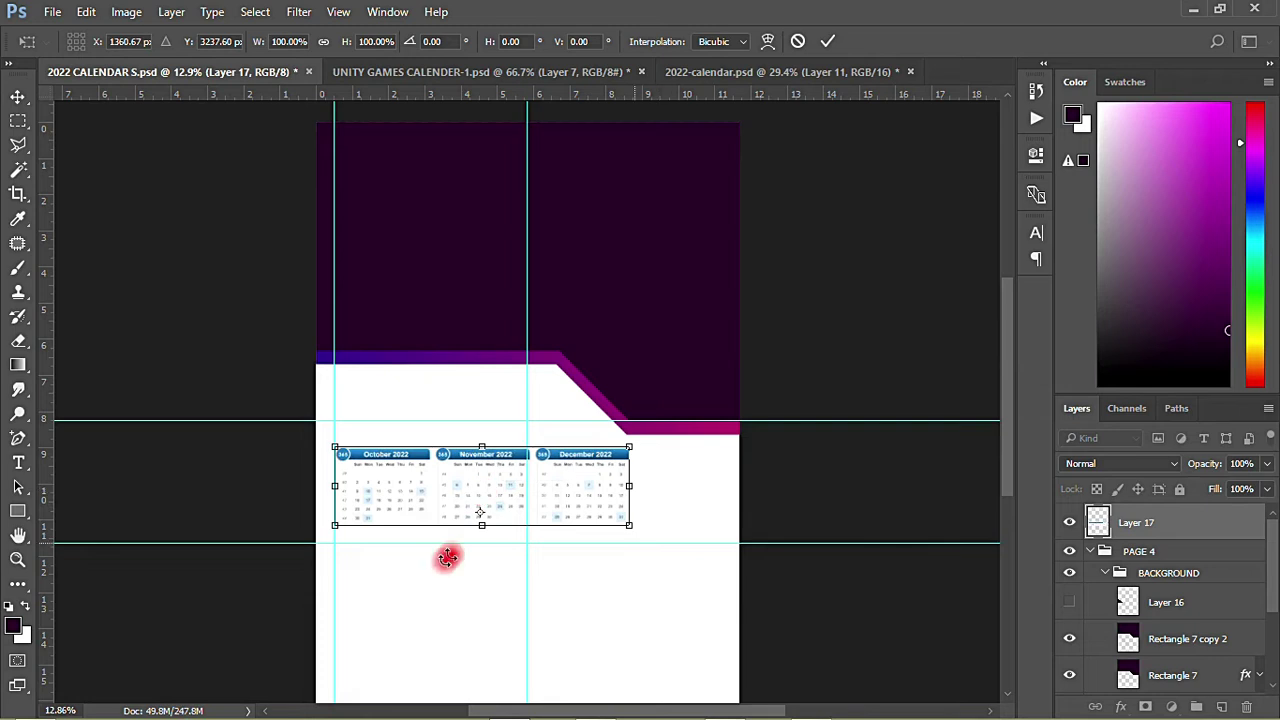
pyautogui.scroll(3, 315, 551)
pyautogui.scroll(4, 438, 452)
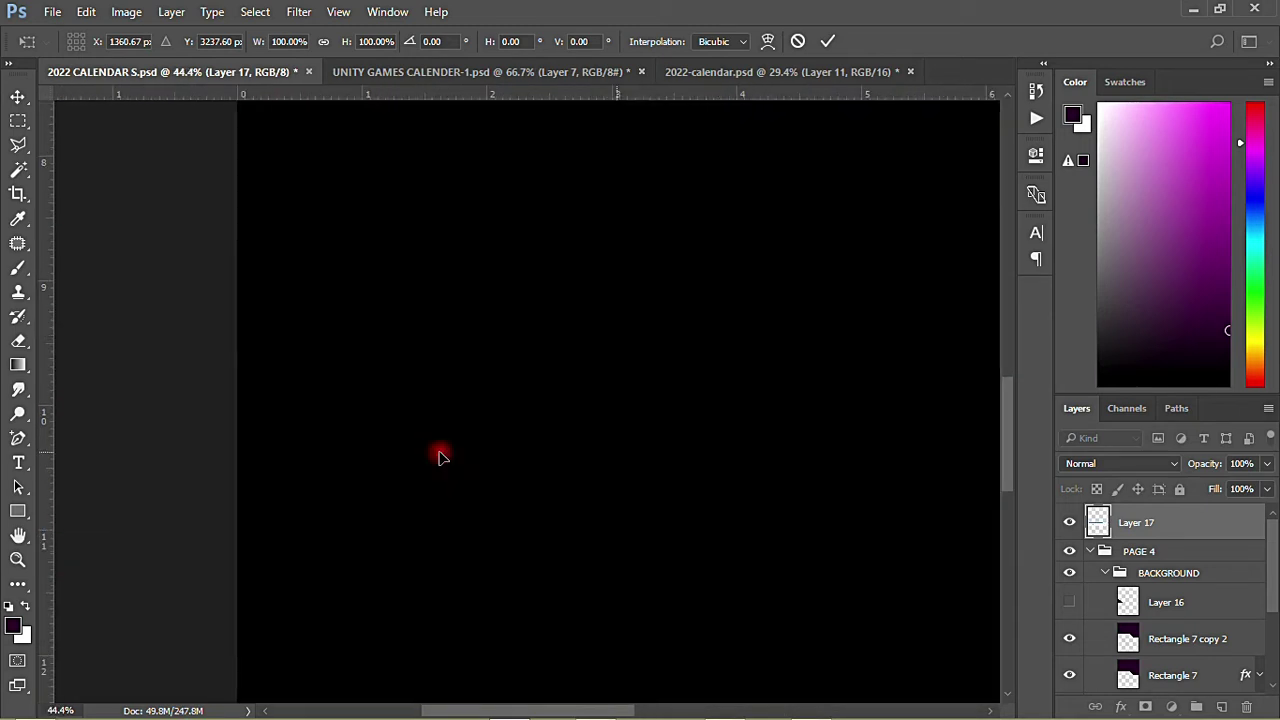
# Apply the calendar strip's transformation and select the October 2022 calendar with the Rectangular Marquee
pyautogui.click(18, 121)
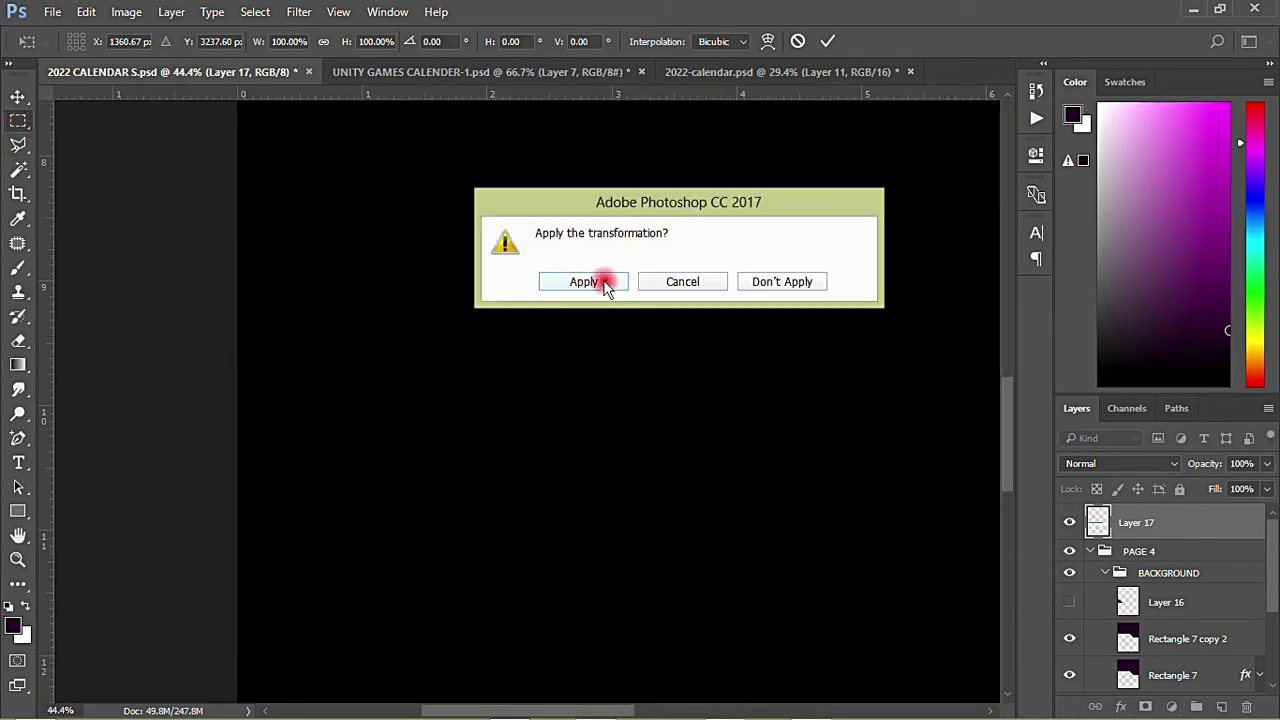
pyautogui.click(585, 282)
pyautogui.moveTo(300, 267); pyautogui.dragTo(644, 574)
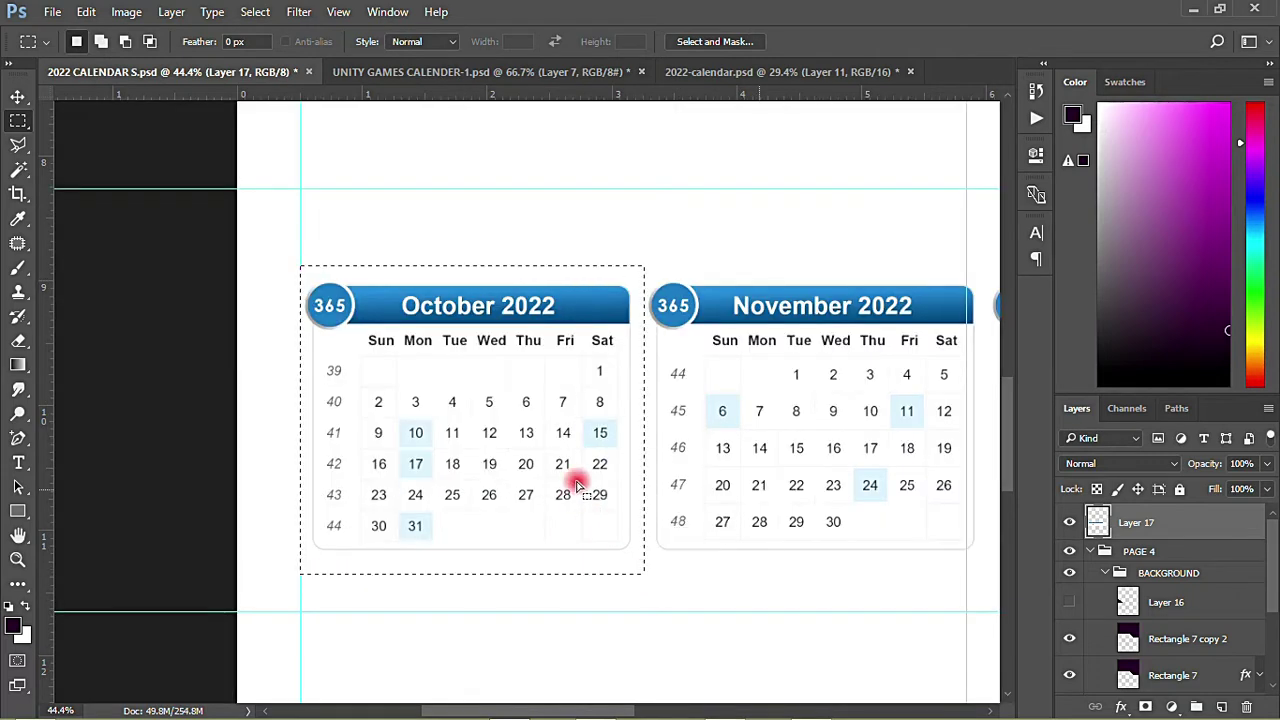
pyautogui.rightClick(558, 440)
pyautogui.click(620, 276)
pyautogui.click(628, 272)
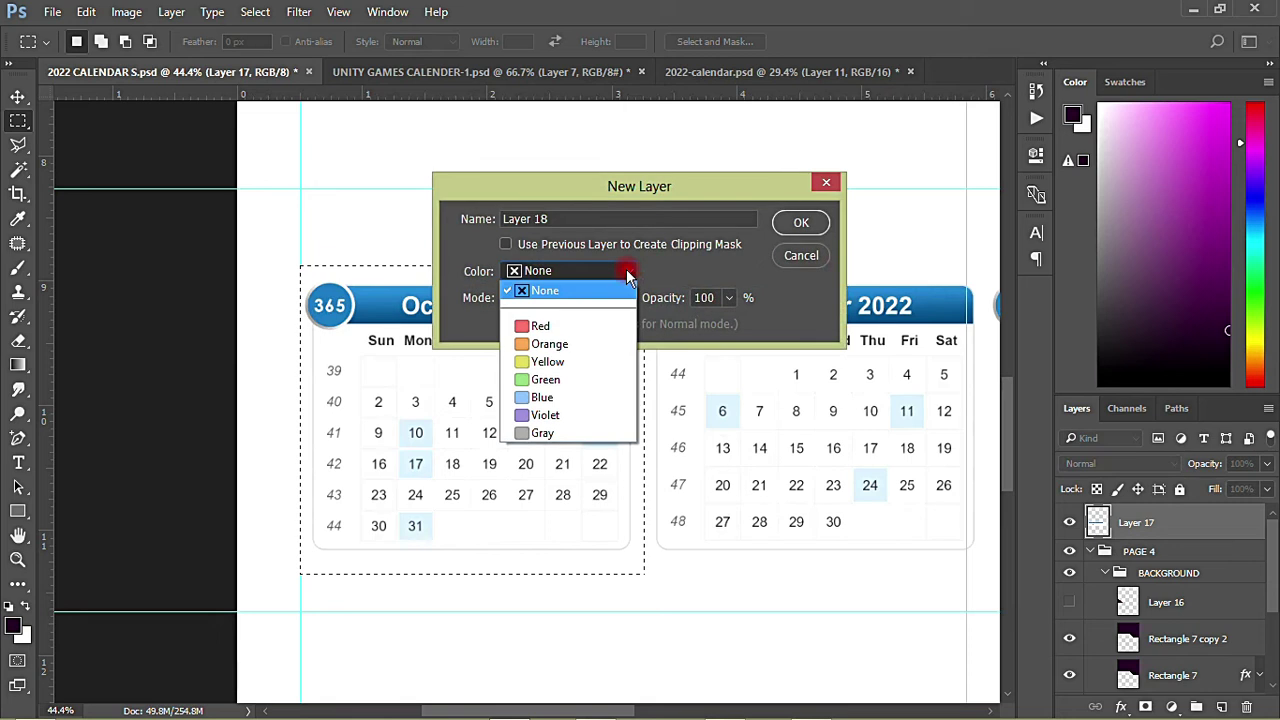
pyautogui.click(655, 326)
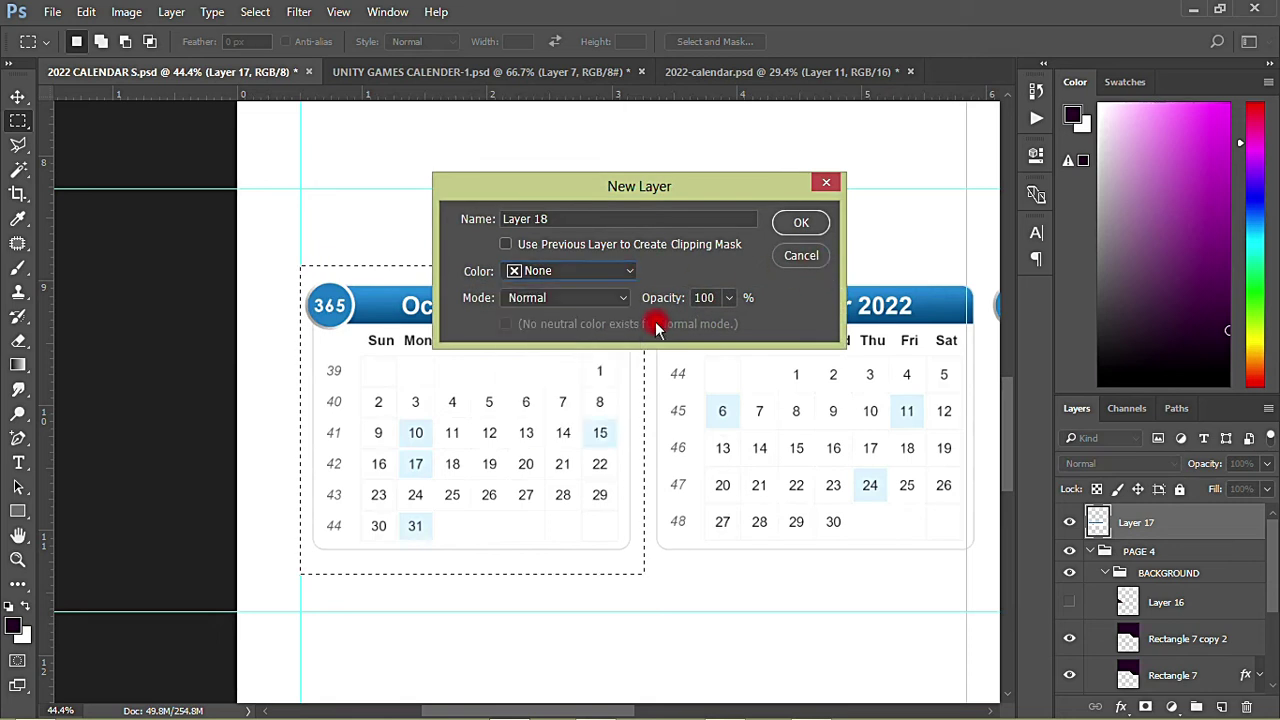
pyautogui.click(797, 259)
# Cut the selected October calendar to its own layer, and marquee-select November on Layer 17 and cut it to another layer
pyautogui.rightClick(519, 375)
pyautogui.click(598, 199)
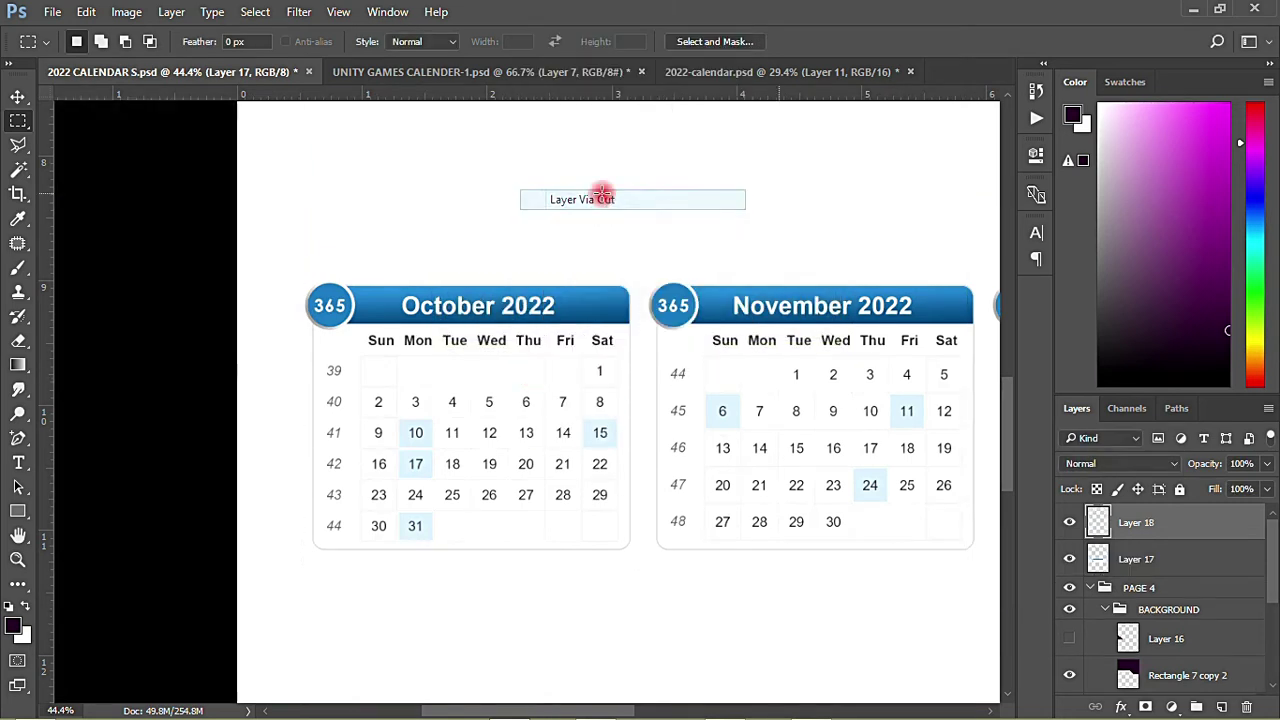
pyautogui.moveTo(703, 412); pyautogui.dragTo(986, 559)
pyautogui.click(1078, 557)
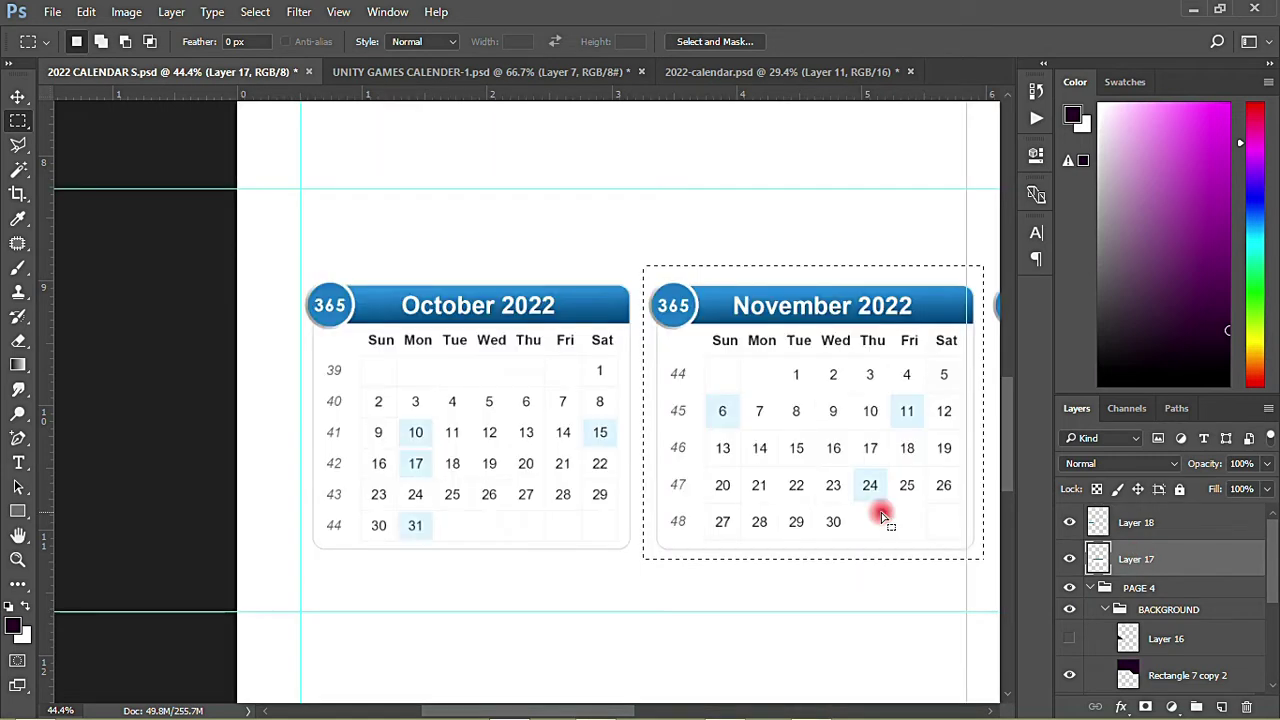
pyautogui.rightClick(735, 361)
pyautogui.click(788, 531)
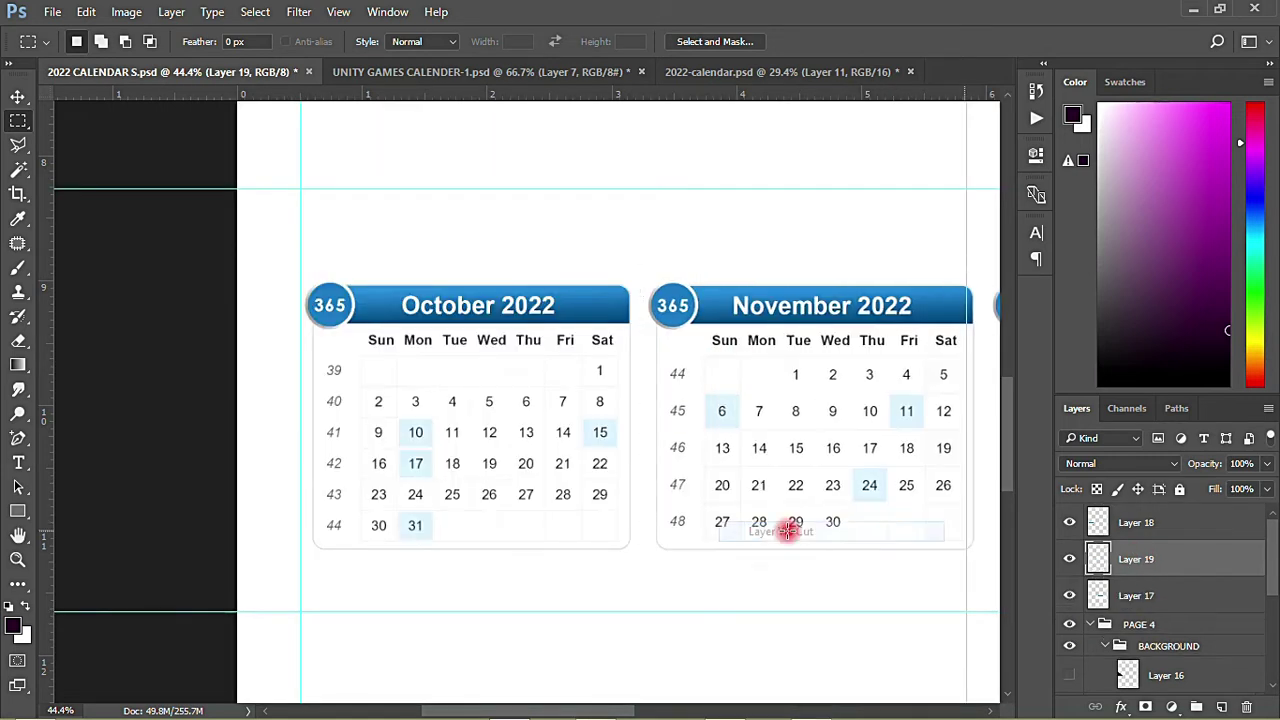
# Load the October calendar's outline as a selection and align the November layer to it by left edges and vertical centers
pyautogui.click(18, 96)
pyautogui.scroll(-4, 200, 386)
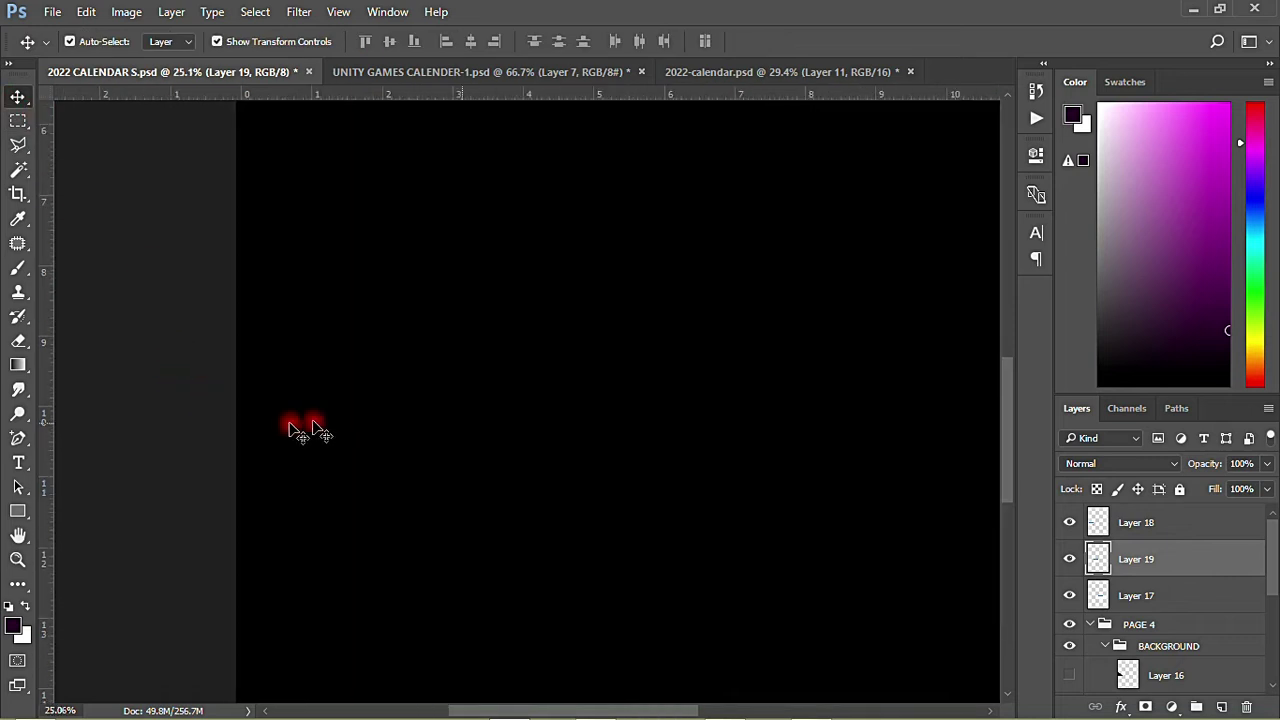
pyautogui.moveTo(590, 398); pyautogui.dragTo(595, 400)
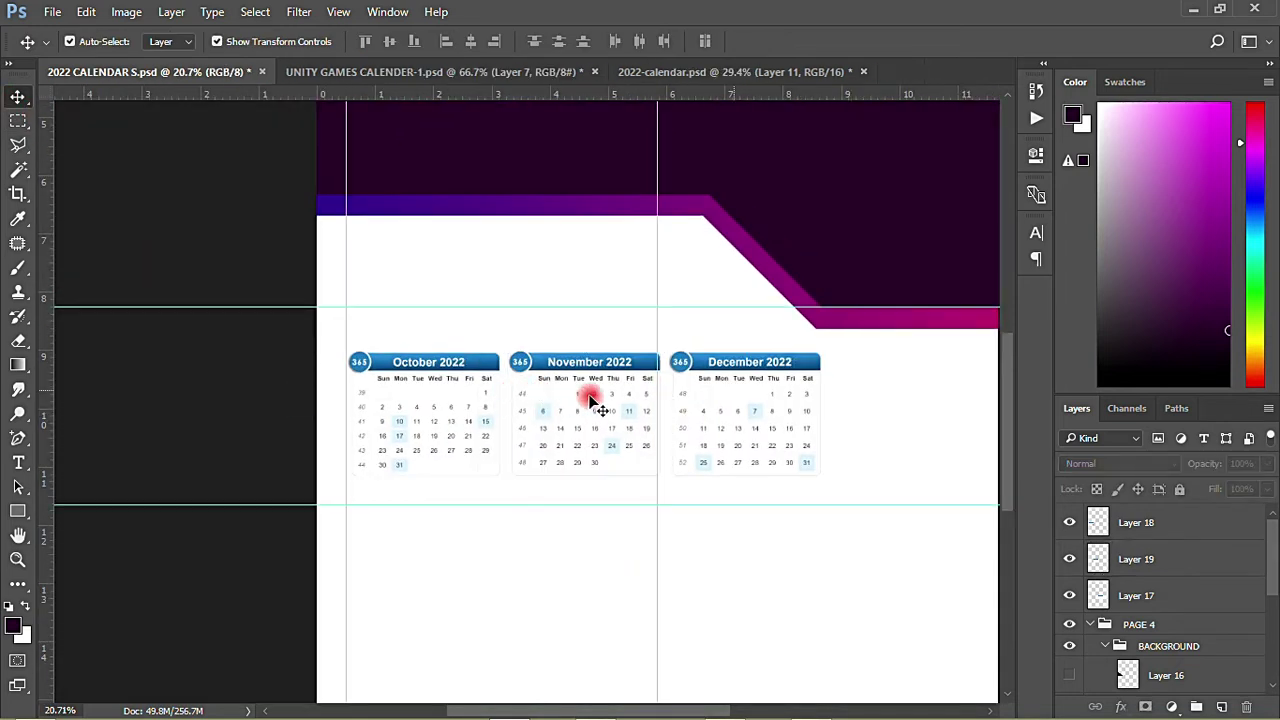
pyautogui.click(378, 420)
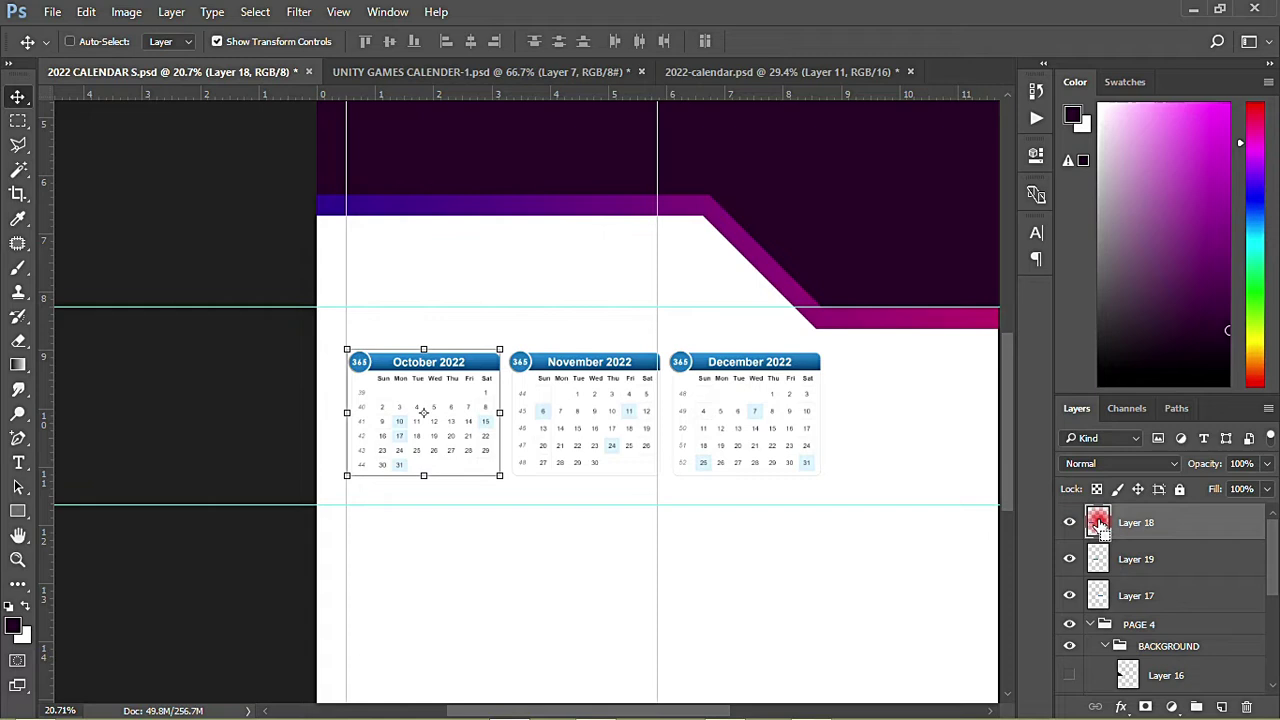
pyautogui.click(1170, 563)
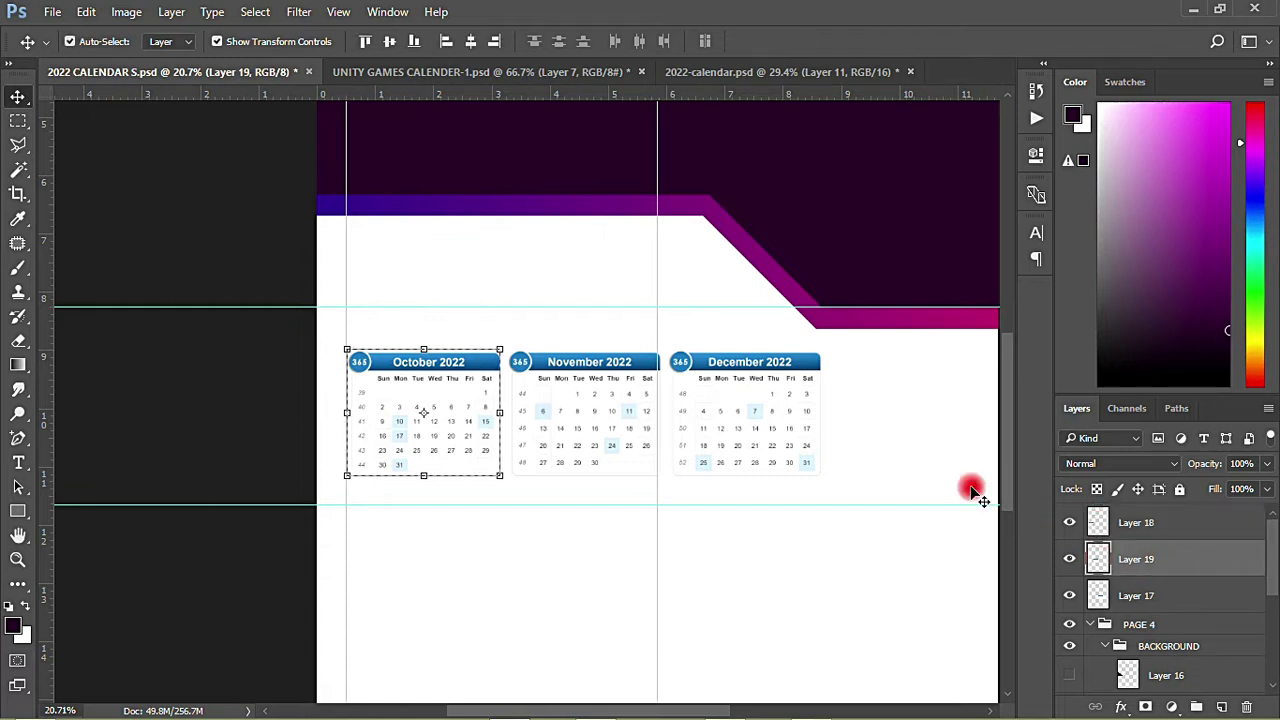
pyautogui.click(446, 44)
pyautogui.click(390, 44)
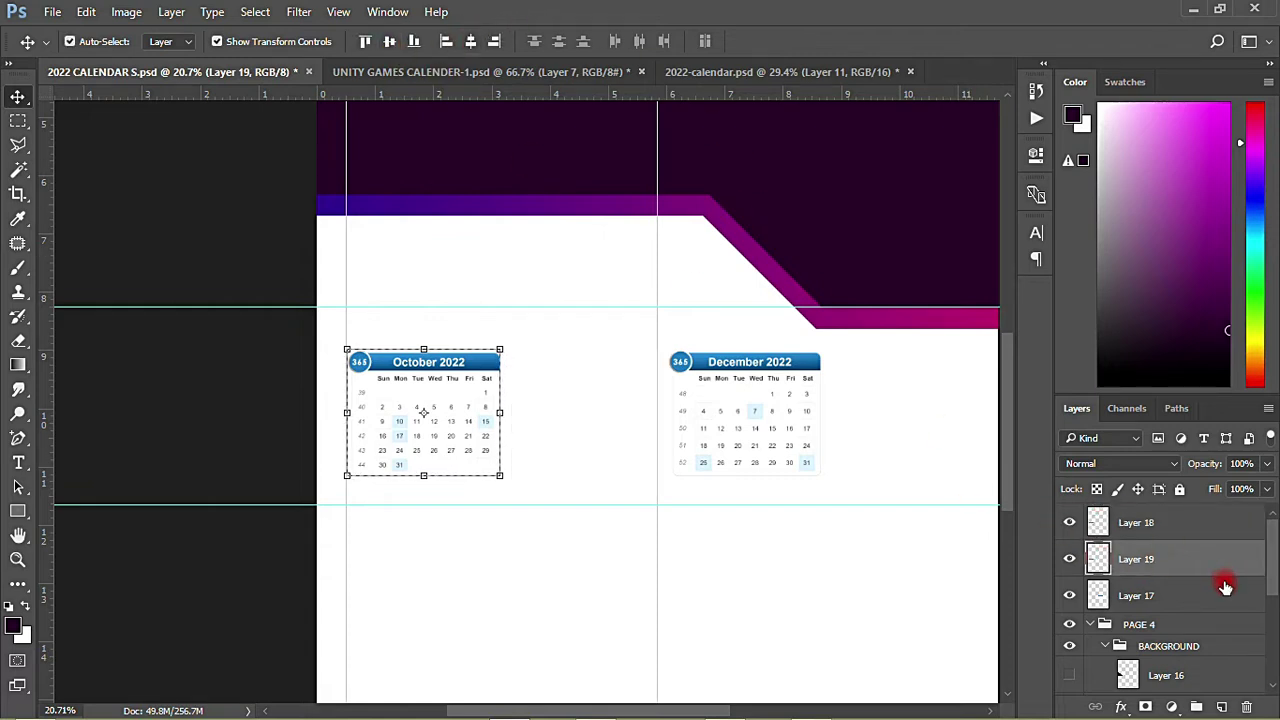
# Align the December calendar on Layer 17 to the October selection by left edges and vertical centers, and clear the selection
pyautogui.click(1226, 590)
pyautogui.click(446, 42)
pyautogui.click(385, 50)
pyautogui.click(255, 11)
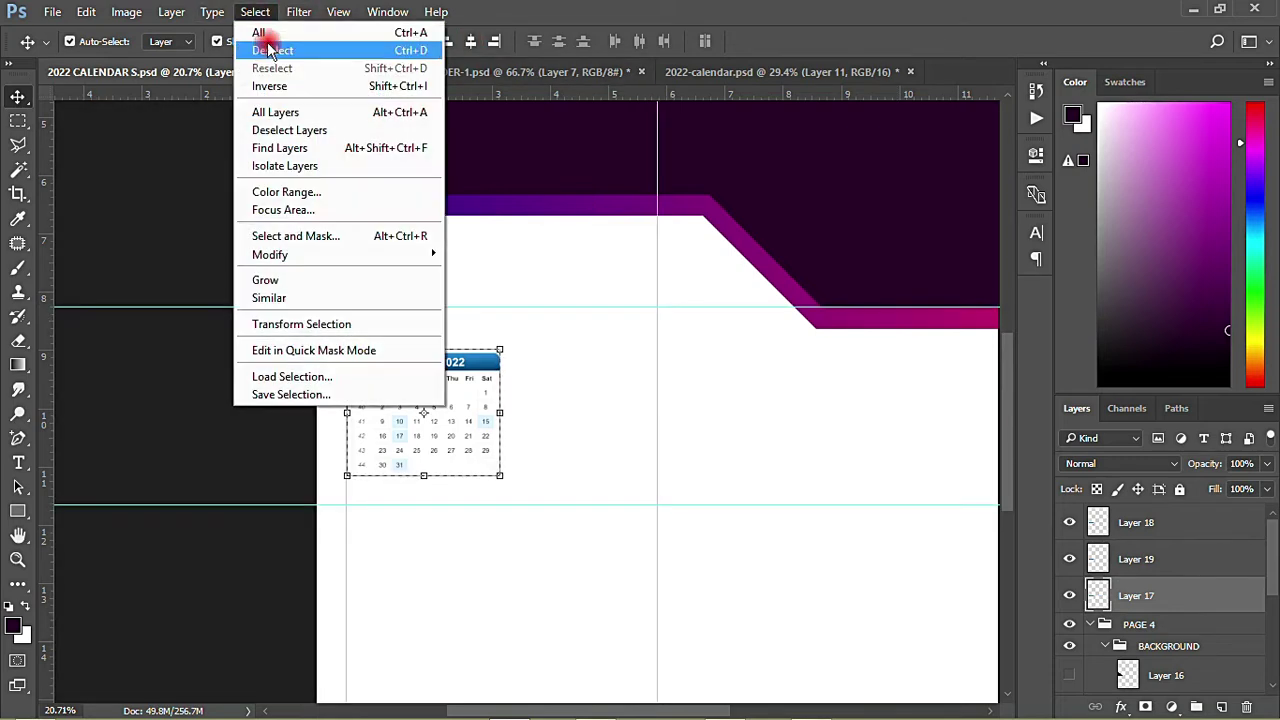
pyautogui.click(268, 50)
# Select Layers 17, 18 and 19 together and scale the stacked calendars up to about 196%
pyautogui.keyDown('ctrl'); pyautogui.click(1127, 524); pyautogui.keyUp('ctrl')
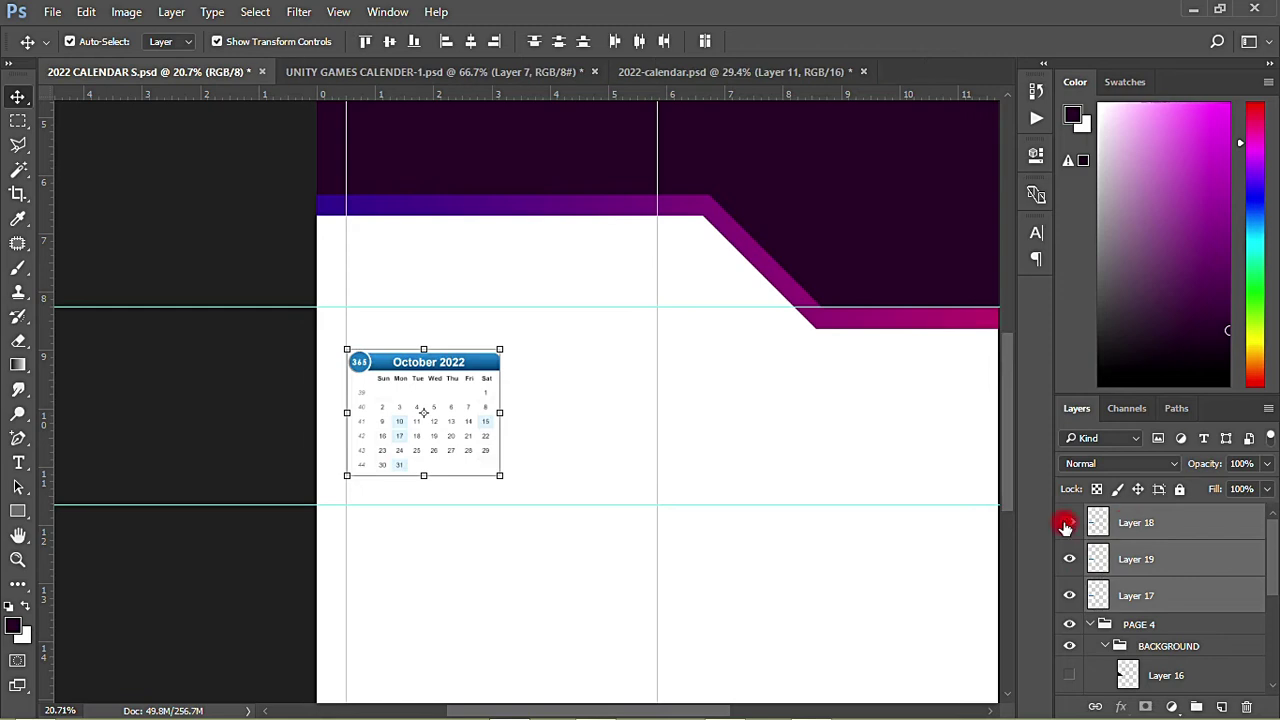
pyautogui.moveTo(510, 340); pyautogui.dragTo(574, 277)
pyautogui.moveTo(523, 364); pyautogui.dragTo(572, 298)
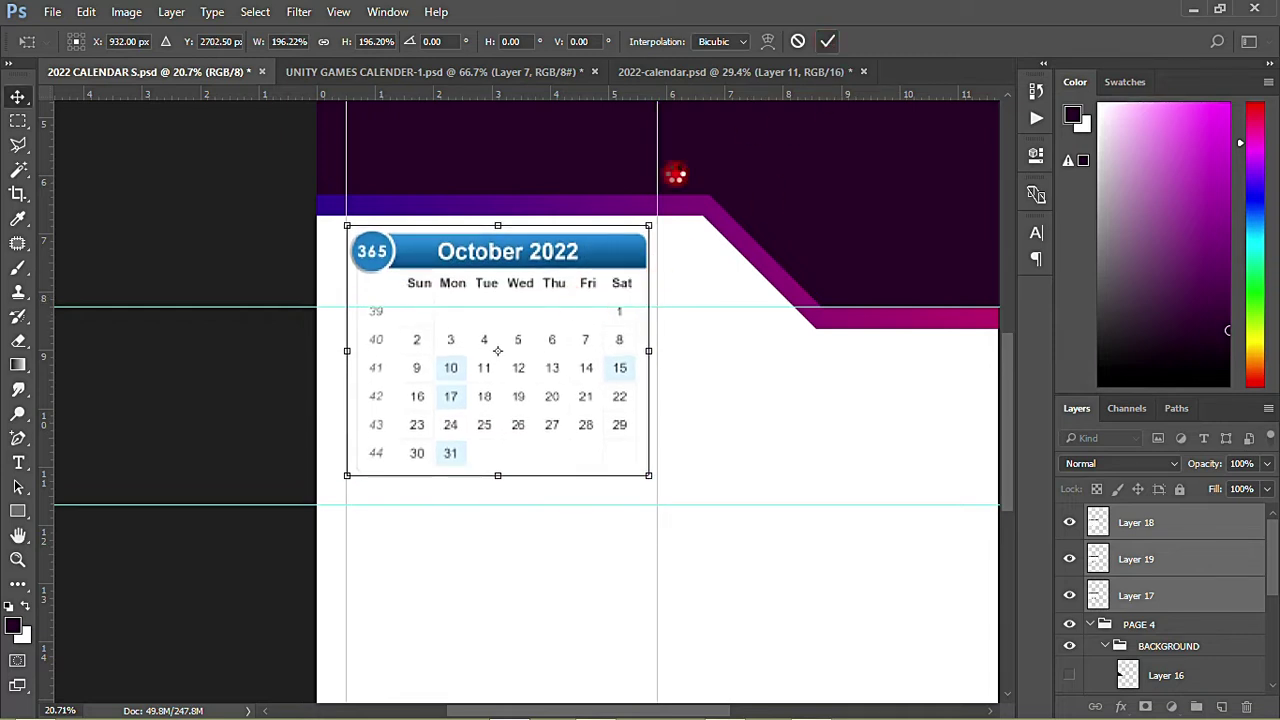
pyautogui.press('Return')
# Separate the stacked calendars, moving October and November down the page's left column and December into the lower right area
pyautogui.click(530, 375)
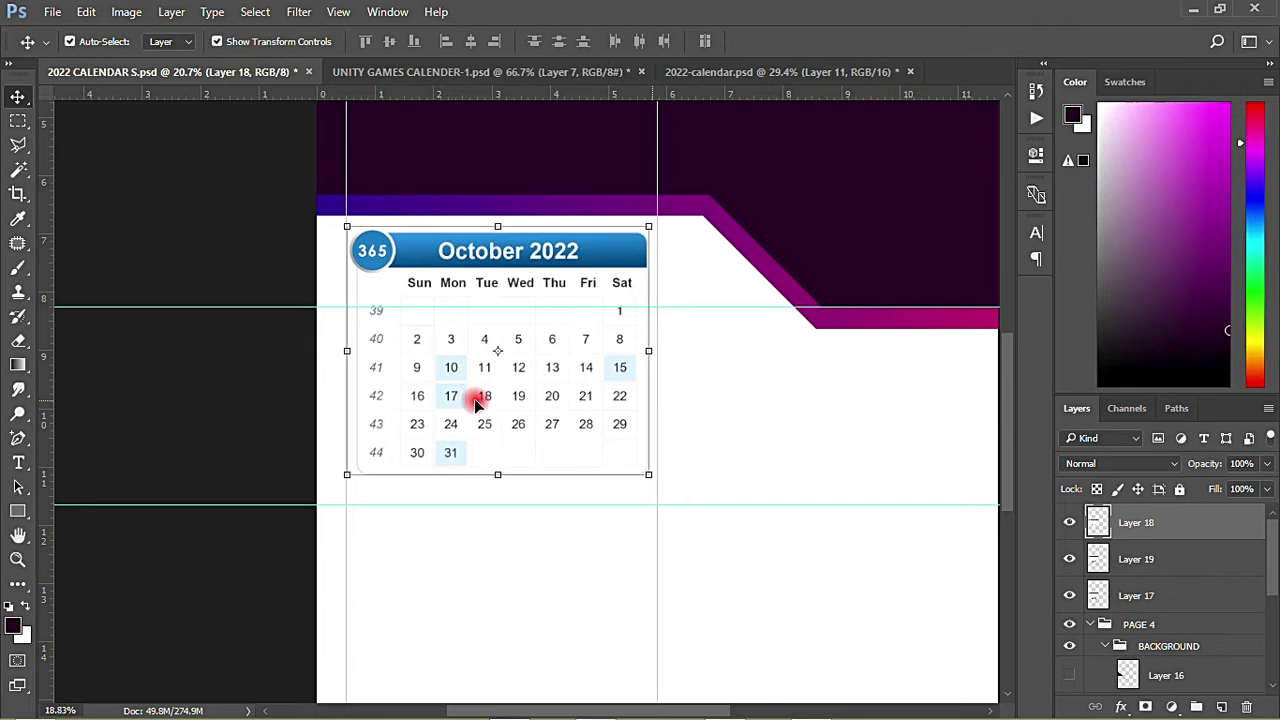
pyautogui.scroll(-2, 500, 410)
pyautogui.moveTo(514, 328); pyautogui.dragTo(517, 536)
pyautogui.click(498, 377)
pyautogui.moveTo(511, 412); pyautogui.dragTo(491, 554)
pyautogui.click(797, 42)
pyautogui.moveTo(540, 312); pyautogui.dragTo(528, 487)
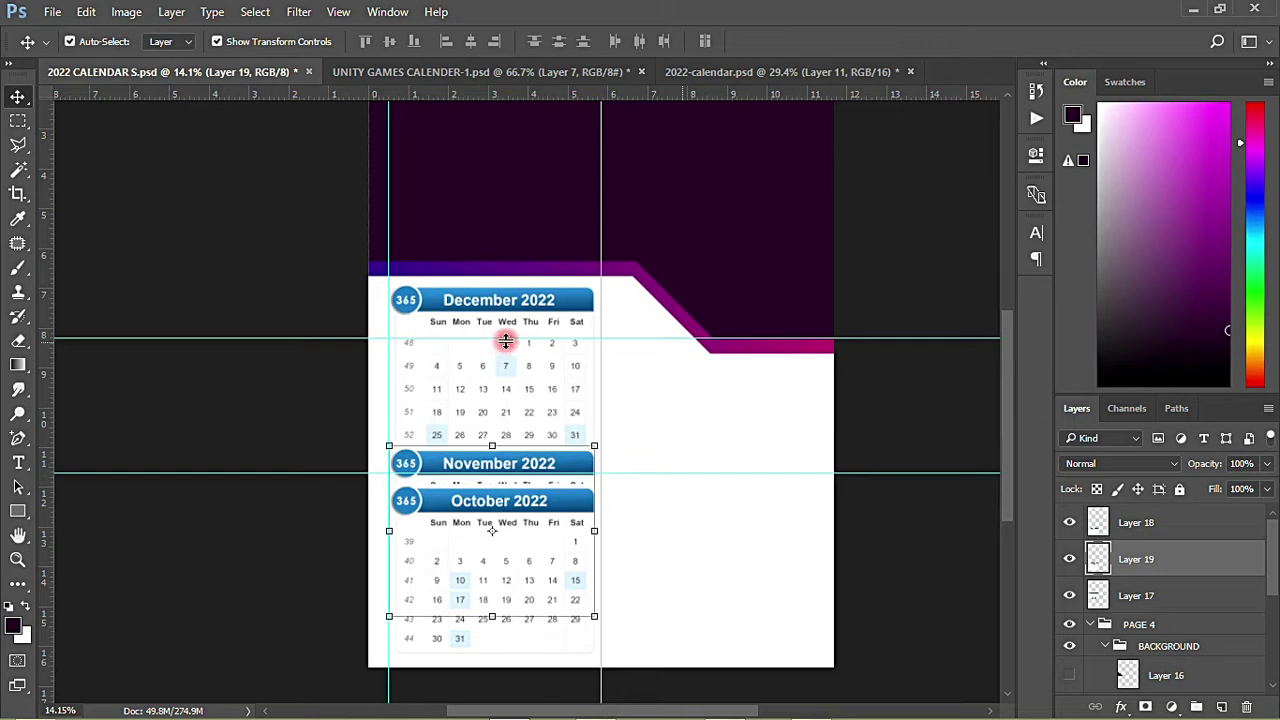
pyautogui.moveTo(505, 304); pyautogui.dragTo(729, 488)
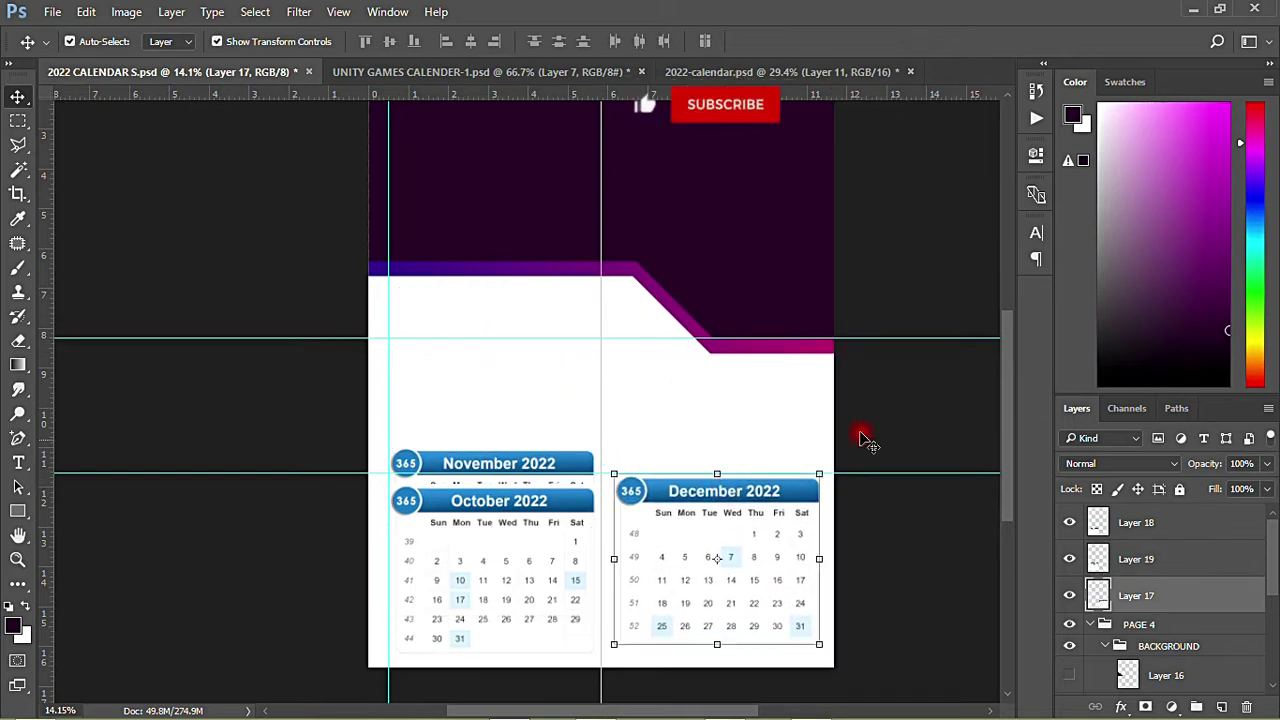
pyautogui.click(843, 491)
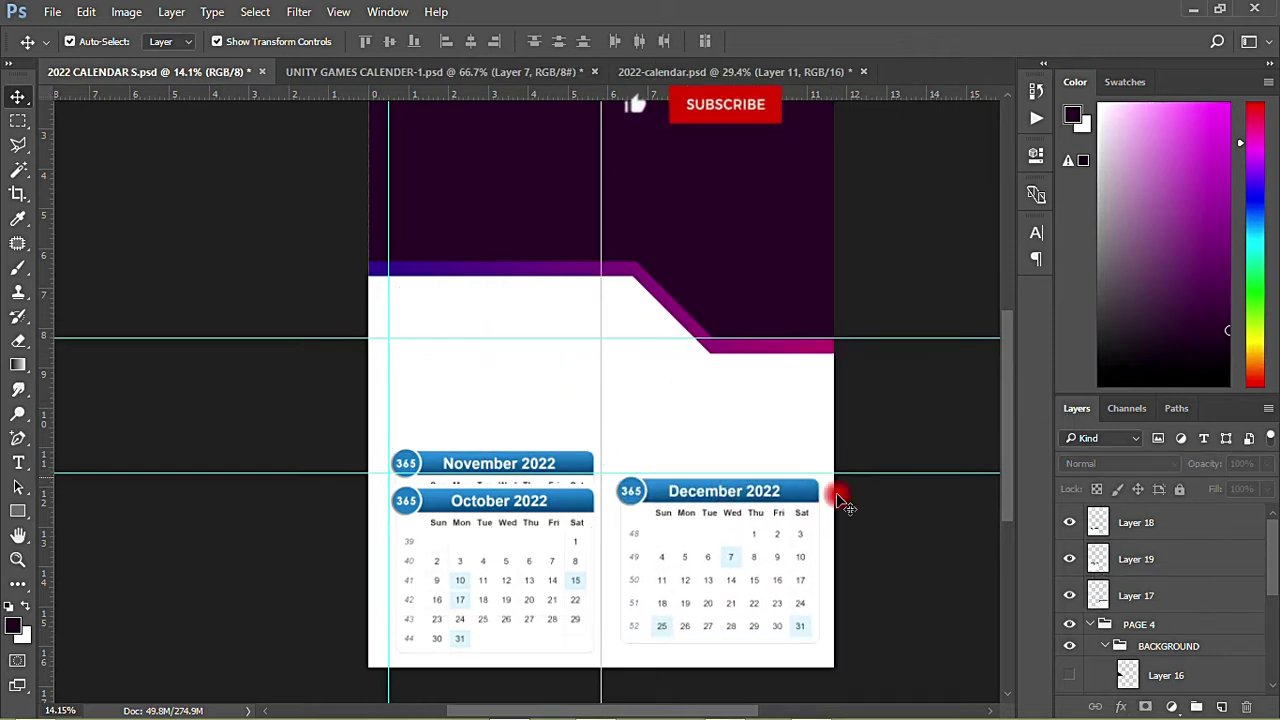
# Move October up to just below the gradient edge, and lower November until its header is level with December's
pyautogui.click(532, 560)
pyautogui.moveTo(540, 567); pyautogui.dragTo(540, 380)
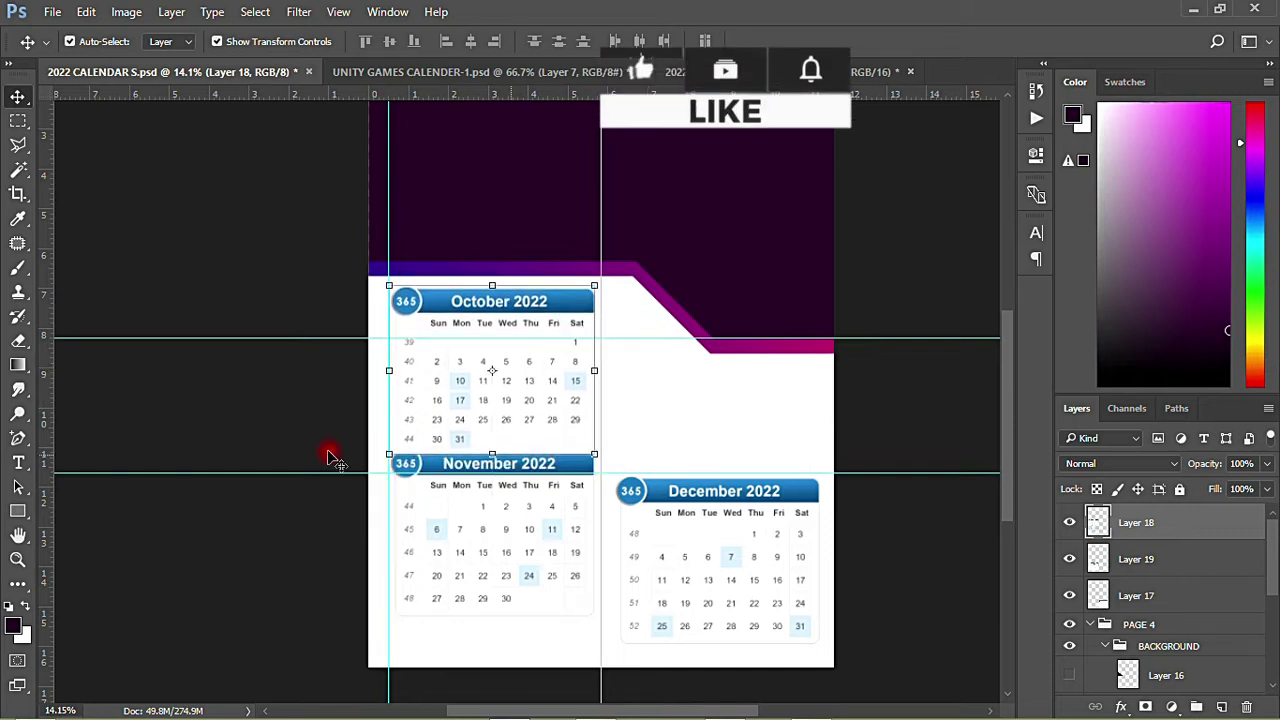
pyautogui.click(333, 457)
pyautogui.moveTo(528, 595); pyautogui.dragTo(527, 622)
pyautogui.click(284, 452)
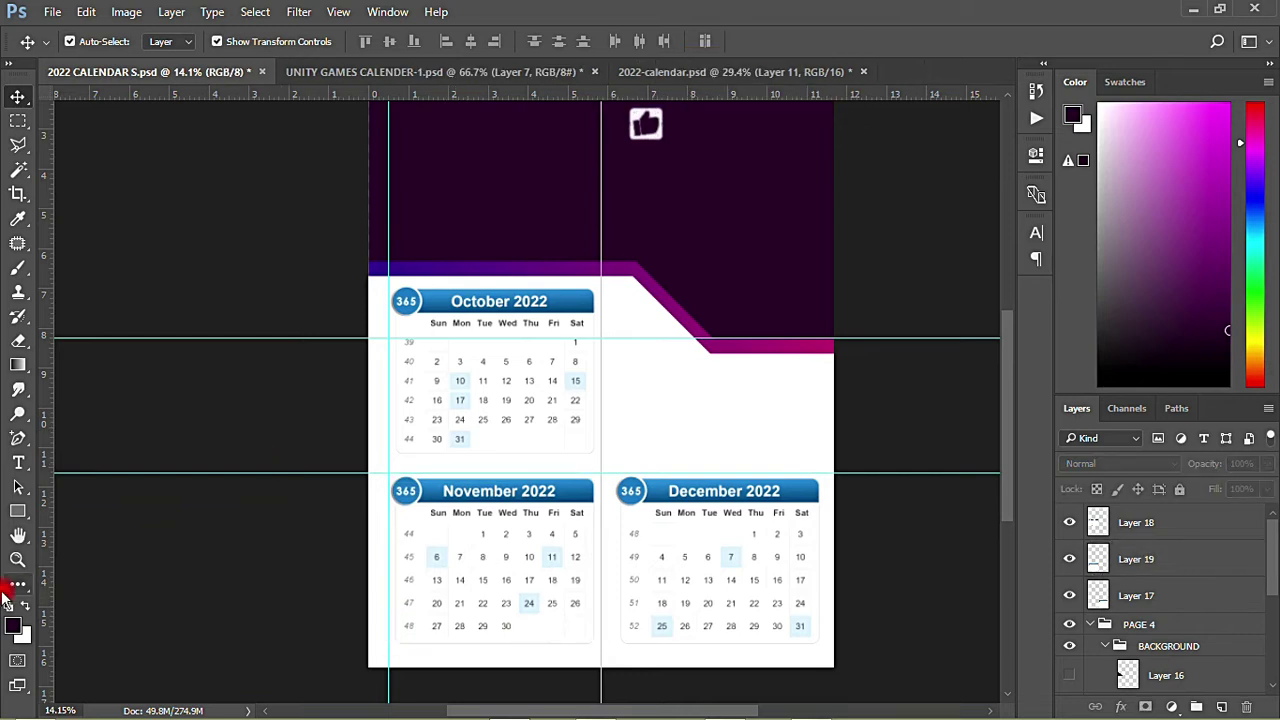
# Draw a thin dark rectangle across the full width of the page's bottom edge and close the shape properties
pyautogui.click(22, 511)
pyautogui.moveTo(354, 646); pyautogui.dragTo(924, 688)
pyautogui.click(18, 100)
pyautogui.click(380, 257)
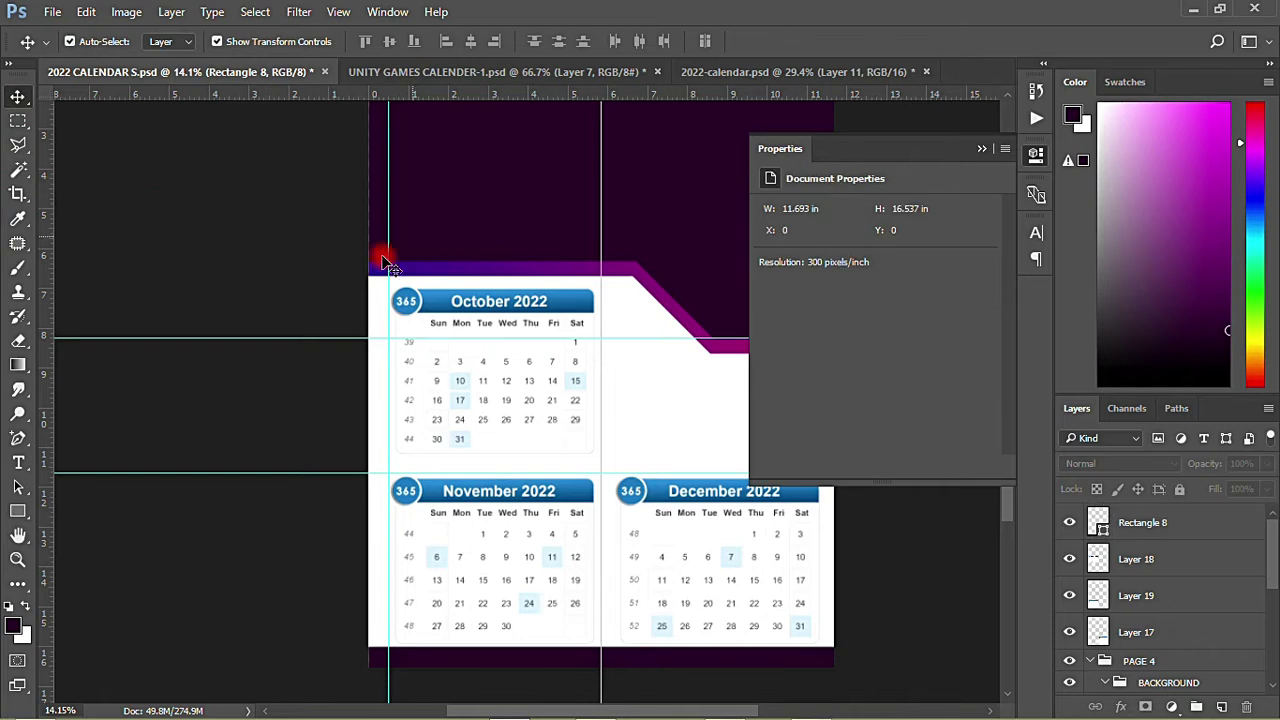
pyautogui.click(1036, 165)
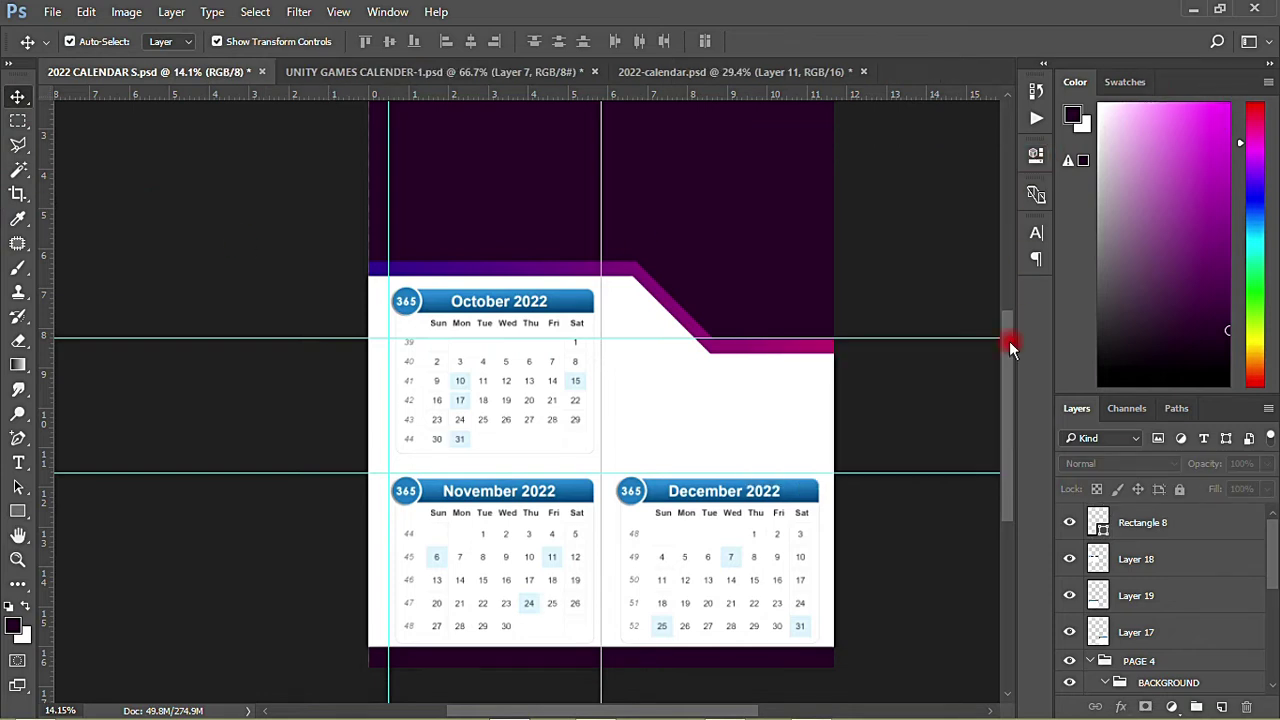
# Examine the spacing and alignment of the October, November and December calendars up close and on the whole page
pyautogui.moveTo(1009, 341); pyautogui.dragTo(1009, 329)
pyautogui.scroll(3, 475, 525)
pyautogui.scroll(1, 475, 525)
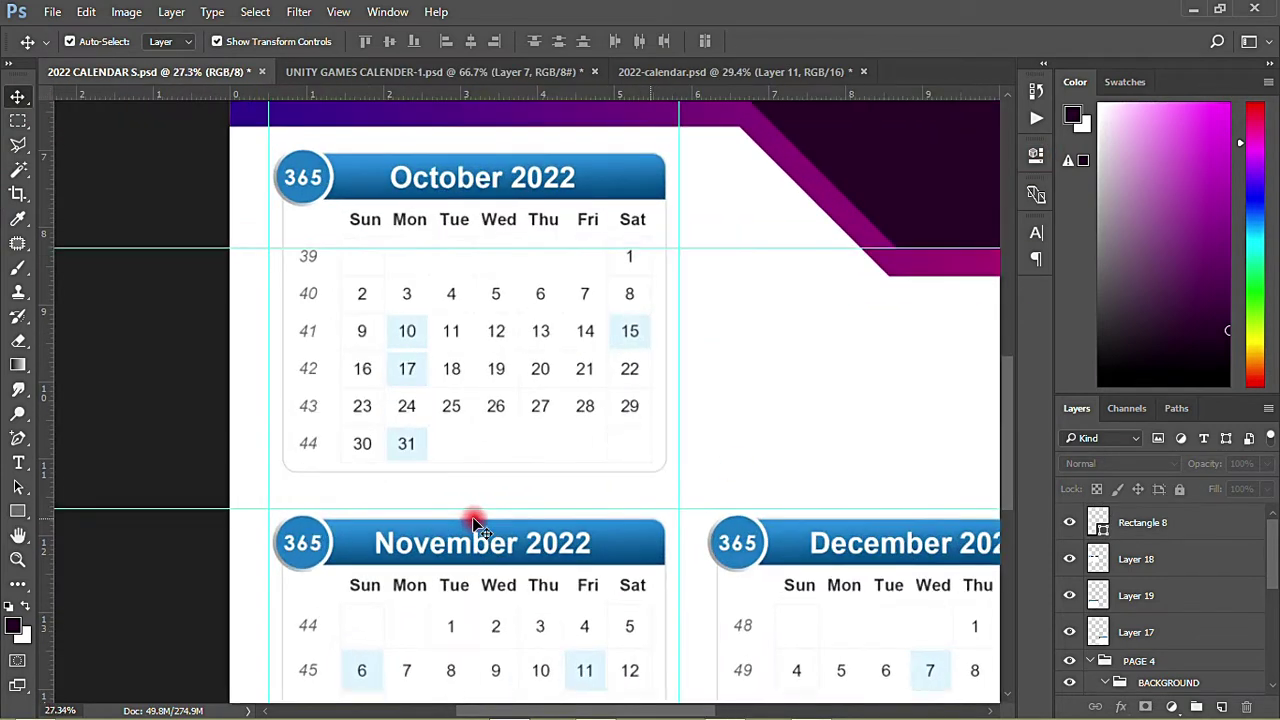
pyautogui.click(537, 531)
pyautogui.click(789, 551)
pyautogui.click(648, 558)
pyautogui.click(871, 557)
pyautogui.click(586, 563)
pyautogui.scroll(-3, 586, 570)
pyautogui.click(307, 453)
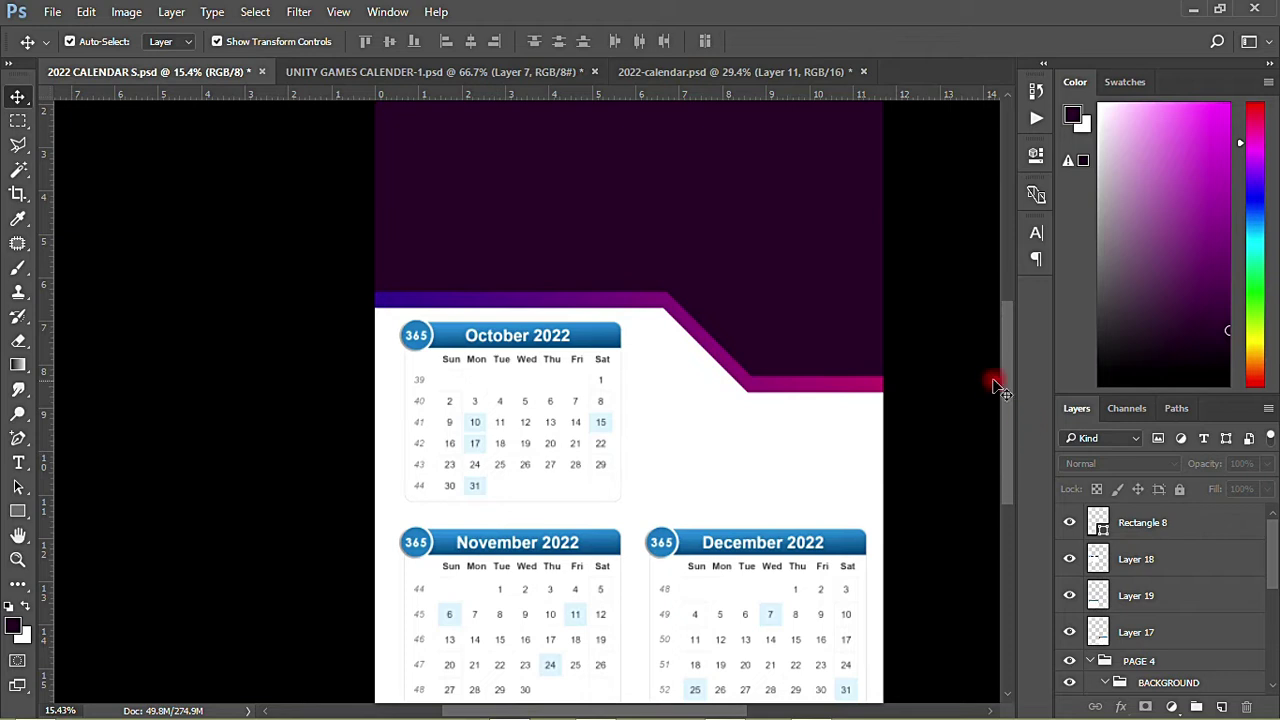
pyautogui.moveTo(1007, 386)
pyautogui.mouseDown()
pyautogui.moveTo(1014, 451)
pyautogui.moveTo(1012, 405)
pyautogui.mouseUp()
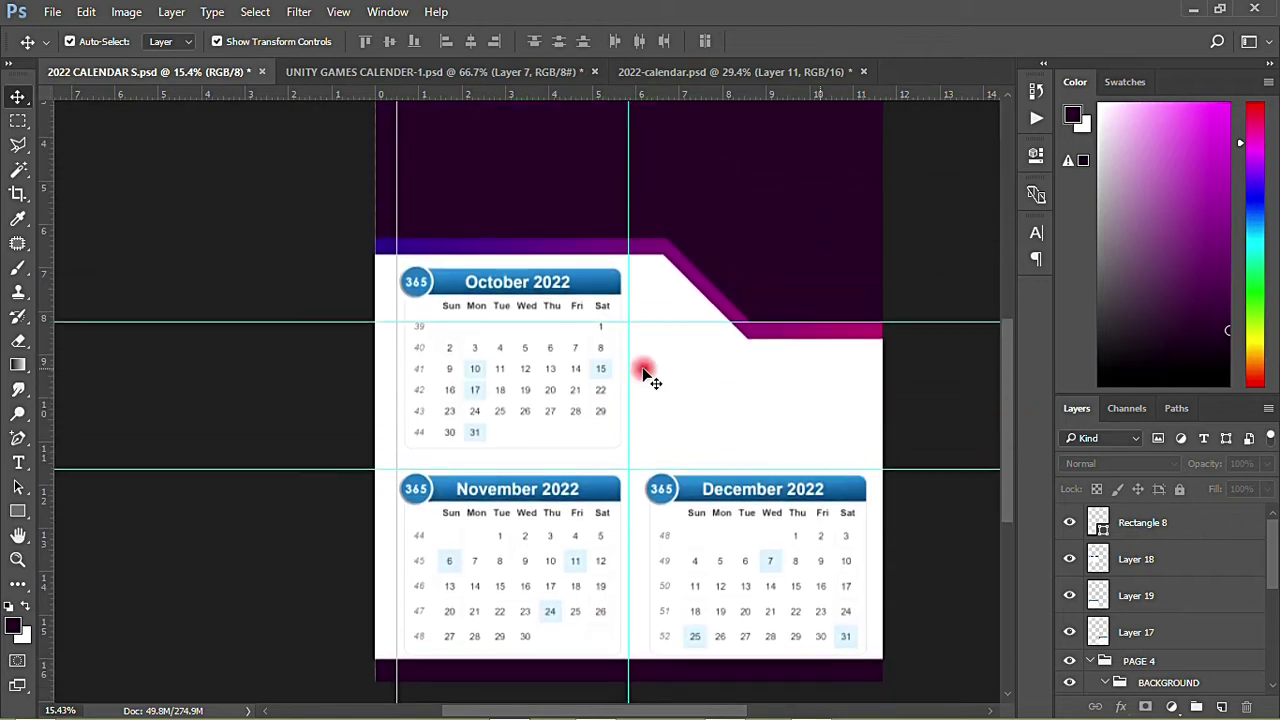
# Save the 2022 CALENDAR S.psd document and bring the page's upper dark area into view
pyautogui.hotkey('ctrl', 's')
pyautogui.moveTo(472, 438); pyautogui.dragTo(729, 363)
pyautogui.scroll(-4, 680, 245)
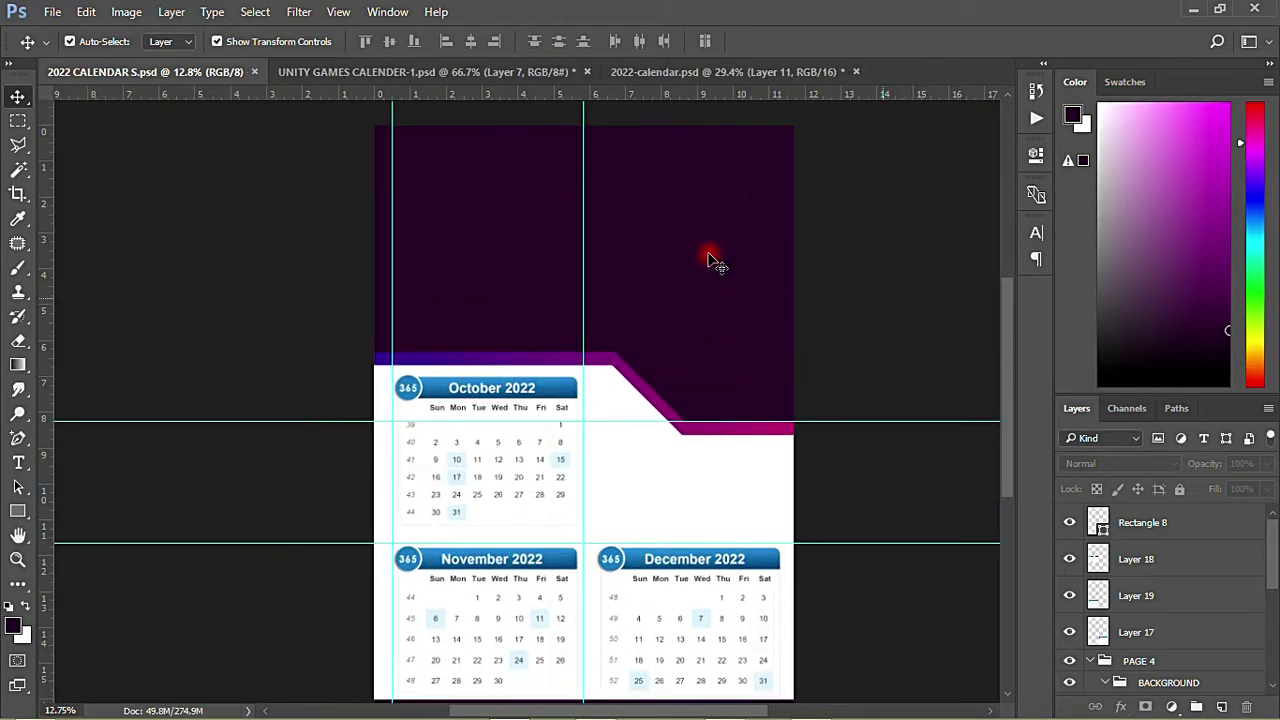
# Select the dark shape's layer, and in UNITY GAMES CALENDER-1.psd hide Layer 7 and Group 1 and show Layers 4, 5 and 6
pyautogui.click(690, 280)
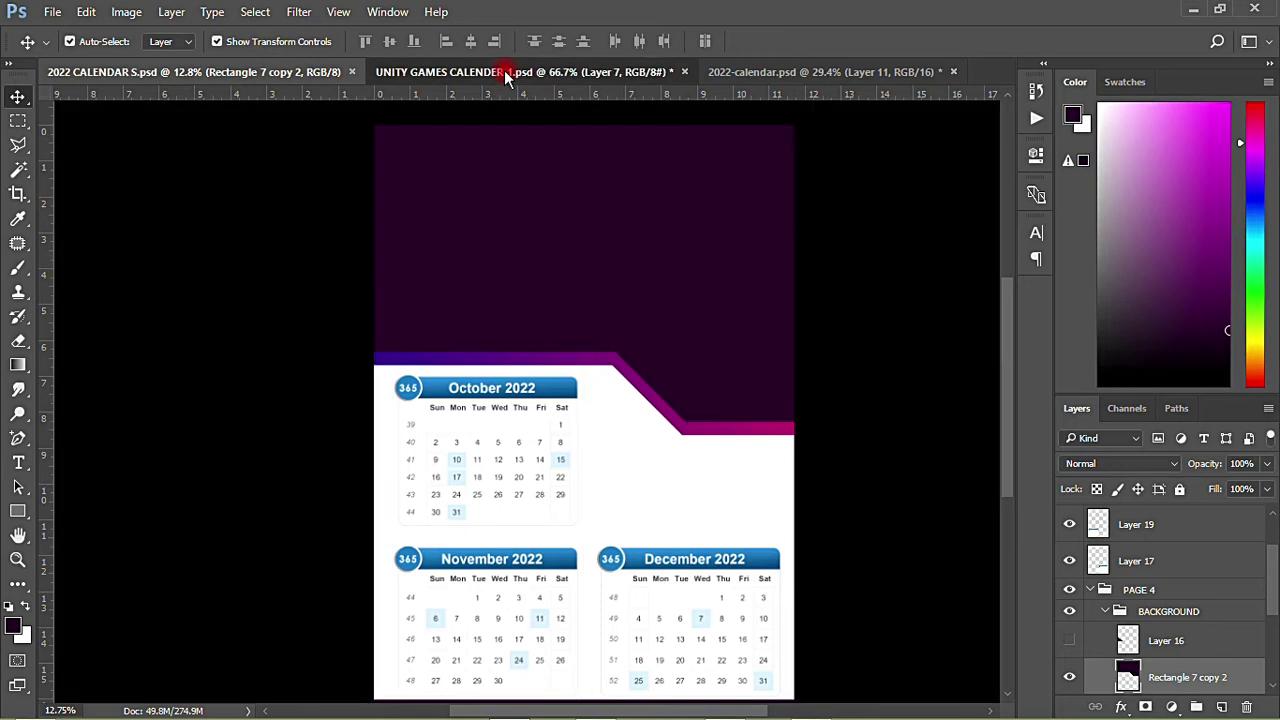
pyautogui.click(508, 70)
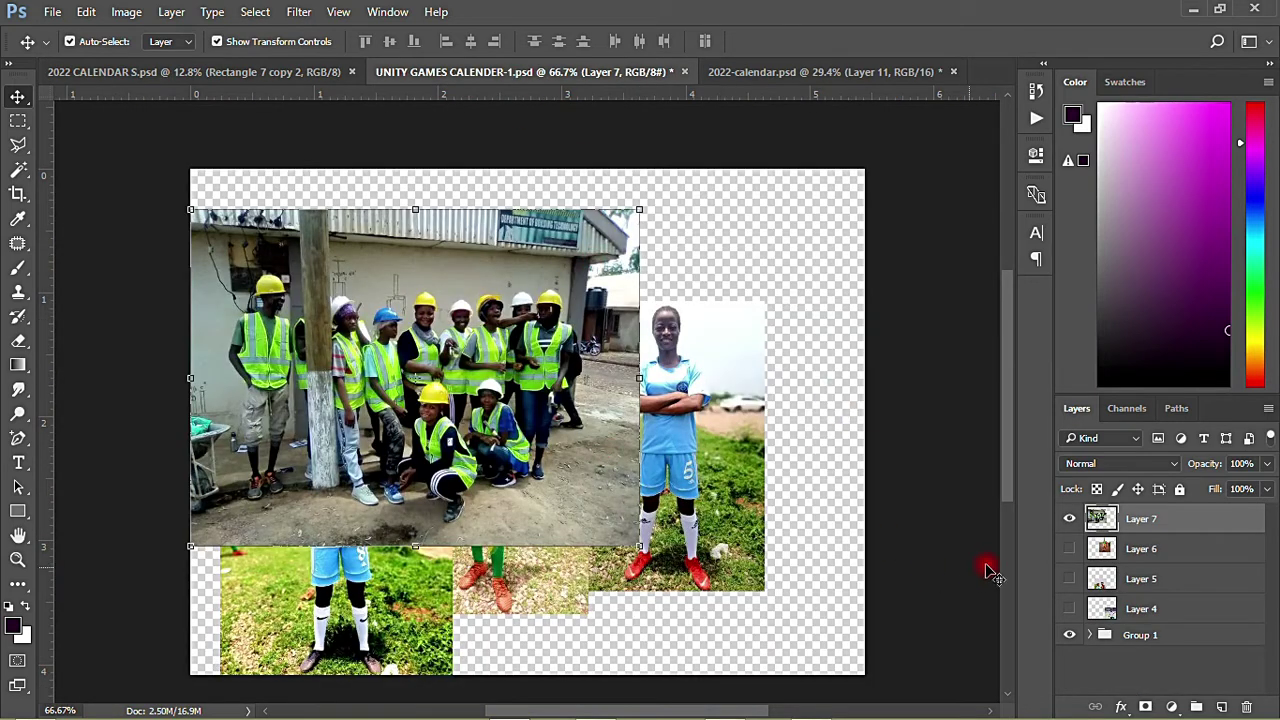
pyautogui.click(1068, 520)
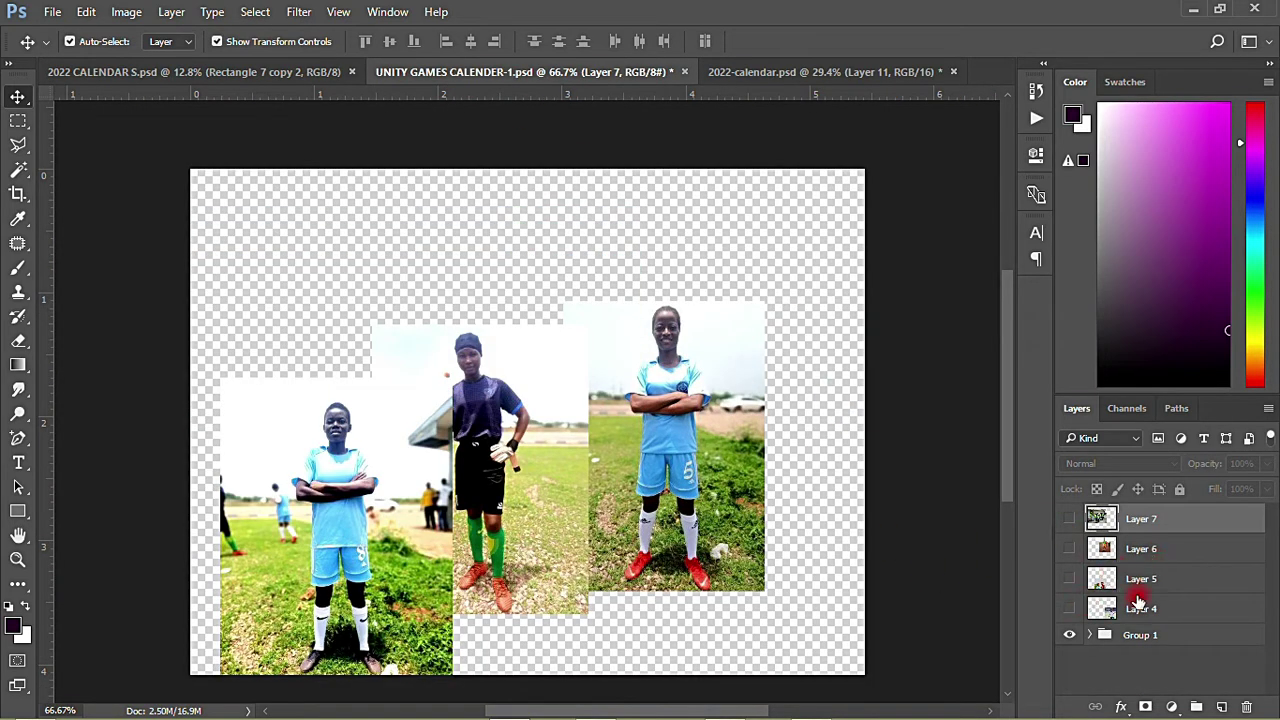
pyautogui.click(1138, 605)
pyautogui.click(1070, 610)
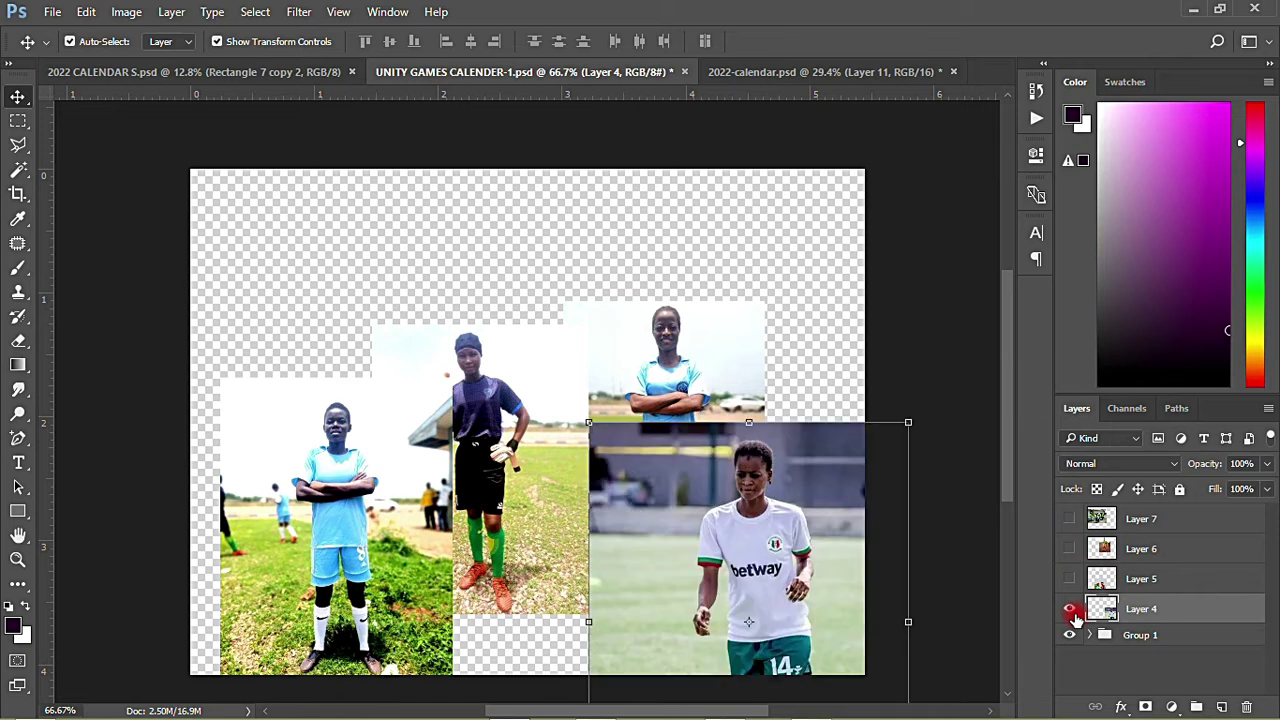
pyautogui.click(1070, 610)
pyautogui.hotkey('ctrl', '+')
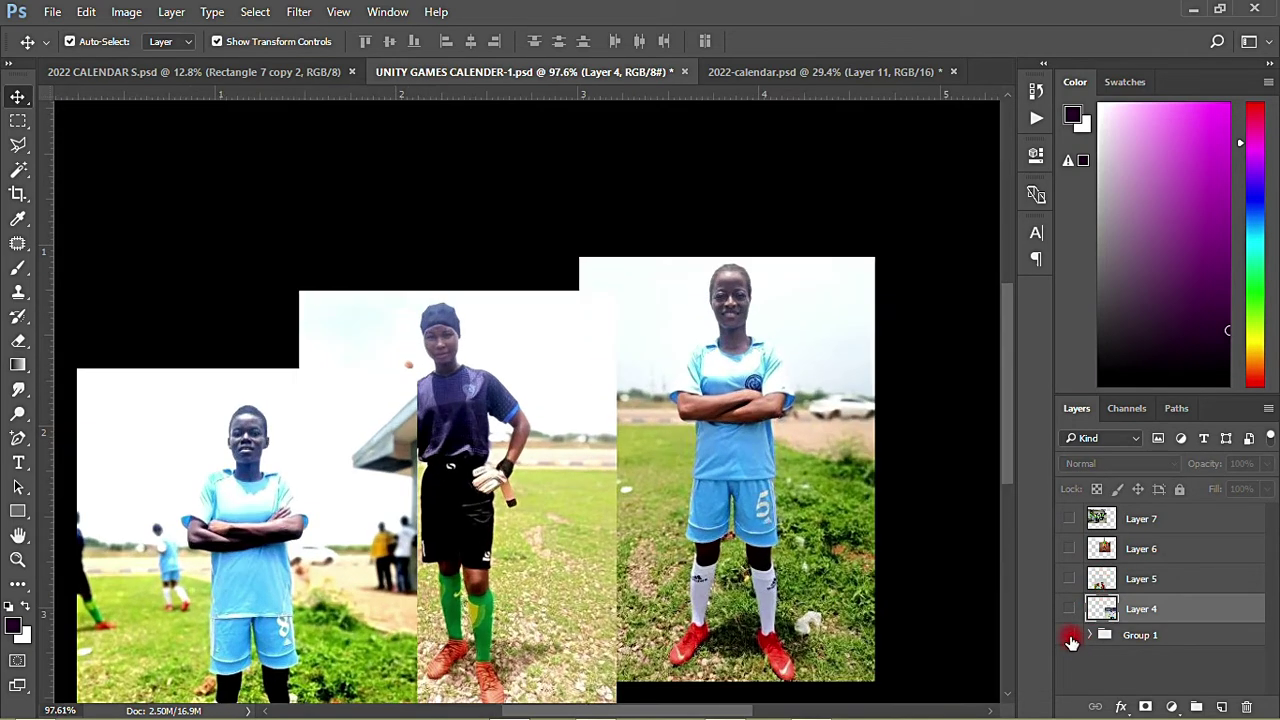
pyautogui.click(1070, 636)
pyautogui.click(1070, 610)
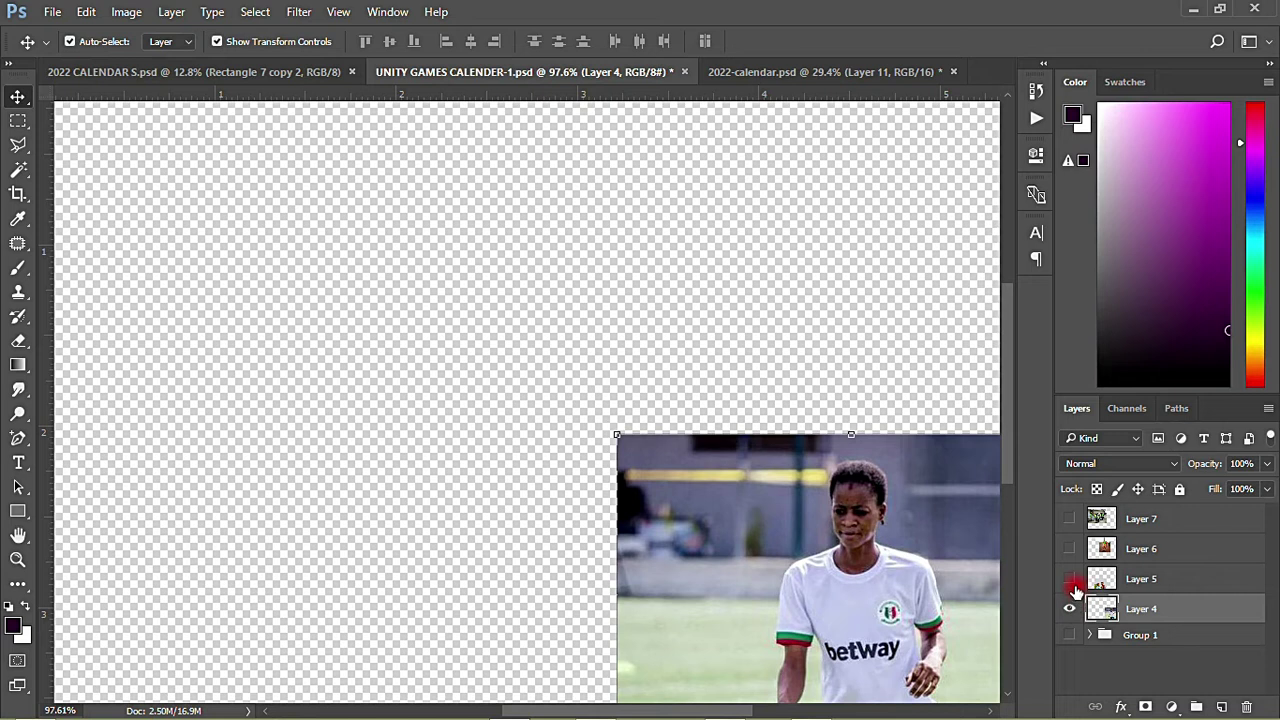
pyautogui.click(1070, 580)
pyautogui.click(1070, 549)
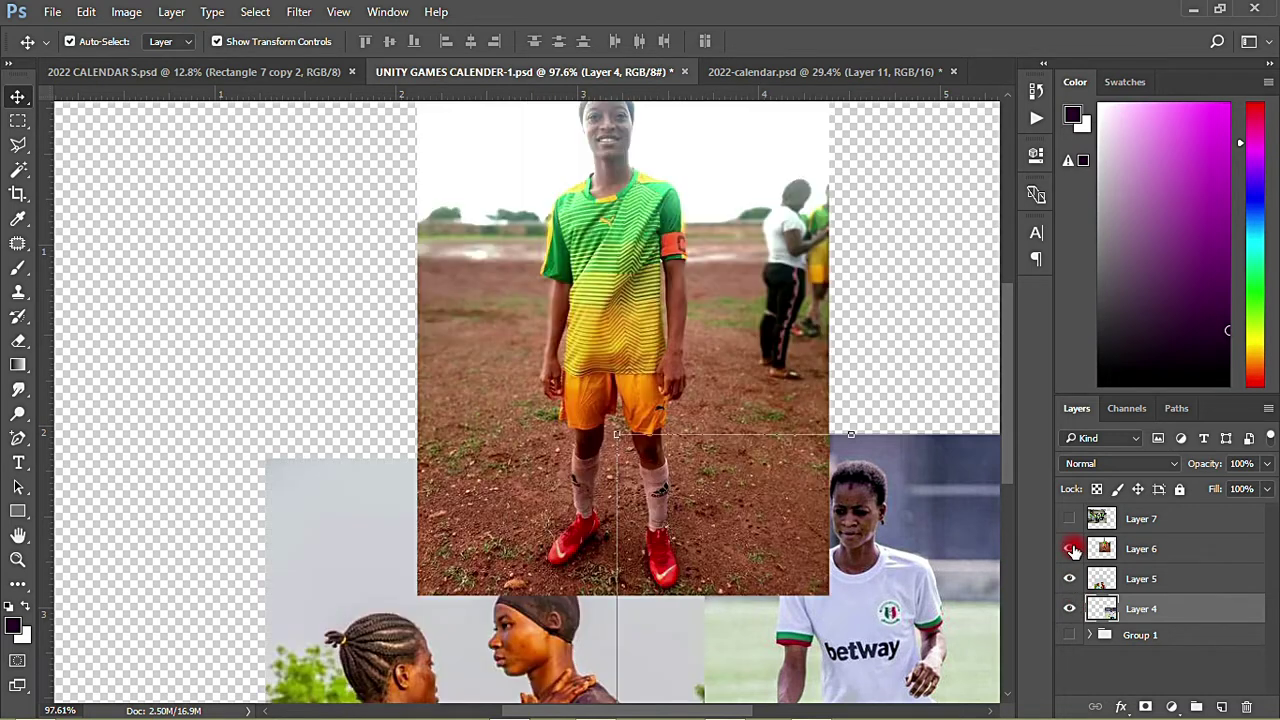
# Copy the two-player photo on Layer 5 into 2022 CALENDAR S.psd, enlarge it and place it over the dark shape's right half
pyautogui.click(340, 550)
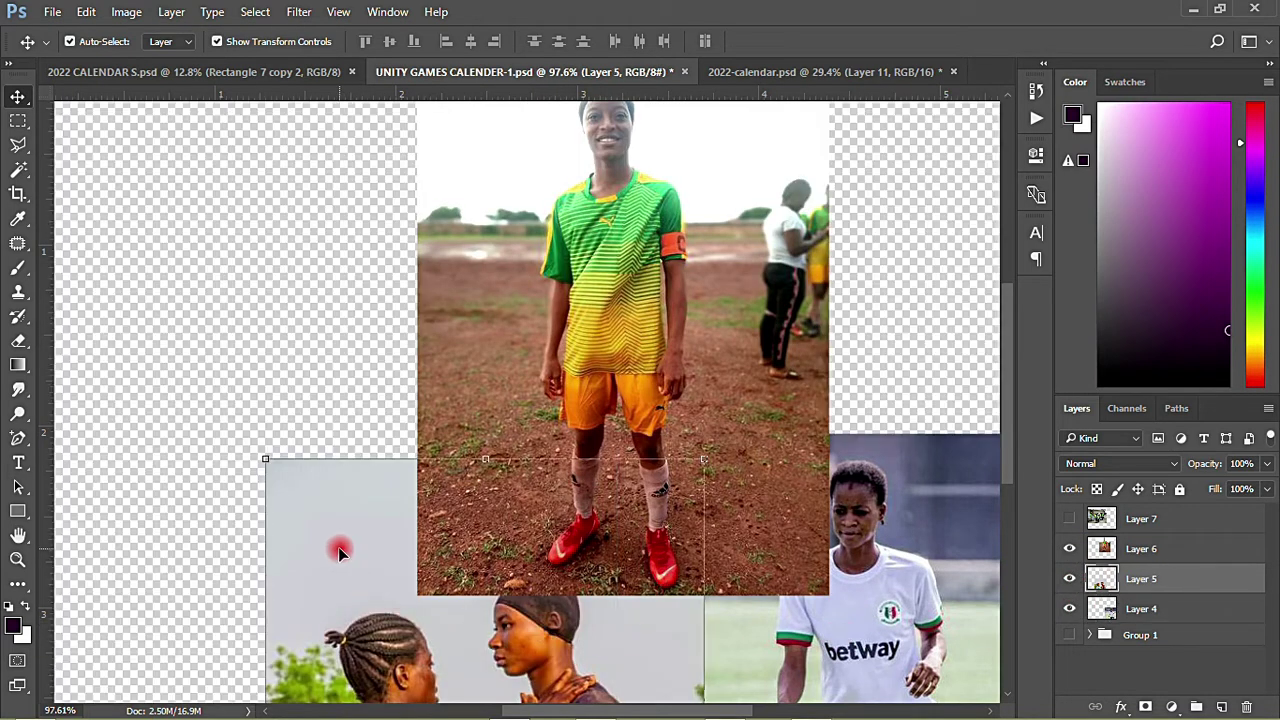
pyautogui.moveTo(339, 539); pyautogui.dragTo(533, 298)
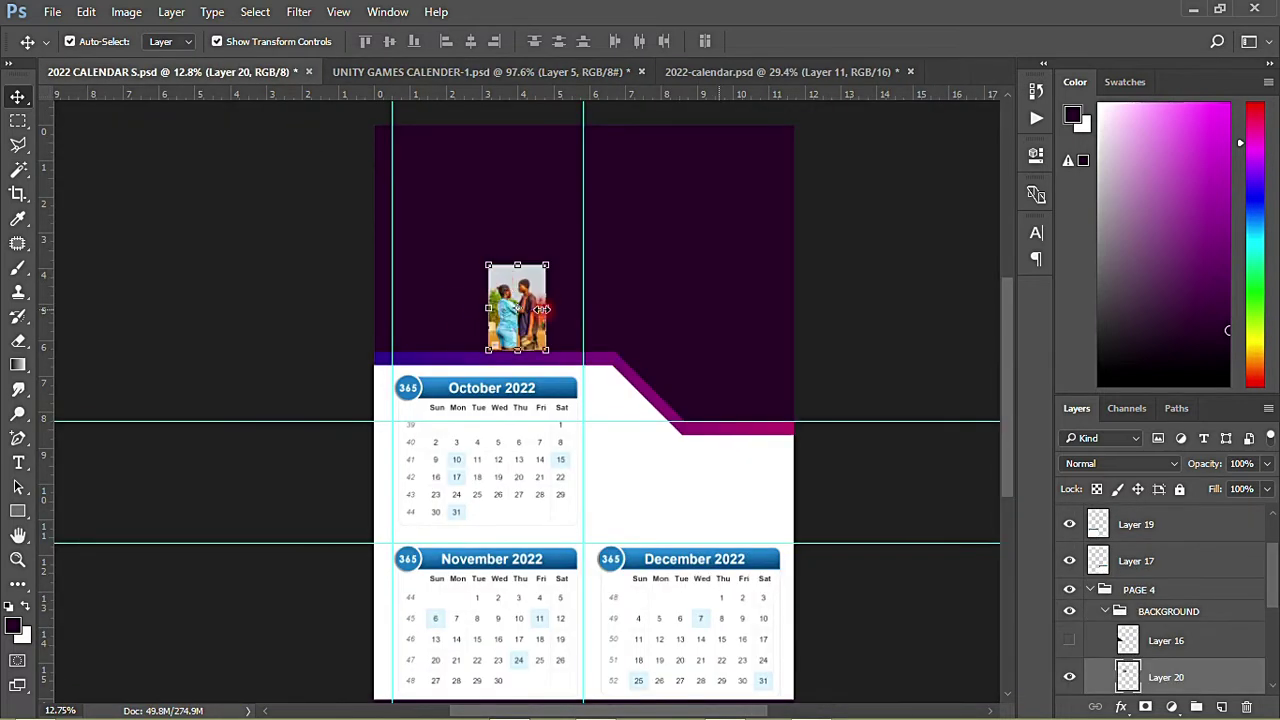
pyautogui.moveTo(549, 267); pyautogui.dragTo(676, 142)
pyautogui.press('Return')
pyautogui.moveTo(531, 260); pyautogui.dragTo(738, 257)
# Clip the two-player photo to Rectangle 7 copy 2 and shift it up and left within the shape
pyautogui.scroll(-4, 1150, 645)
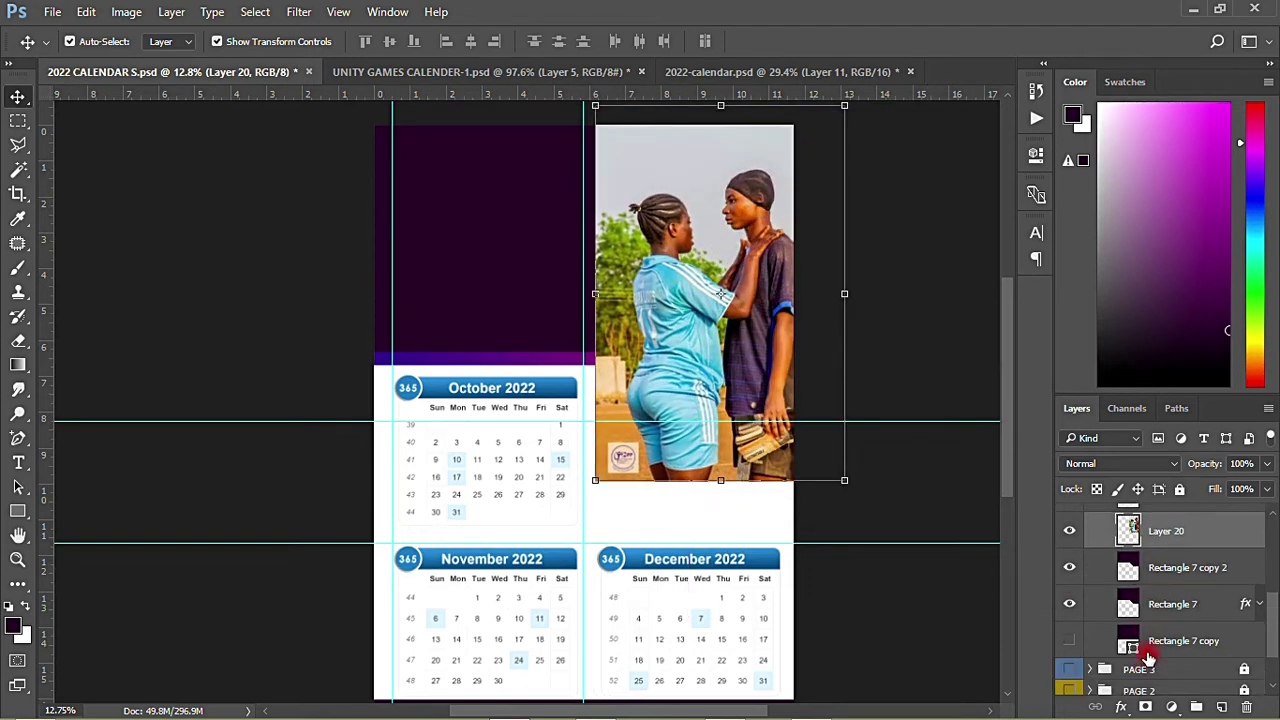
pyautogui.rightClick(1180, 540)
pyautogui.click(1000, 470)
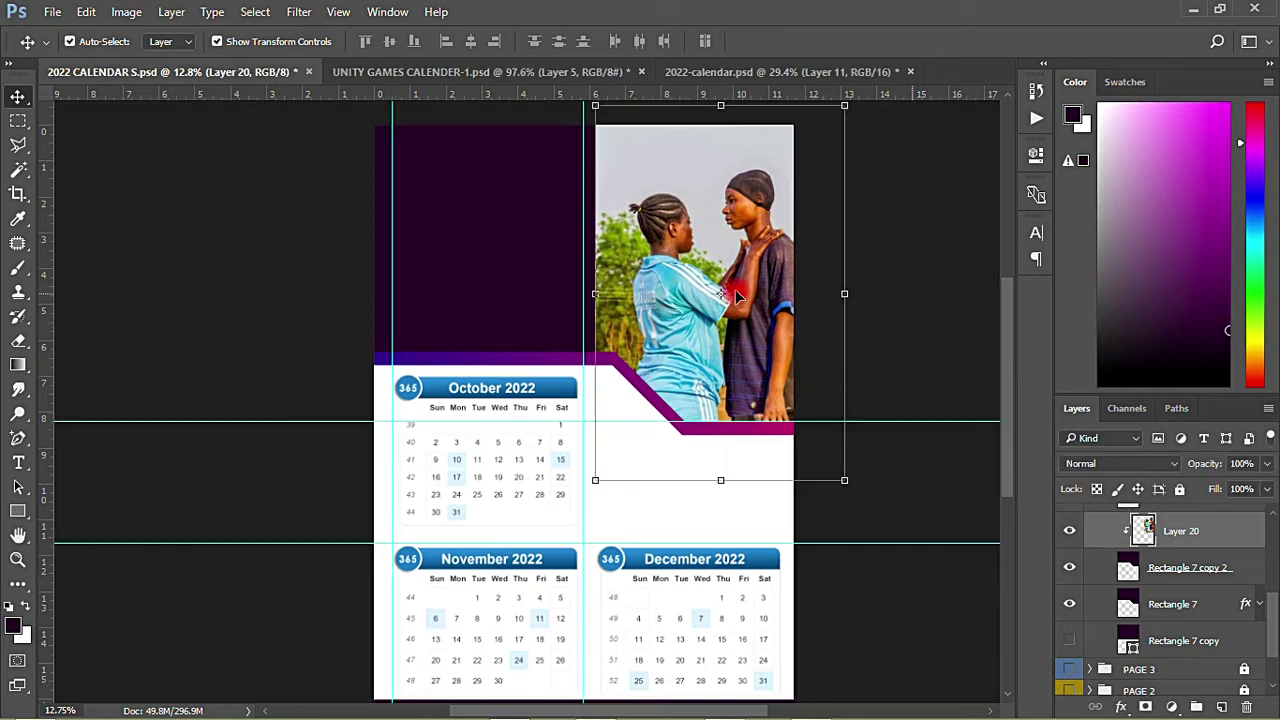
pyautogui.moveTo(736, 320); pyautogui.dragTo(700, 266)
pyautogui.click(900, 280)
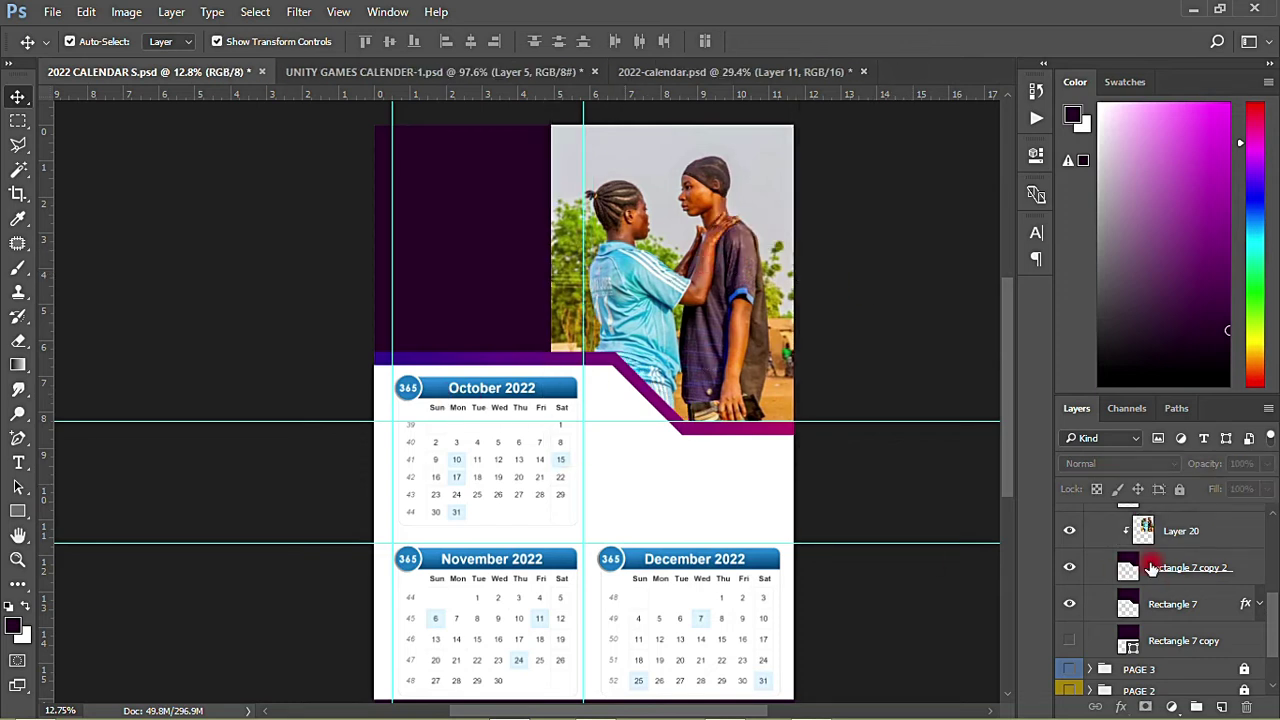
# Copy the white-shirt player photo from Layer 4 of UNITY GAMES CALENDER-1.psd into the calendar and enlarge it over the dark shape's left half
pyautogui.click(547, 72)
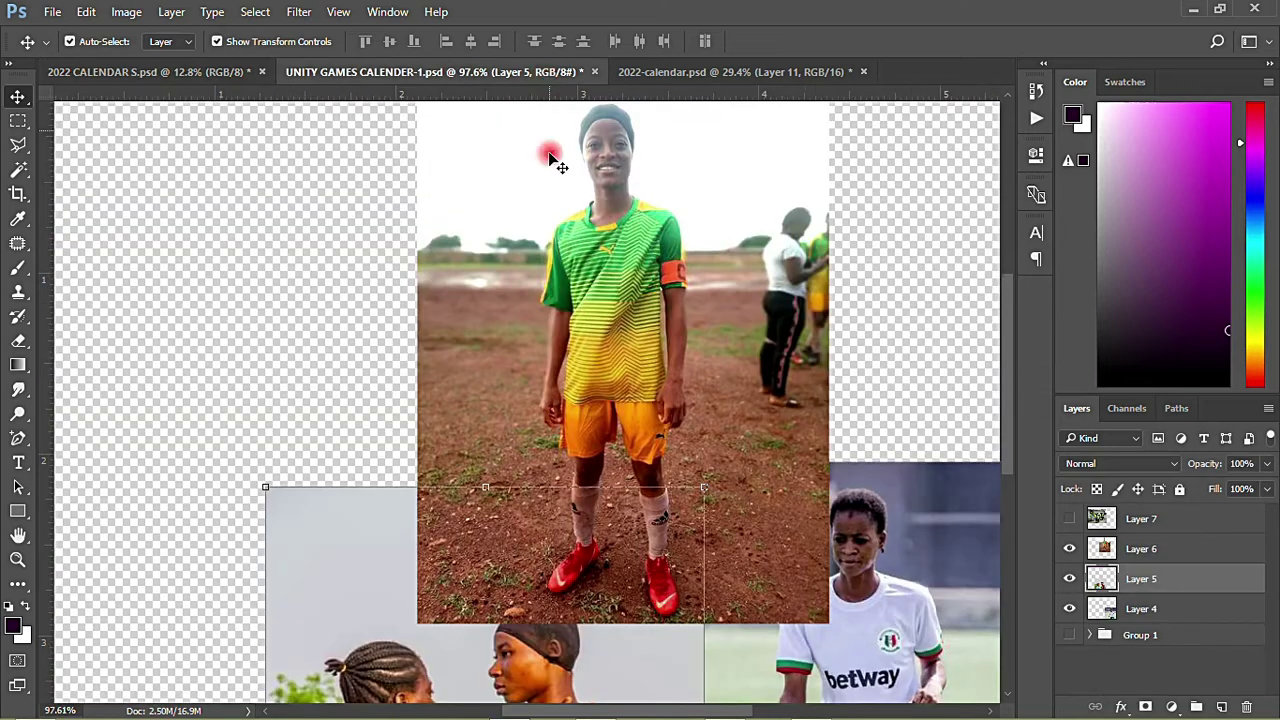
pyautogui.click(598, 345)
pyautogui.moveTo(909, 543); pyautogui.dragTo(486, 249)
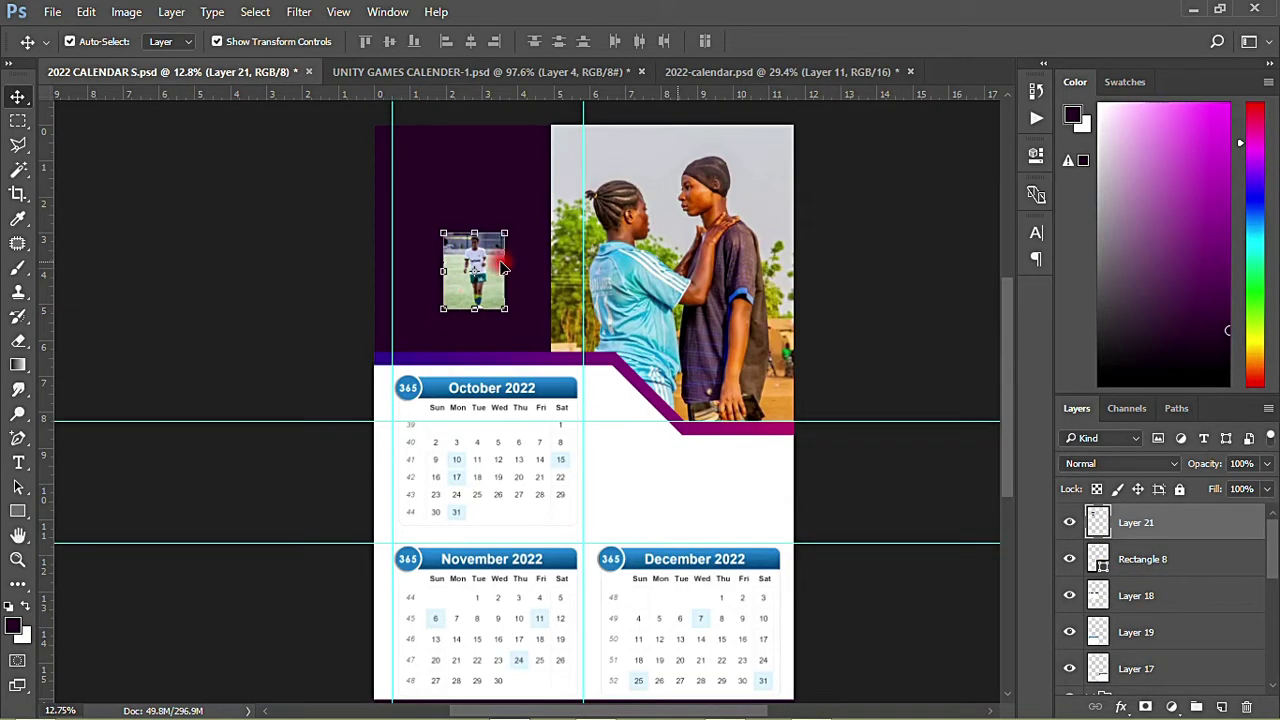
pyautogui.moveTo(512, 303); pyautogui.dragTo(627, 404)
pyautogui.press('Return')
# Place Layer 21 directly above Layer 20, convert it to a Smart Object and shift the player photo left
pyautogui.moveTo(1155, 540); pyautogui.dragTo(1207, 604)
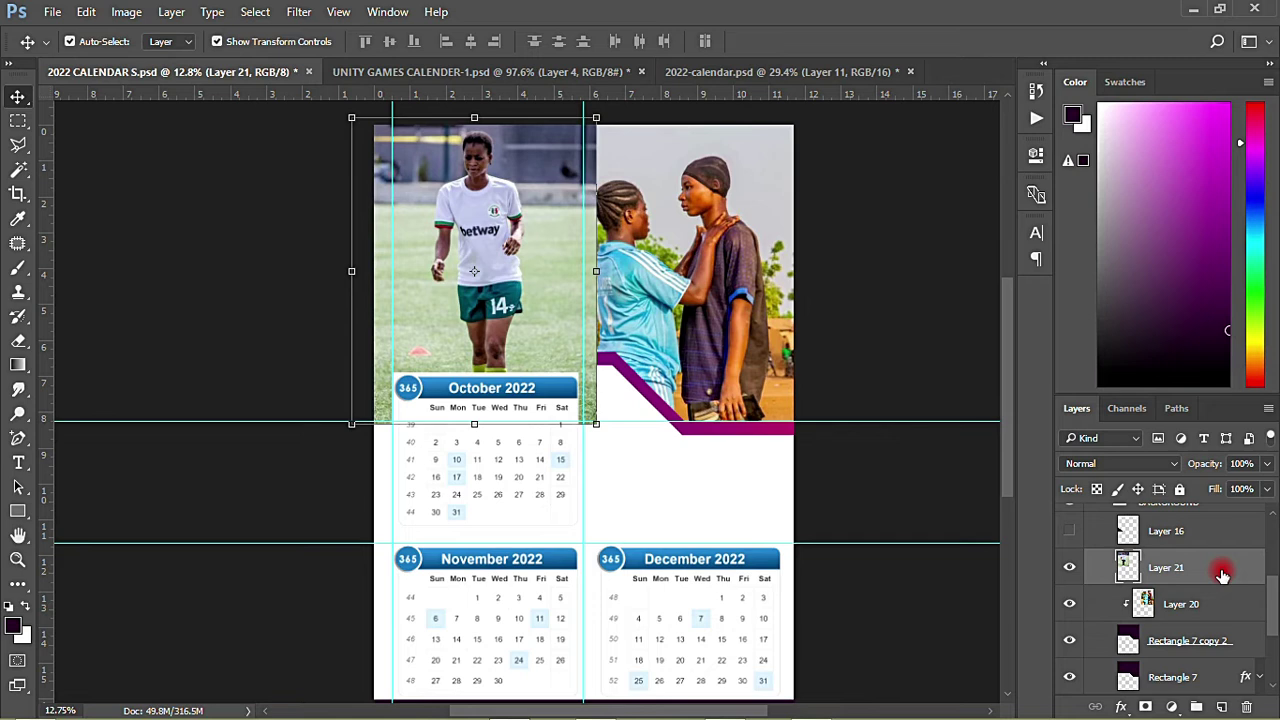
pyautogui.rightClick(1222, 574)
pyautogui.click(1057, 366)
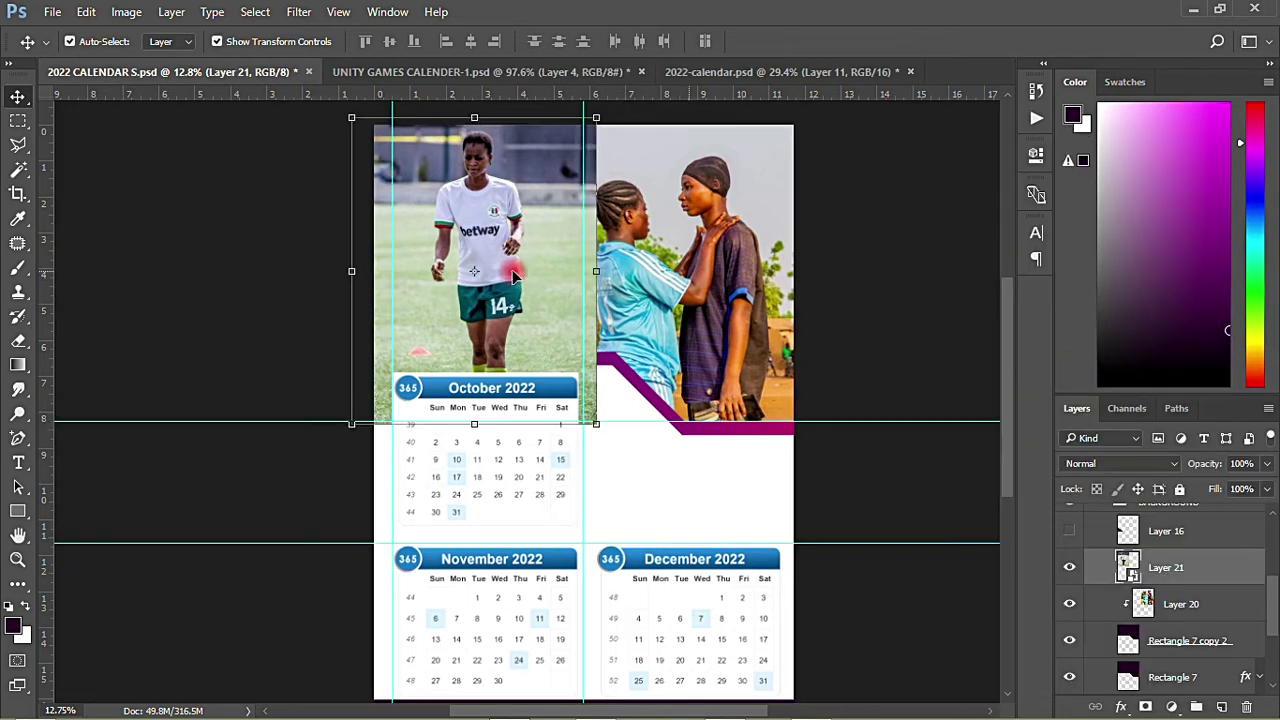
pyautogui.moveTo(526, 264); pyautogui.dragTo(478, 275)
pyautogui.click(345, 470)
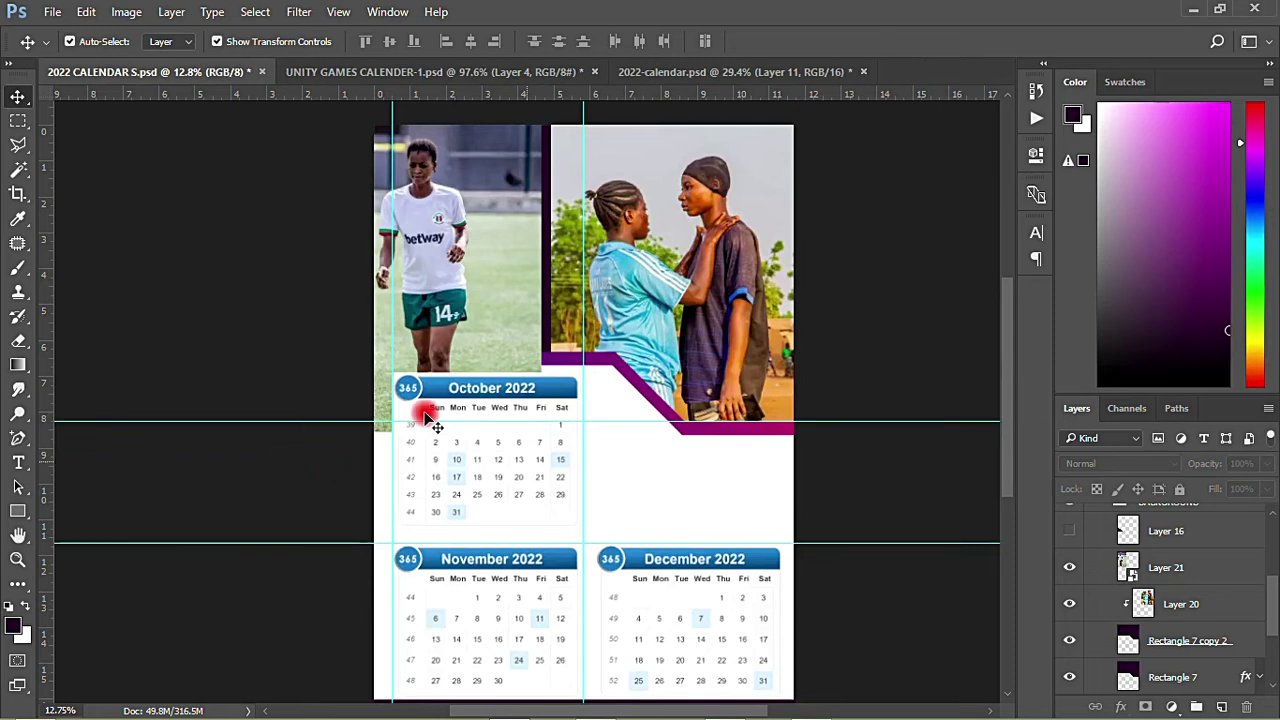
# Copy the green-and-yellow kit player photo on Layer 6 into 2022 CALENDAR S.psd and enlarge it between the other two photos
pyautogui.click(507, 80)
pyautogui.moveTo(660, 320); pyautogui.dragTo(670, 124)
pyautogui.click(829, 43)
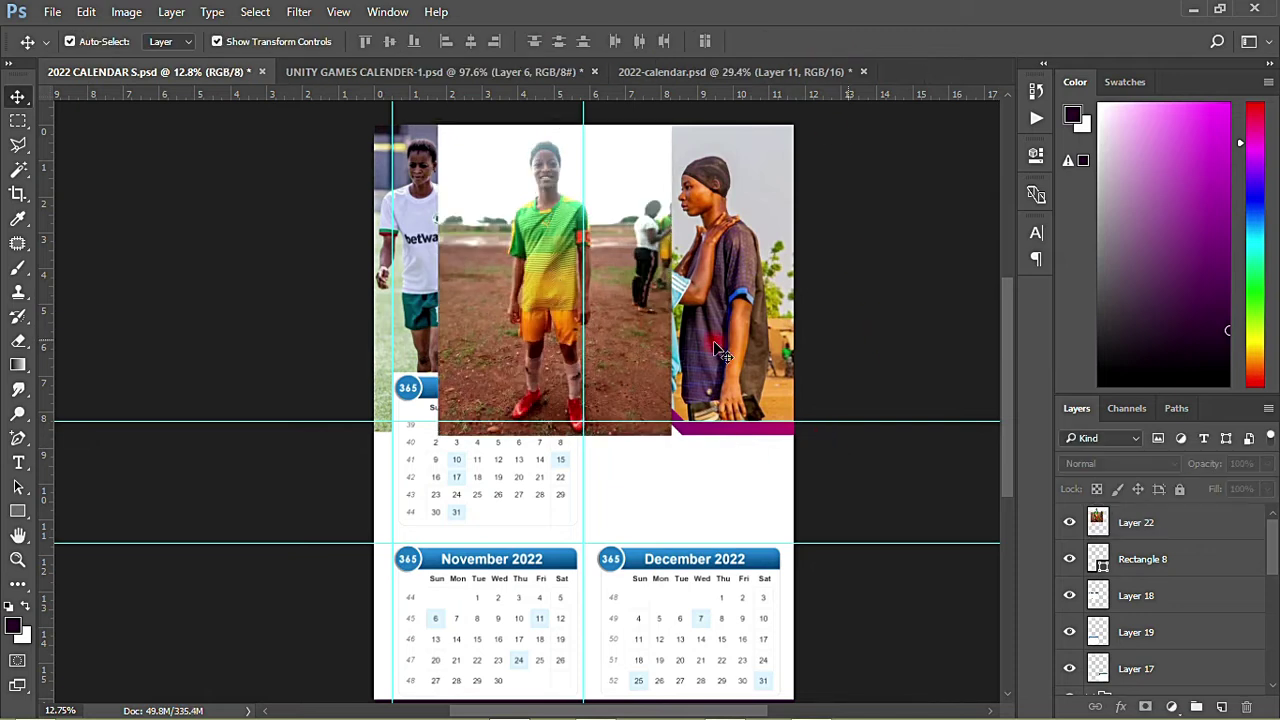
# Move Layer 22 directly above Layer 21, and clip Layer 21 to the dark shape
pyautogui.moveTo(1143, 631); pyautogui.dragTo(1145, 592)
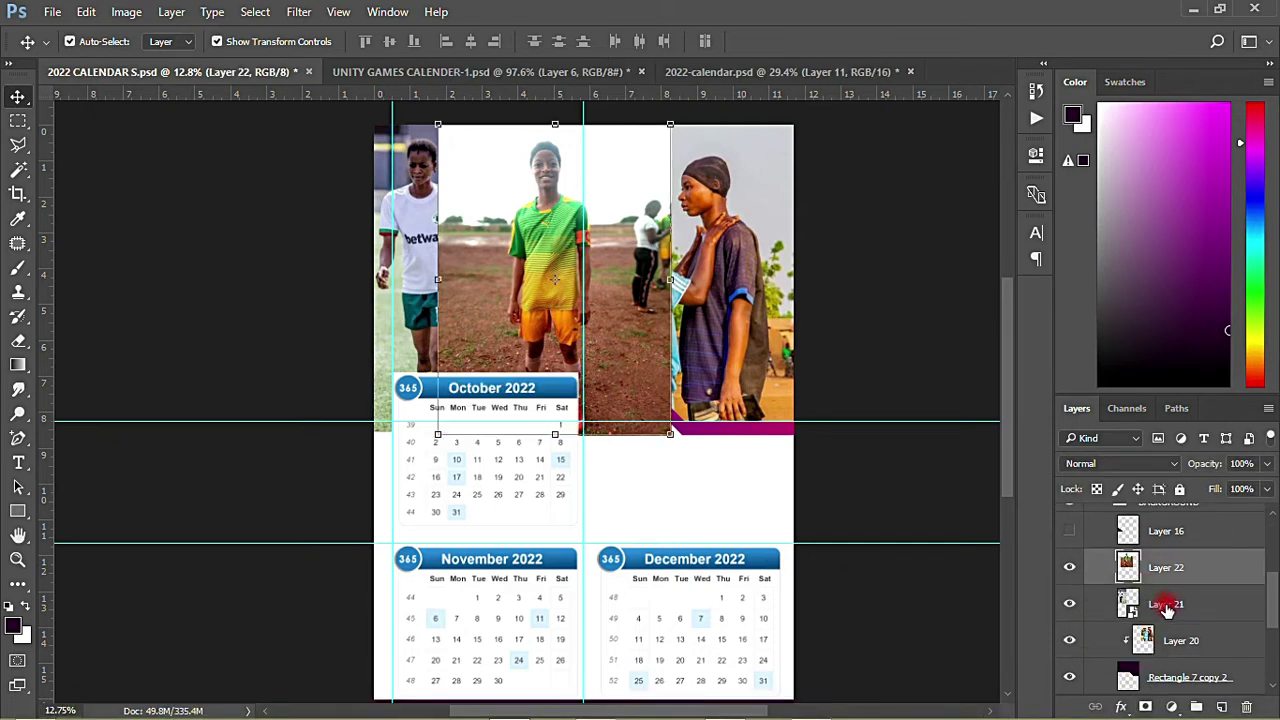
pyautogui.rightClick(1166, 606)
pyautogui.click(1072, 420)
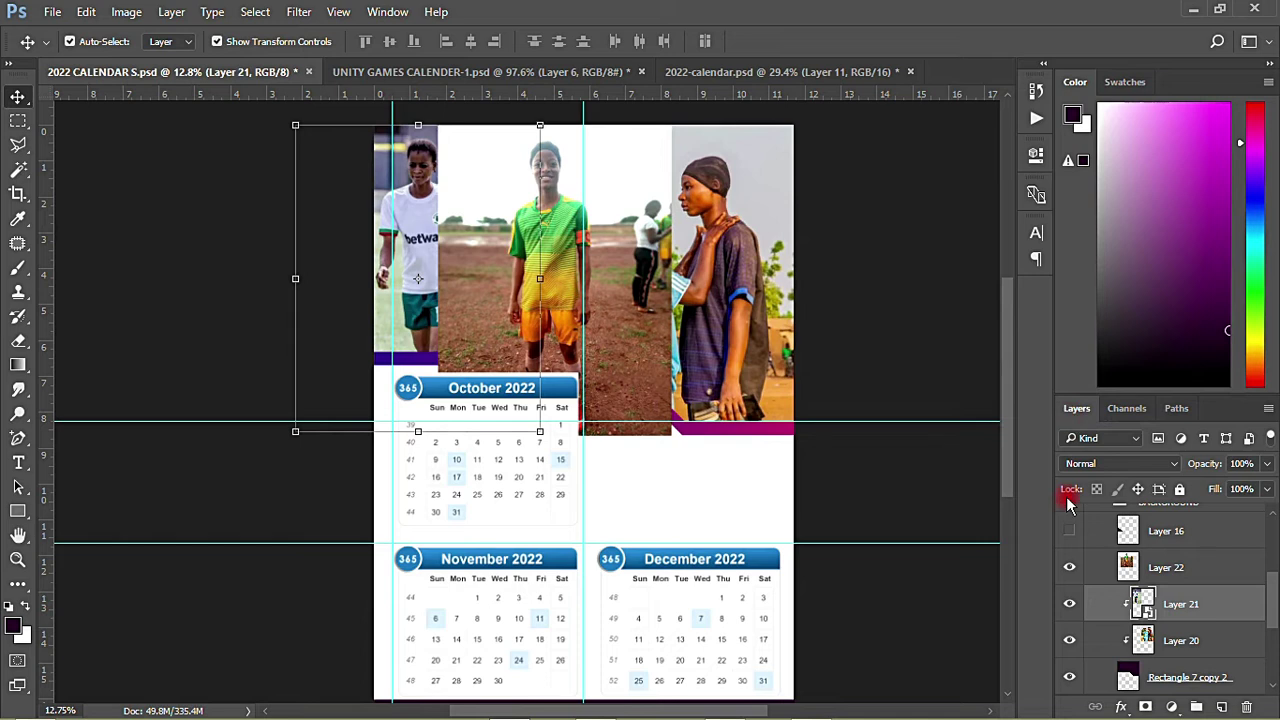
# Clip Layer 22 to the dark shape and shift the green-and-yellow kit player photo right, clear of the white-shirt player
pyautogui.click(1190, 569)
pyautogui.rightClick(1194, 569)
pyautogui.click(1028, 476)
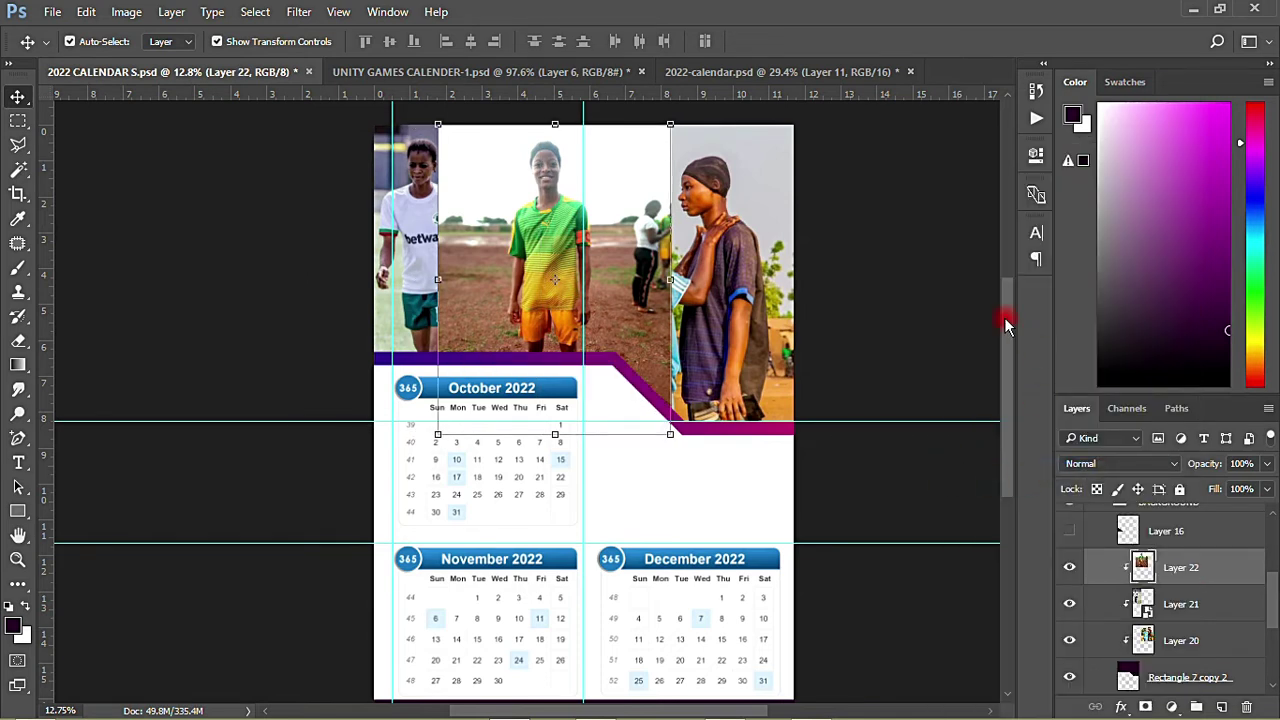
pyautogui.moveTo(1004, 317); pyautogui.dragTo(1004, 280)
pyautogui.moveTo(558, 352); pyautogui.dragTo(598, 357)
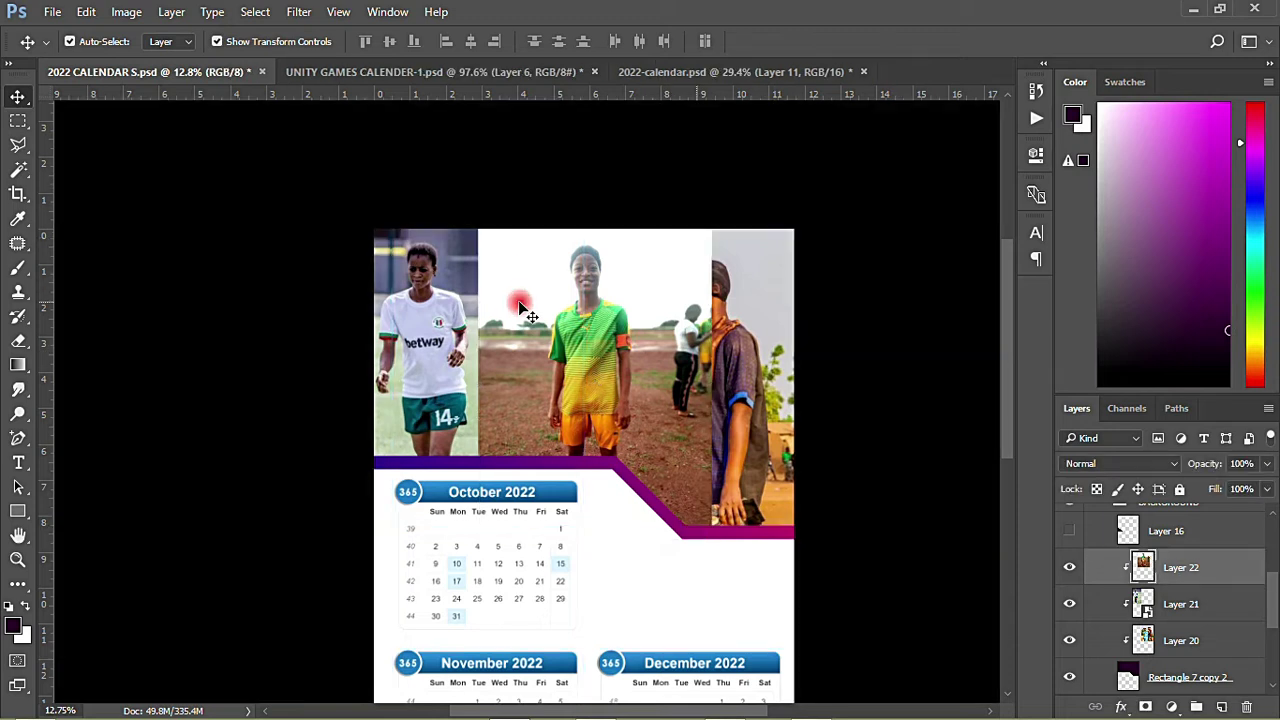
pyautogui.moveTo(517, 294); pyautogui.dragTo(588, 310)
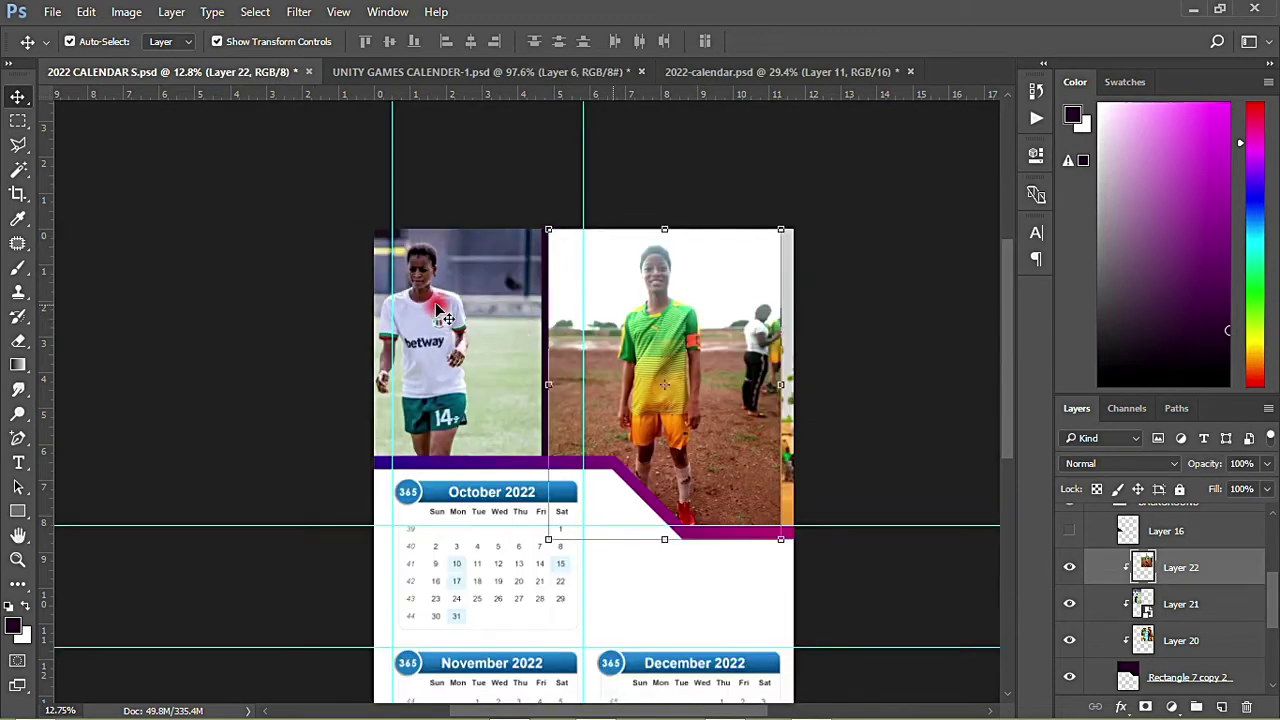
# Draw a dark rectangle about 870 × 1937 px over the white-shirt player and place it directly below Layer 21
pyautogui.click(438, 308)
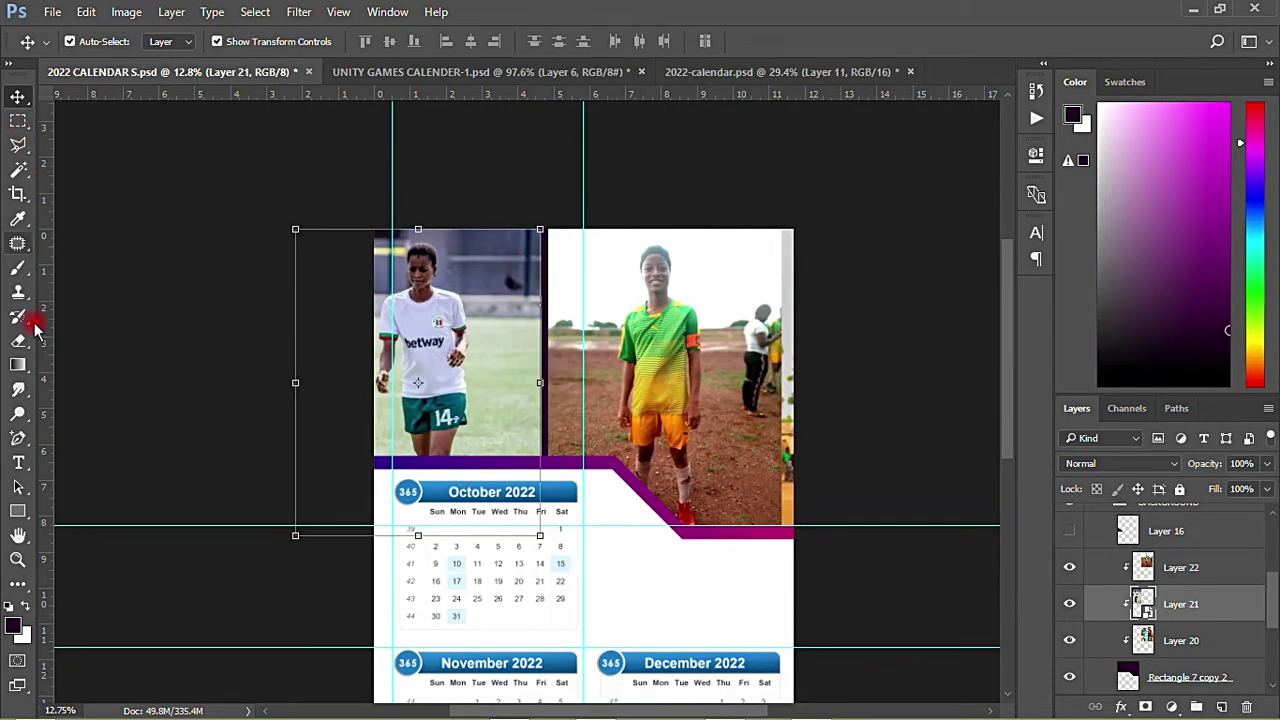
pyautogui.click(18, 510)
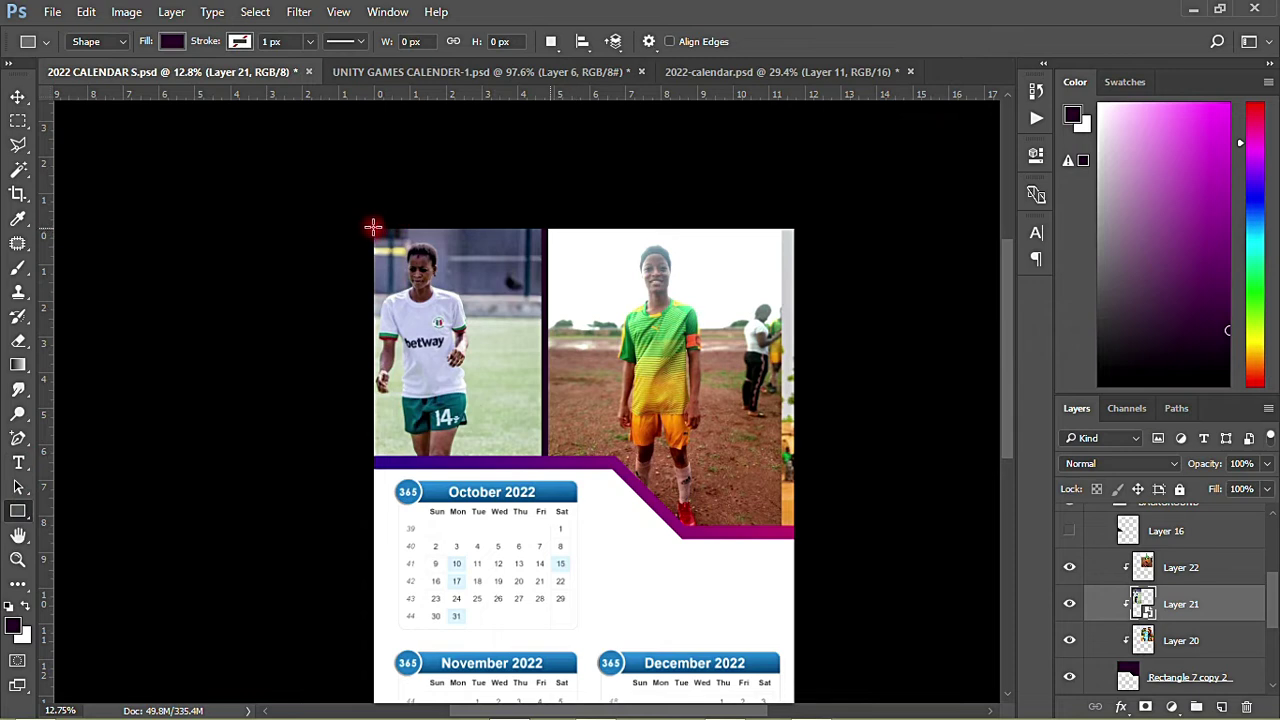
pyautogui.moveTo(372, 227); pyautogui.dragTo(476, 457)
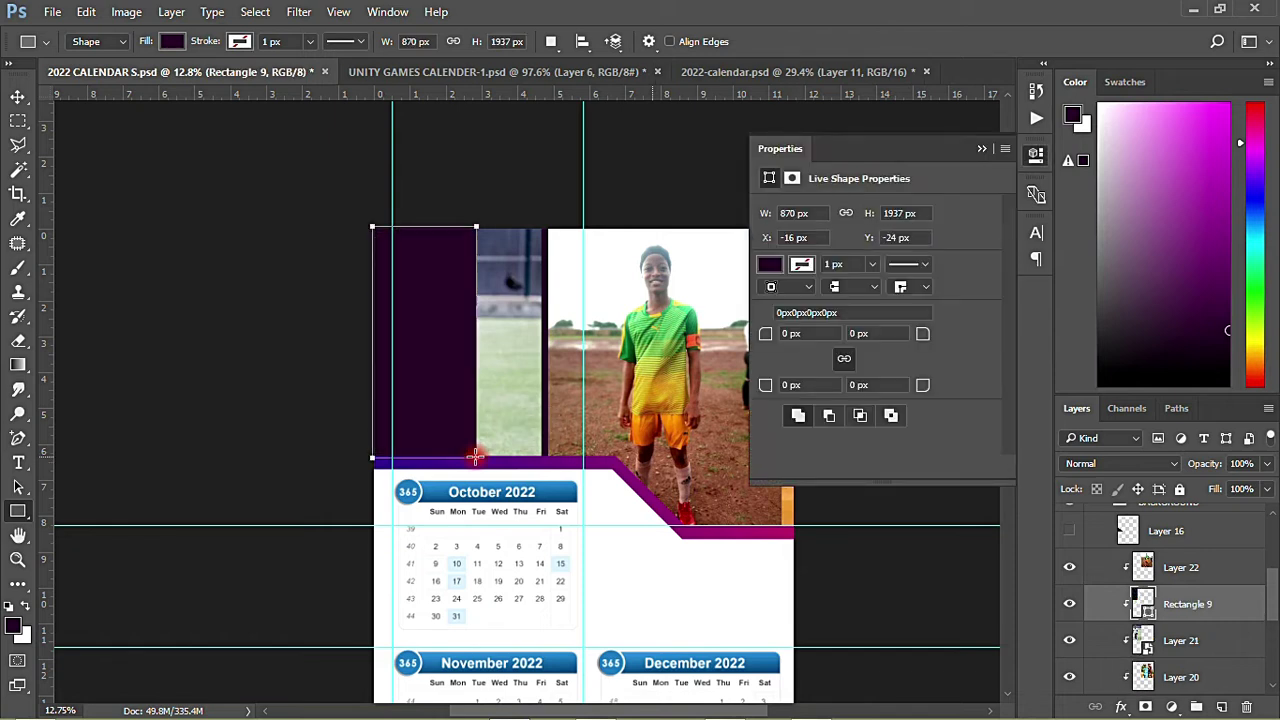
pyautogui.click(18, 96)
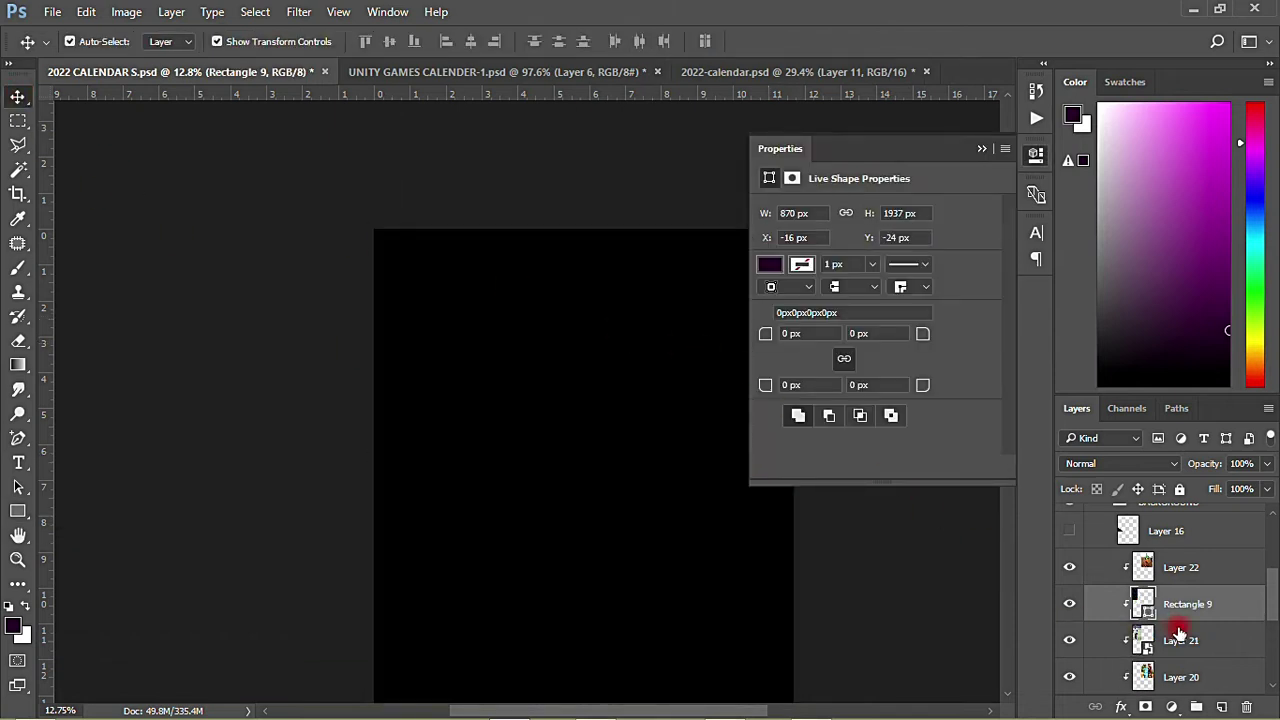
pyautogui.moveTo(1192, 612); pyautogui.dragTo(1190, 655)
pyautogui.click(1030, 190)
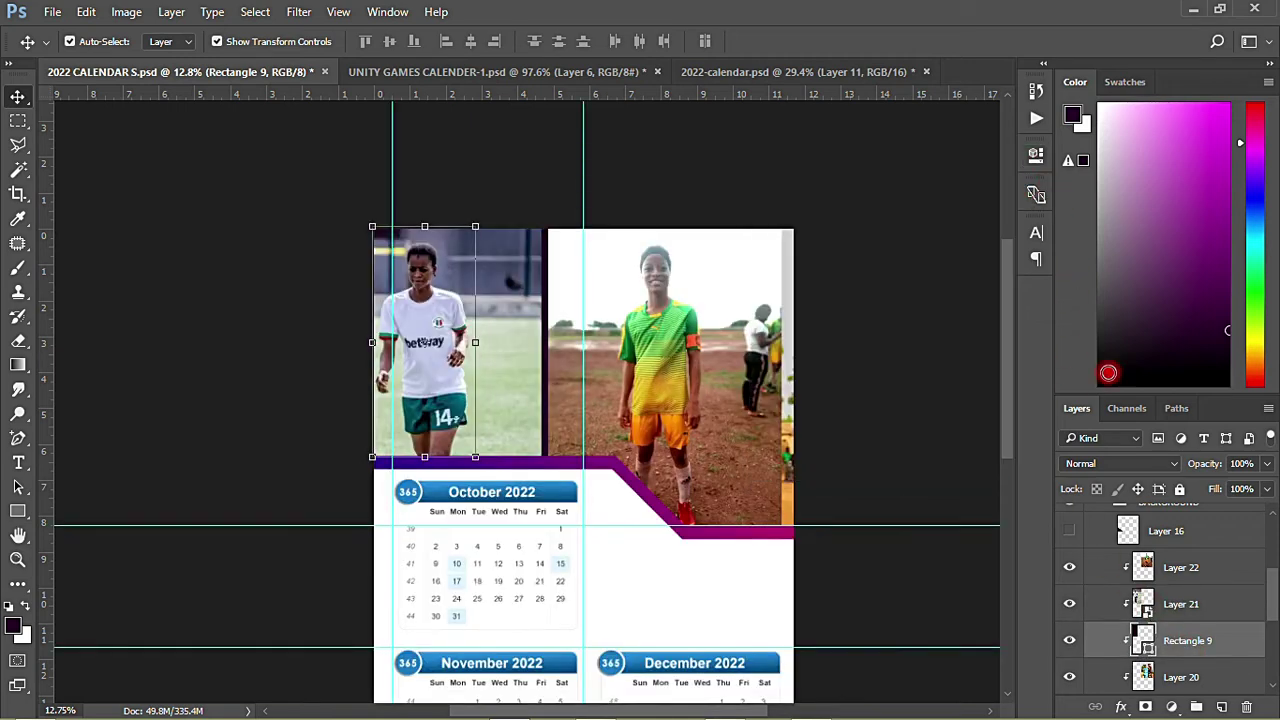
# Release the new rectangle from the dark shape's clipping mask and clip the white-shirt player photo on Layer 21 to it
pyautogui.rightClick(1186, 640)
pyautogui.click(1052, 373)
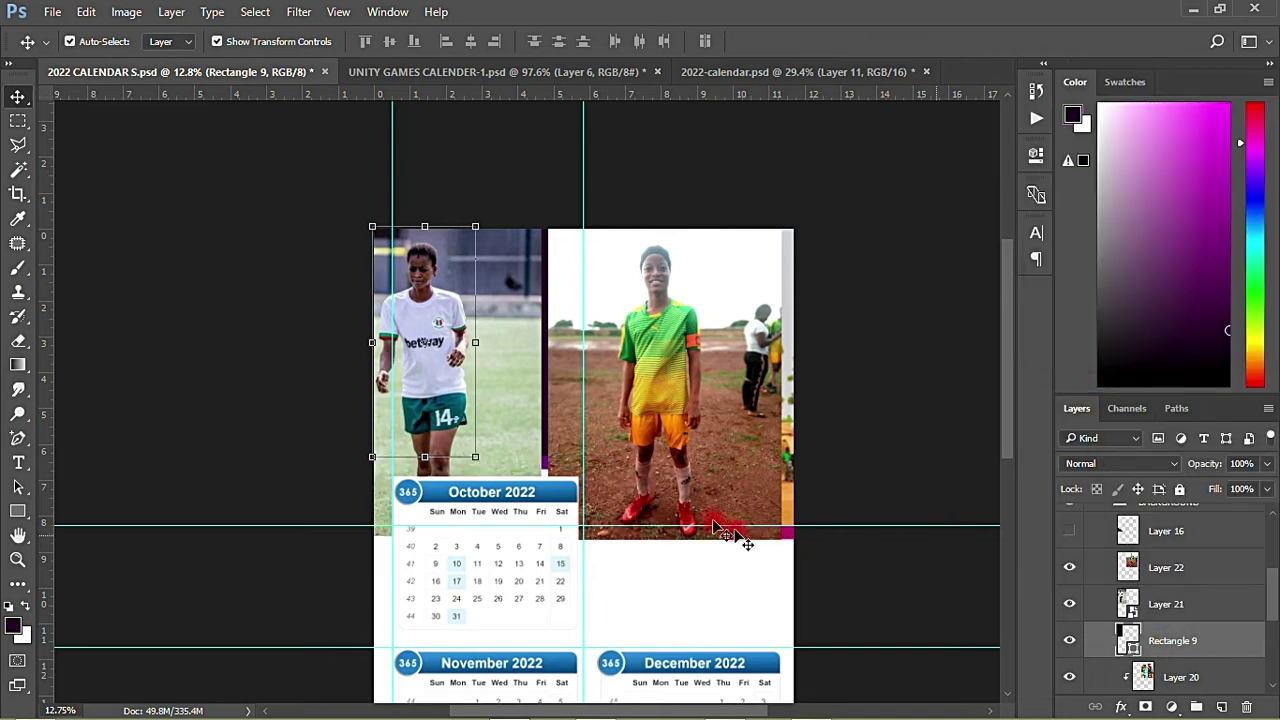
pyautogui.click(1175, 614)
pyautogui.rightClick(1196, 606)
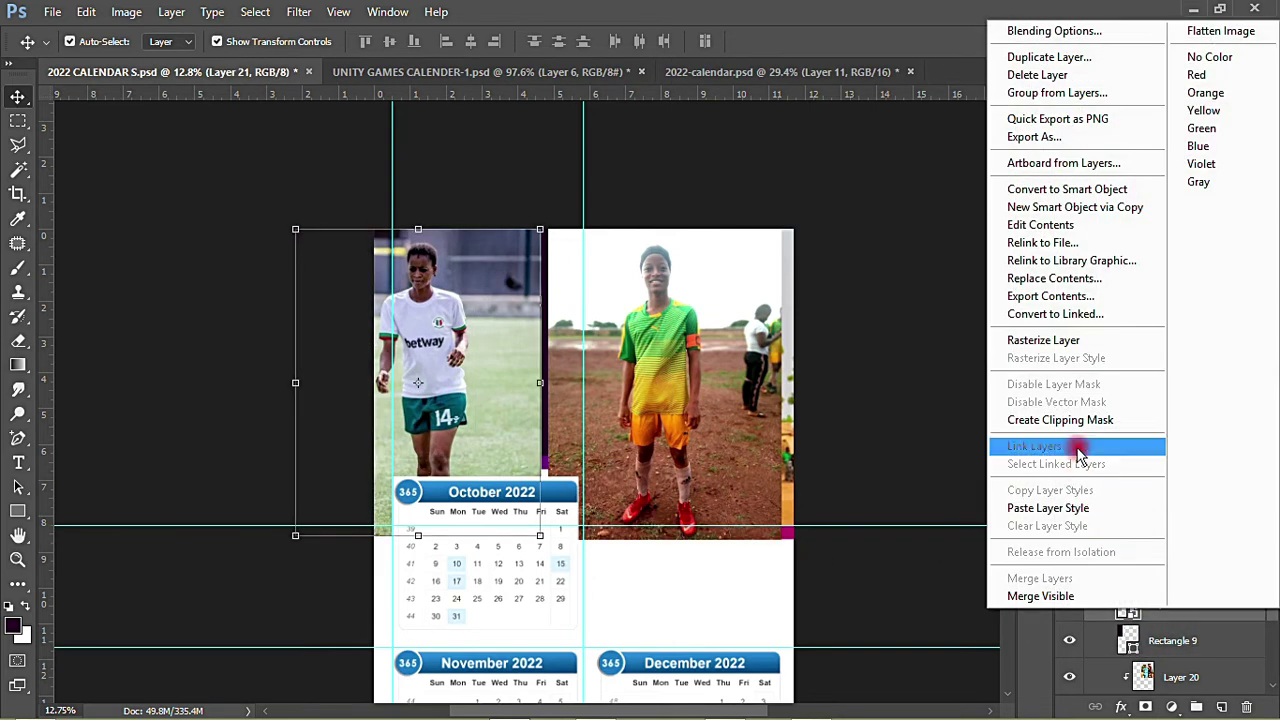
pyautogui.click(1020, 417)
pyautogui.click(914, 391)
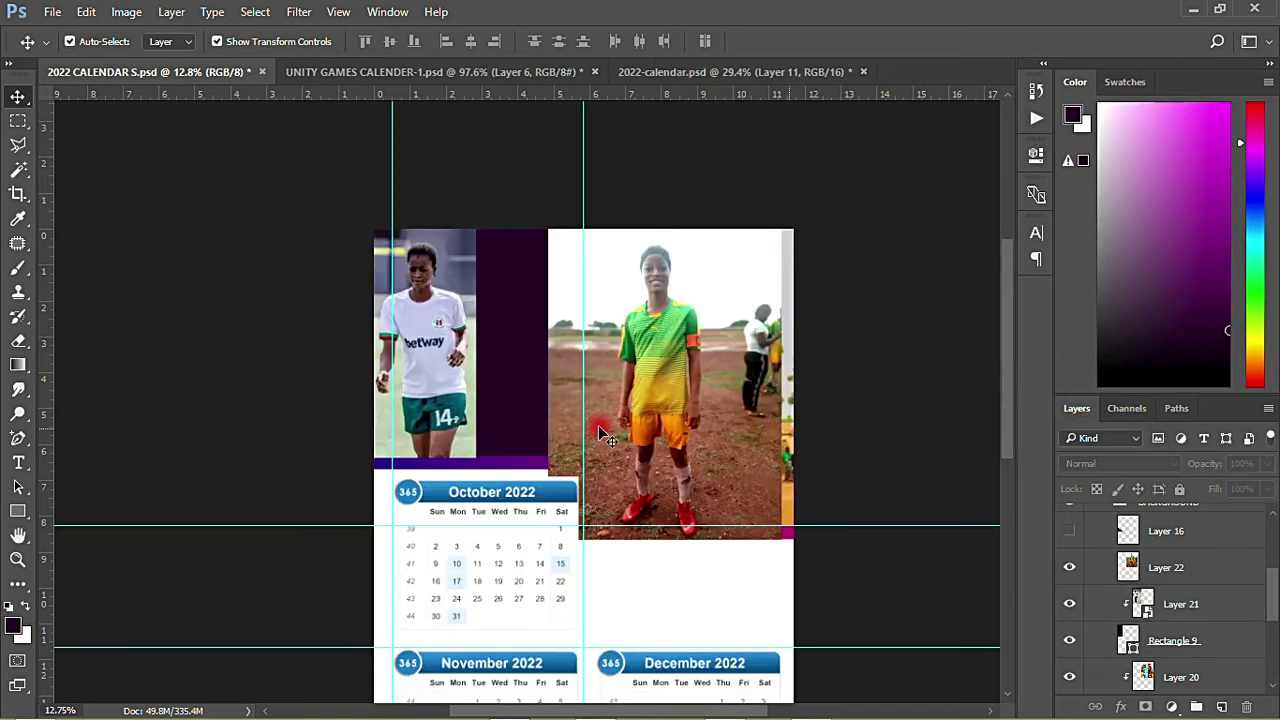
# Group Layer 21 with Rectangle 9 and duplicate the group
pyautogui.scroll(-2, 1180, 634)
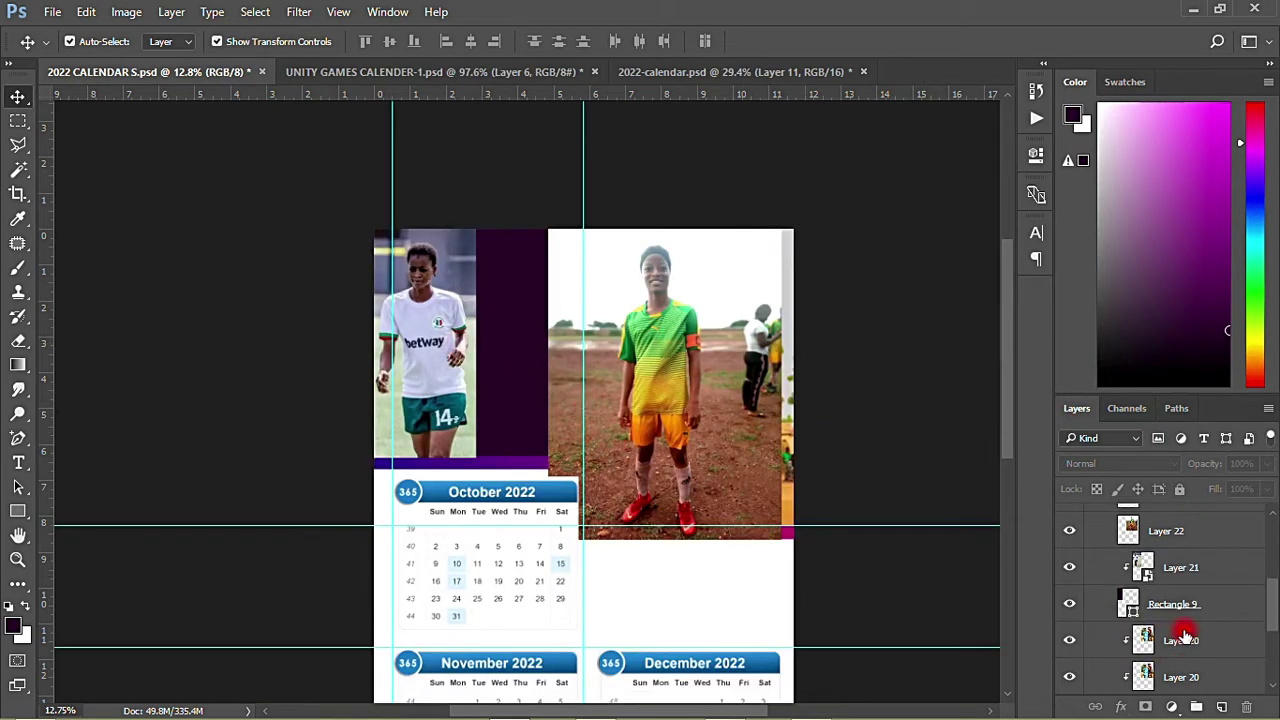
pyautogui.click(1165, 572)
pyautogui.keyDown('shift'); pyautogui.click(1182, 540); pyautogui.keyUp('shift')
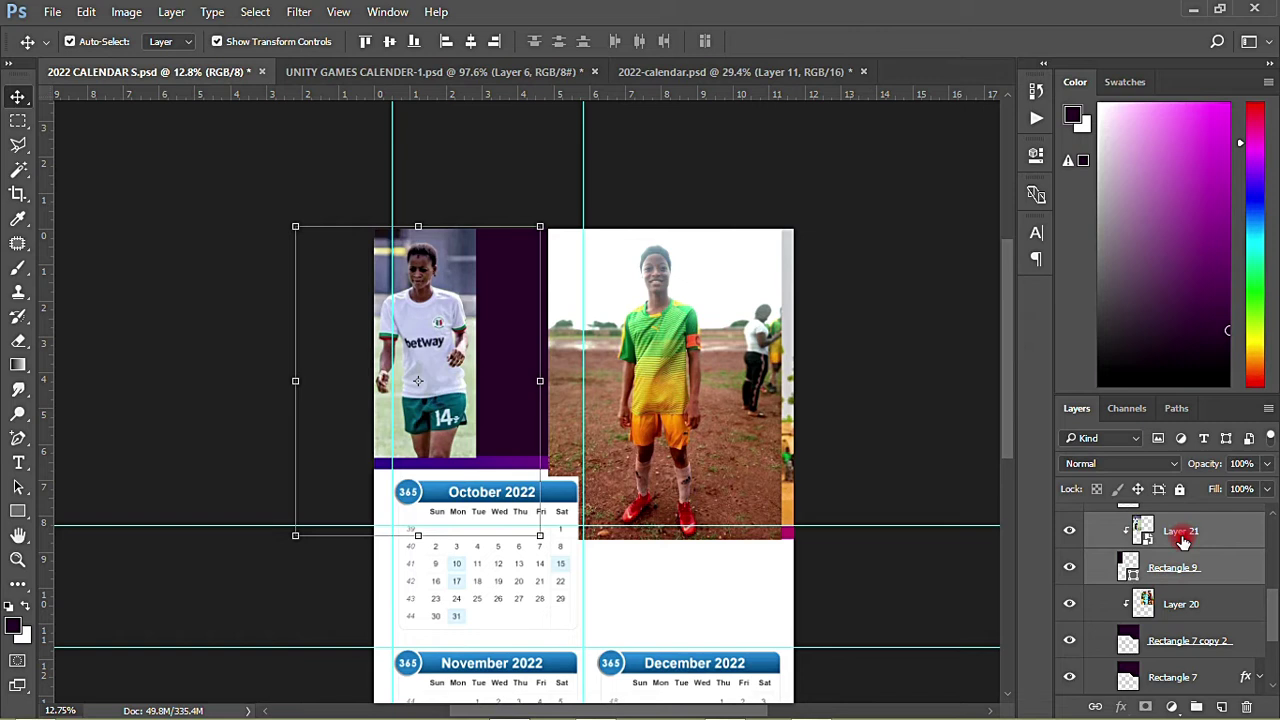
pyautogui.hotkey('ctrl', 'g')
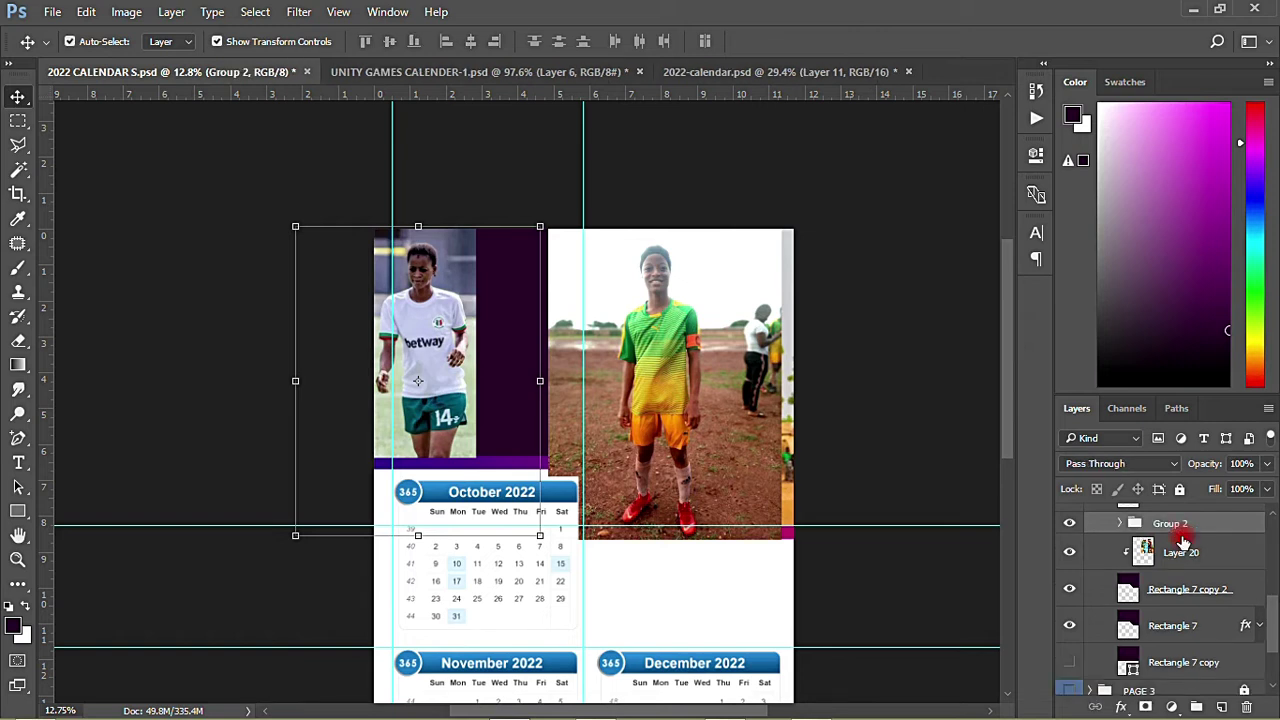
pyautogui.press('j')
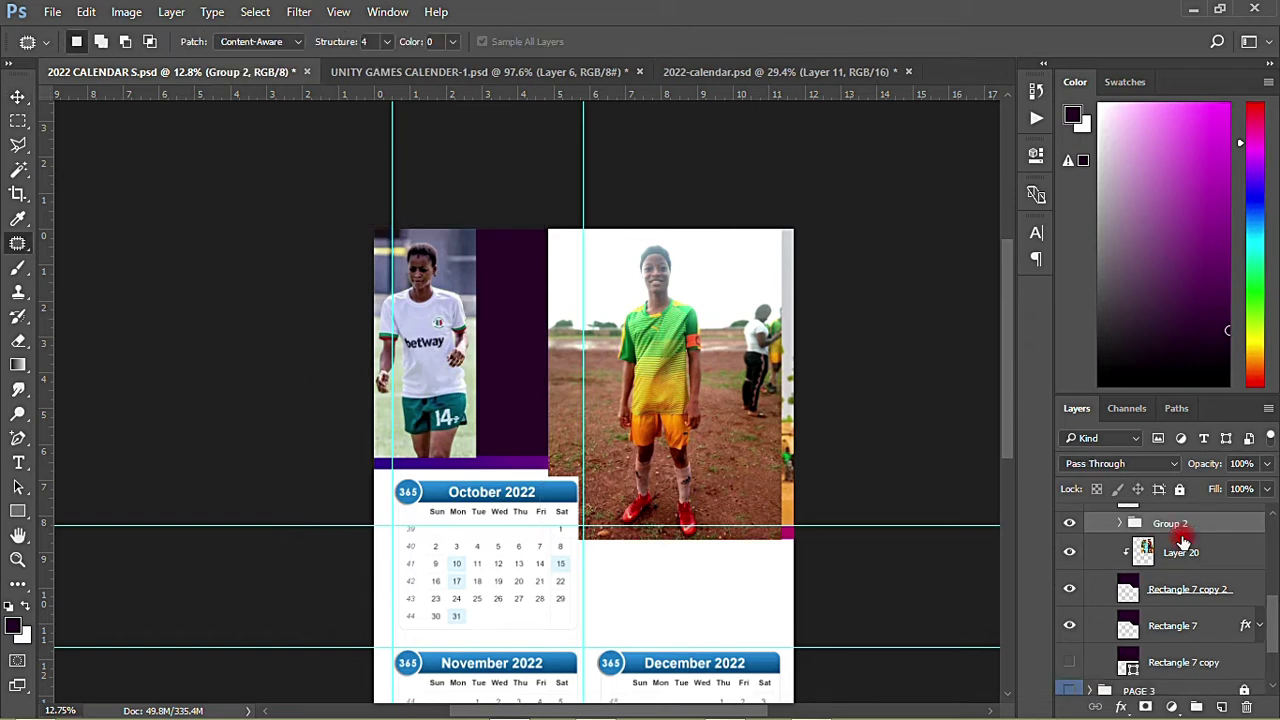
pyautogui.hotkey('ctrl', 'j')
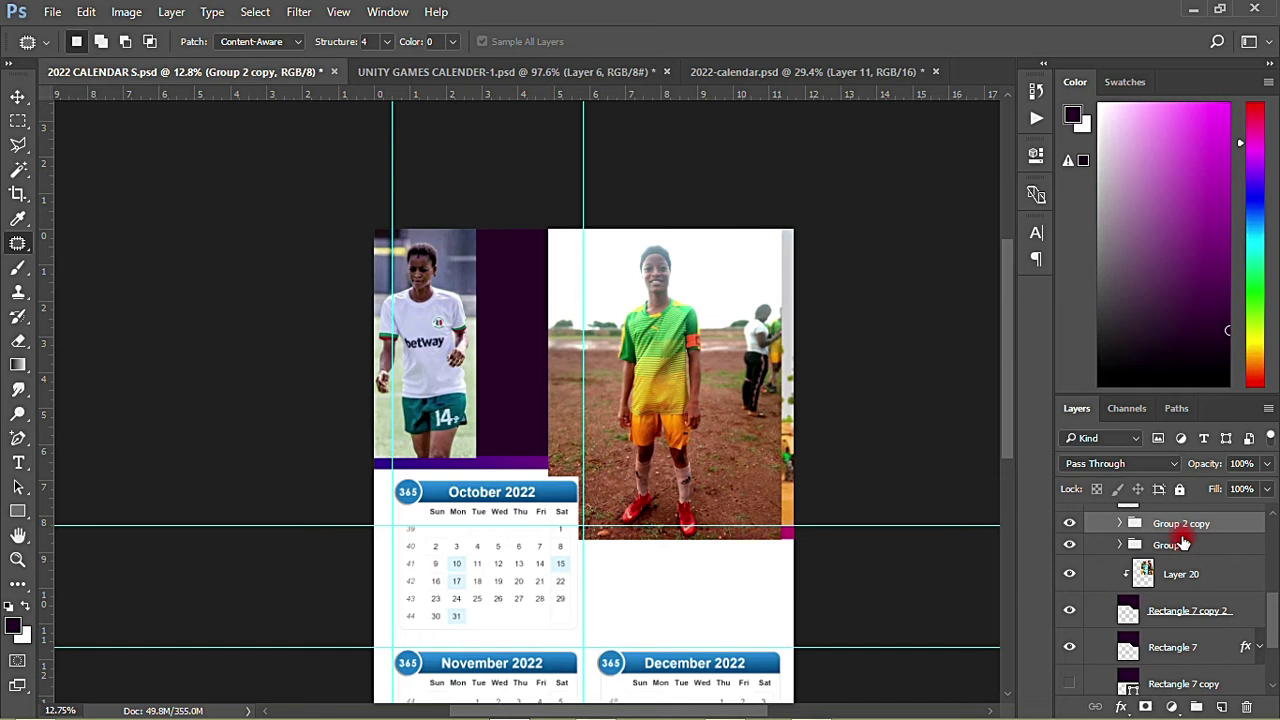
pyautogui.click(30, 98)
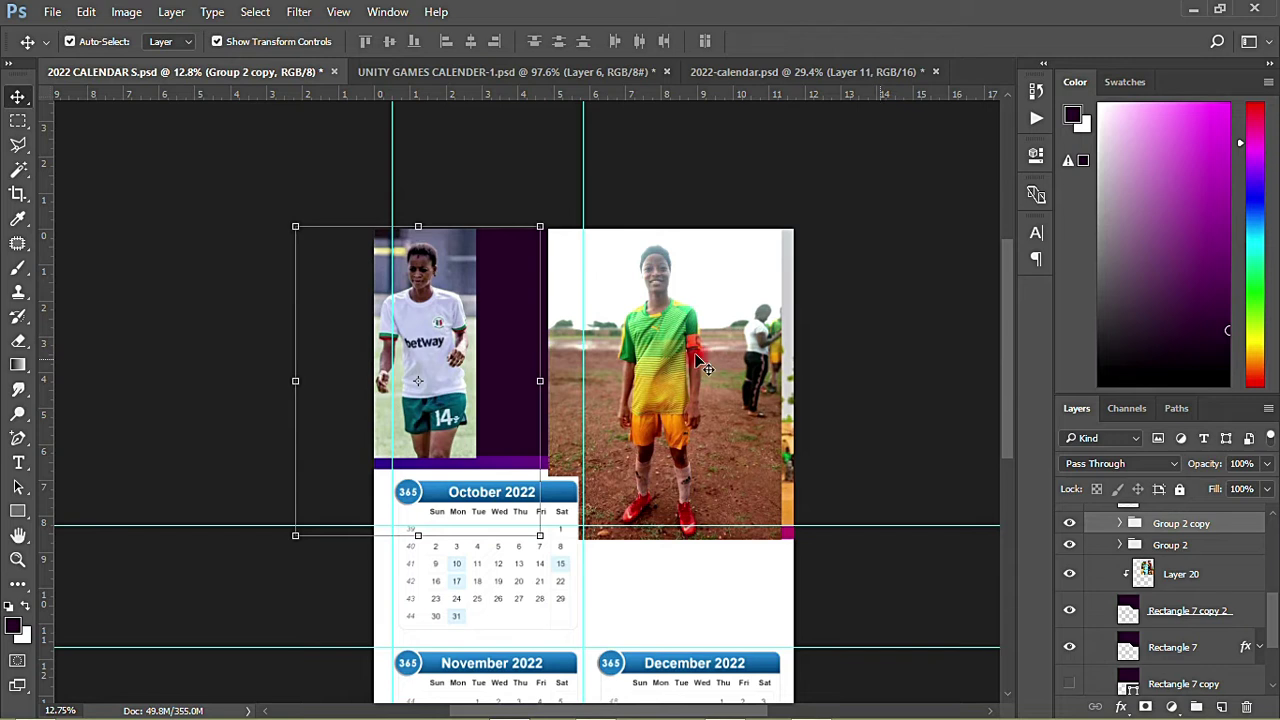
# Move the duplicated group right and nudge it into place directly beside the original white-shirt player frame
pyautogui.moveTo(458, 347); pyautogui.dragTo(555, 339)
pyautogui.hotkey('shift', 'Left')
pyautogui.hotkey('shift', 'Left')
pyautogui.hotkey('shift', 'Left')
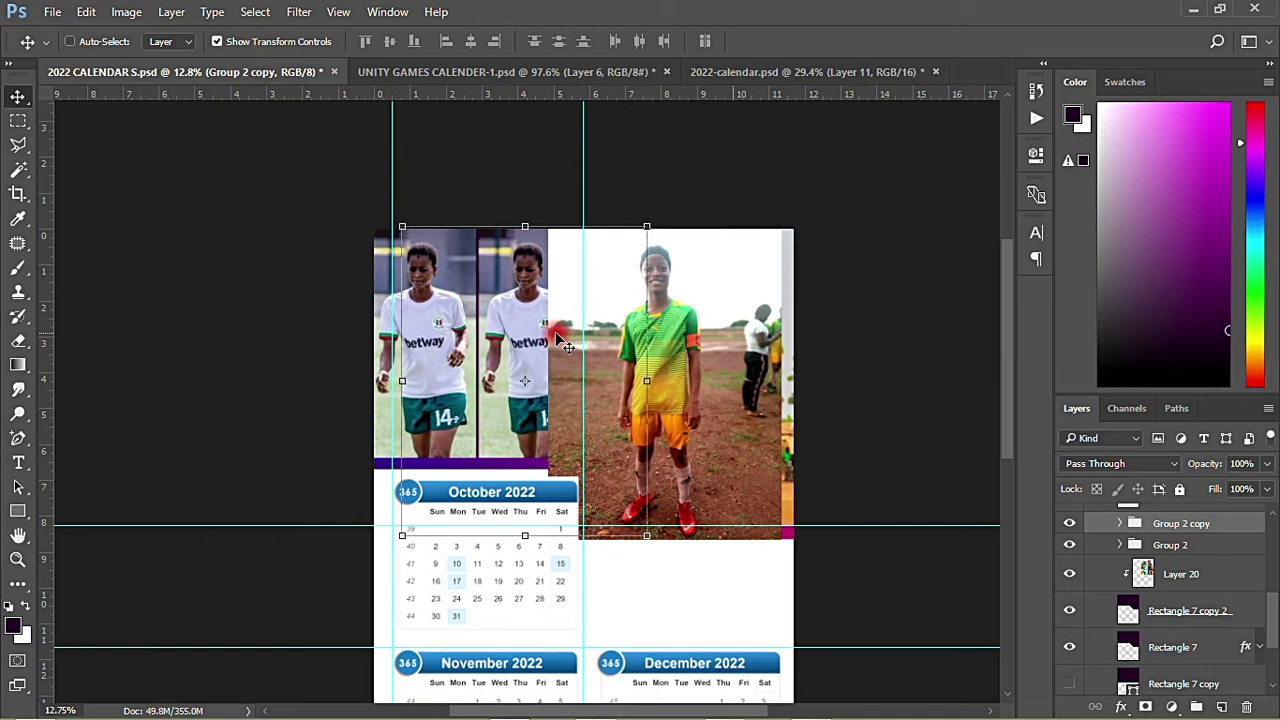
pyautogui.hotkey('shift', 'Up')
pyautogui.hotkey('shift', 'Up')
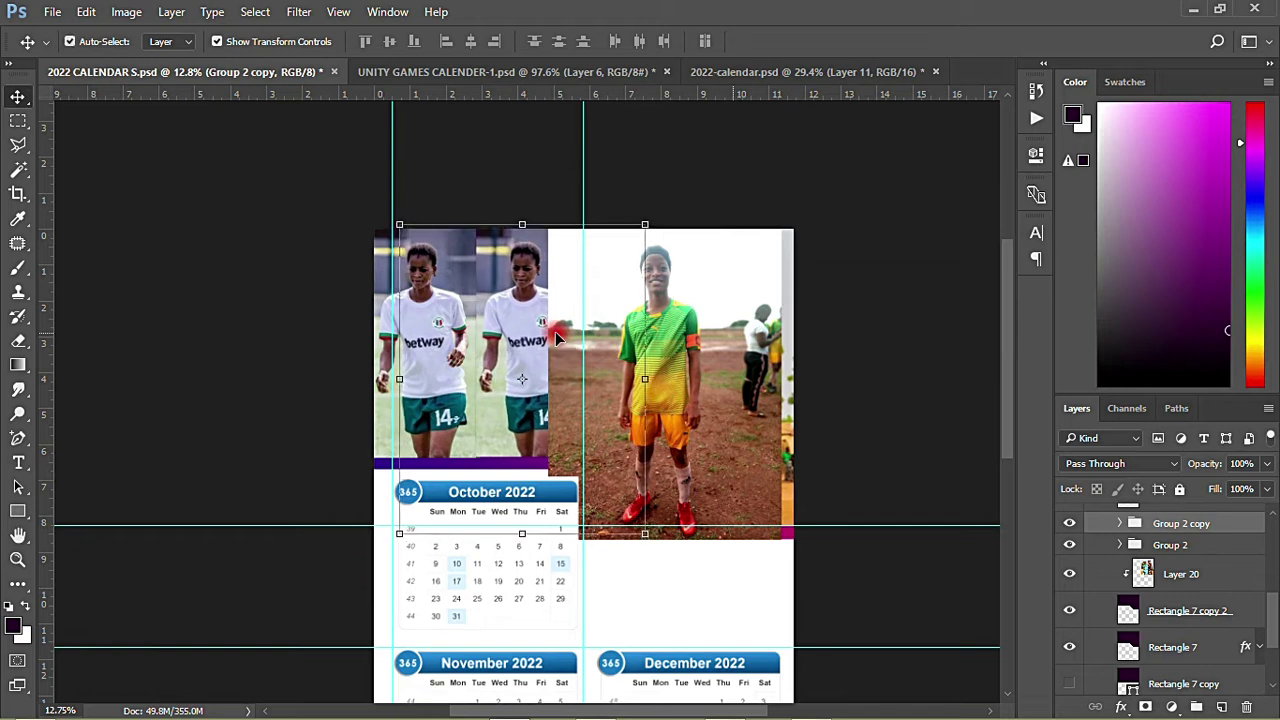
# Delete the white-shirt photo from Group 2 copy, place Layer 22 above its rectangle and clip Layer 22 to that rectangle
pyautogui.click(518, 328)
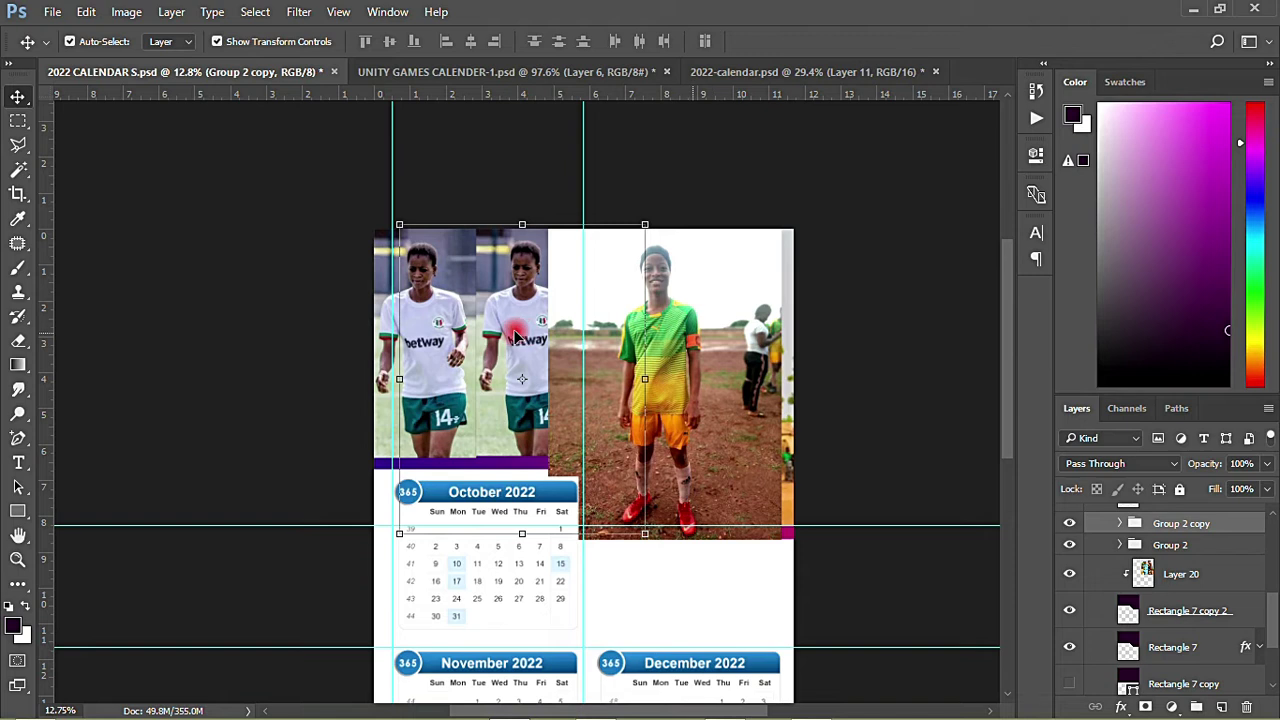
pyautogui.press('Delete')
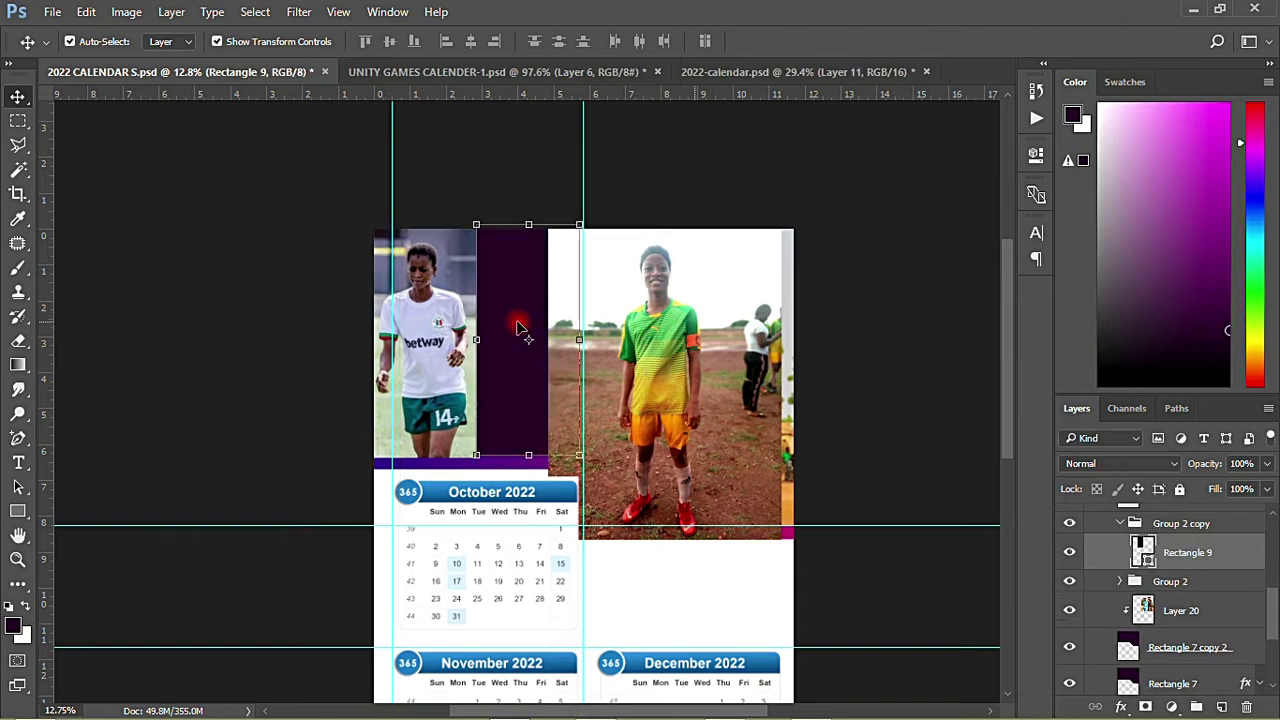
pyautogui.moveTo(1201, 560); pyautogui.dragTo(1201, 565)
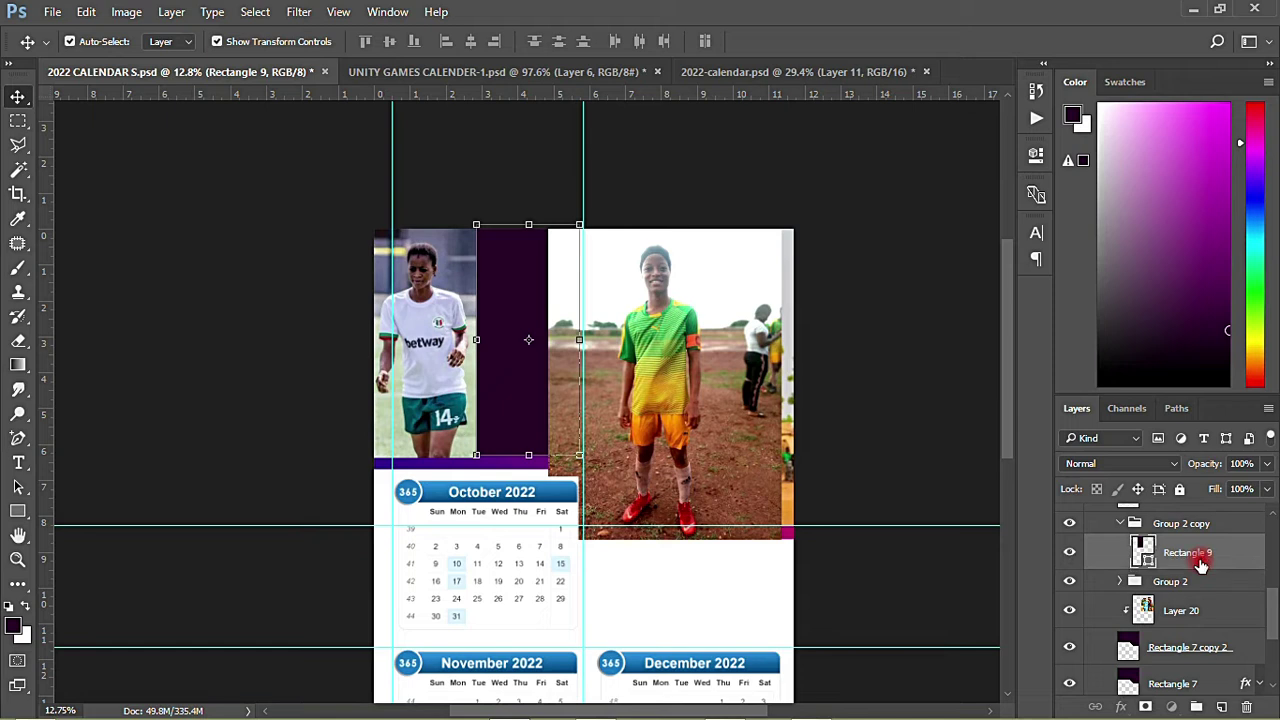
pyautogui.click(1170, 620)
pyautogui.hotkey('ctrl', 'alt', 'e')
pyautogui.moveTo(1186, 528); pyautogui.dragTo(1186, 568)
pyautogui.rightClick(1190, 545)
pyautogui.click(1008, 472)
# Position the green-and-yellow kit player photo inside the second frame and save the document
pyautogui.moveTo(553, 386); pyautogui.dragTo(420, 370)
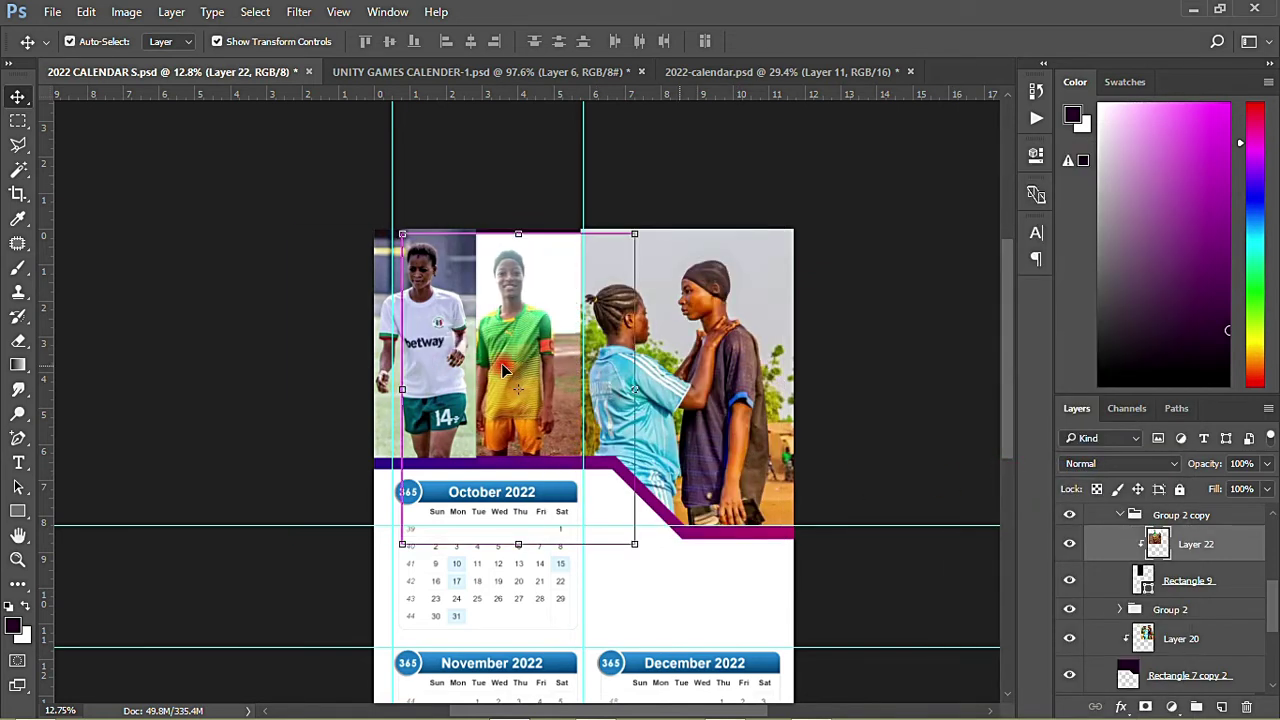
pyautogui.moveTo(527, 364); pyautogui.dragTo(527, 349)
pyautogui.click(289, 339)
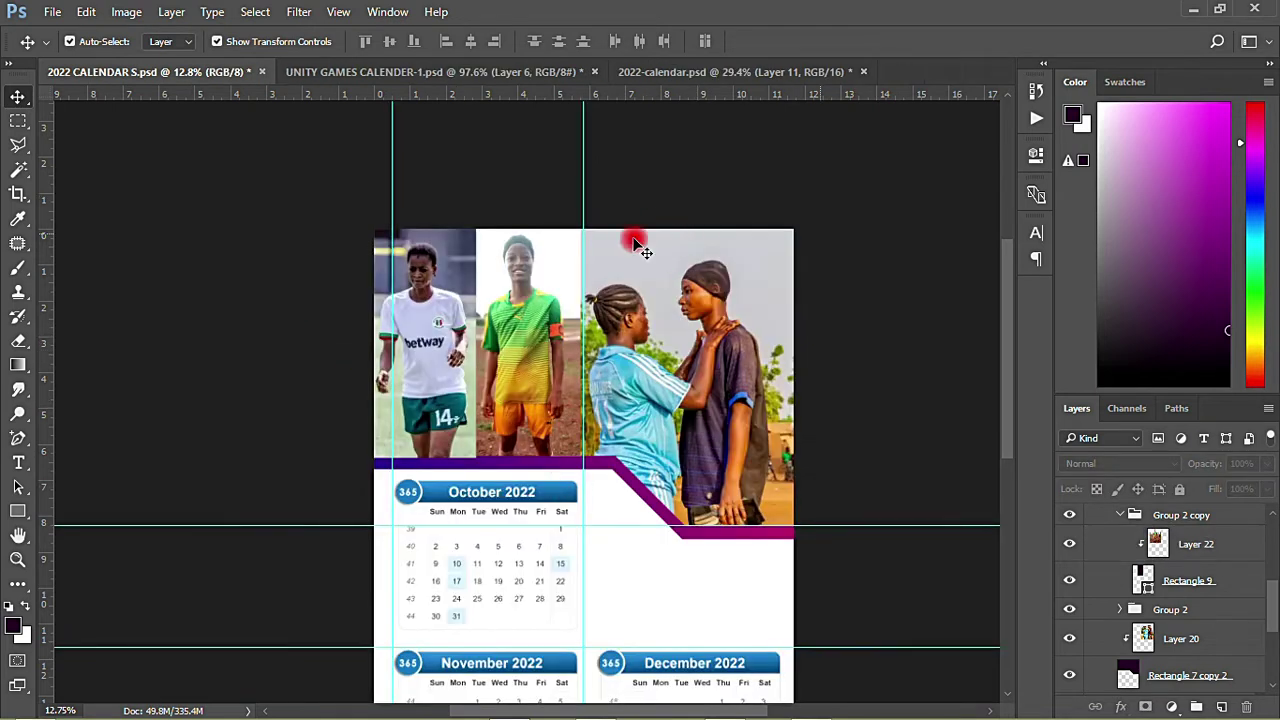
pyautogui.hotkey('ctrl', 's')
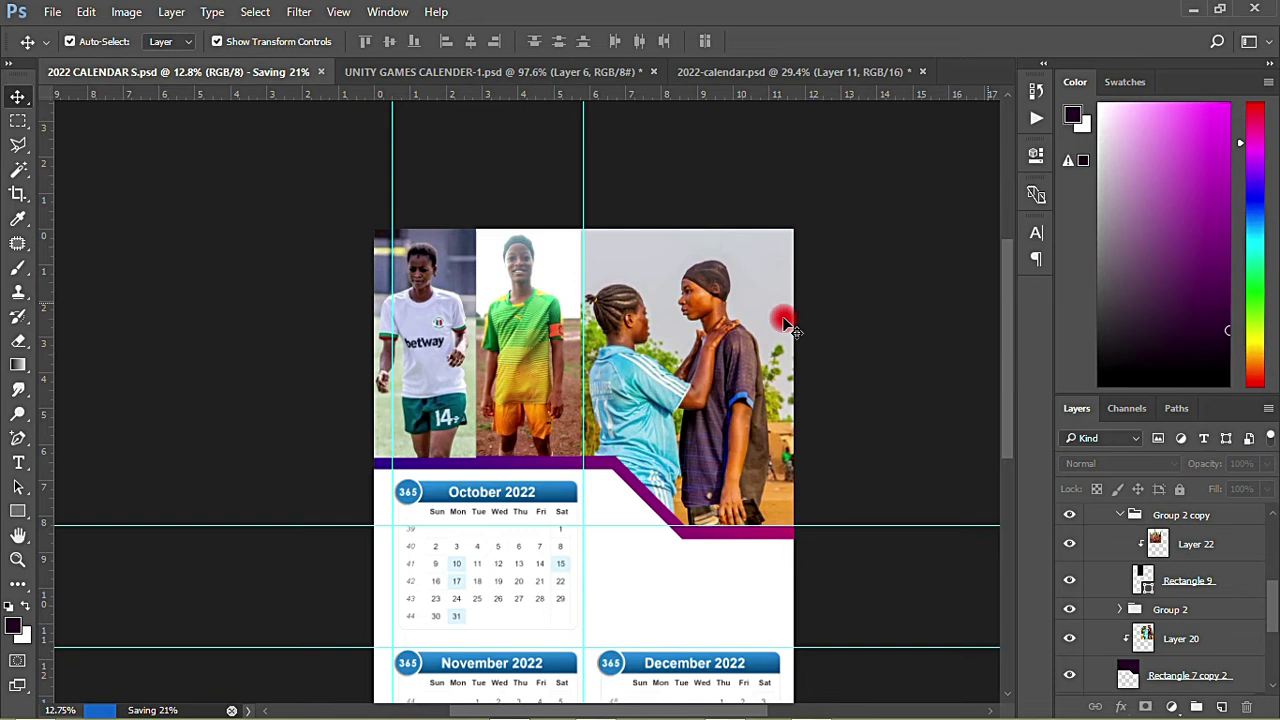
# Shift the two-player photo on Layer 20 slightly right within the dark shape and save the document
pyautogui.click(785, 325)
pyautogui.moveTo(690, 370)
pyautogui.mouseDown()
pyautogui.moveTo(716, 368)
pyautogui.moveTo(704, 366)
pyautogui.mouseUp()
pyautogui.click(878, 386)
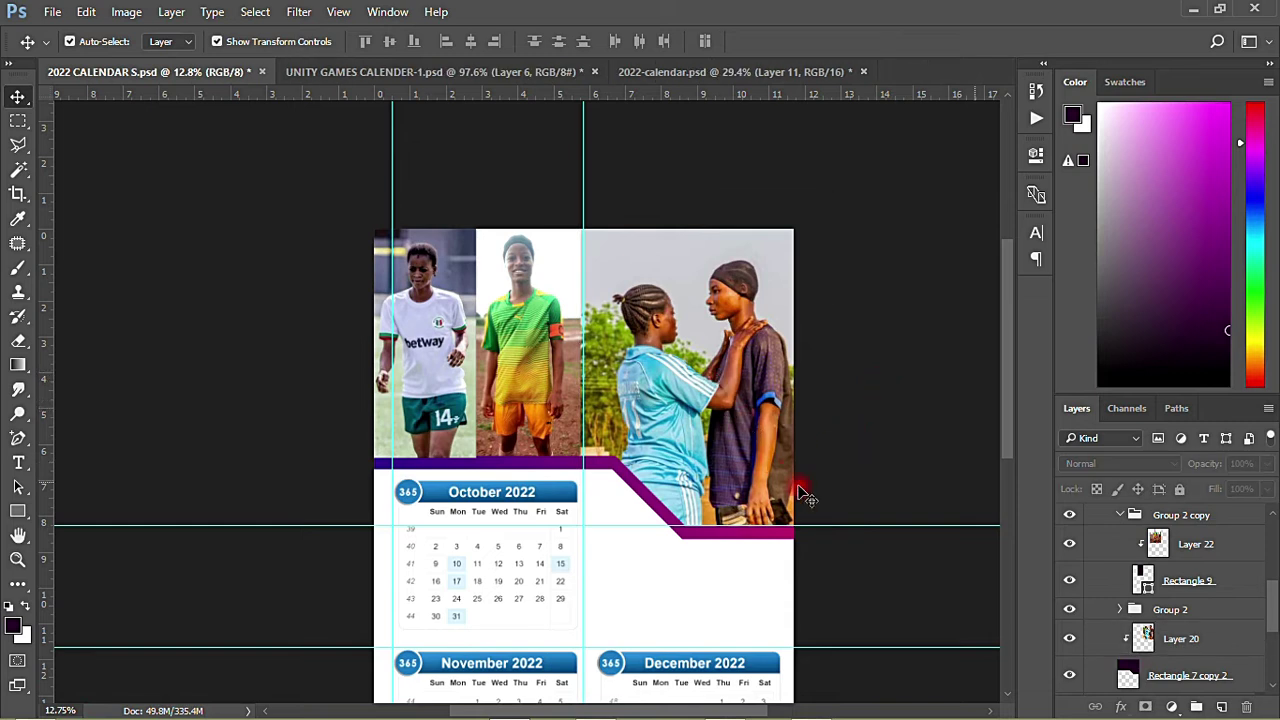
pyautogui.hotkey('ctrl', 's')
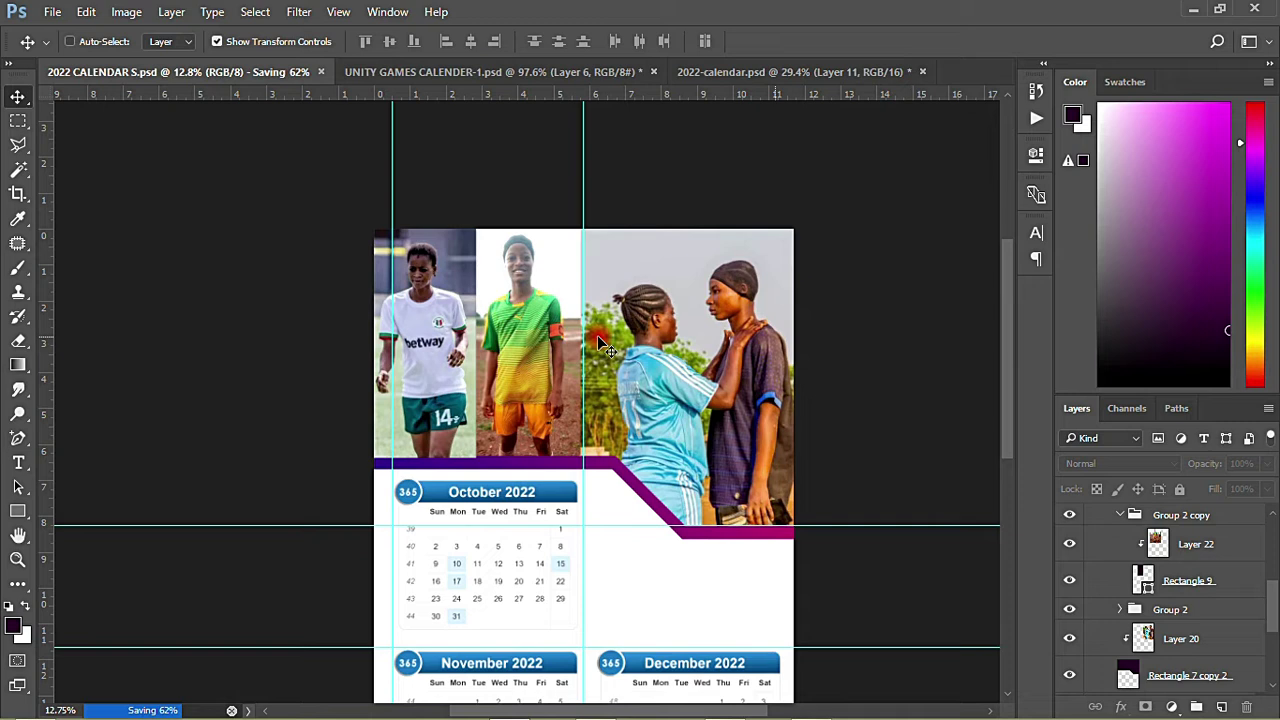
pyautogui.scroll(-3, 1012, 295)
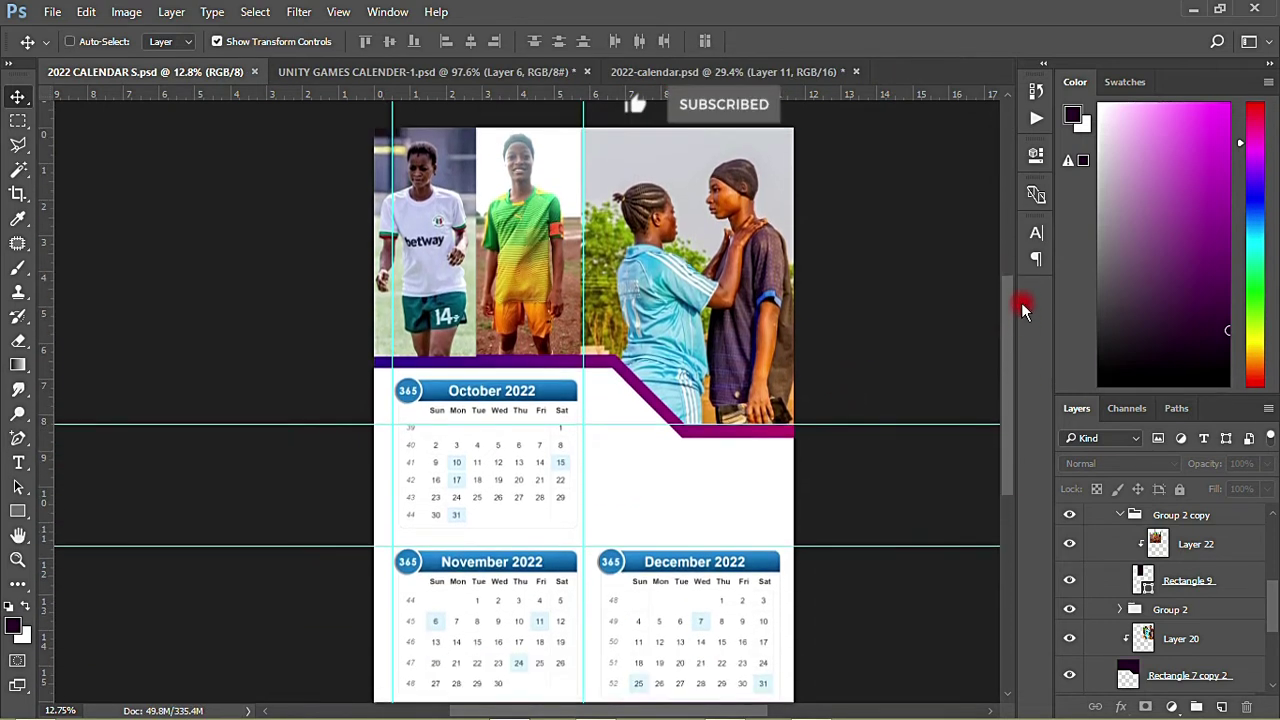
pyautogui.hscroll(2, 1021, 302)
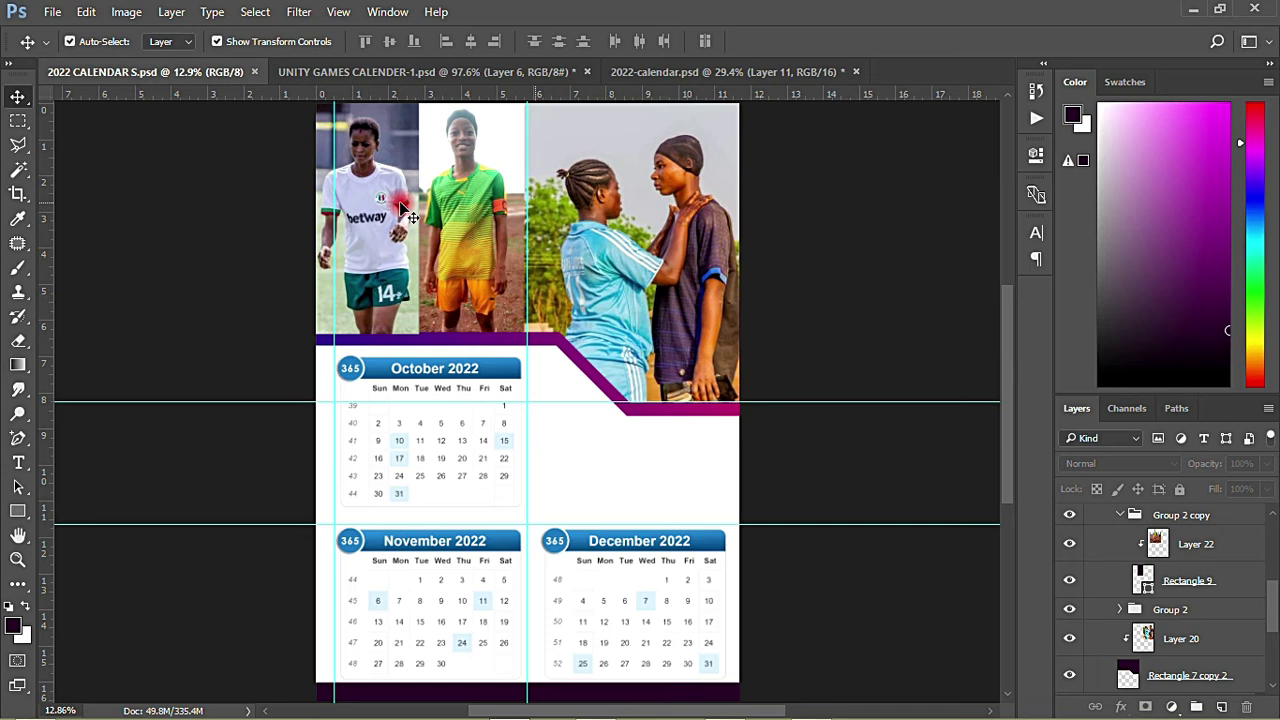
# Collapse Group 2 copy and the BACKGROUND group inside PAGE 4
pyautogui.click(1120, 515)
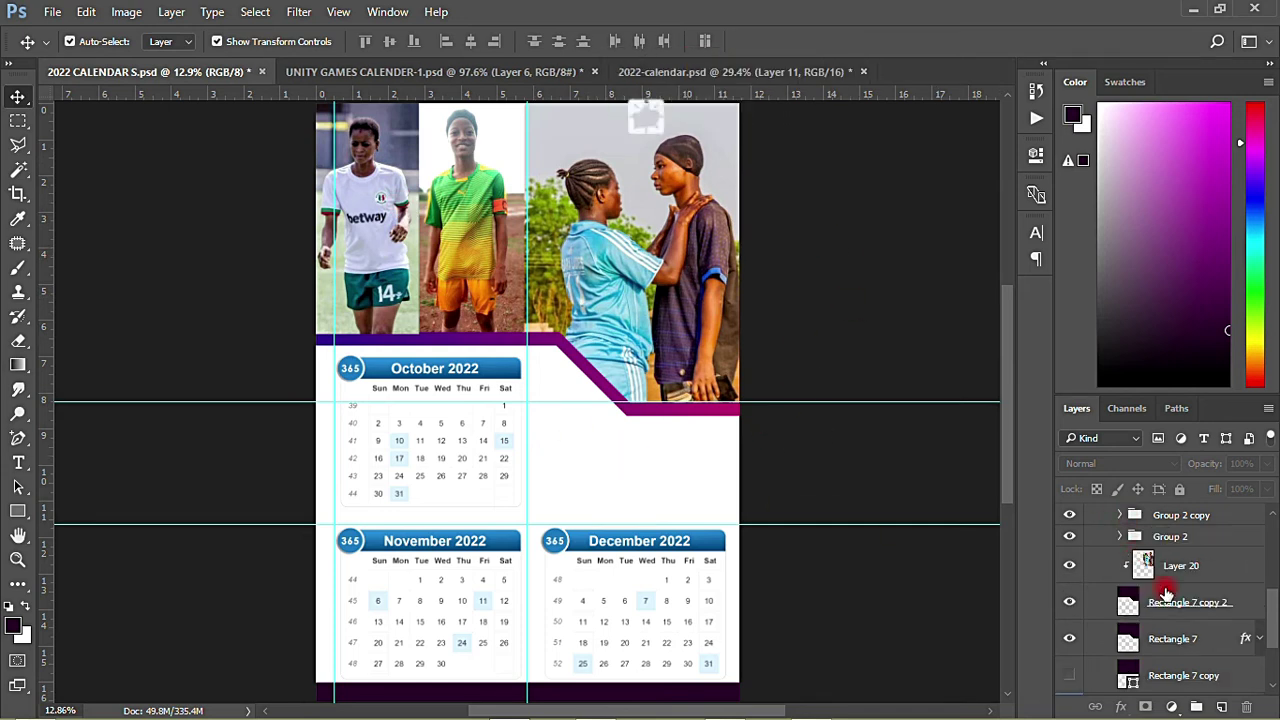
pyautogui.click(1176, 641)
pyautogui.scroll(3, 1184, 645)
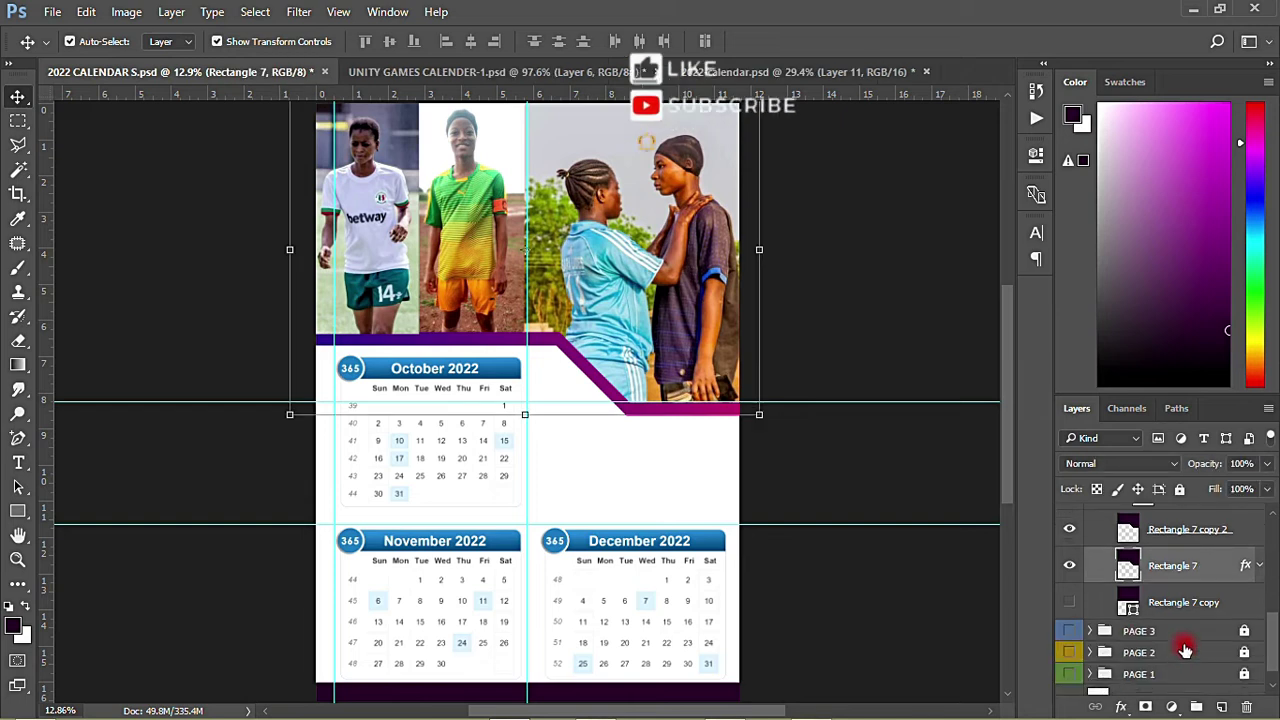
pyautogui.click(1110, 566)
pyautogui.click(1106, 566)
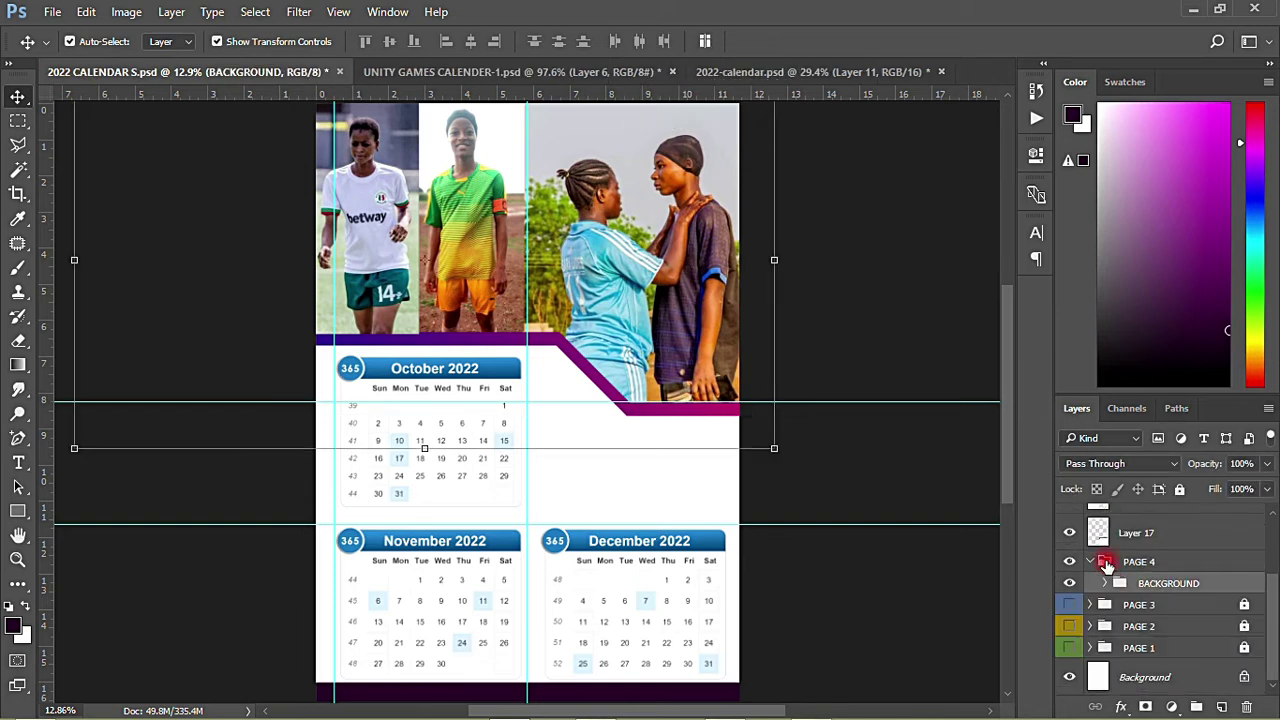
# Group Layer 17, Layer 19 and Layer 18, the three month calendars, and name the group CALENDAR
pyautogui.click(1137, 545)
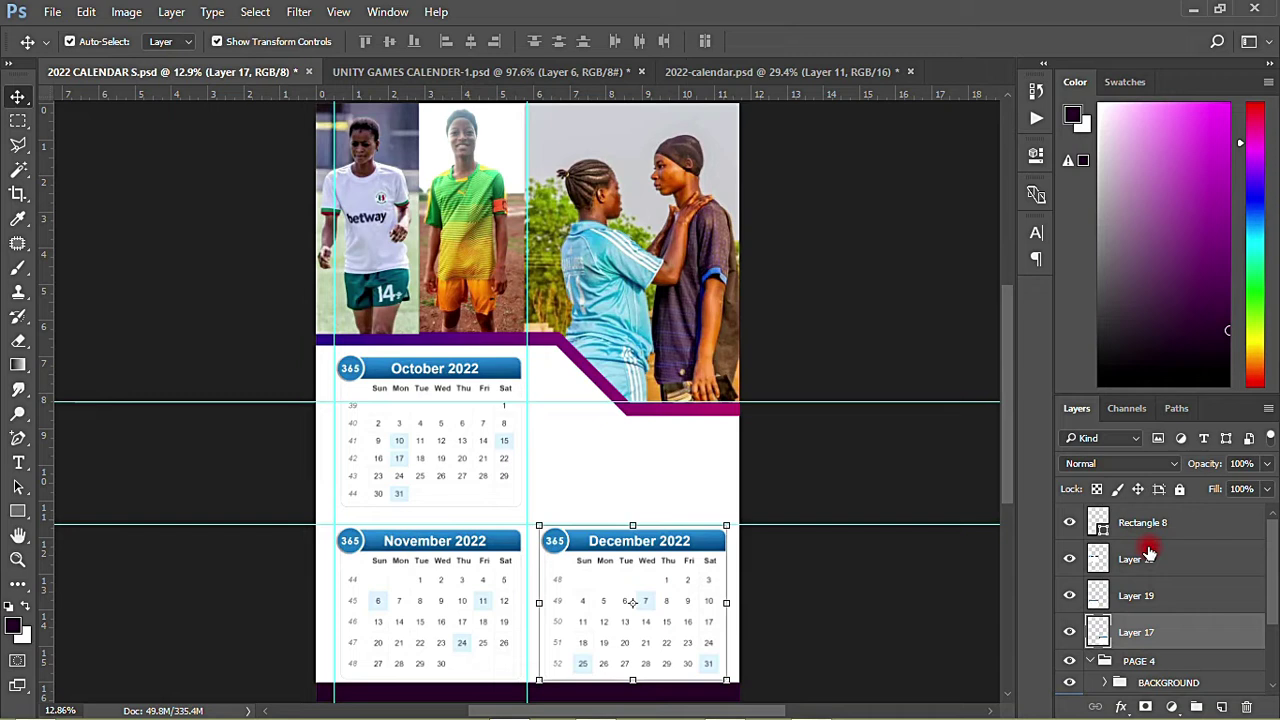
pyautogui.keyDown('shift'); pyautogui.click(1150, 557); pyautogui.keyUp('shift')
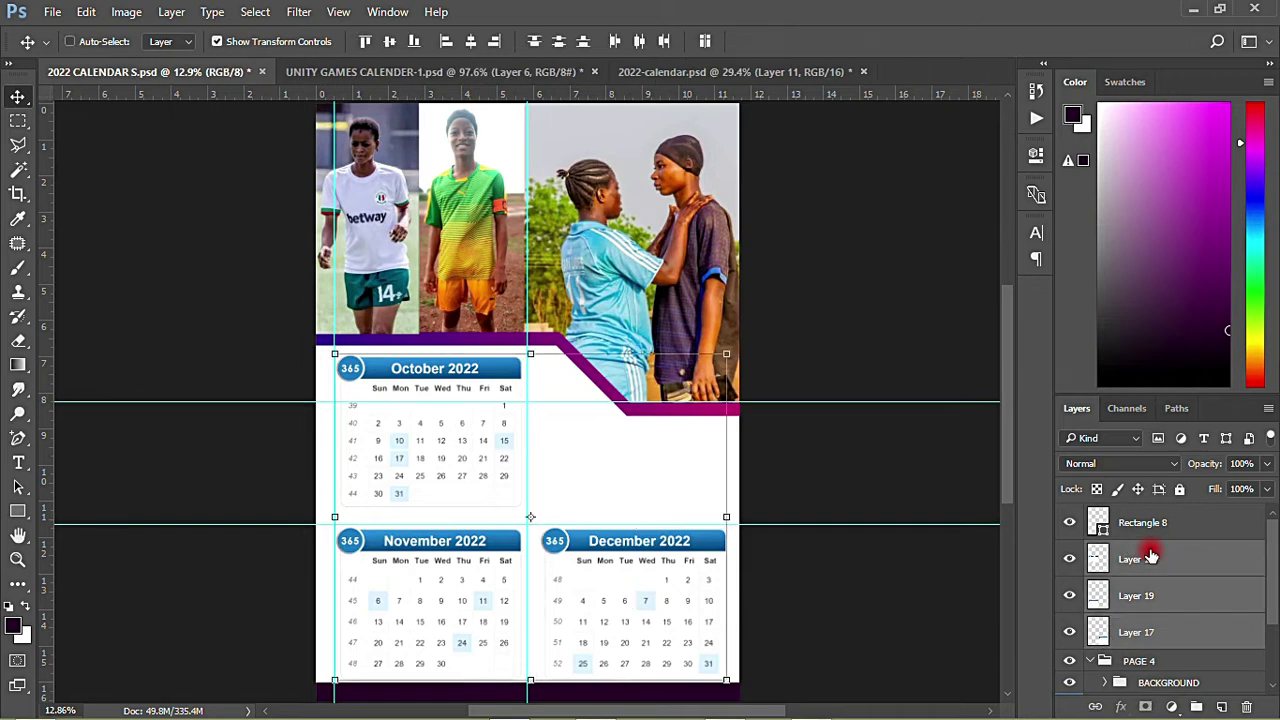
pyautogui.hotkey('ctrl', 'g')
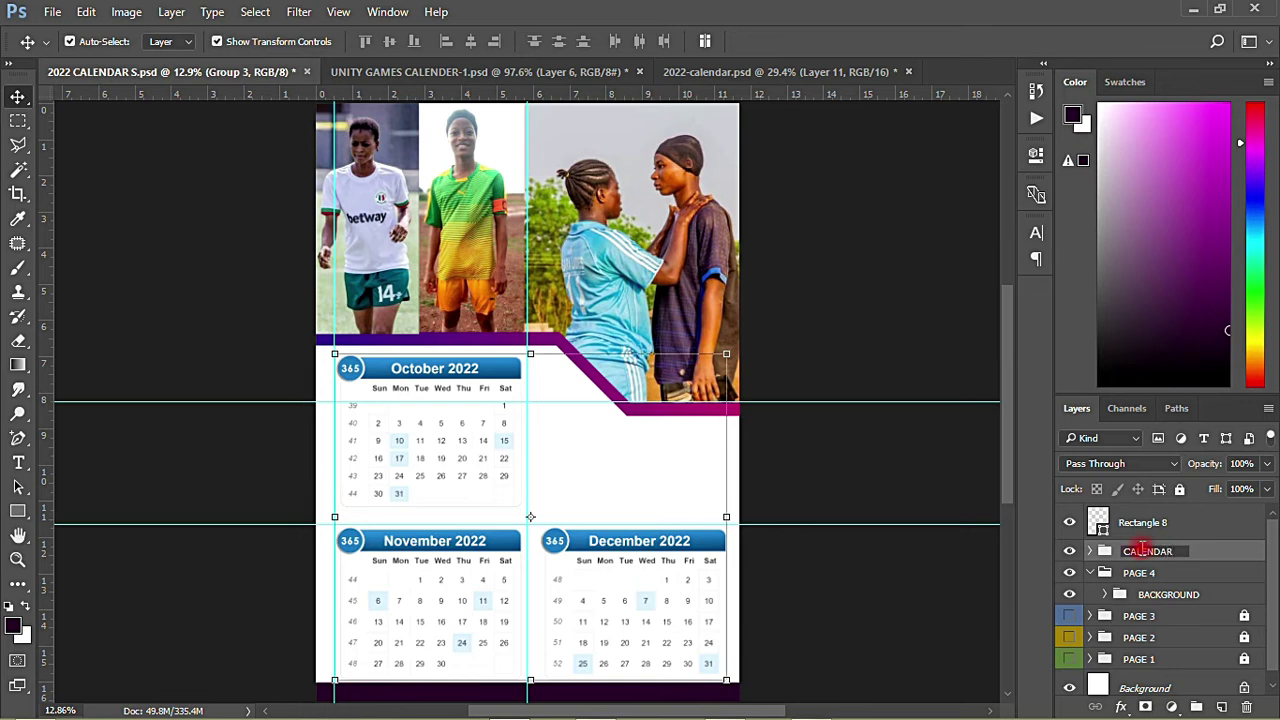
pyautogui.press('Return')
# Move the CALENDAR group into PAGE 4 above BACKGROUND and save the document
pyautogui.moveTo(1172, 551); pyautogui.dragTo(1121, 576)
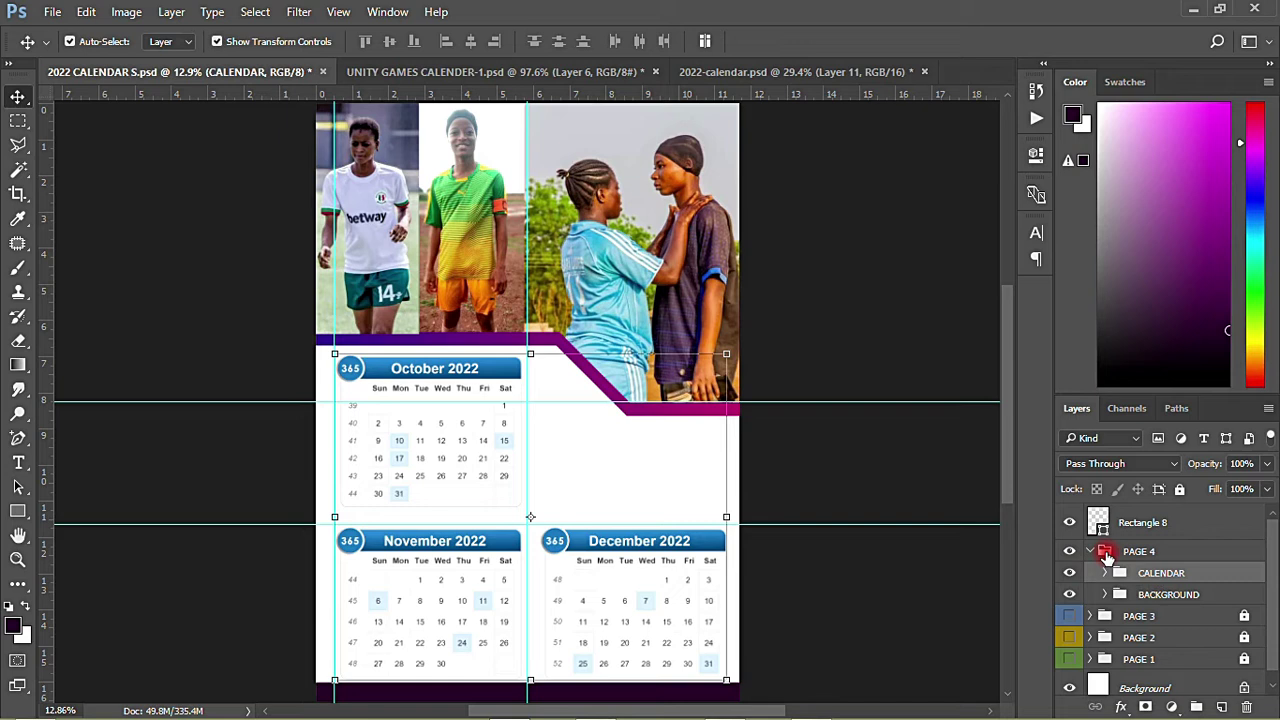
pyautogui.click(845, 290)
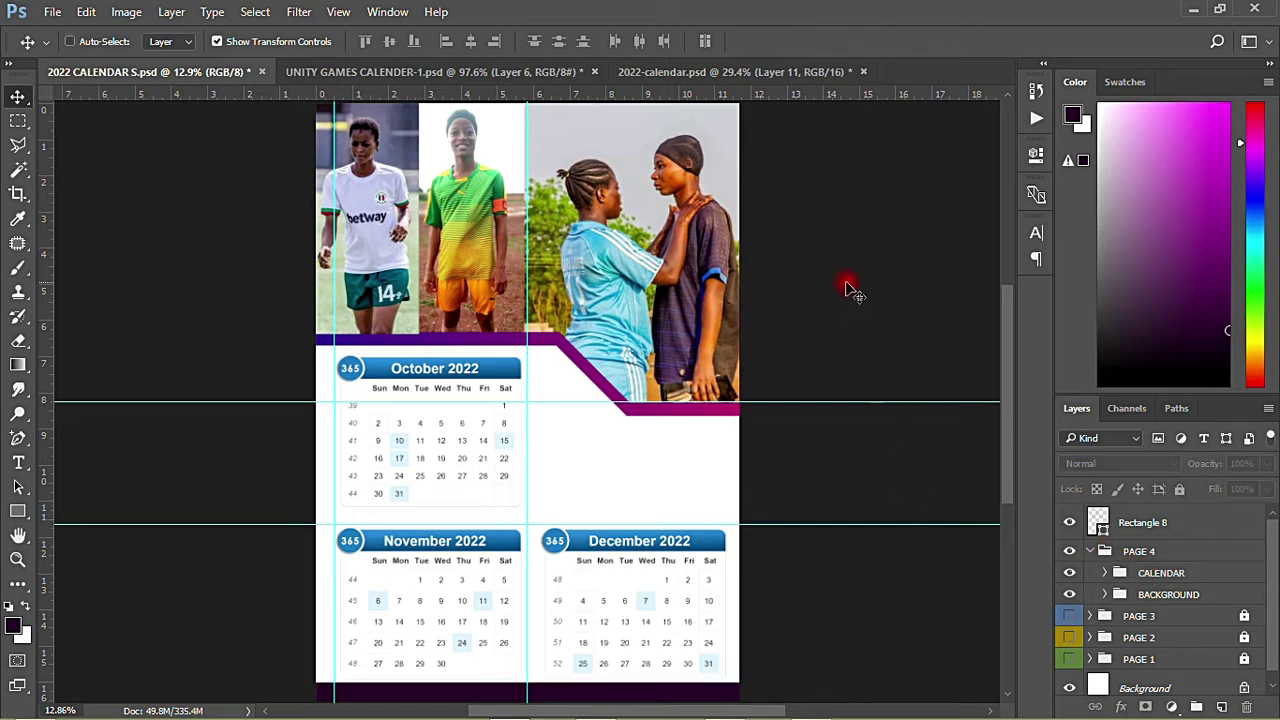
pyautogui.hotkey('ctrl', 's')
# Marquee-select the October 2022 header bar with its 365 badge on Layer 18
pyautogui.click(428, 449)
pyautogui.scroll(3, 414, 334)
pyautogui.scroll(2, 458, 413)
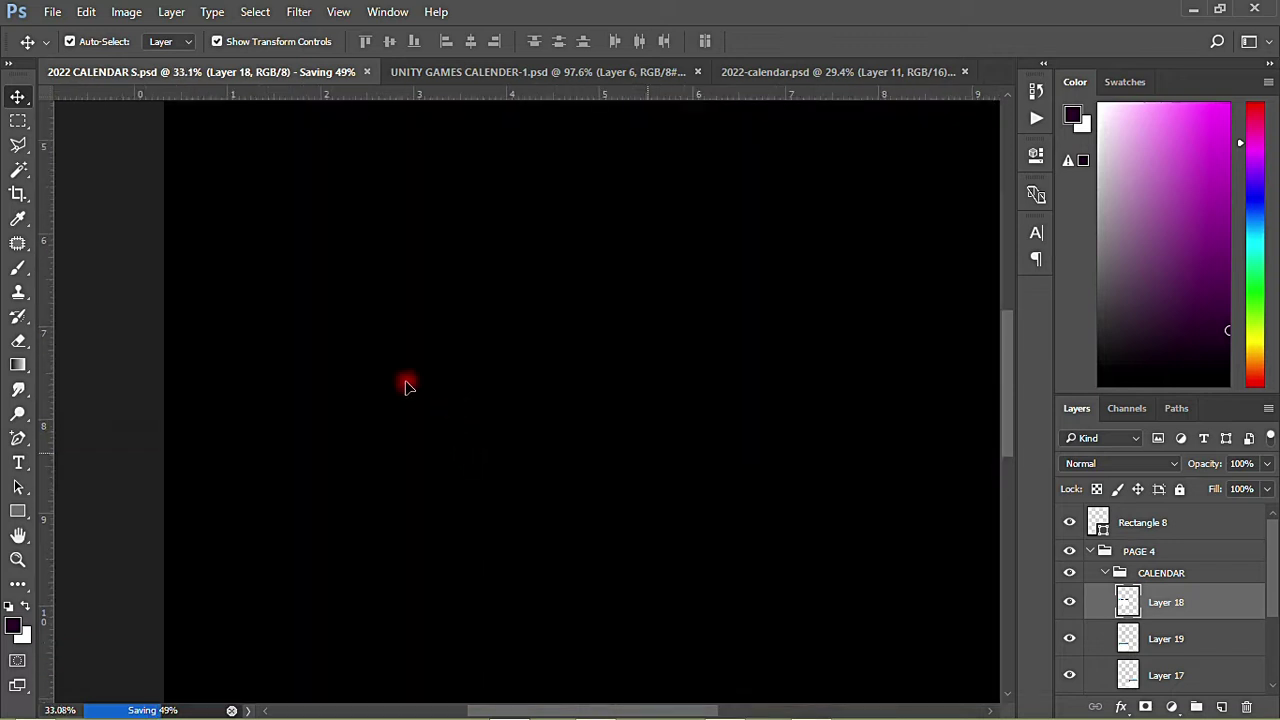
pyautogui.scroll(2, 406, 383)
pyautogui.click(16, 120)
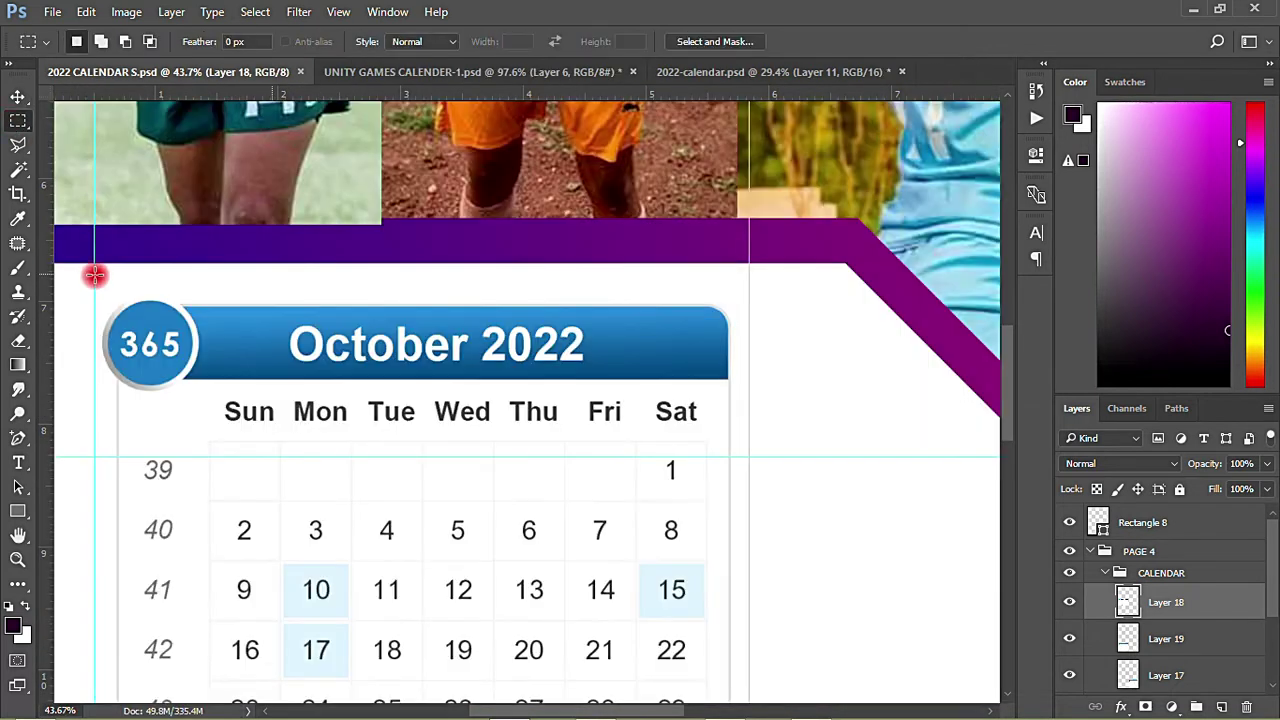
pyautogui.moveTo(95, 290); pyautogui.dragTo(748, 397)
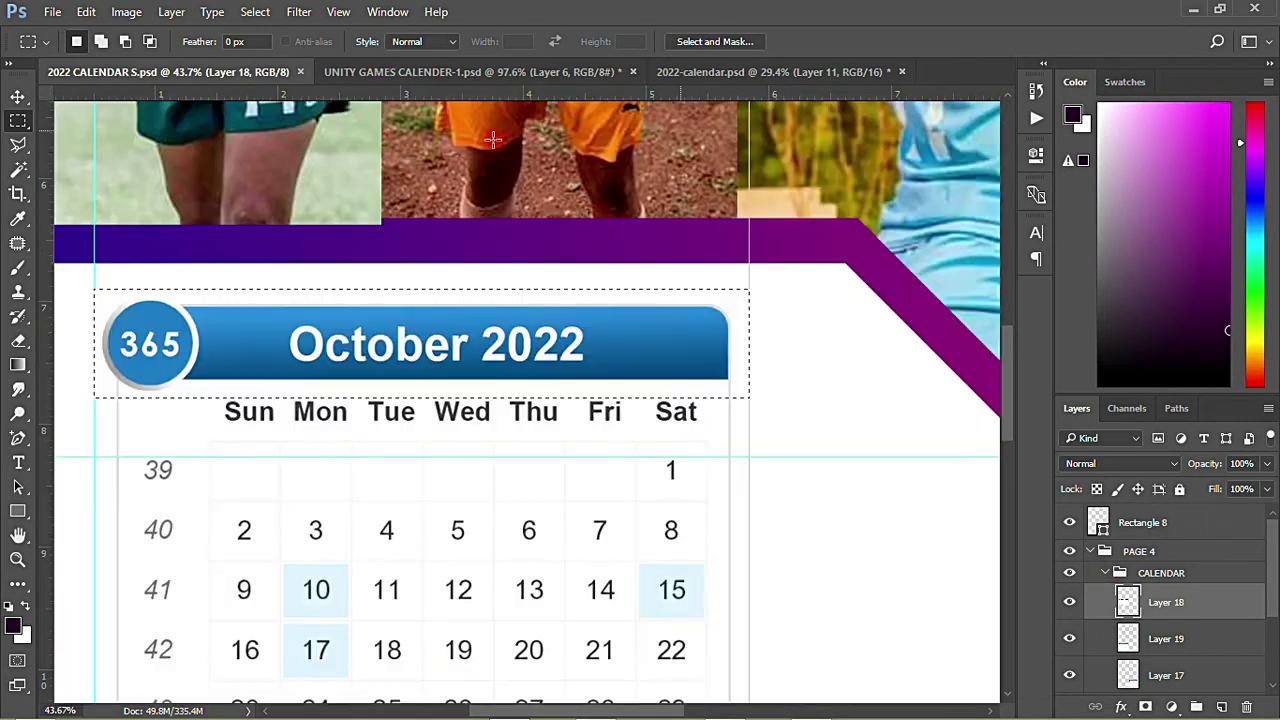
# Start a Hue/Saturation adjustment on the selected October header and set the Master hue to +125
pyautogui.press('i')
pyautogui.hotkey('ctrl', 'u')
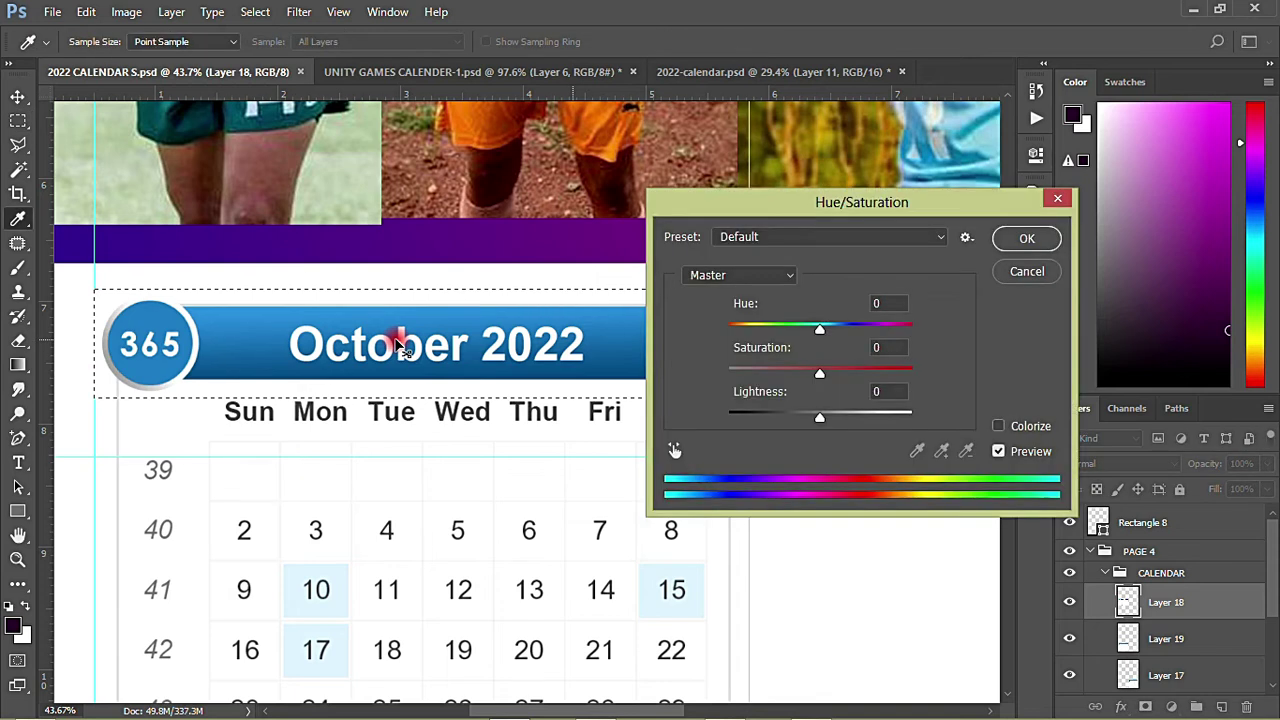
pyautogui.moveTo(820, 340); pyautogui.dragTo(894, 338)
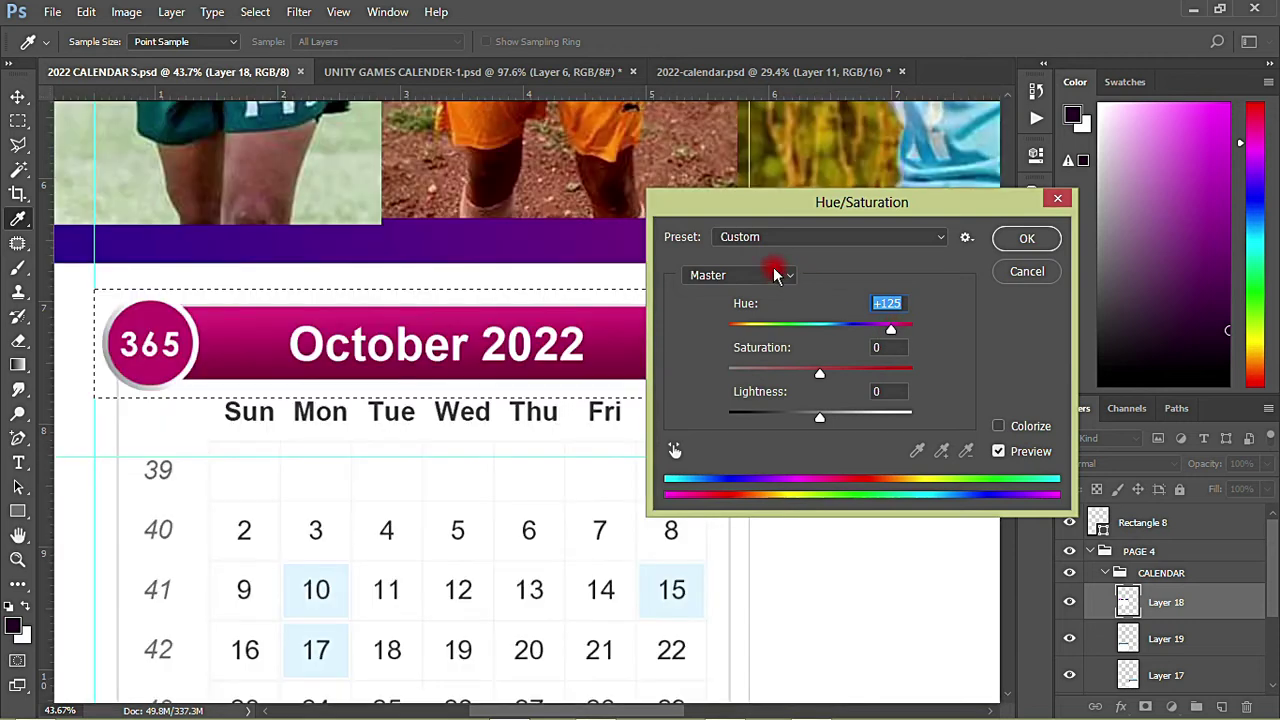
# Choose the Magentas range for the October header, set its hue to +36 and adjust its colour range
pyautogui.click(771, 275)
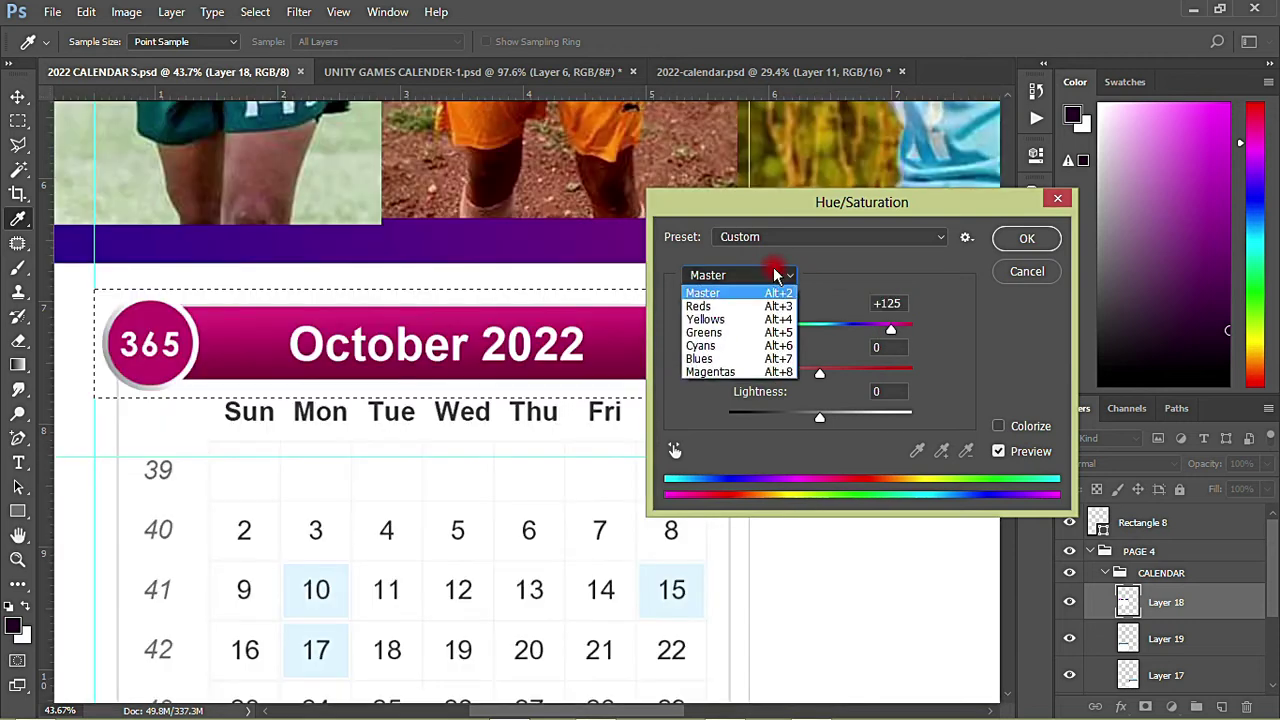
pyautogui.click(704, 325)
pyautogui.click(711, 277)
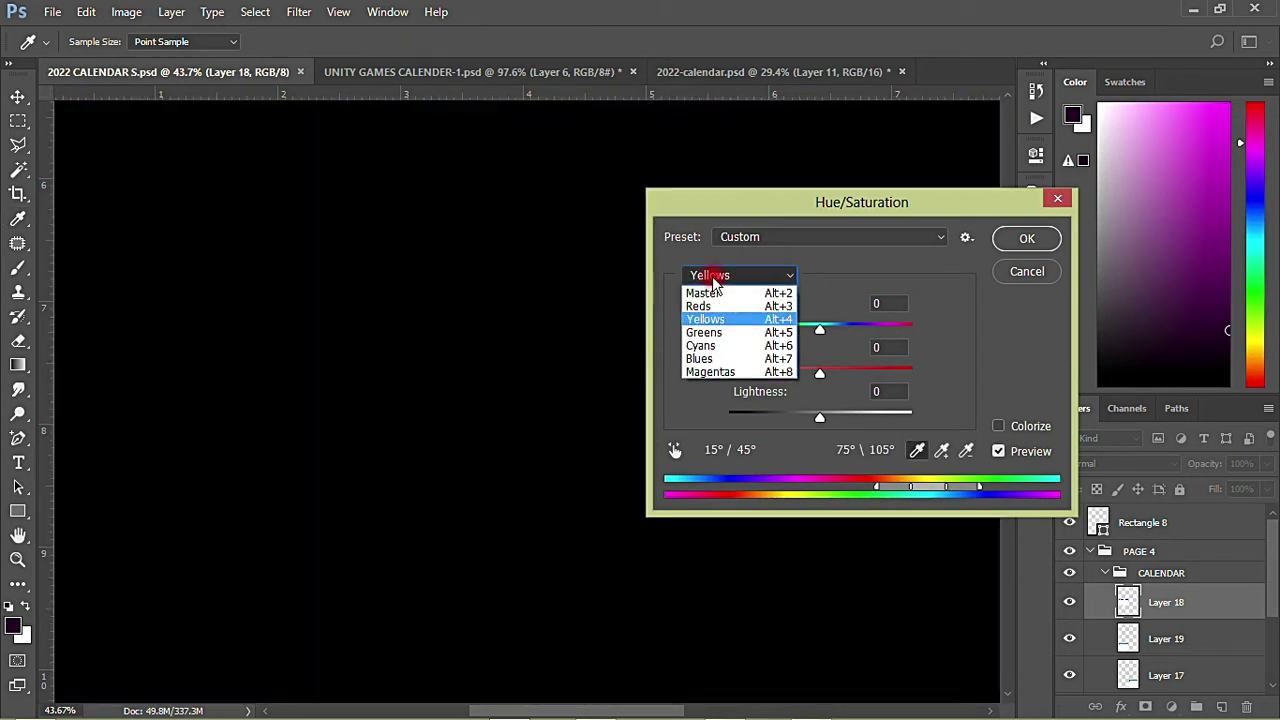
pyautogui.click(705, 346)
pyautogui.click(707, 278)
pyautogui.click(704, 358)
pyautogui.click(706, 276)
pyautogui.click(710, 372)
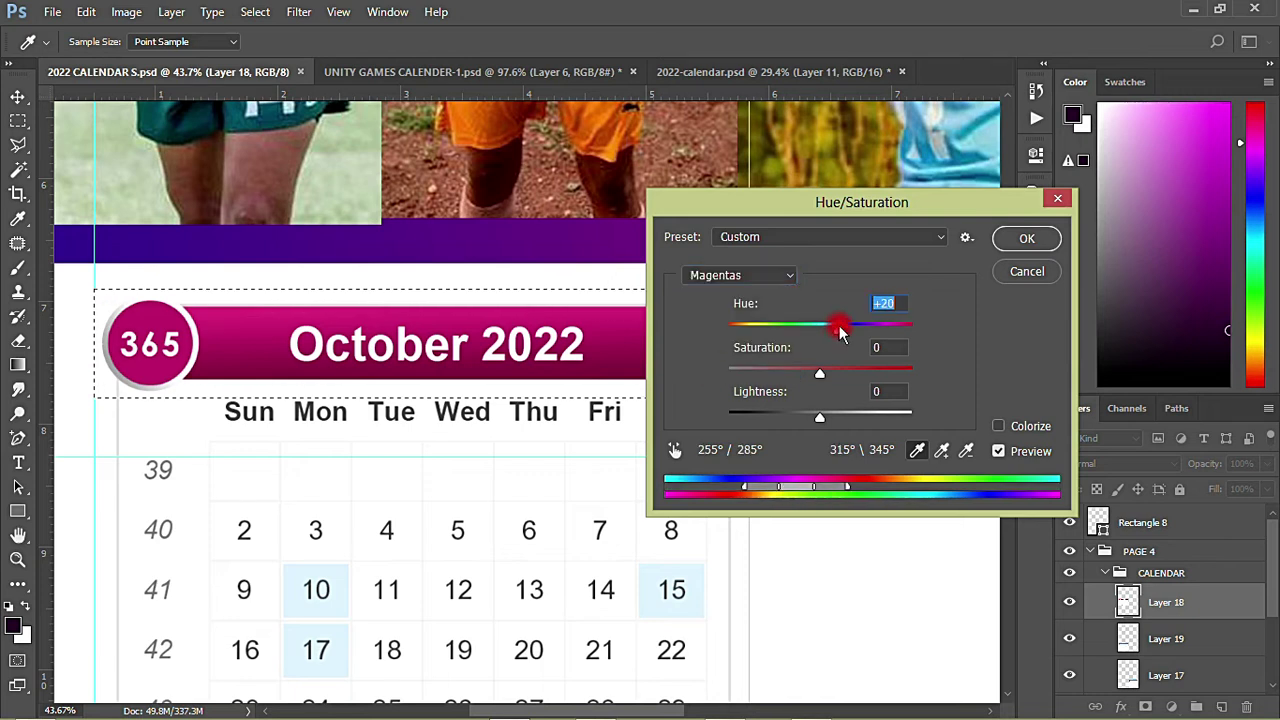
pyautogui.moveTo(884, 331); pyautogui.dragTo(853, 331)
pyautogui.moveTo(842, 478); pyautogui.dragTo(816, 481)
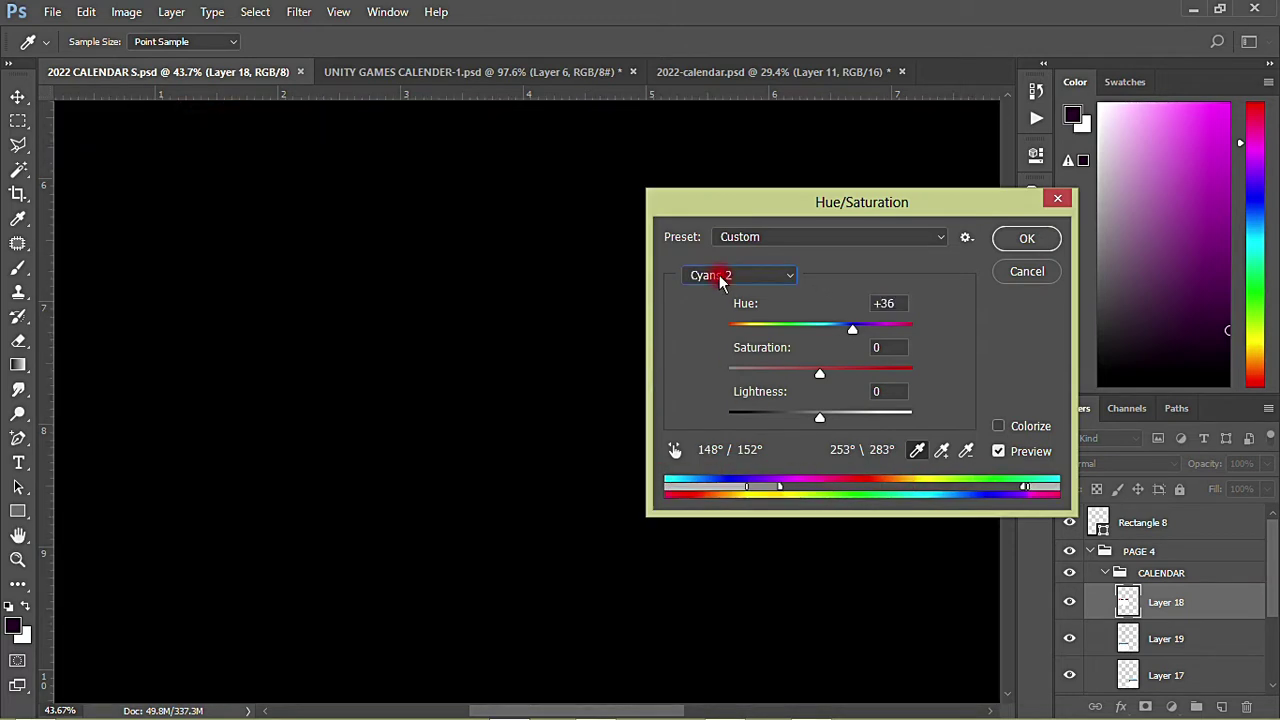
# Set the October header's Master hue to +82 and saturation to -61, and apply the adjustment
pyautogui.click(708, 277)
pyautogui.click(715, 290)
pyautogui.moveTo(868, 329)
pyautogui.mouseDown()
pyautogui.moveTo(893, 344)
pyautogui.moveTo(918, 337)
pyautogui.moveTo(863, 329)
pyautogui.moveTo(877, 336)
pyautogui.mouseUp()
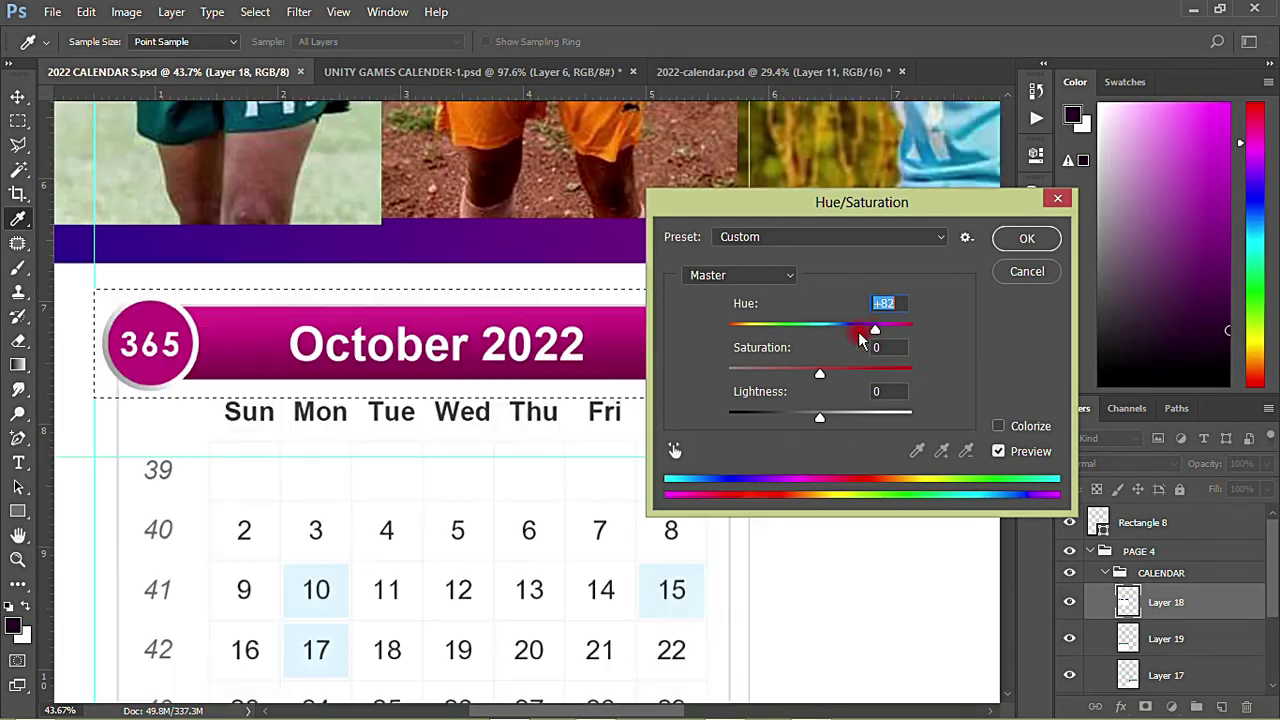
pyautogui.moveTo(817, 373); pyautogui.dragTo(772, 378)
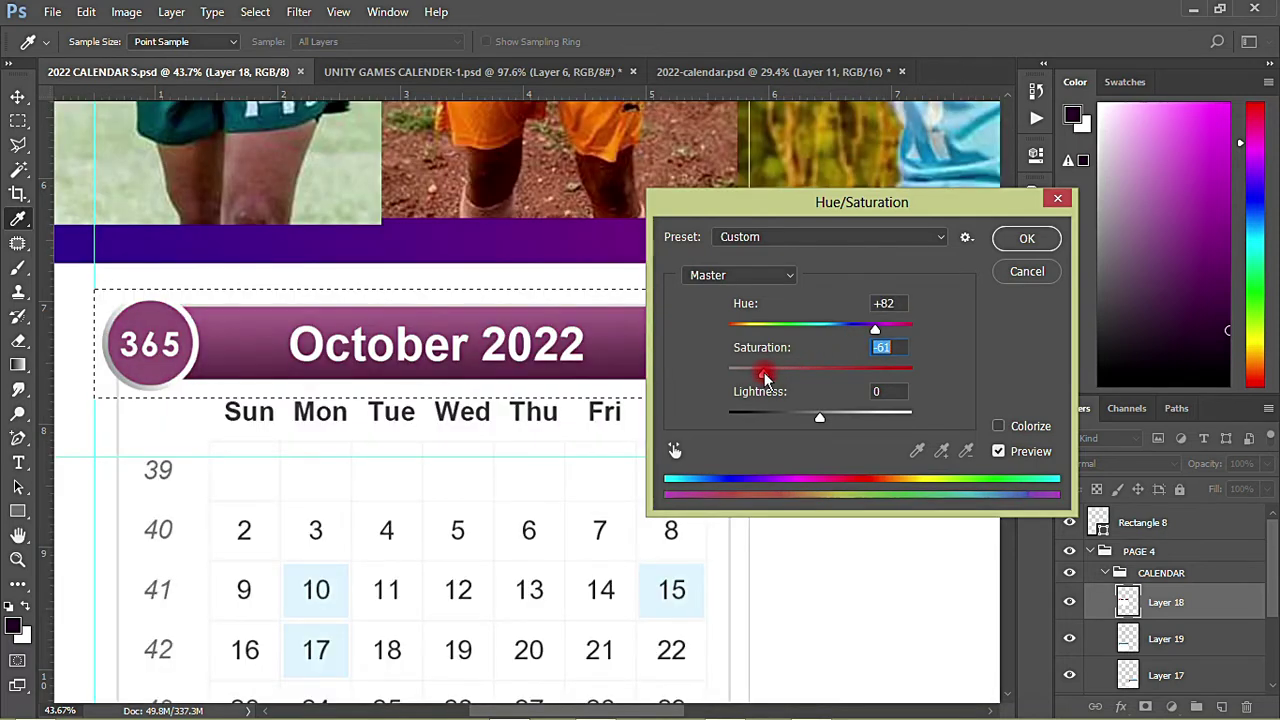
pyautogui.click(1027, 238)
pyautogui.press('m')
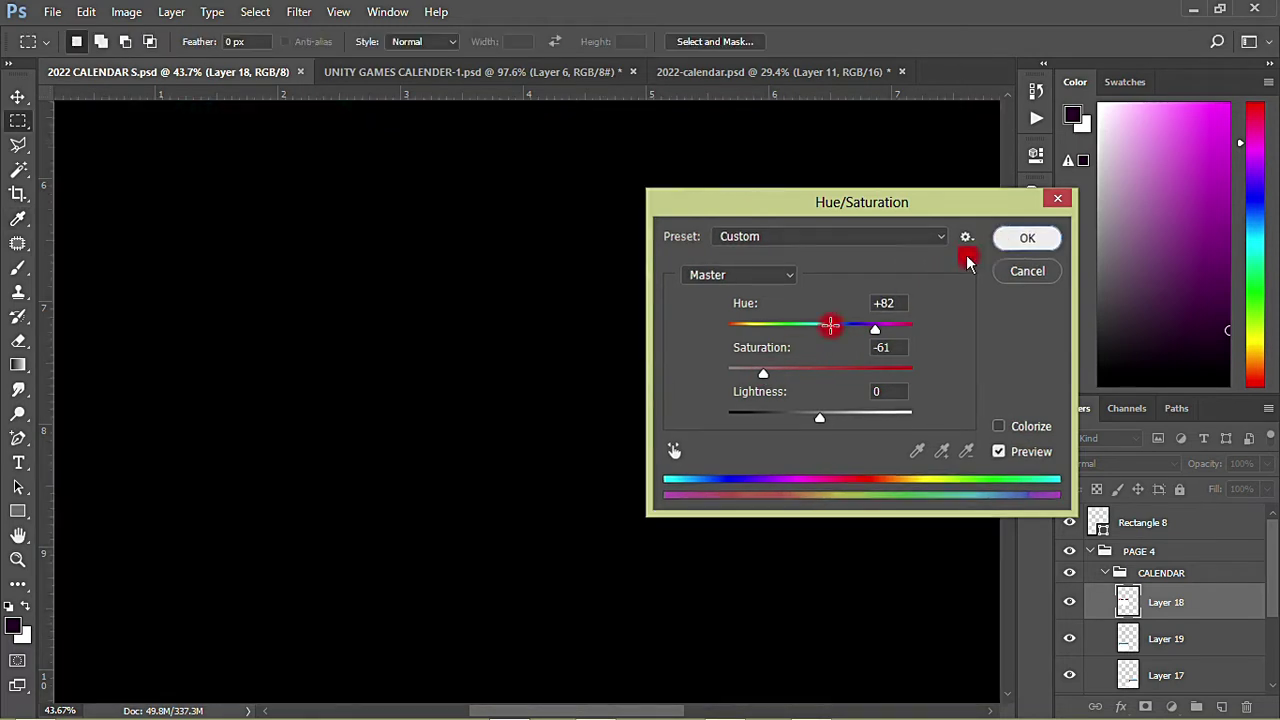
# Marquee-select the November 2022 header bar with its 365 badge on Layer 19
pyautogui.scroll(-3, 406, 401)
pyautogui.scroll(-2, 406, 401)
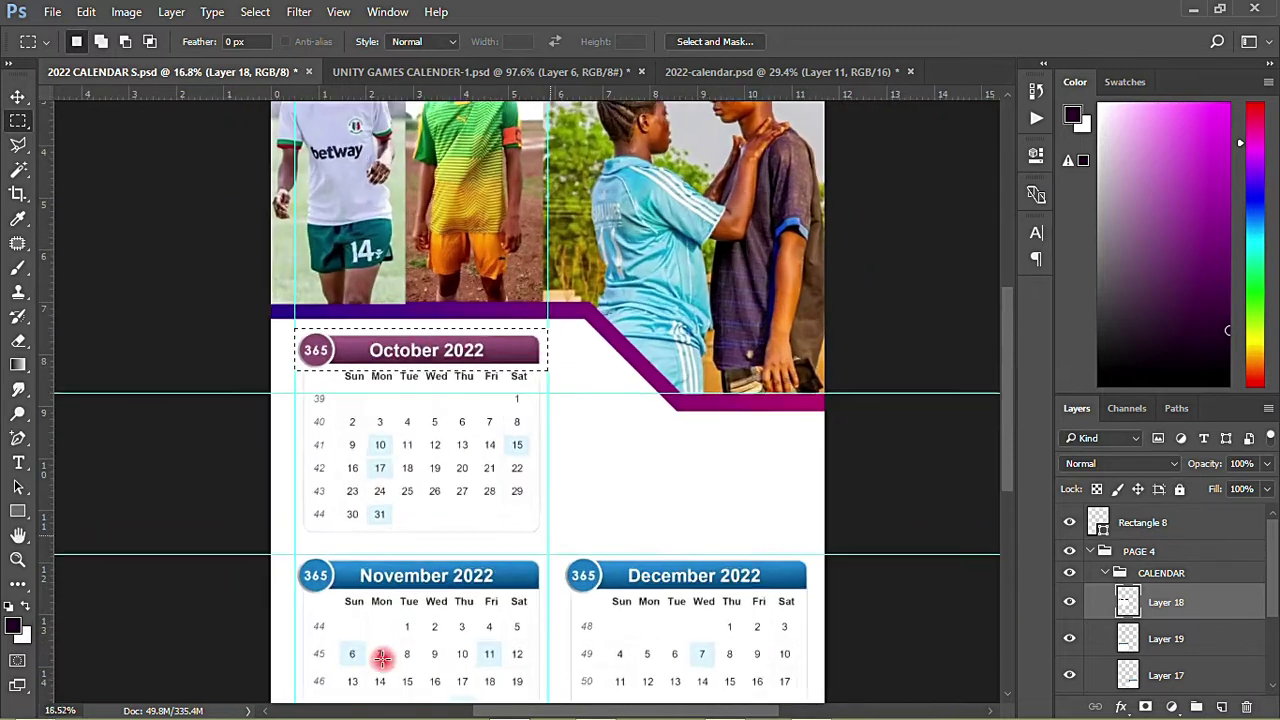
pyautogui.scroll(6, 383, 651)
pyautogui.click(1166, 638)
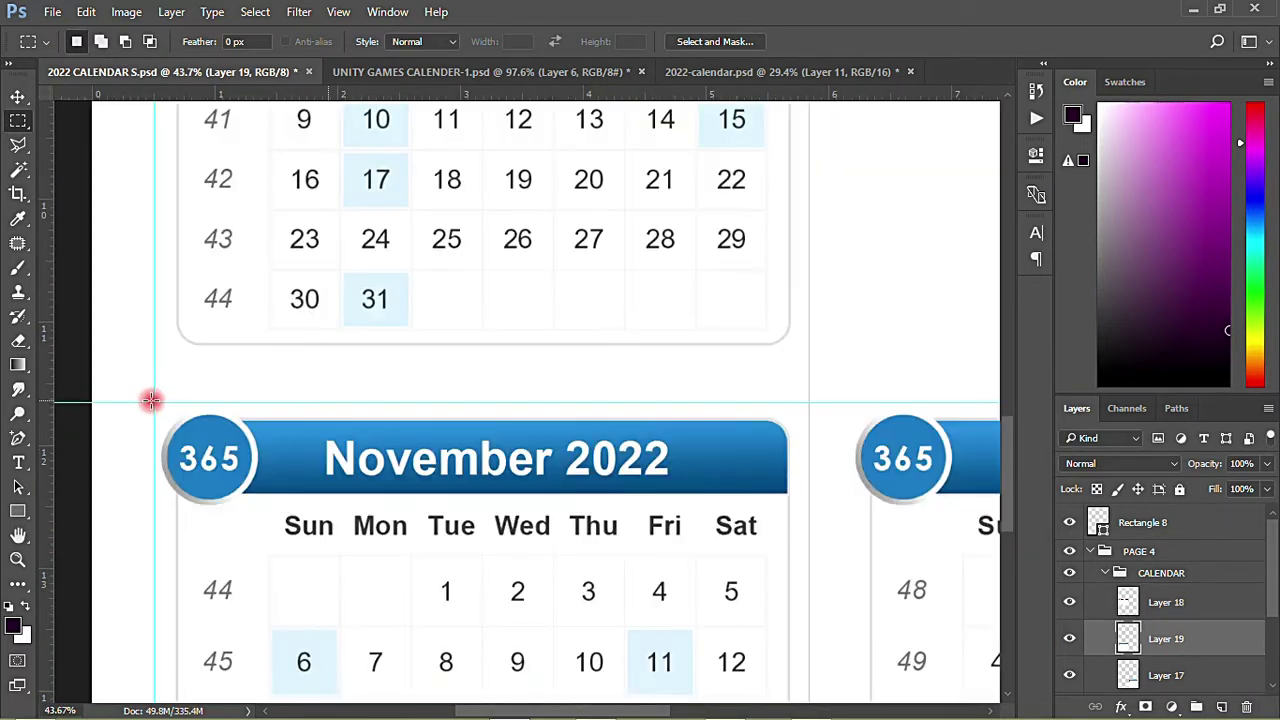
pyautogui.moveTo(155, 403); pyautogui.dragTo(816, 510)
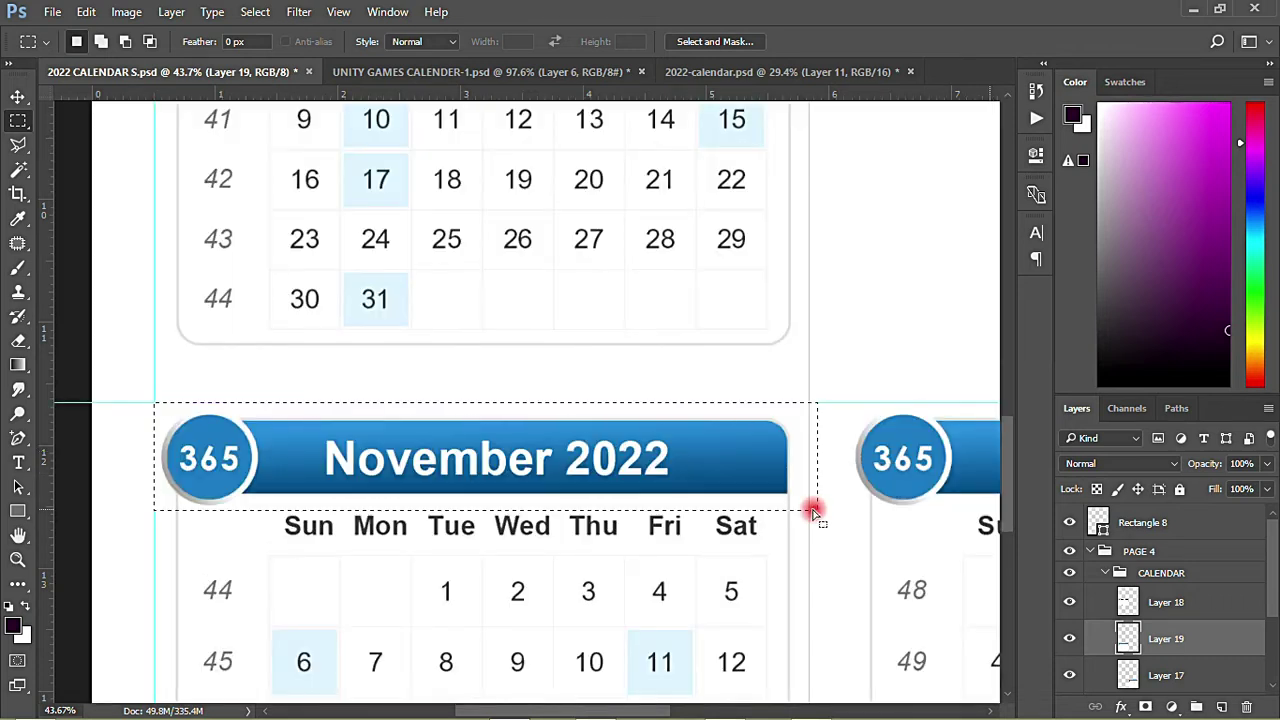
# Recolour the selected November header green using Hue/Saturation with hue -87 and saturation +13
pyautogui.hotkey('ctrl', 'u')
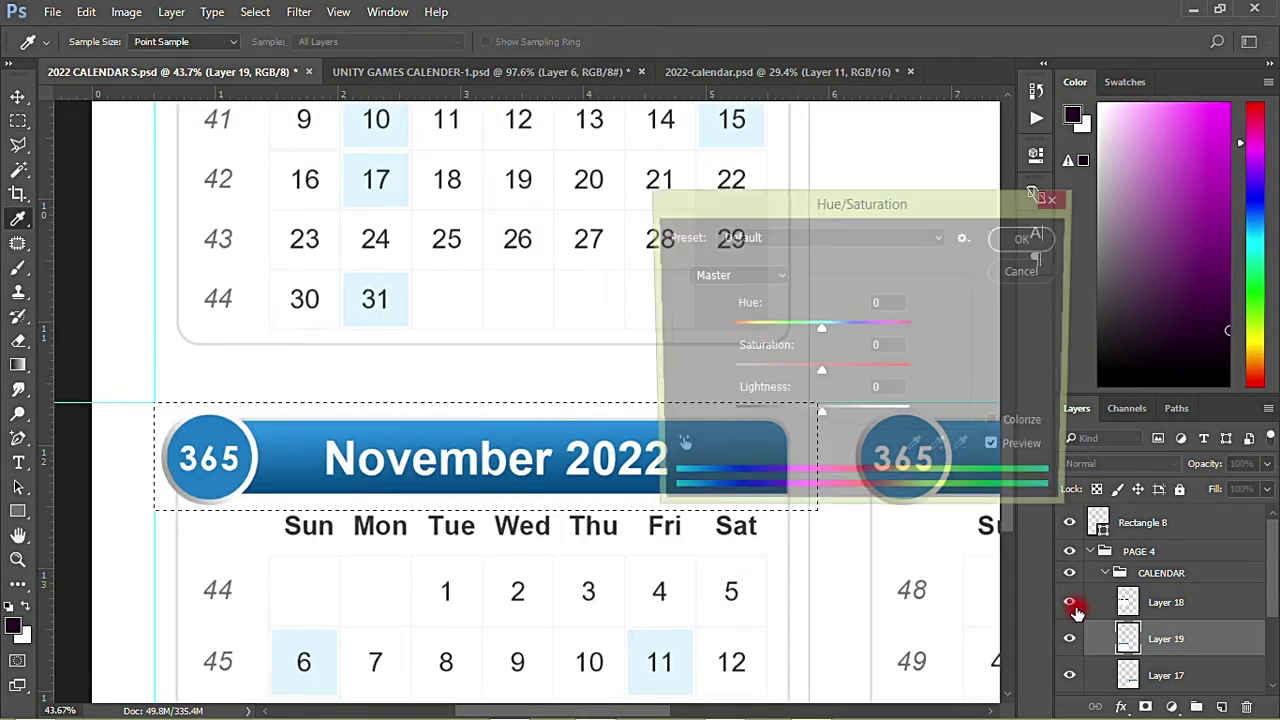
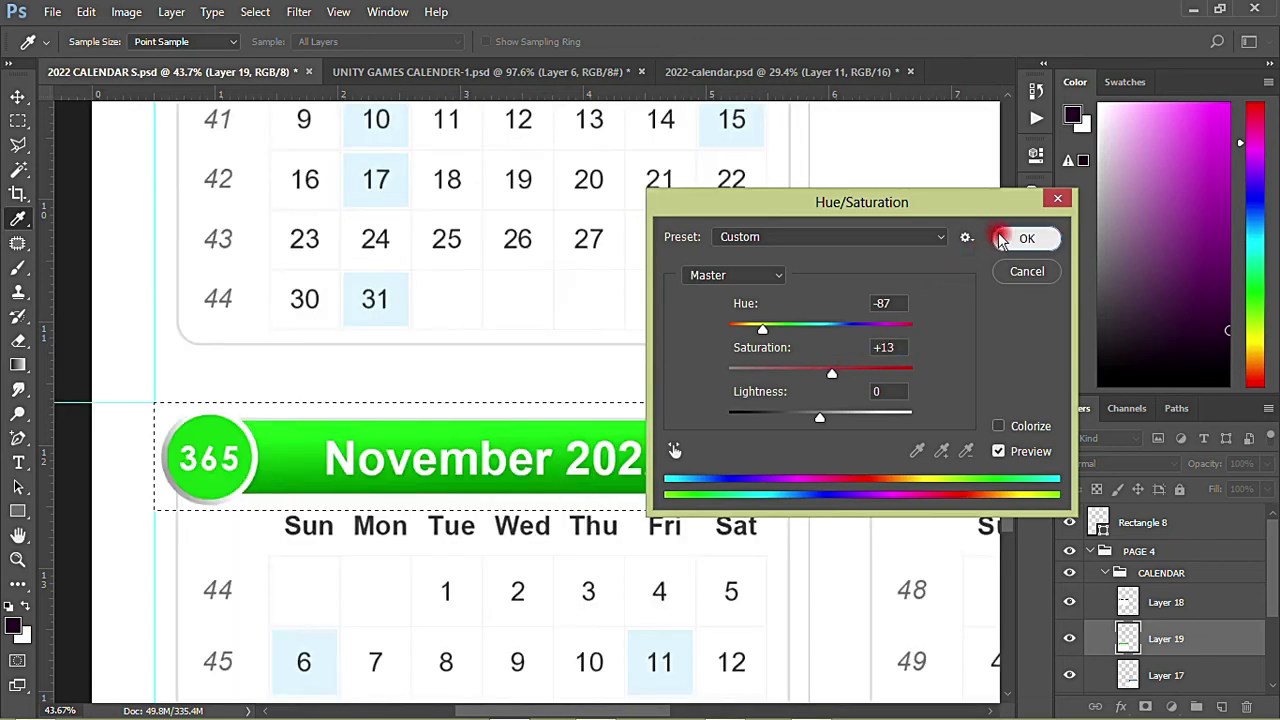
pyautogui.click(1000, 240)
pyautogui.press('m')
# Marquee-select the December 2022 header bar with its 365 badge and make Layer 17 active
pyautogui.scroll(-3, 240, 435)
pyautogui.scroll(-1, 180, 446)
pyautogui.scroll(3, 623, 497)
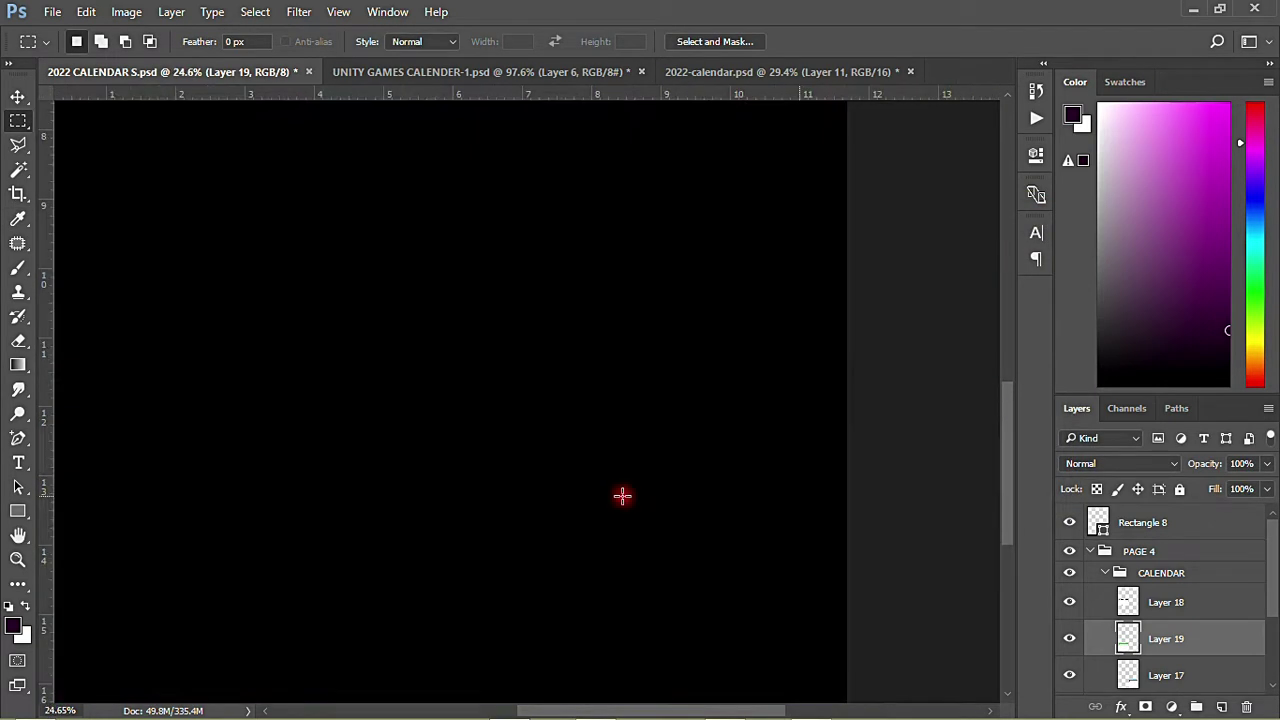
pyautogui.moveTo(640, 402); pyautogui.dragTo(964, 416)
pyautogui.click(1190, 665)
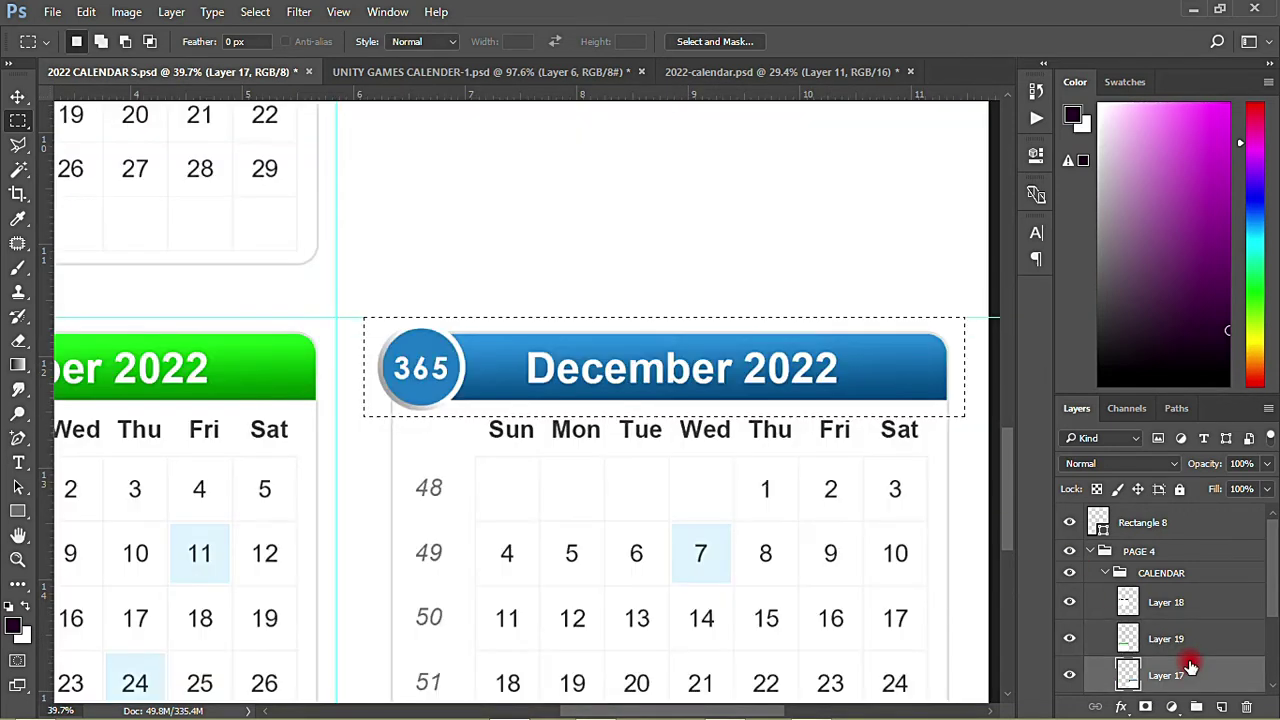
# Recolour the selected December header crimson using Hue/Saturation with hue +132 and saturation +82
pyautogui.hotkey('ctrl', 'u')
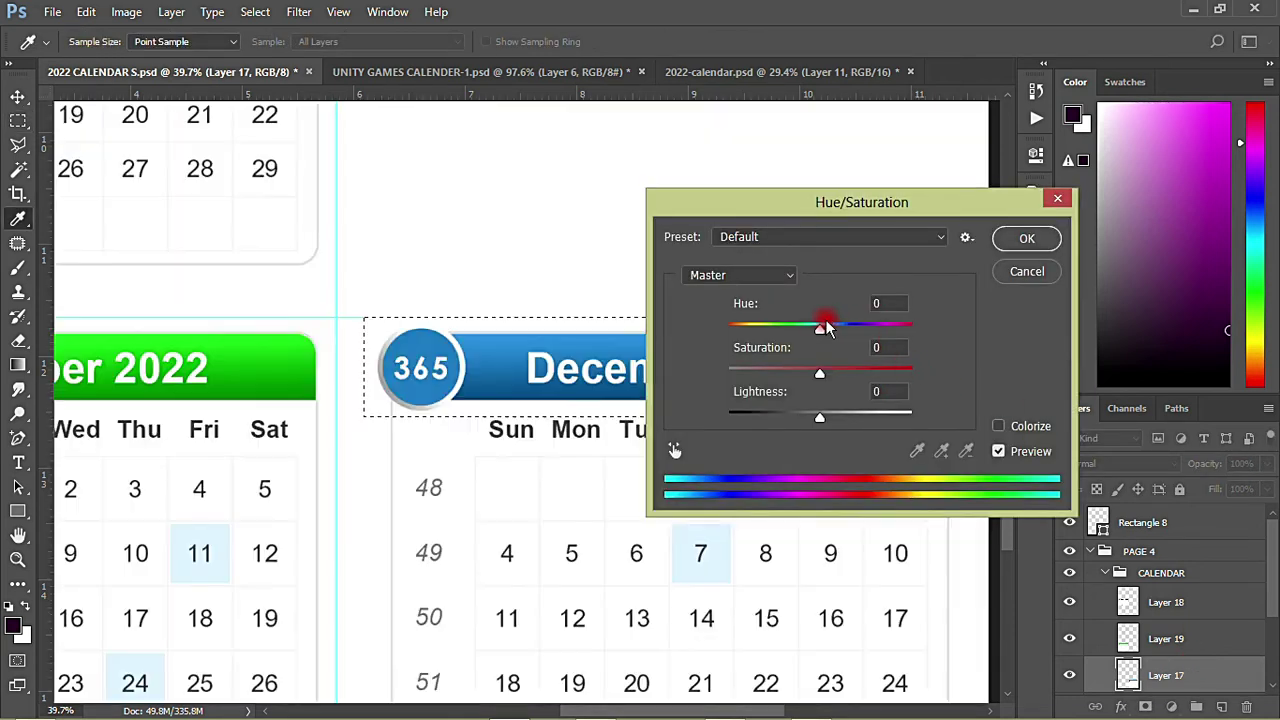
pyautogui.moveTo(822, 328); pyautogui.dragTo(895, 327)
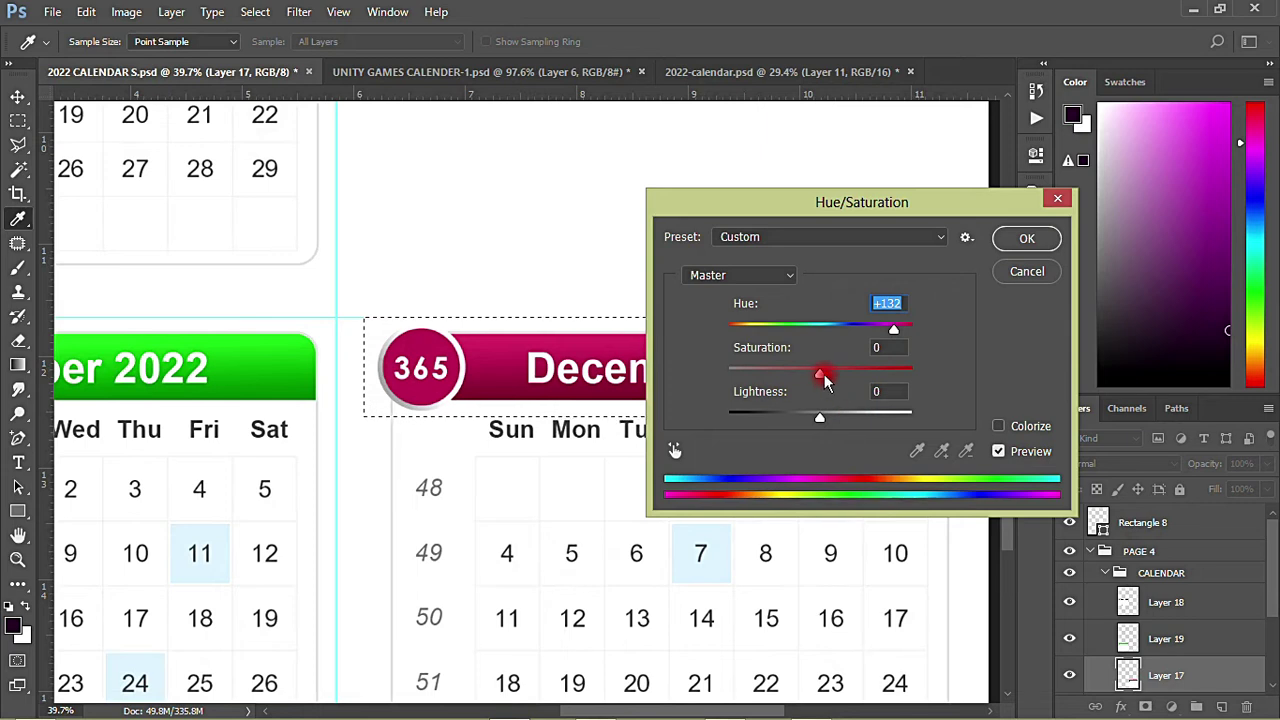
pyautogui.moveTo(824, 380); pyautogui.dragTo(897, 380)
pyautogui.click(1008, 248)
pyautogui.press('m')
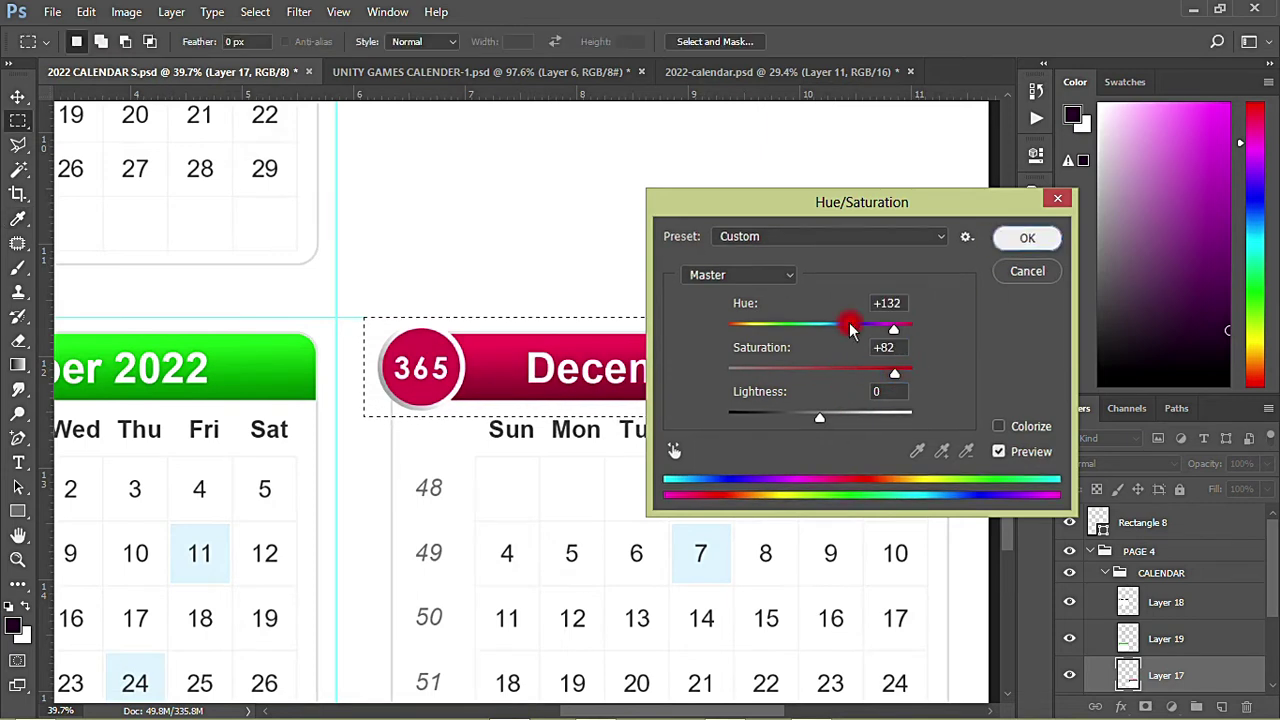
# Check the recoloured calendars with the guides briefly hidden, clear the selection and save the document
pyautogui.scroll(-5, 600, 462)
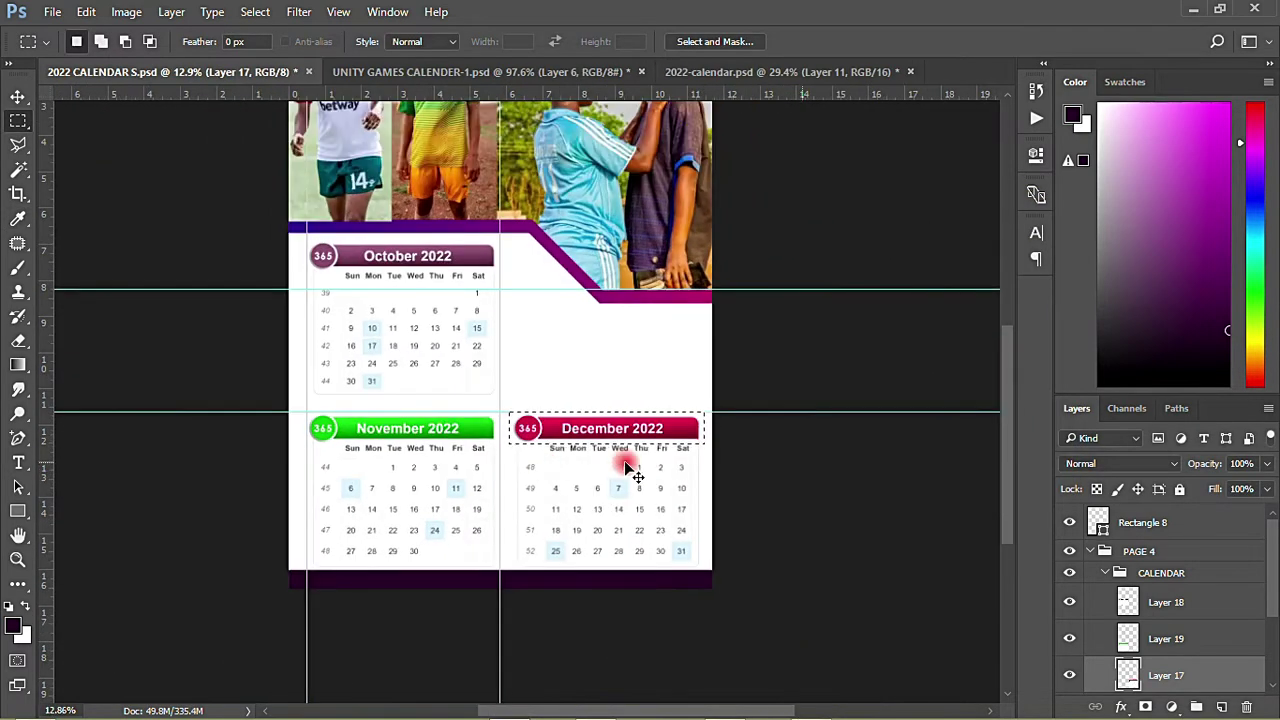
pyautogui.hotkey('ctrl', ';')
pyautogui.click(18, 97)
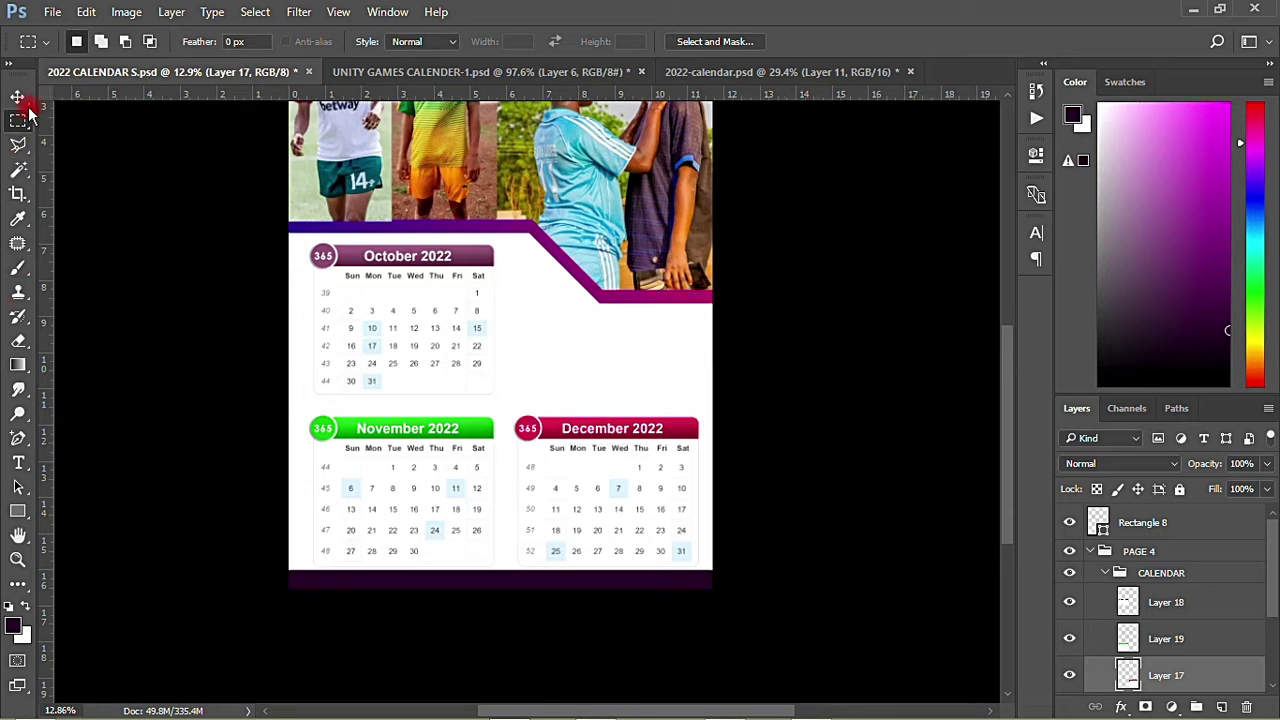
pyautogui.hotkey('ctrl', ';')
pyautogui.click(213, 360)
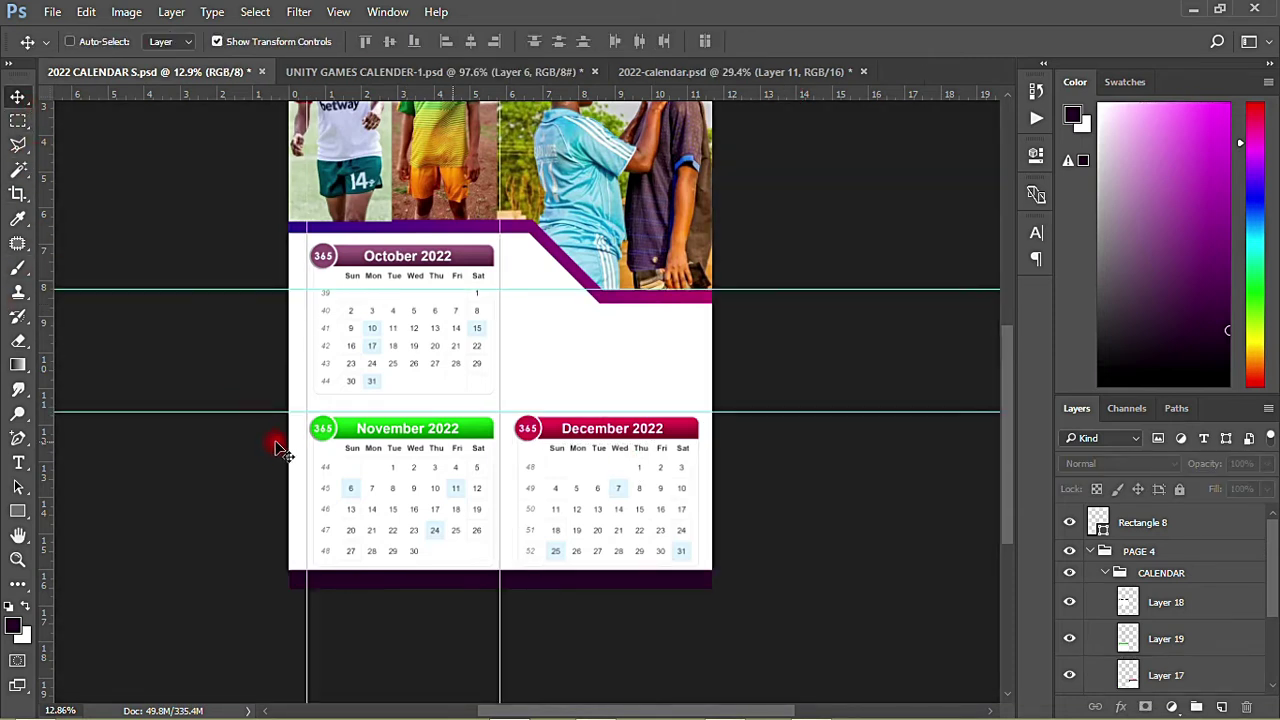
pyautogui.hotkey('ctrl', 's')
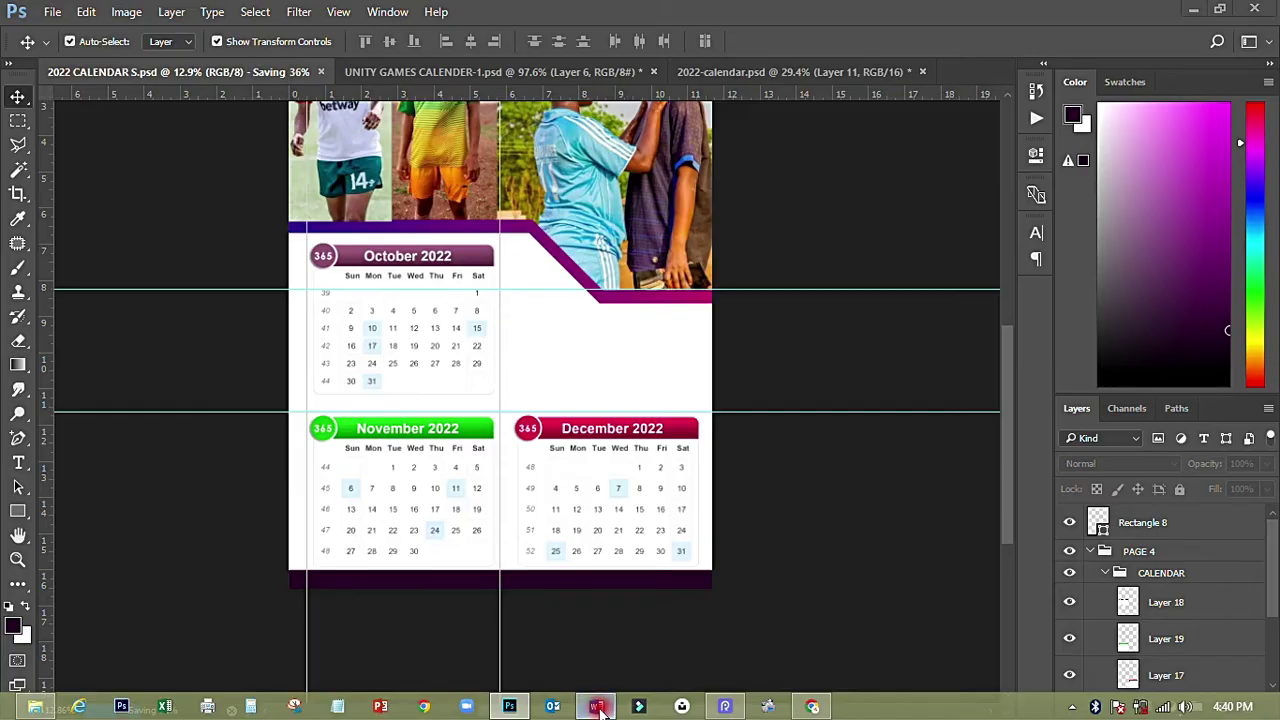
# Switch to the UNITY GAMES CALENDER Word document and look through the captions under the player photos
pyautogui.click(596, 707)
pyautogui.scroll(-1, 640, 400)
pyautogui.moveTo(764, 447); pyautogui.dragTo(437, 380)
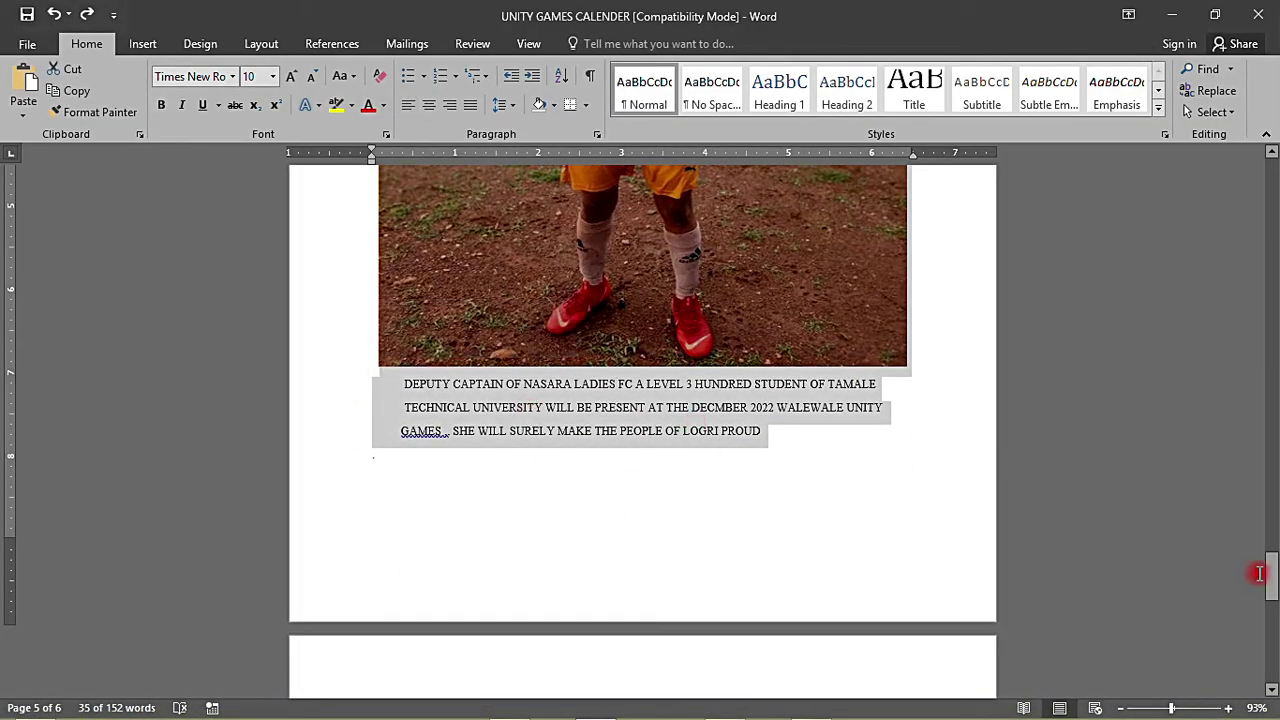
pyautogui.moveTo(1272, 567); pyautogui.dragTo(1263, 474)
pyautogui.click(480, 566)
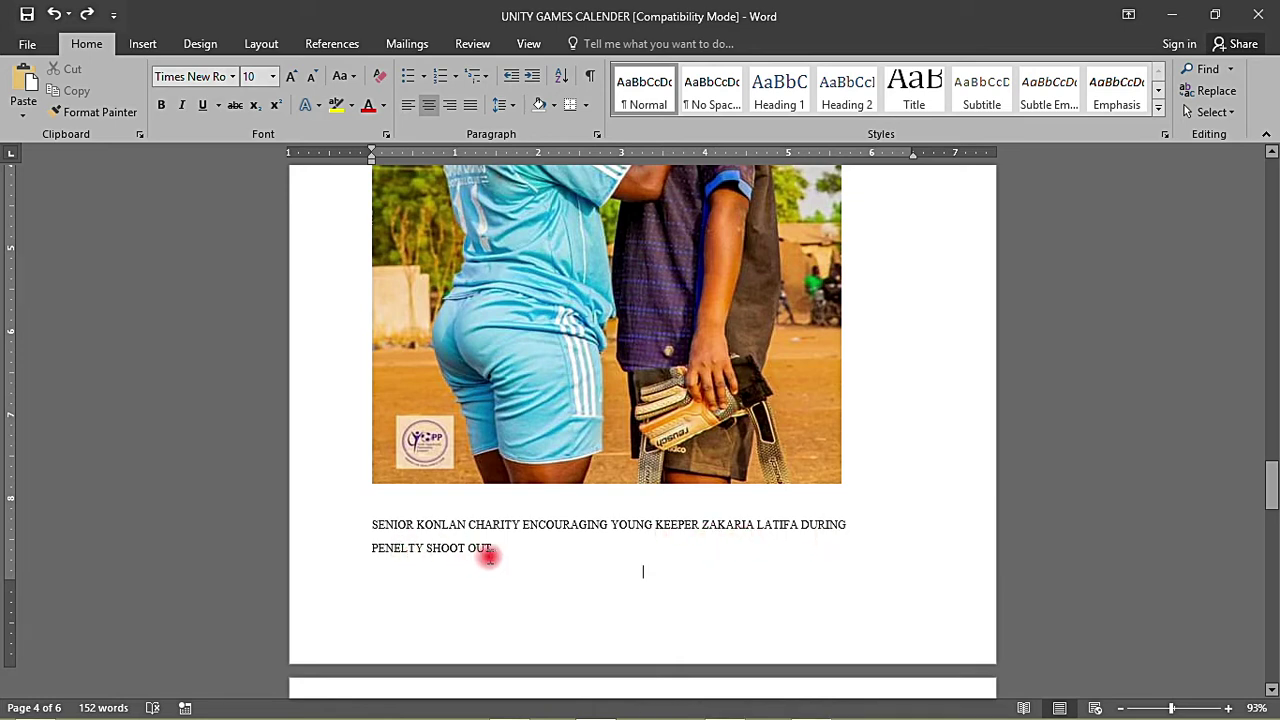
pyautogui.scroll(10, 487, 557)
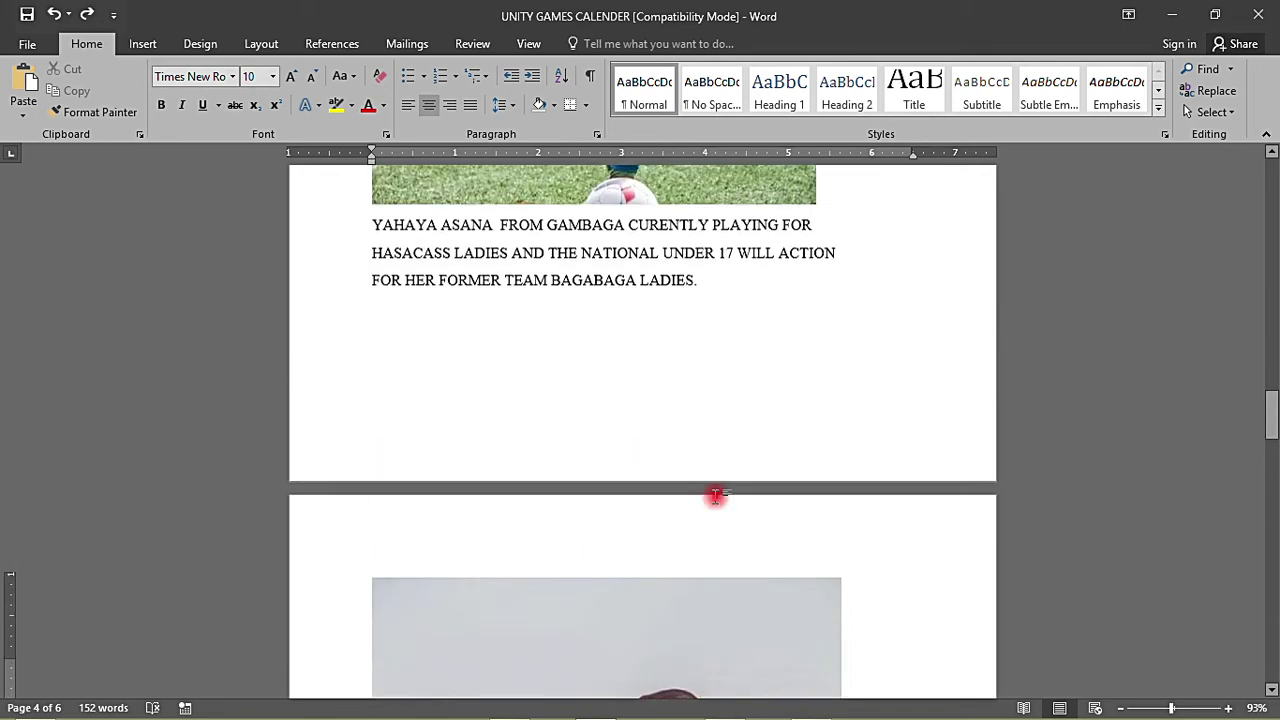
pyautogui.scroll(5, 716, 497)
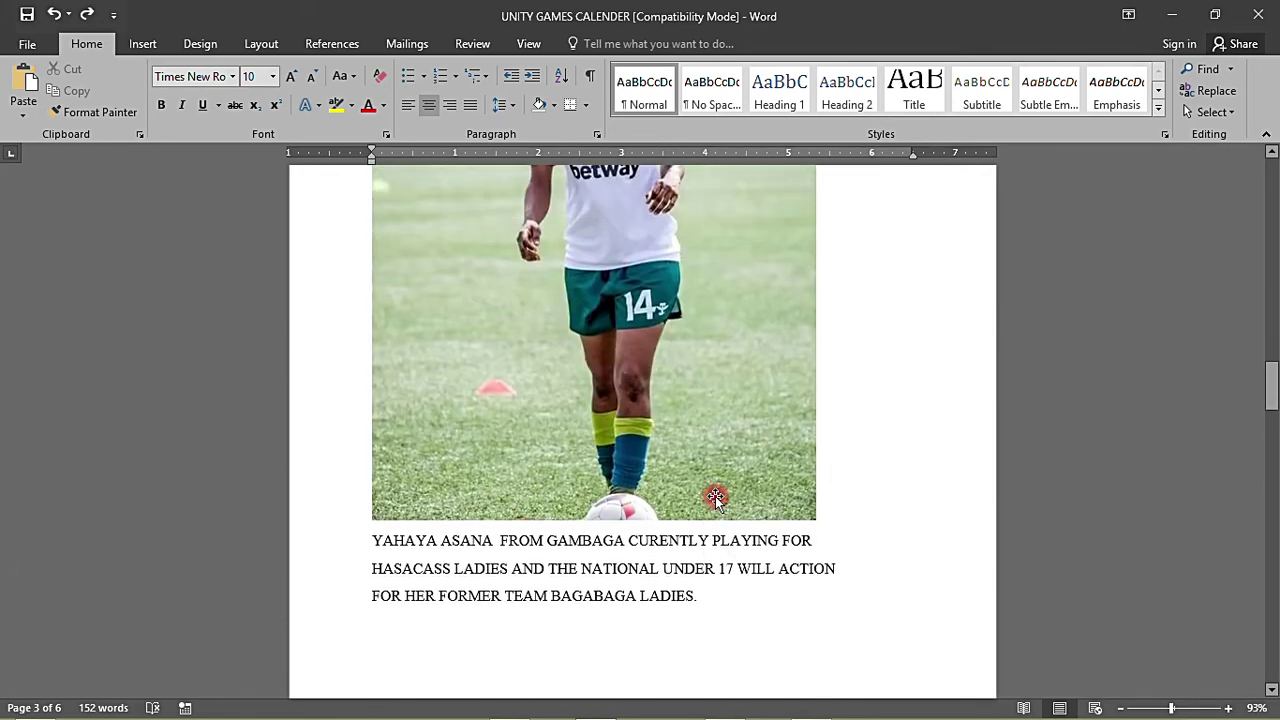
pyautogui.scroll(-3, 716, 497)
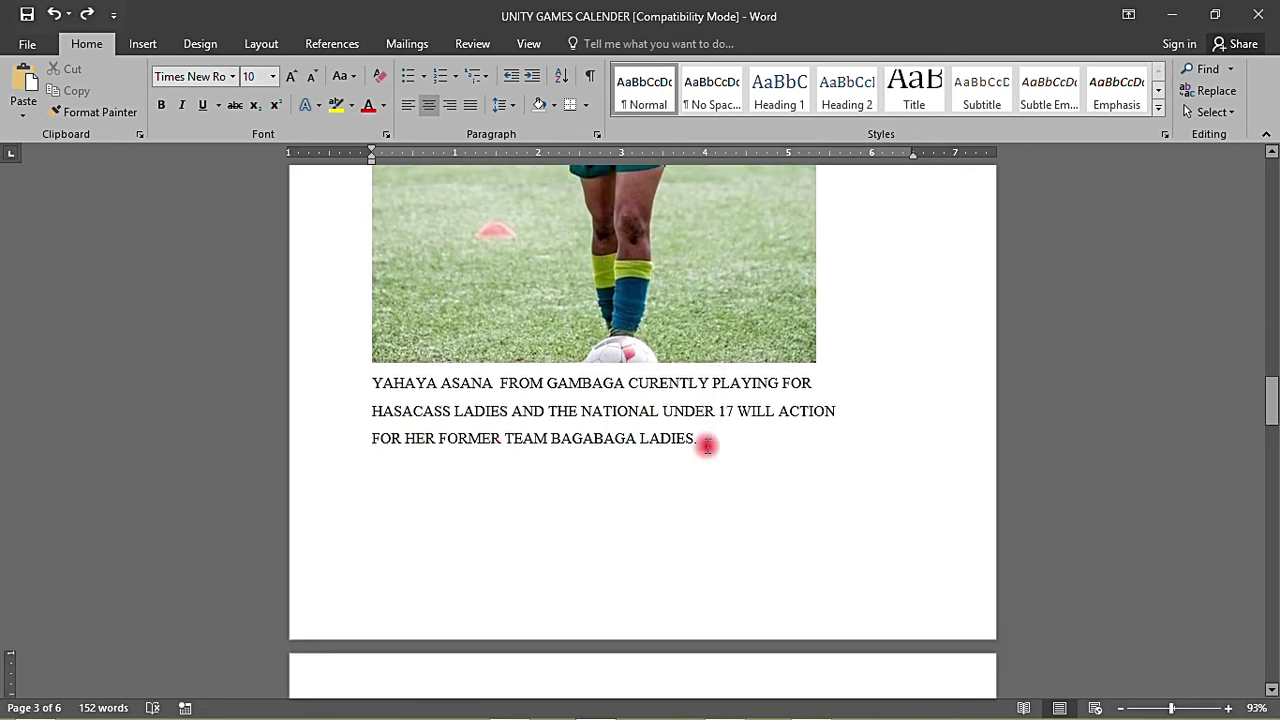
pyautogui.moveTo(706, 445); pyautogui.dragTo(423, 366)
pyautogui.click(640, 437)
pyautogui.scroll(2, 640, 437)
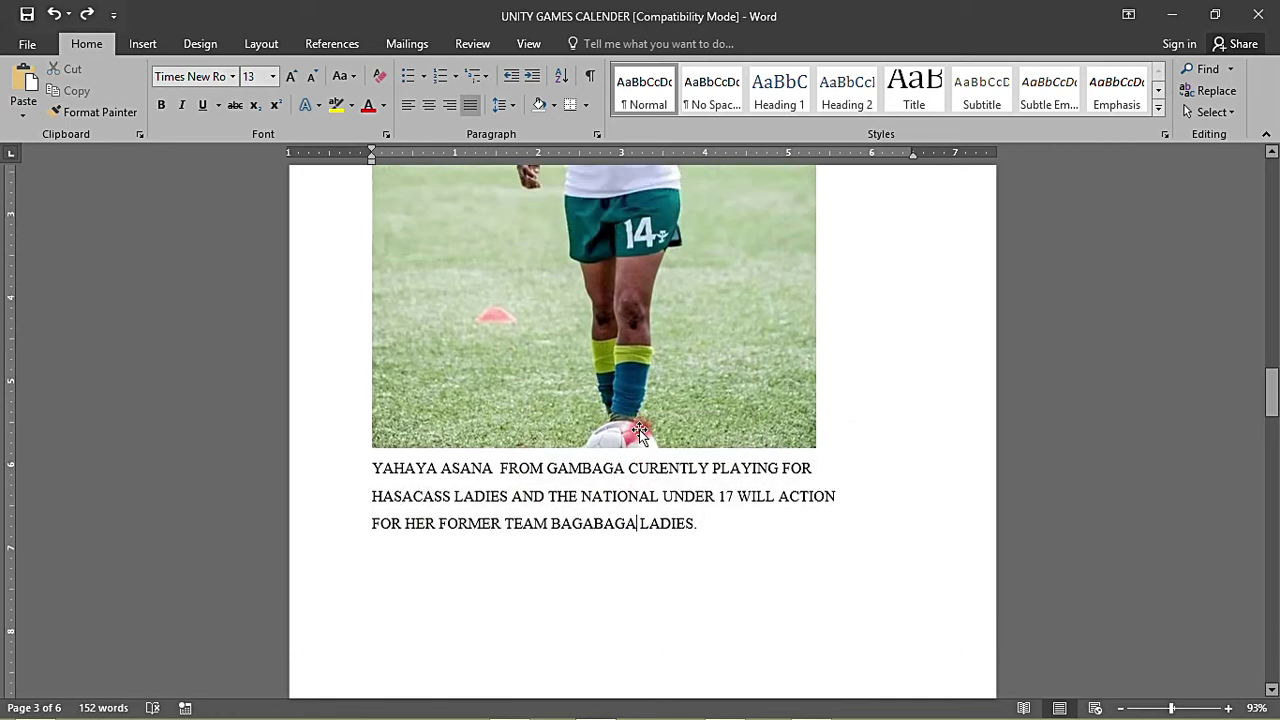
pyautogui.scroll(5, 640, 432)
pyautogui.scroll(-7, 651, 384)
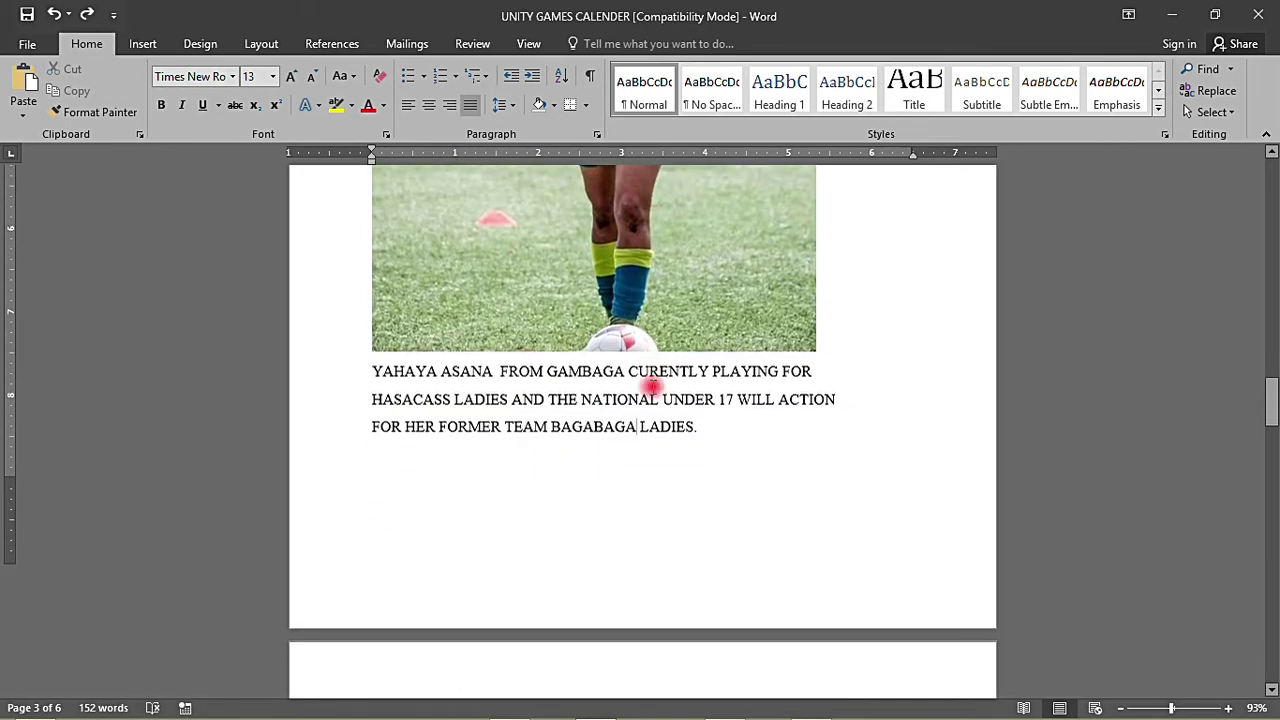
# Copy the two-line penalty shoot-out caption below the photo of the two players in the Word document
pyautogui.scroll(-18, 651, 384)
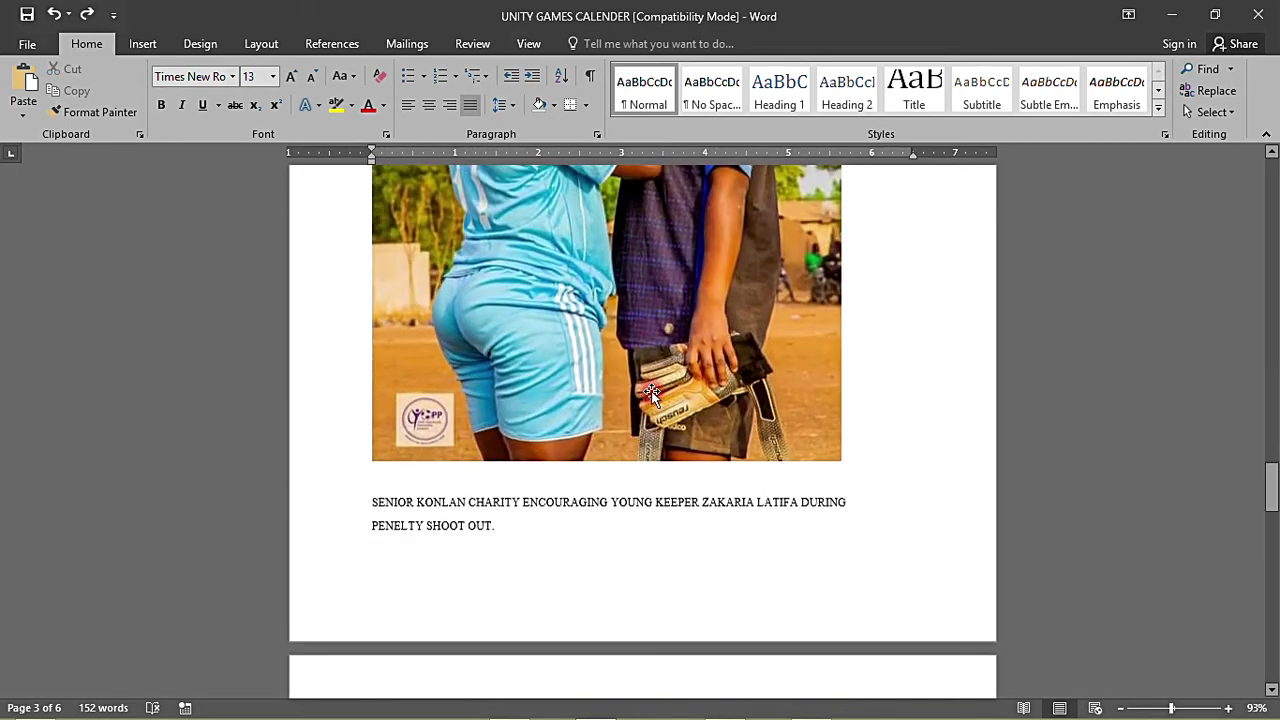
pyautogui.scroll(-1, 651, 391)
pyautogui.click(367, 469)
pyautogui.moveTo(381, 440); pyautogui.dragTo(540, 474)
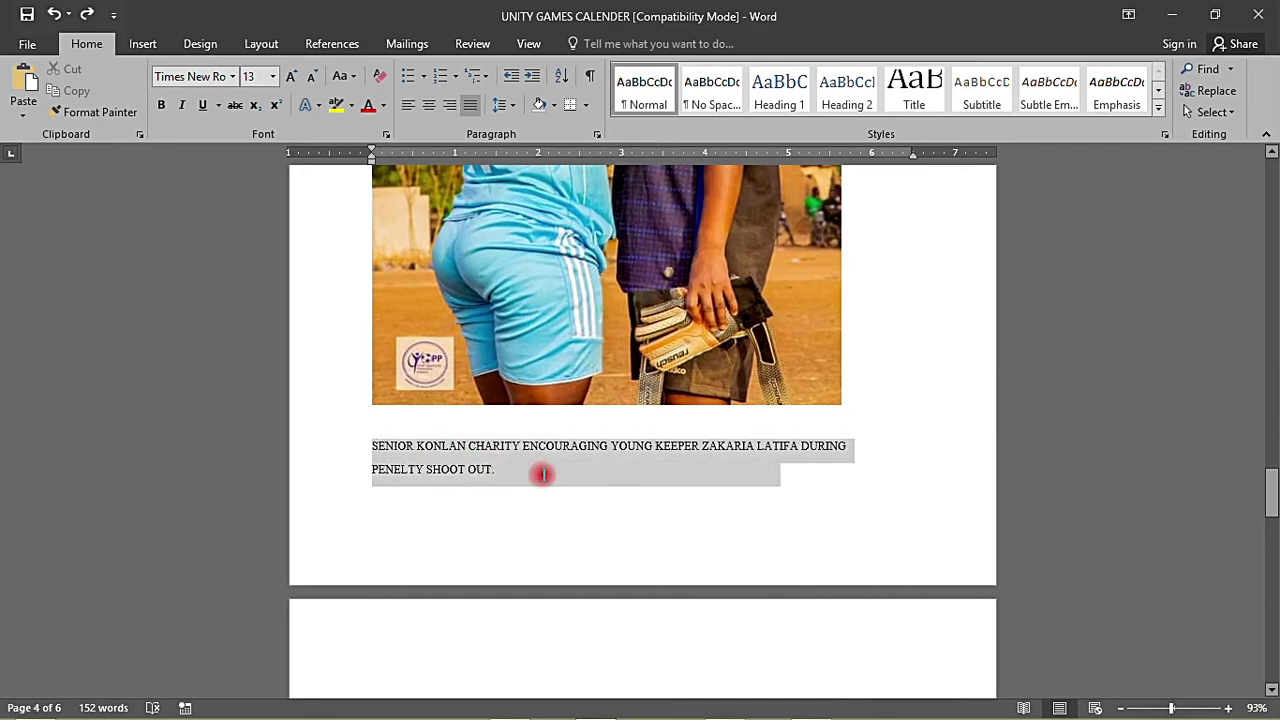
pyautogui.rightClick(526, 445)
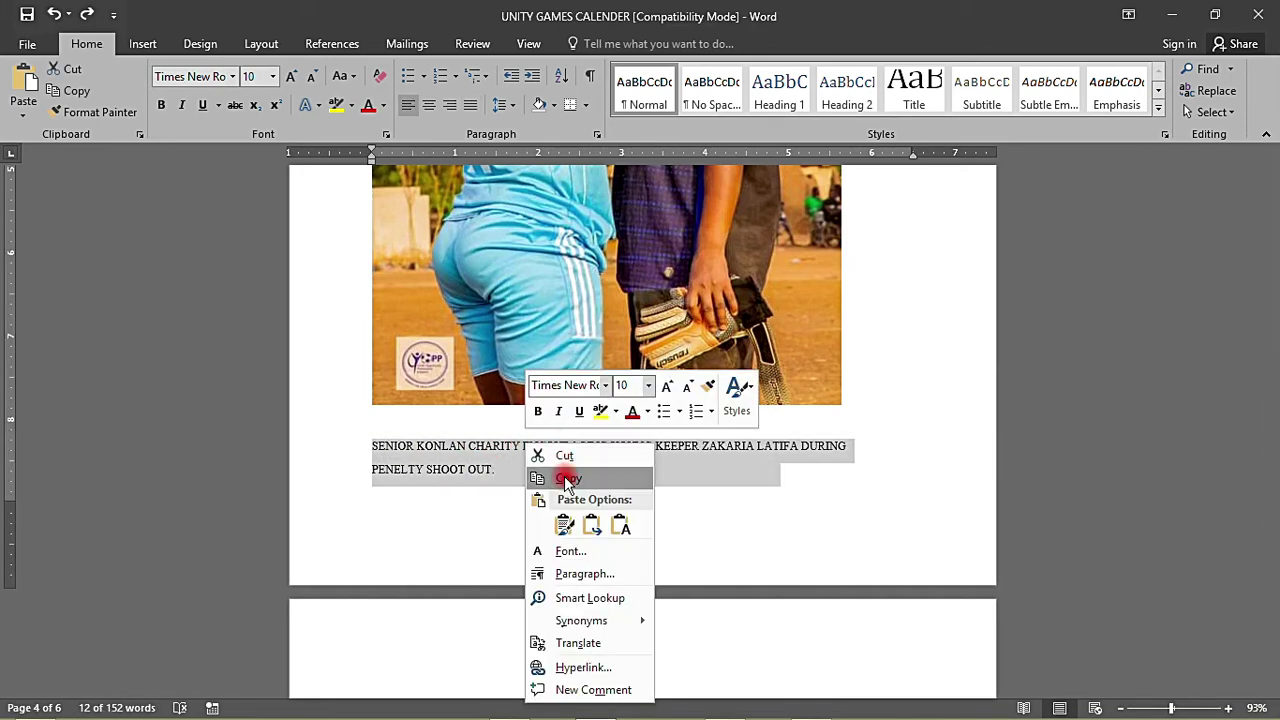
pyautogui.click(566, 478)
# Switch to Photoshop and paste the copied caption as a new text layer over the dark footer bar
pyautogui.click(513, 707)
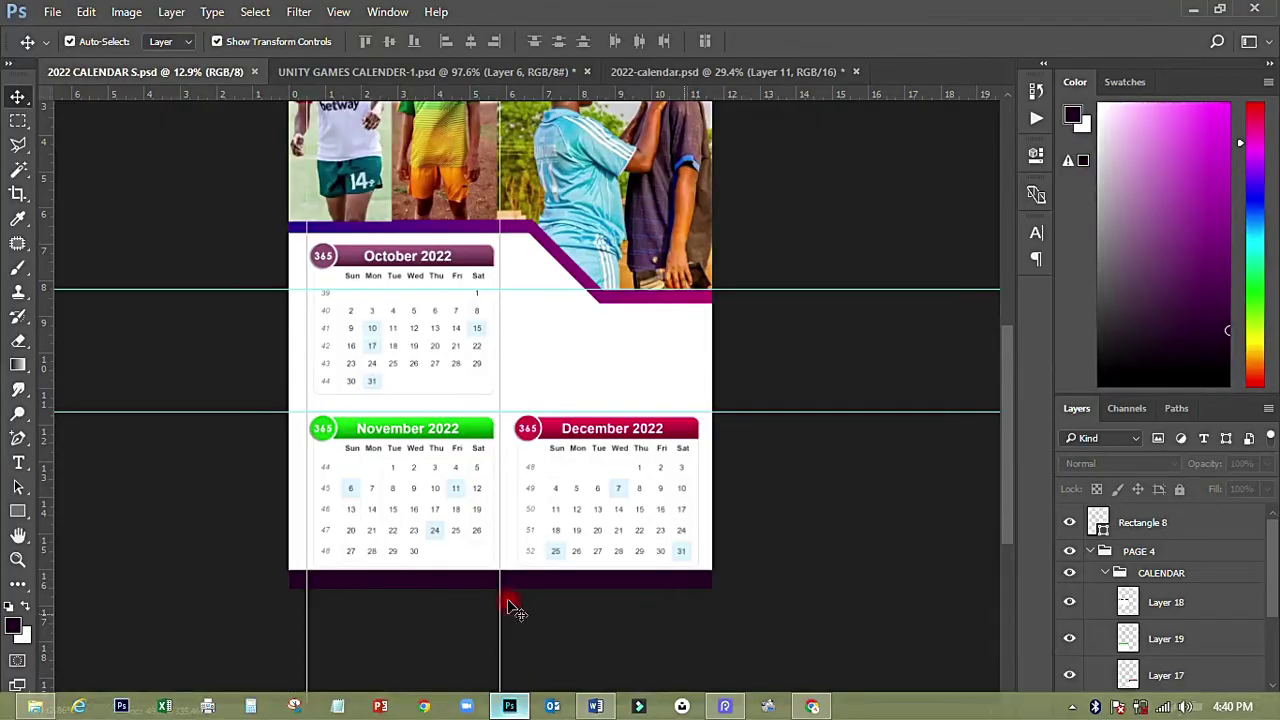
pyautogui.click(20, 463)
pyautogui.scroll(4, 374, 591)
pyautogui.click(412, 541)
pyautogui.hotkey('ctrl', 'v')
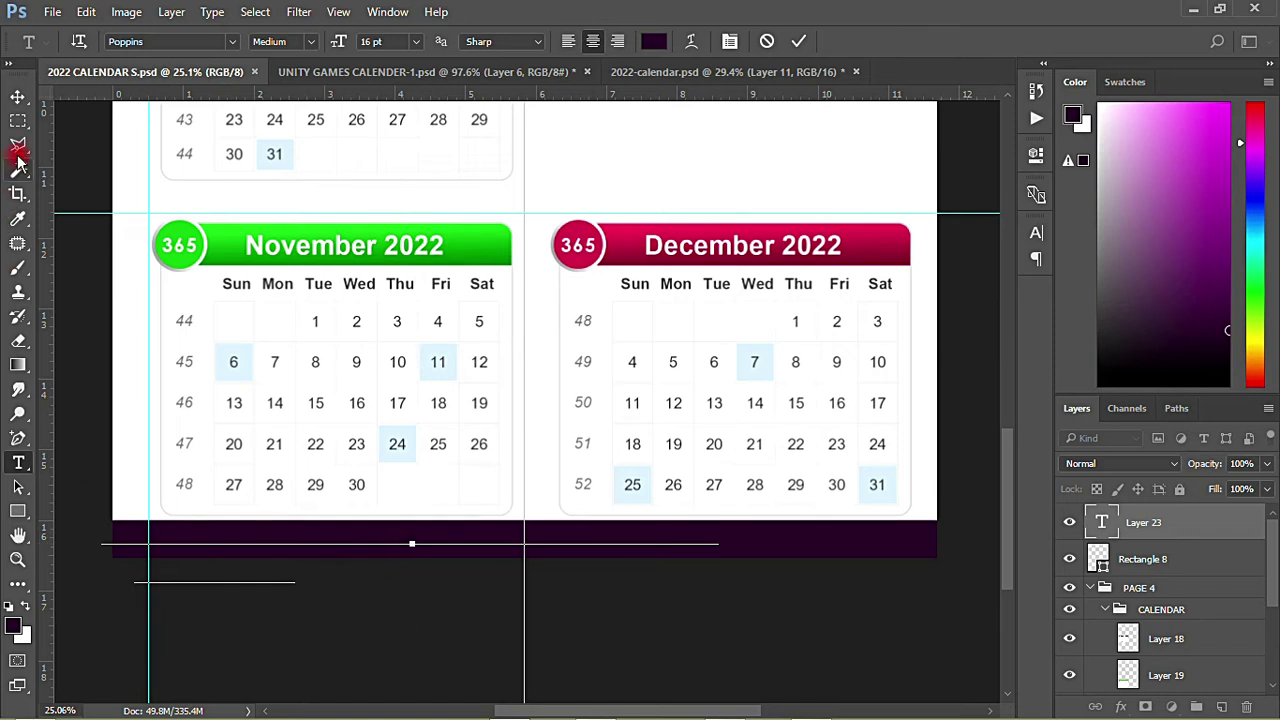
pyautogui.click(18, 96)
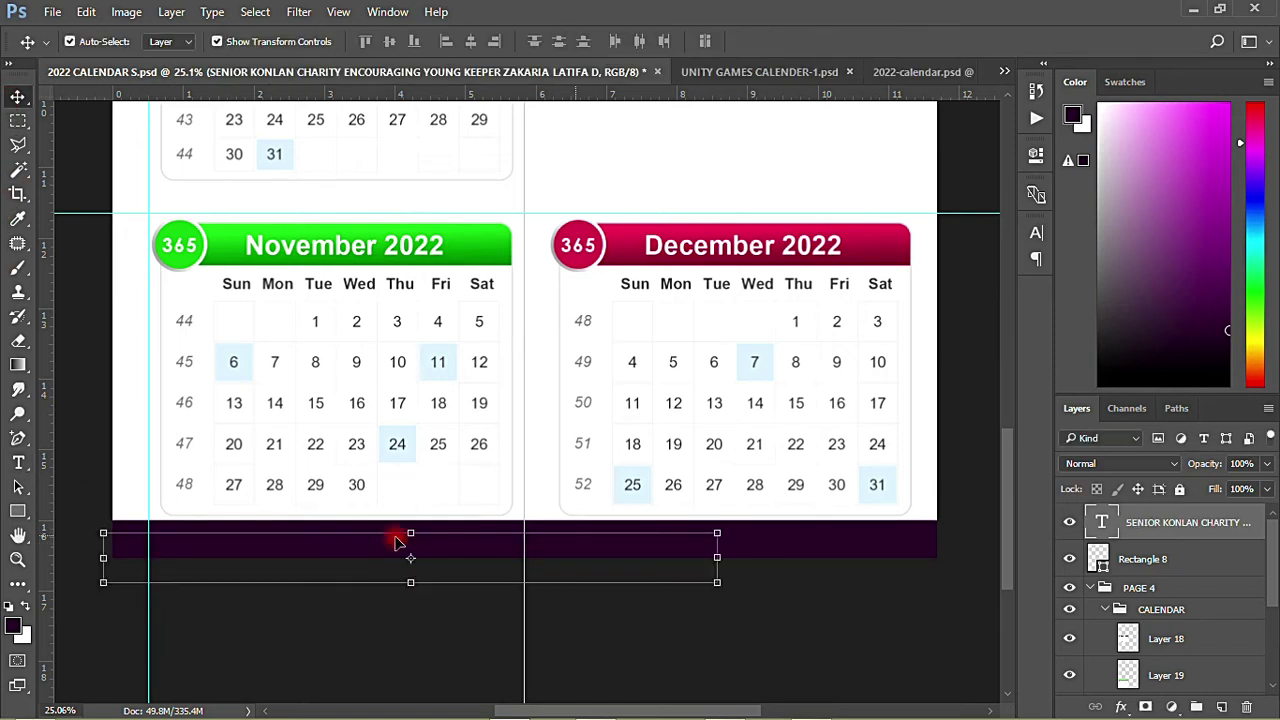
# Set the footer caption's text colour to white (ffffff)
pyautogui.click(1034, 235)
pyautogui.click(970, 350)
pyautogui.write('ffffff')
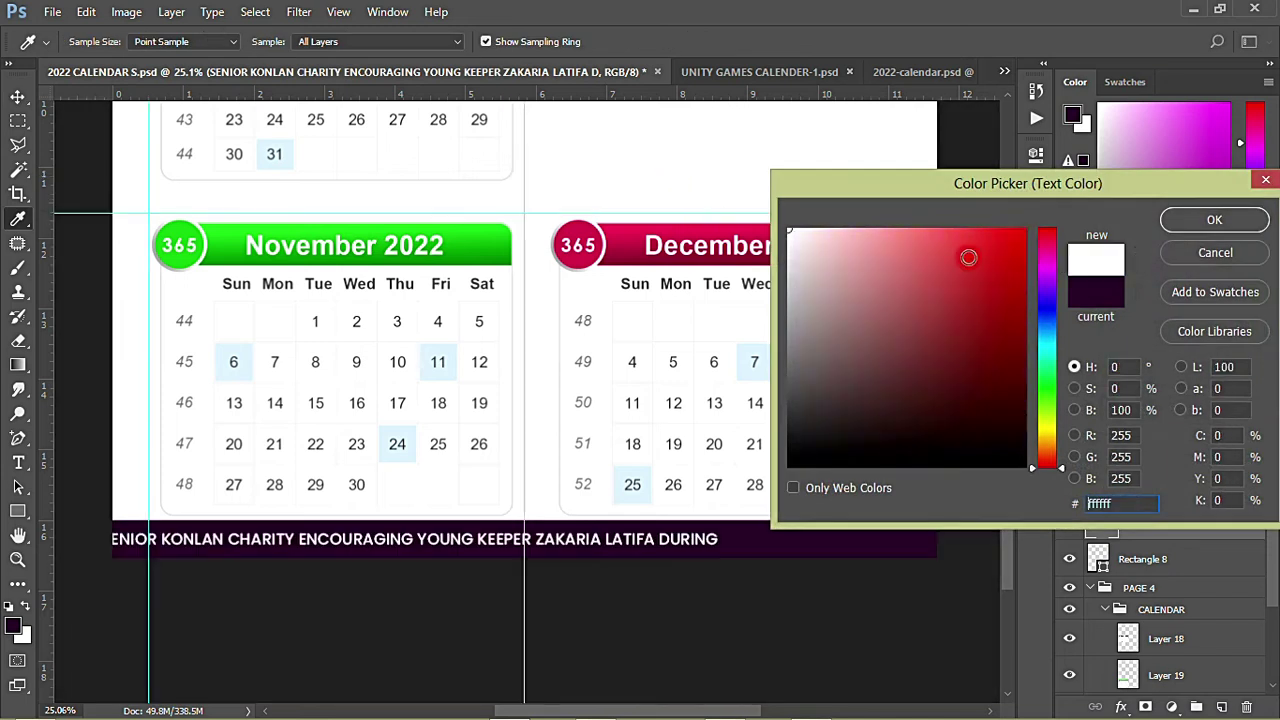
pyautogui.click(1174, 224)
pyautogui.click(897, 283)
# Move the caption into the middle of the dark footer bar and set its leading to Auto
pyautogui.click(594, 543)
pyautogui.moveTo(594, 543); pyautogui.dragTo(740, 532)
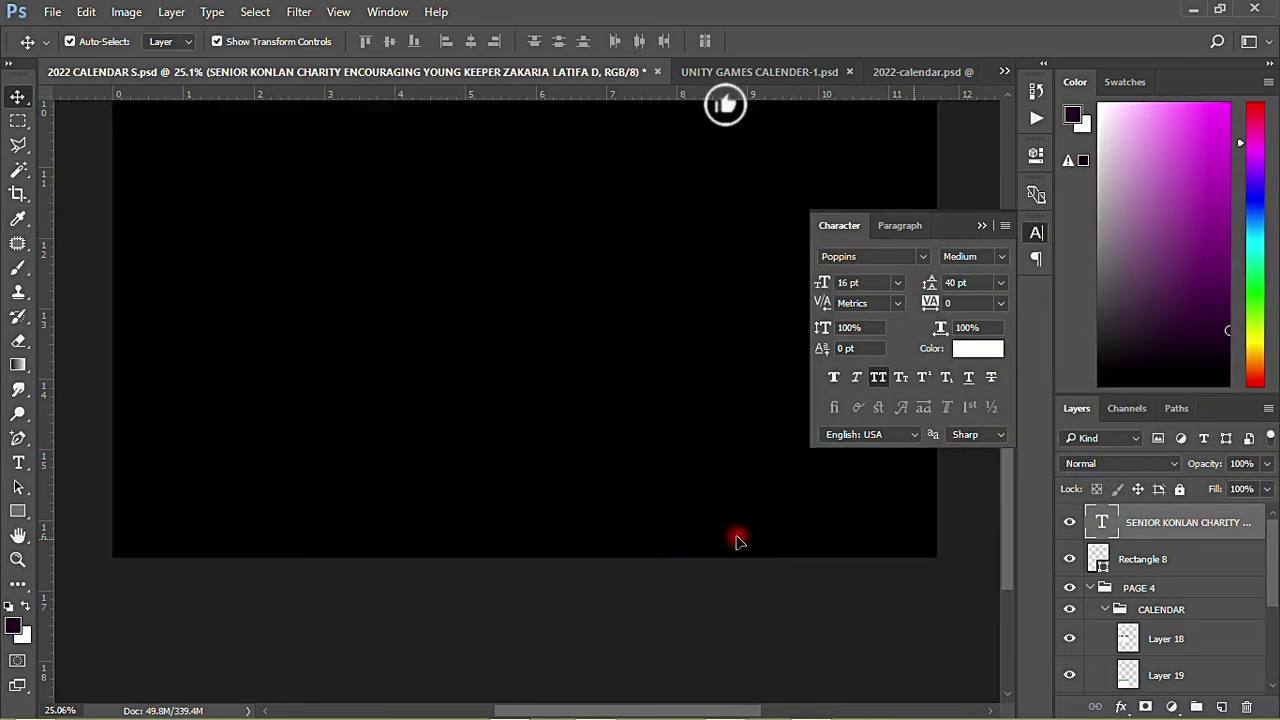
pyautogui.click(1000, 283)
pyautogui.click(965, 292)
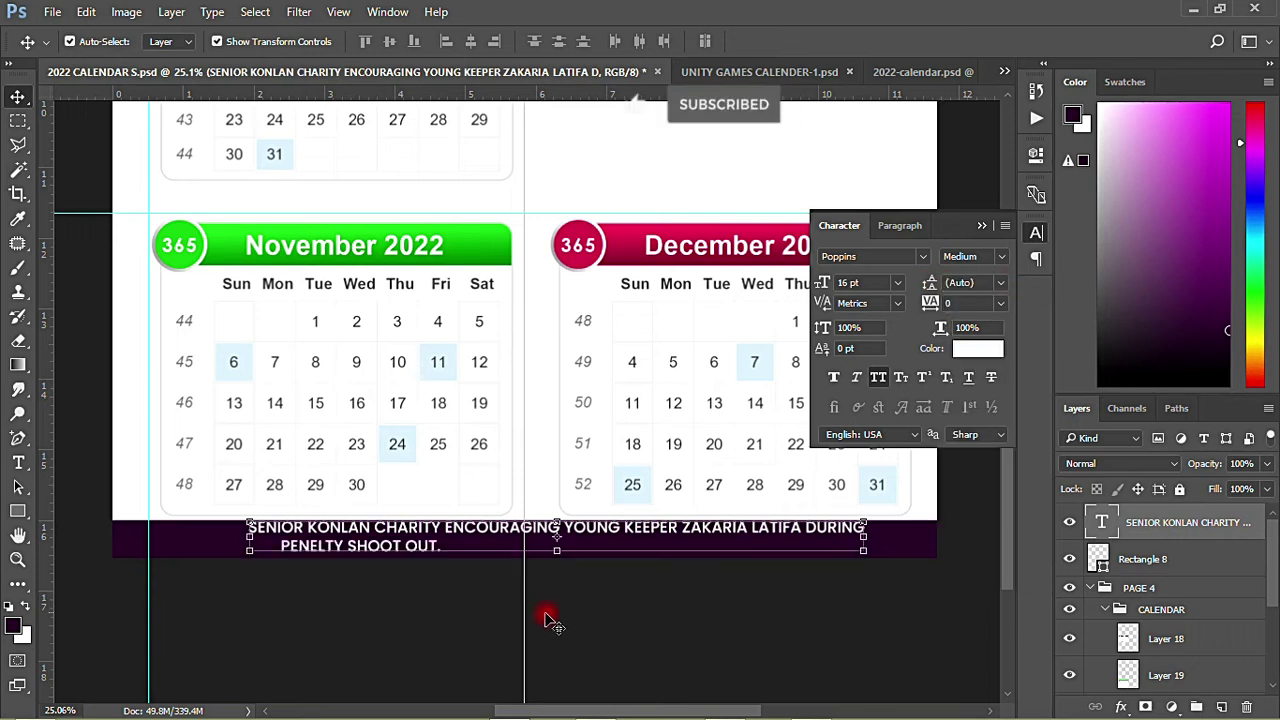
# Centre the caption's second line, "PENELTY SHOOT OUT.", under the first by deleting the surplus blank space after its text
pyautogui.click(902, 225)
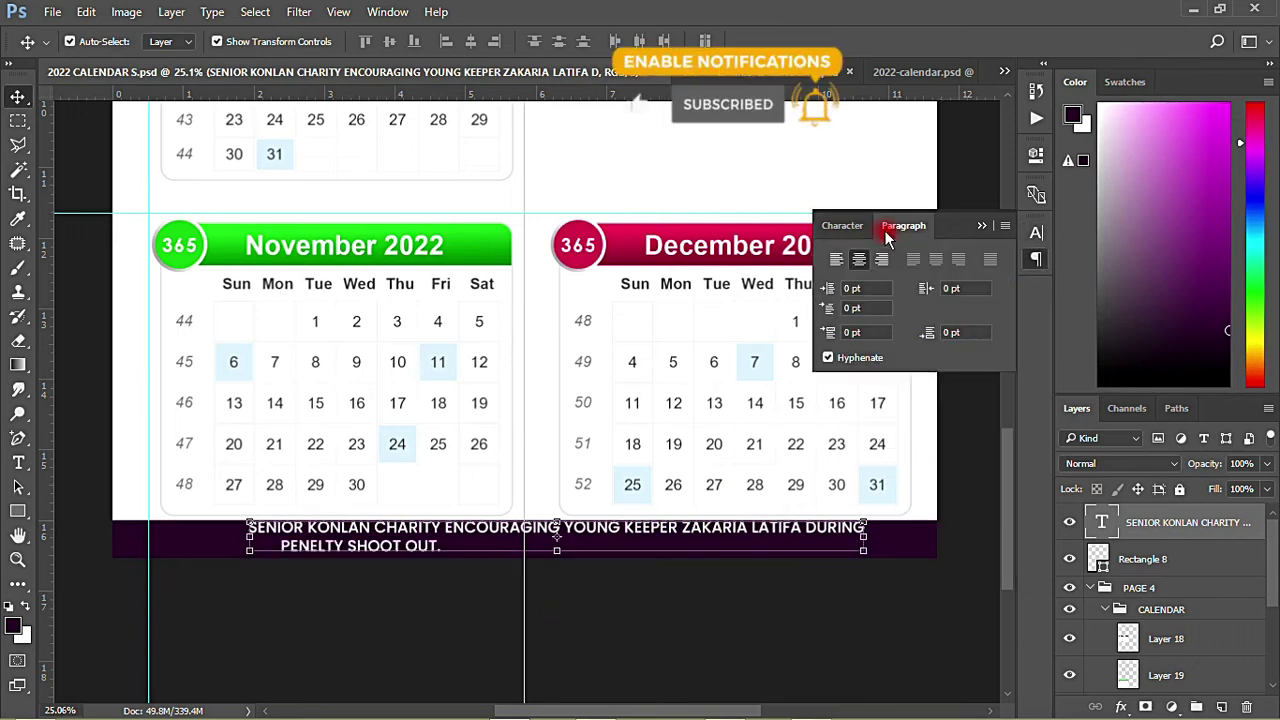
pyautogui.click(839, 261)
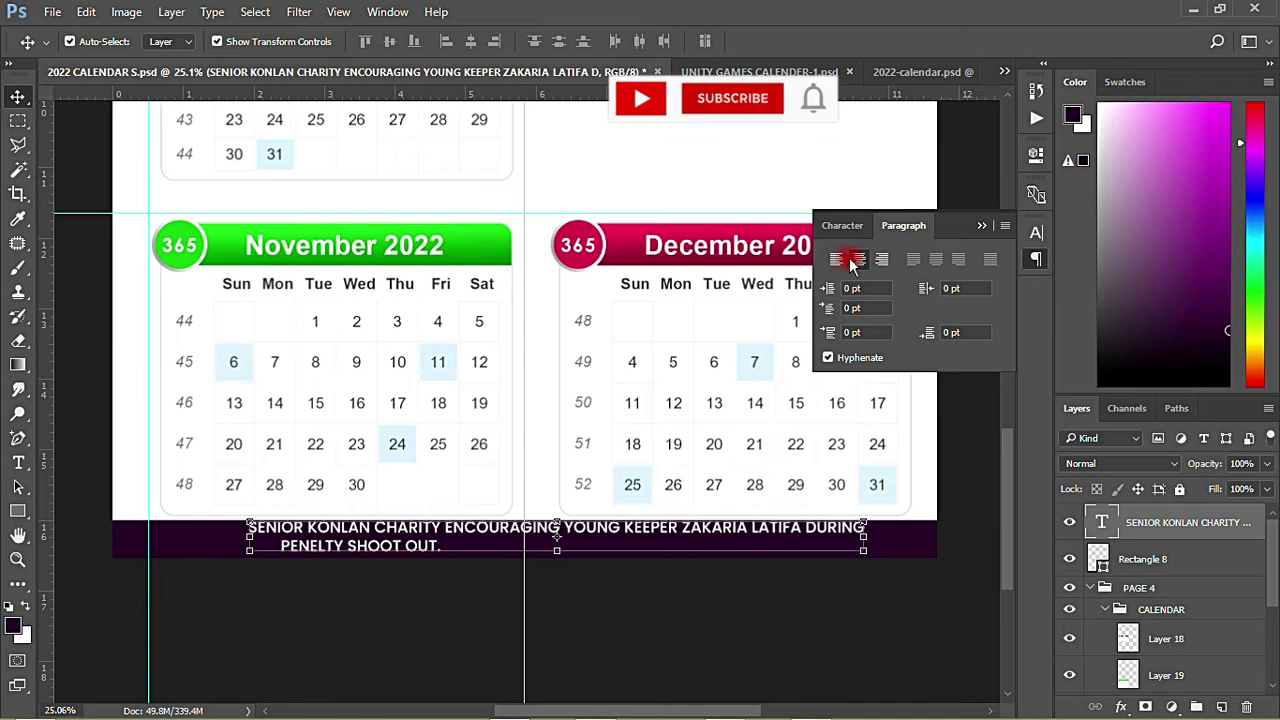
pyautogui.click(18, 462)
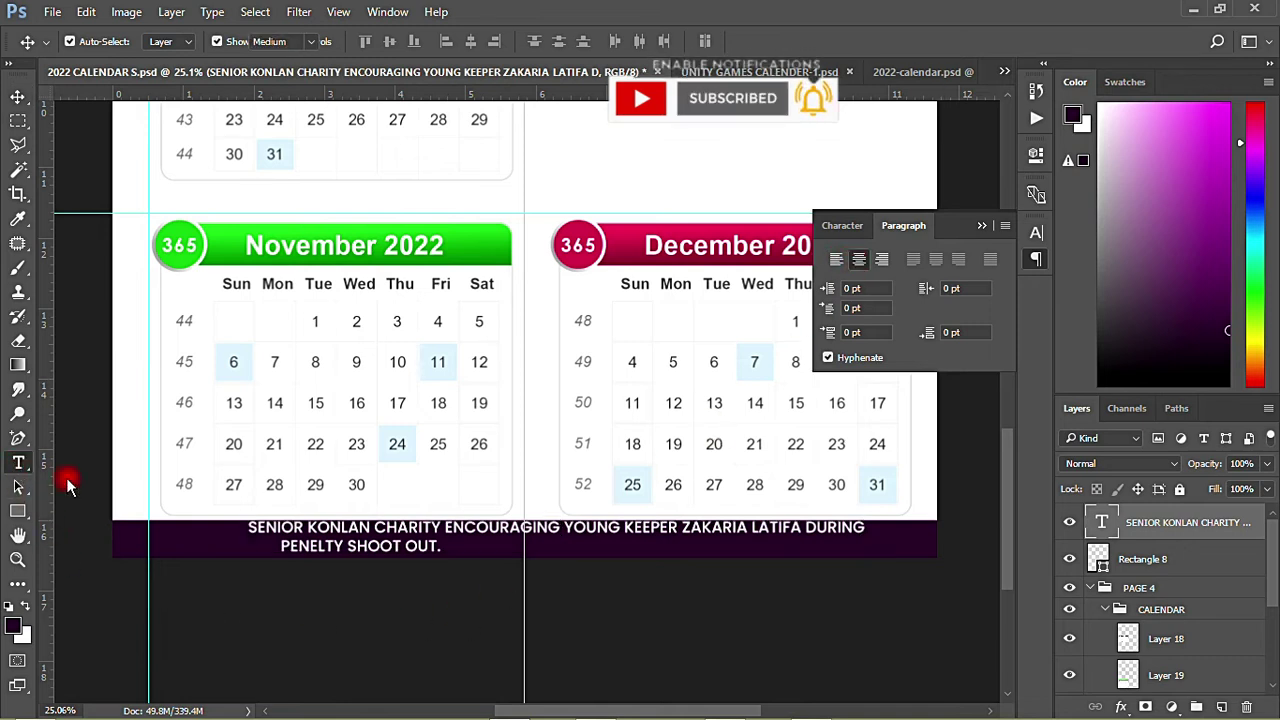
pyautogui.click(280, 551)
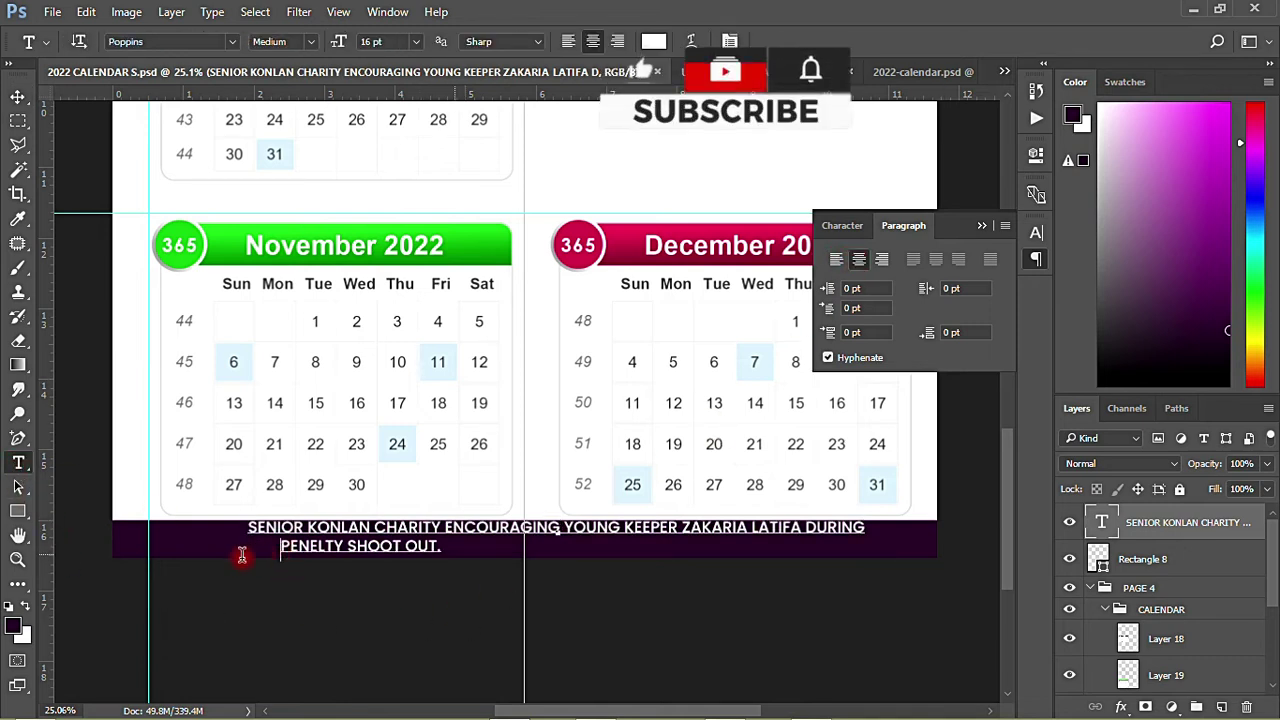
pyautogui.tripleClick(242, 556)
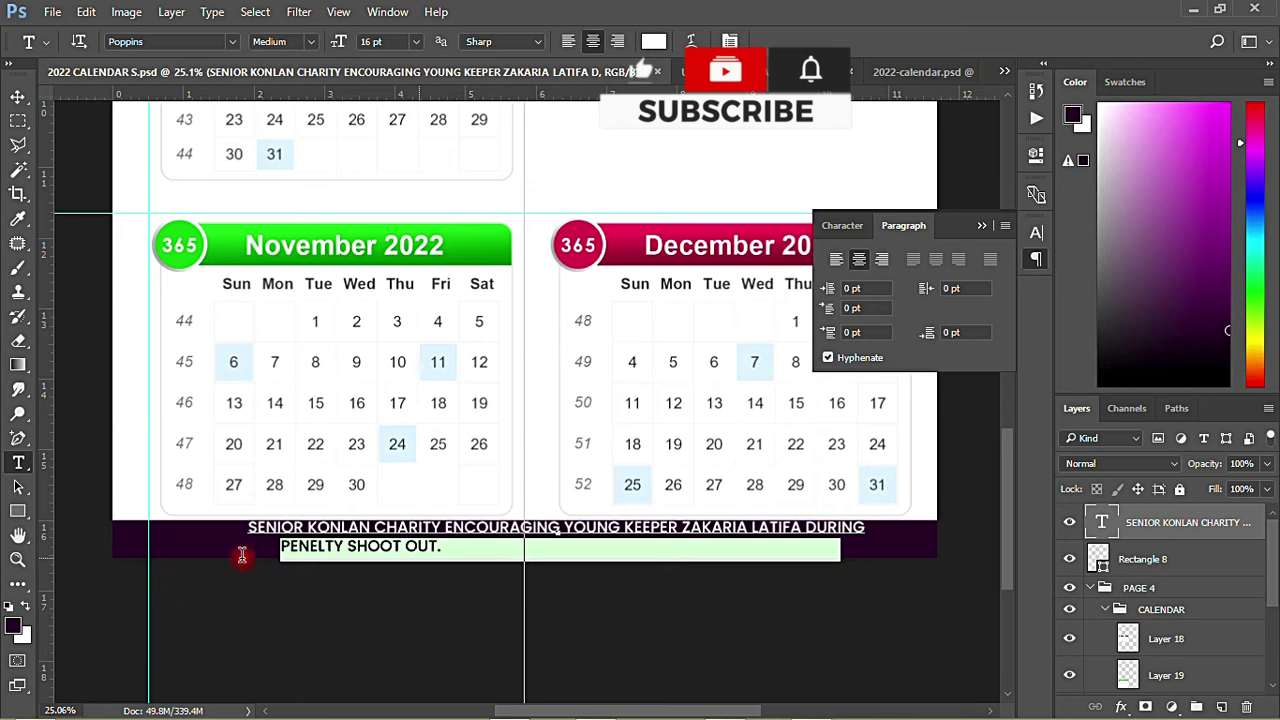
pyautogui.click(441, 550)
pyautogui.press('BackSpace')
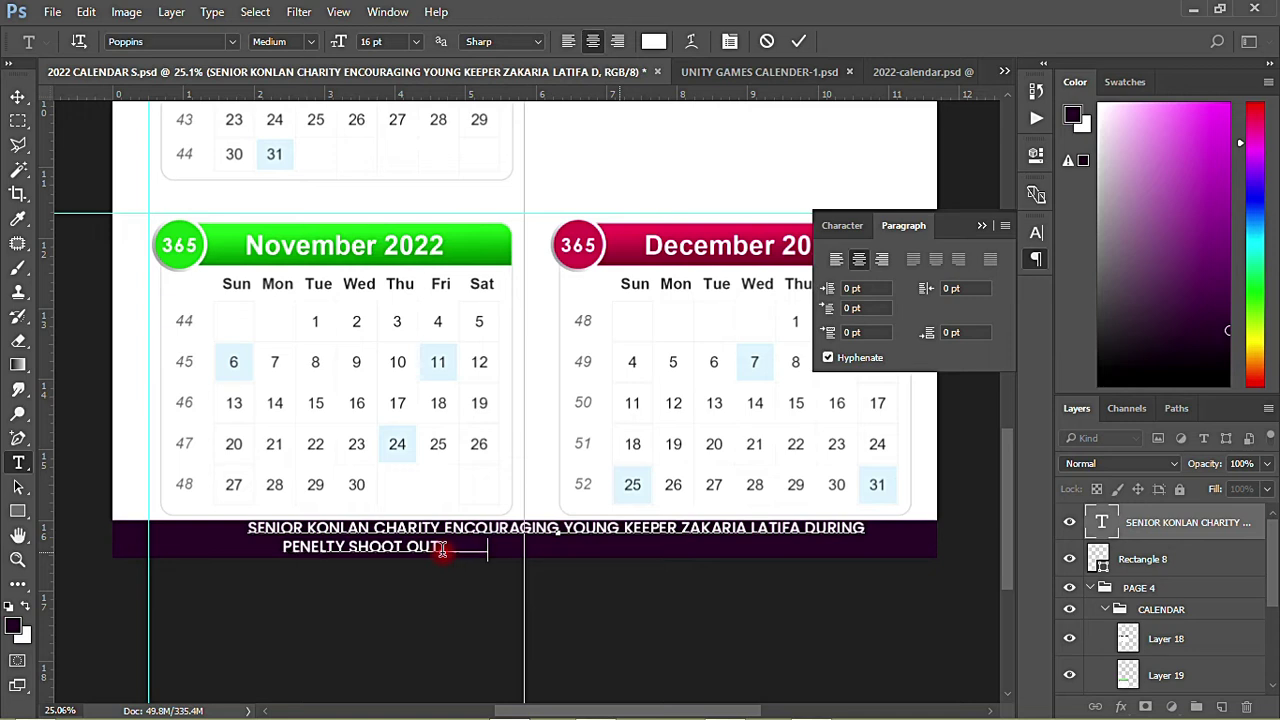
pyautogui.write('.')
pyautogui.moveTo(495, 556); pyautogui.dragTo(942, 540)
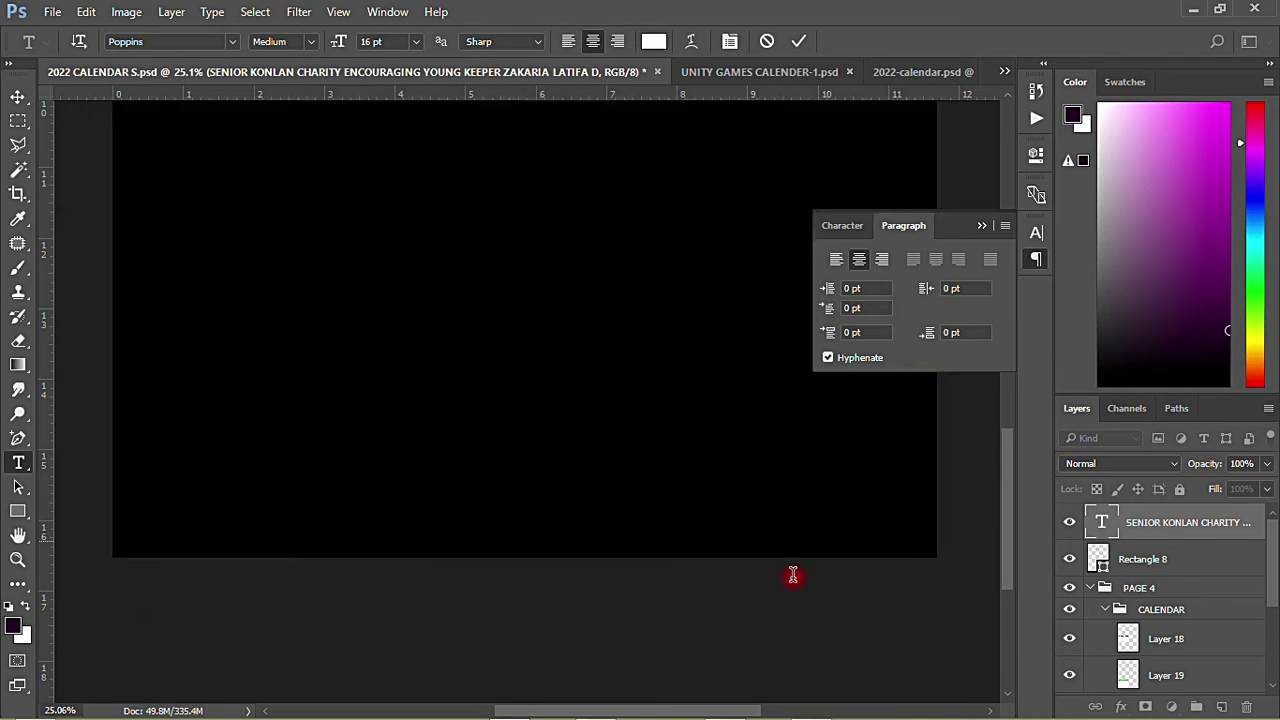
pyautogui.press('BackSpace')
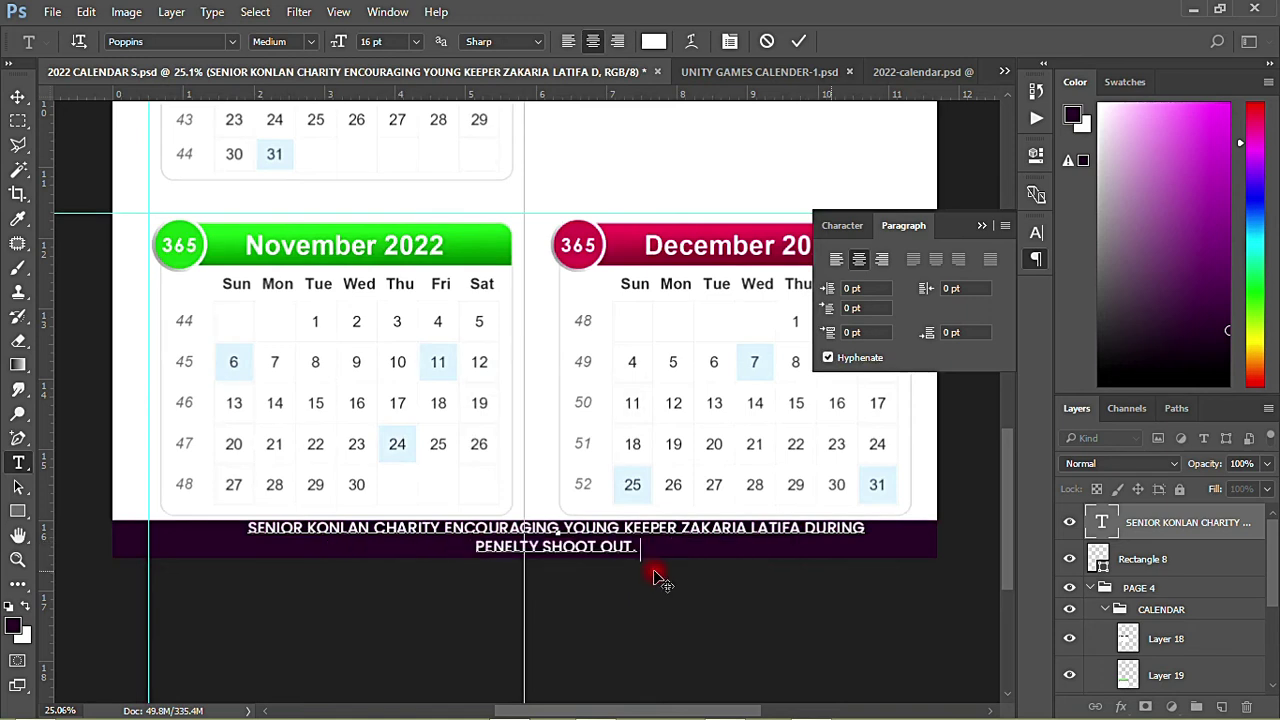
pyautogui.click(18, 96)
# Move the November and December calendars up together to leave a gap above the footer bar
pyautogui.scroll(-2, 334, 663)
pyautogui.scroll(-10, 334, 663)
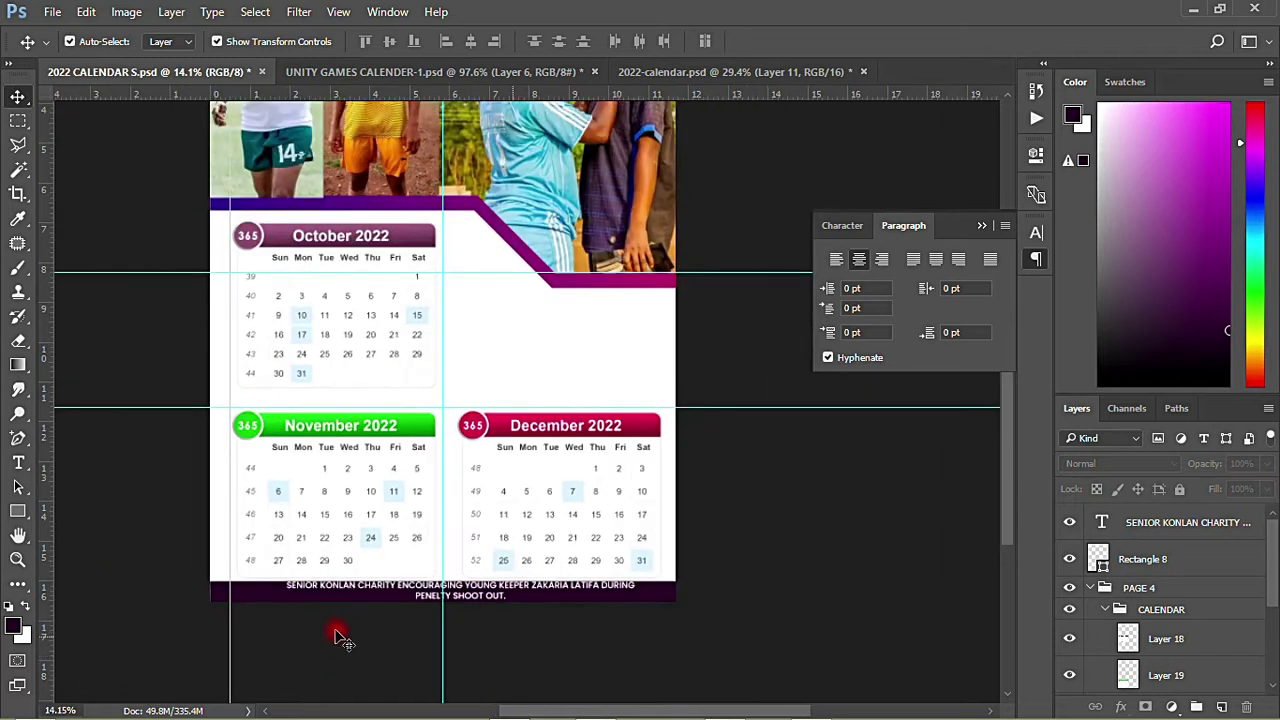
pyautogui.click(322, 476)
pyautogui.keyDown('shift'); pyautogui.click(563, 490); pyautogui.keyUp('shift')
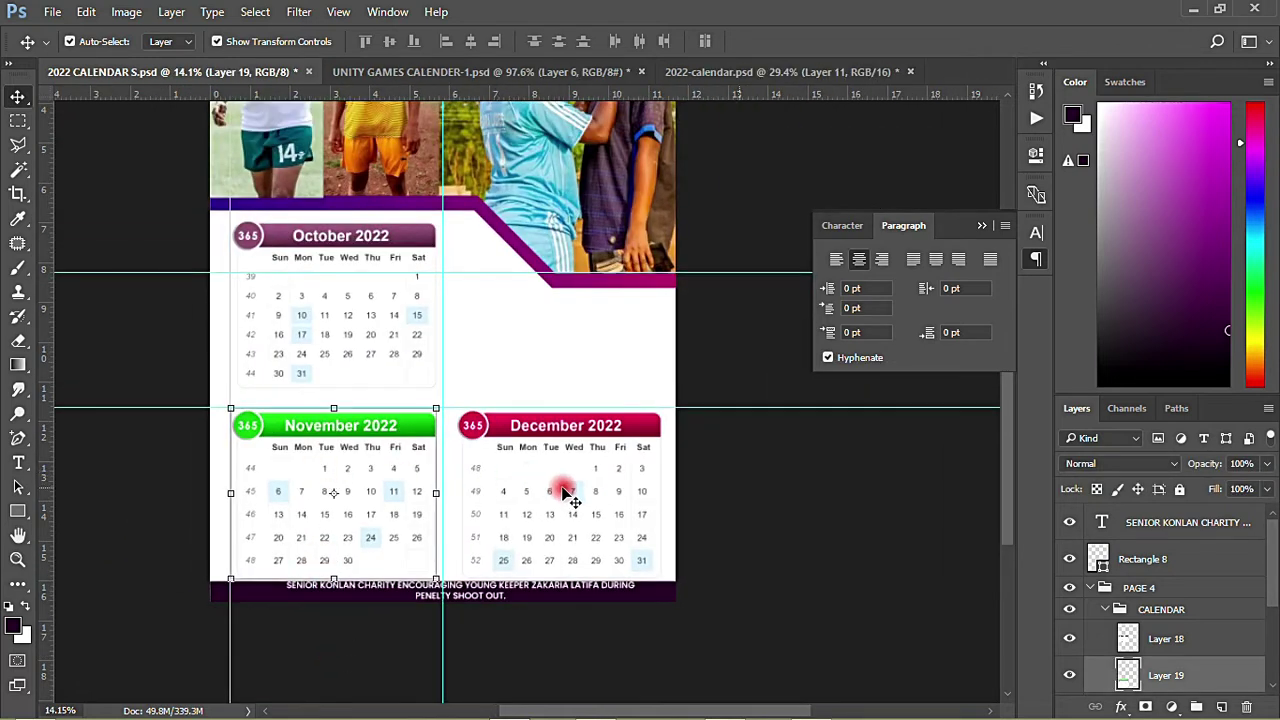
pyautogui.hotkey('shift', 'Up')
pyautogui.hotkey('shift', 'Up')
pyautogui.hotkey('shift', 'Up')
pyautogui.hotkey('shift', 'Up')
pyautogui.hotkey('shift', 'Up')
pyautogui.hotkey('shift', 'Up')
pyautogui.hotkey('shift', 'Up')
pyautogui.hotkey('shift', 'Up')
pyautogui.hotkey('shift', 'Up')
pyautogui.hotkey('shift', 'Up')
pyautogui.hotkey('shift', 'Up')
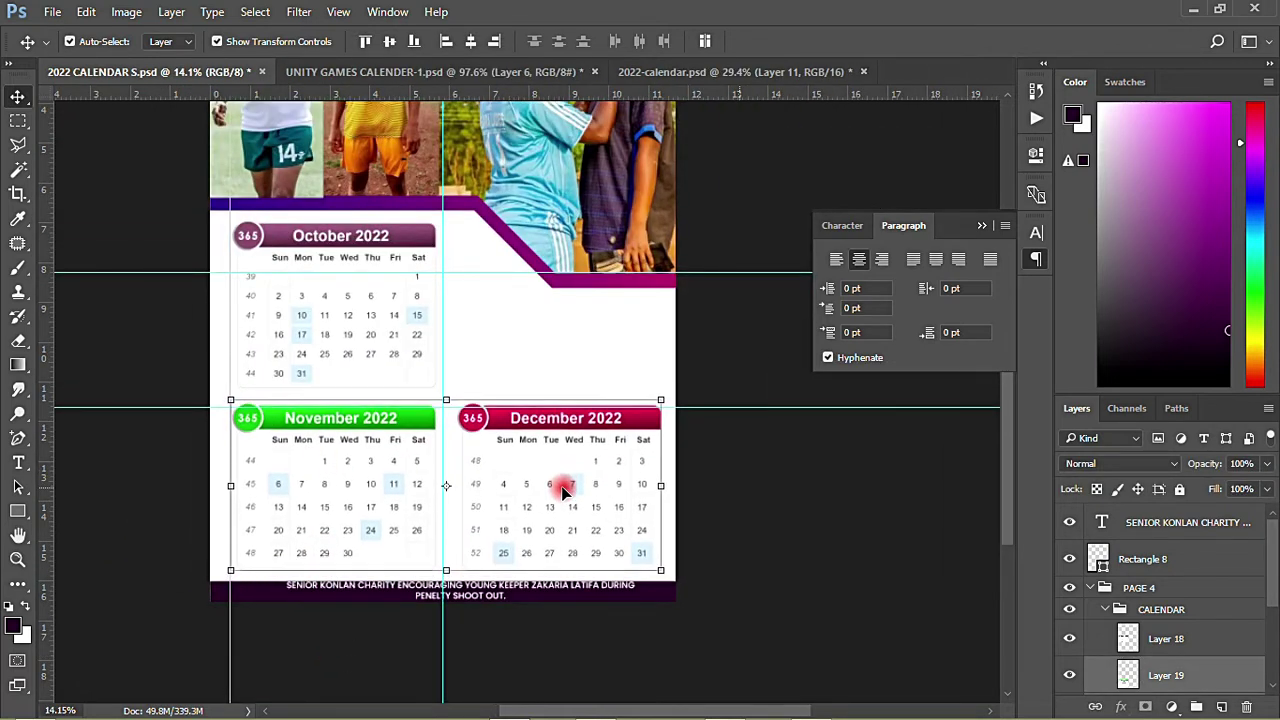
pyautogui.hotkey('shift', 'Up')
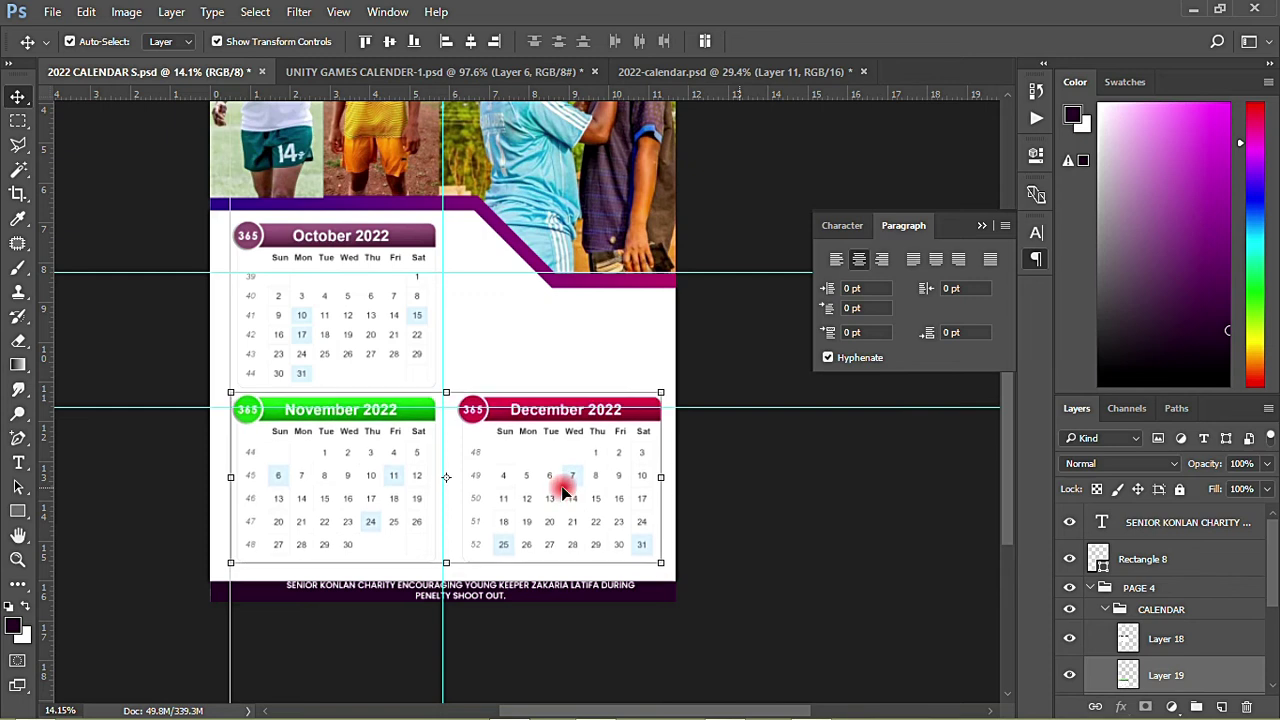
pyautogui.click(794, 606)
# Stretch the dark footer rectangle upward to about 140% of its height
pyautogui.scroll(2, 457, 663)
pyautogui.click(163, 566)
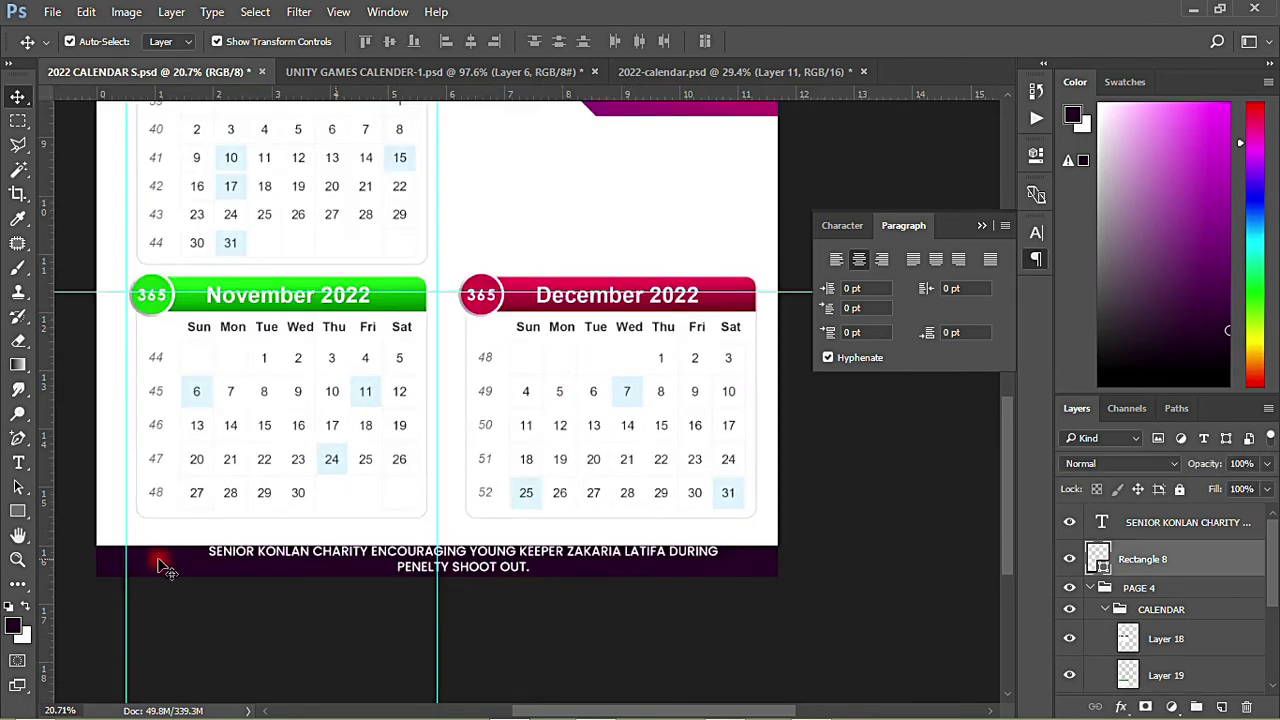
pyautogui.moveTo(512, 540); pyautogui.dragTo(512, 518)
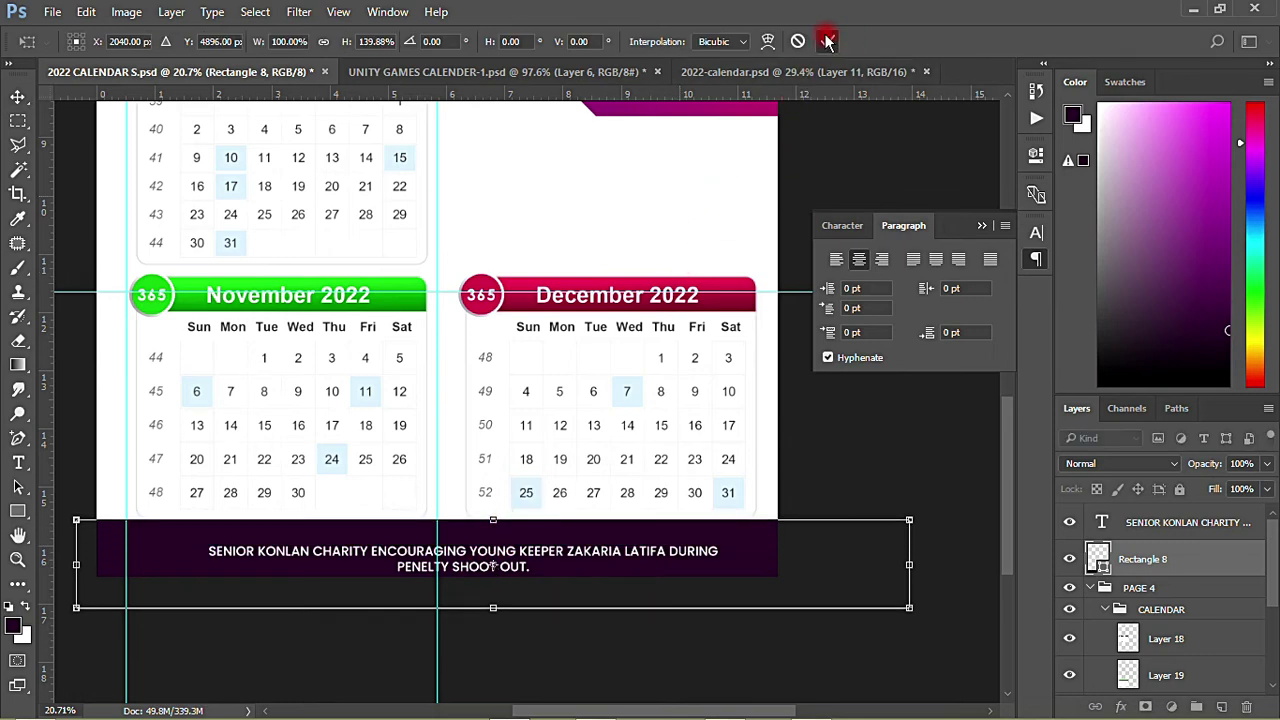
pyautogui.click(826, 40)
# Move the caption up slightly within the taller footer bar and set its font size to 20 pt
pyautogui.moveTo(519, 555); pyautogui.dragTo(512, 544)
pyautogui.click(859, 238)
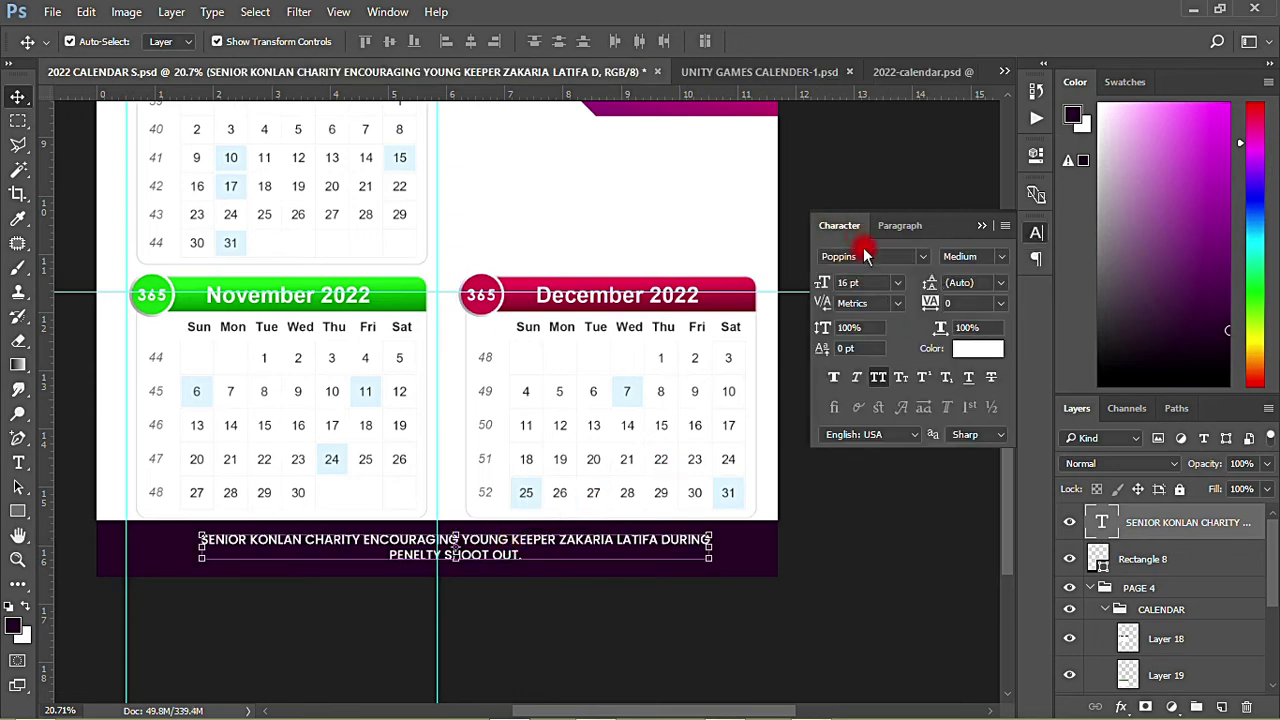
pyautogui.click(898, 286)
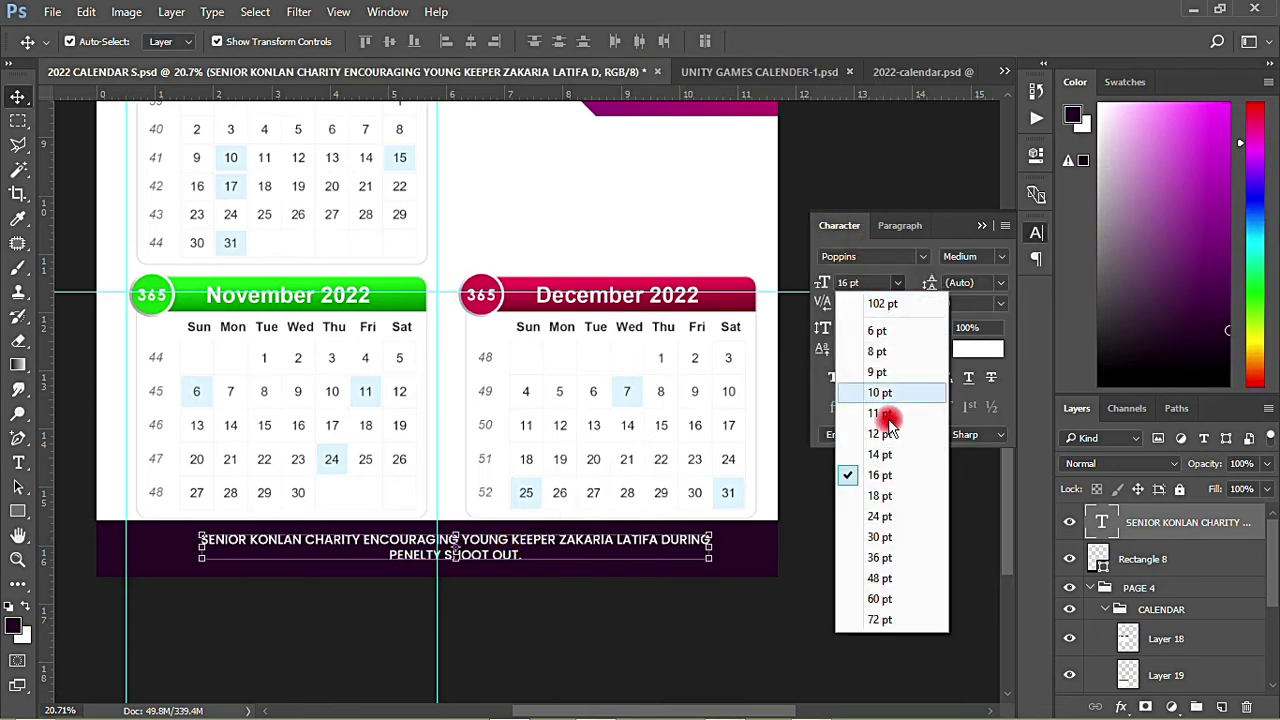
pyautogui.click(892, 502)
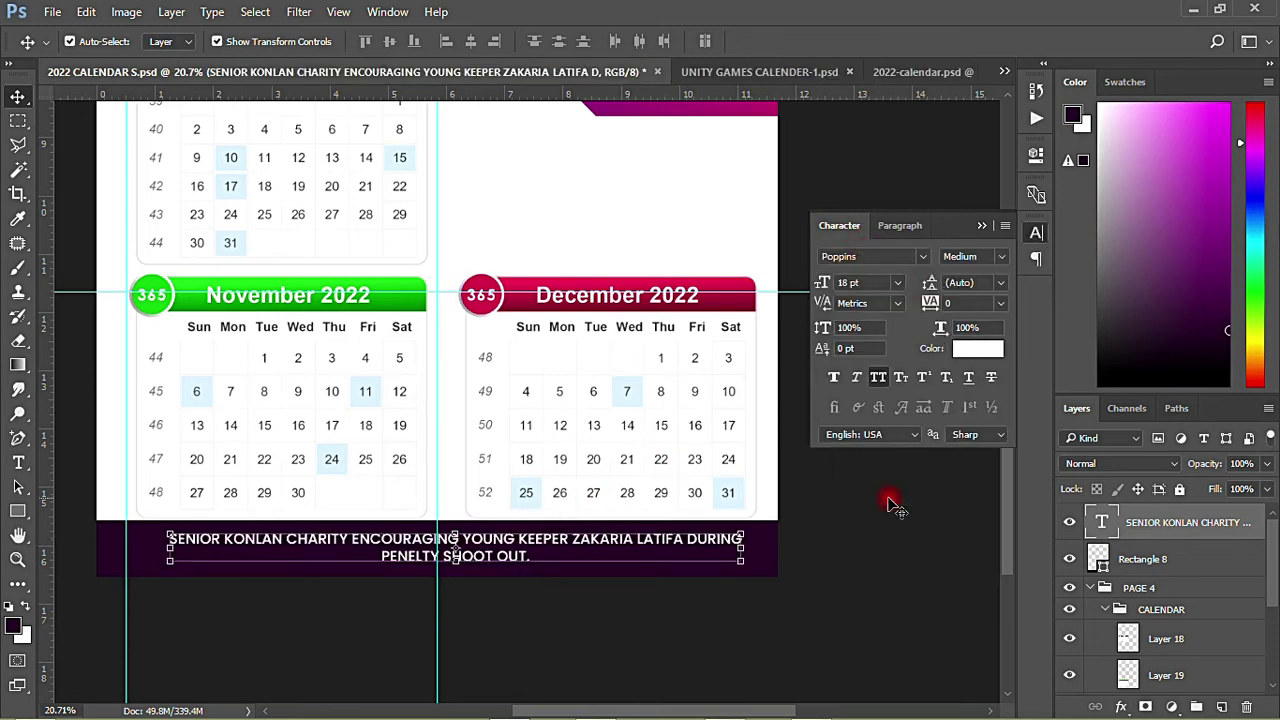
pyautogui.click(899, 287)
pyautogui.click(885, 514)
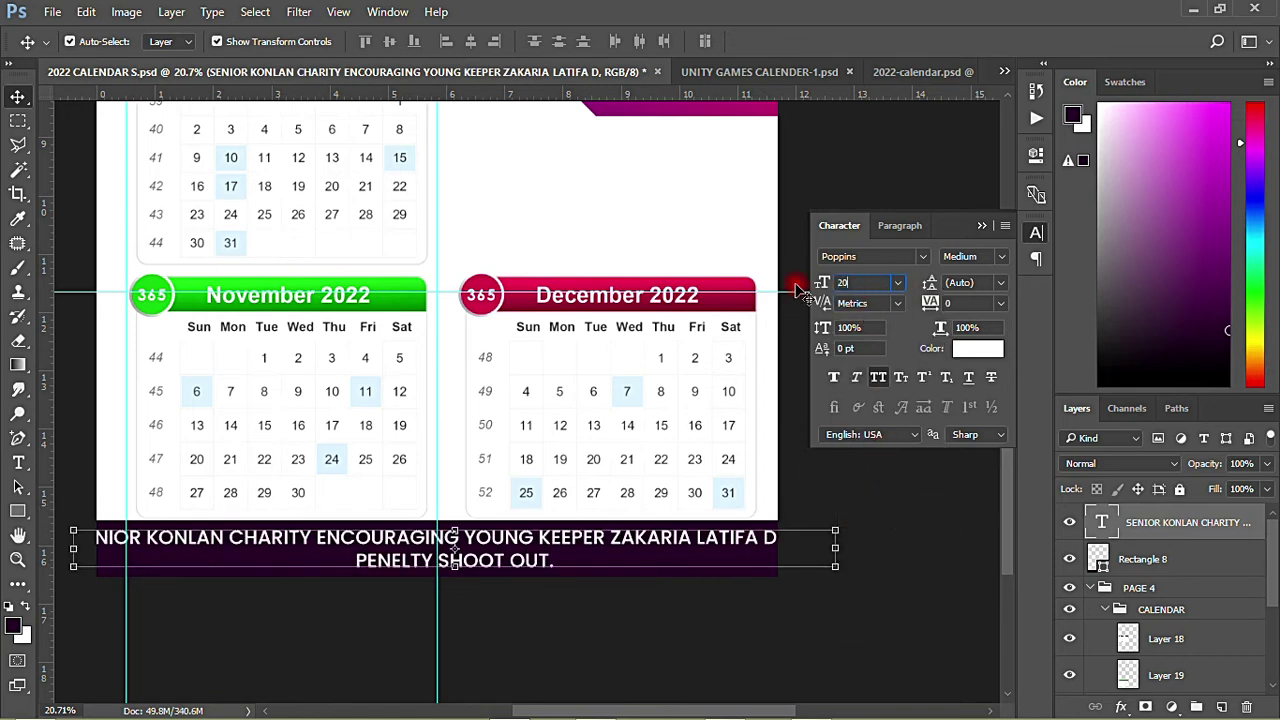
pyautogui.press('Return')
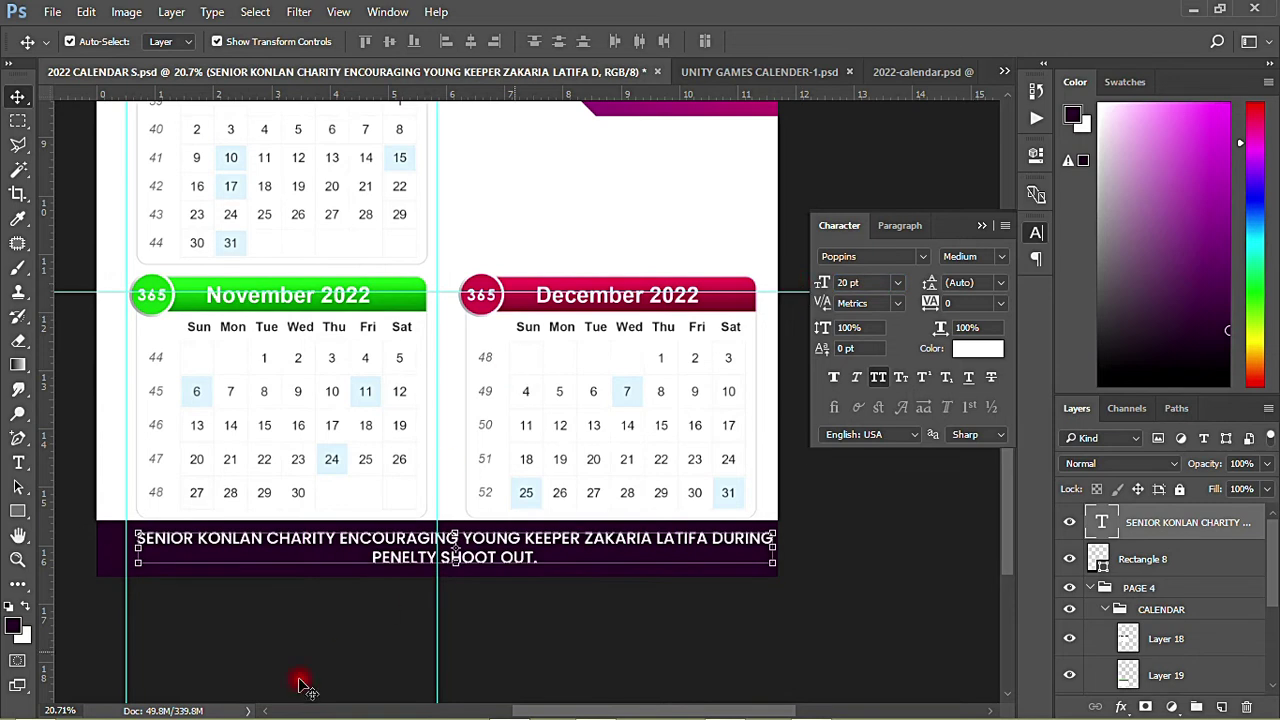
# Move the caption slightly left to centre it in the footer bar and save the document
pyautogui.click(337, 640)
pyautogui.moveTo(505, 540); pyautogui.dragTo(491, 550)
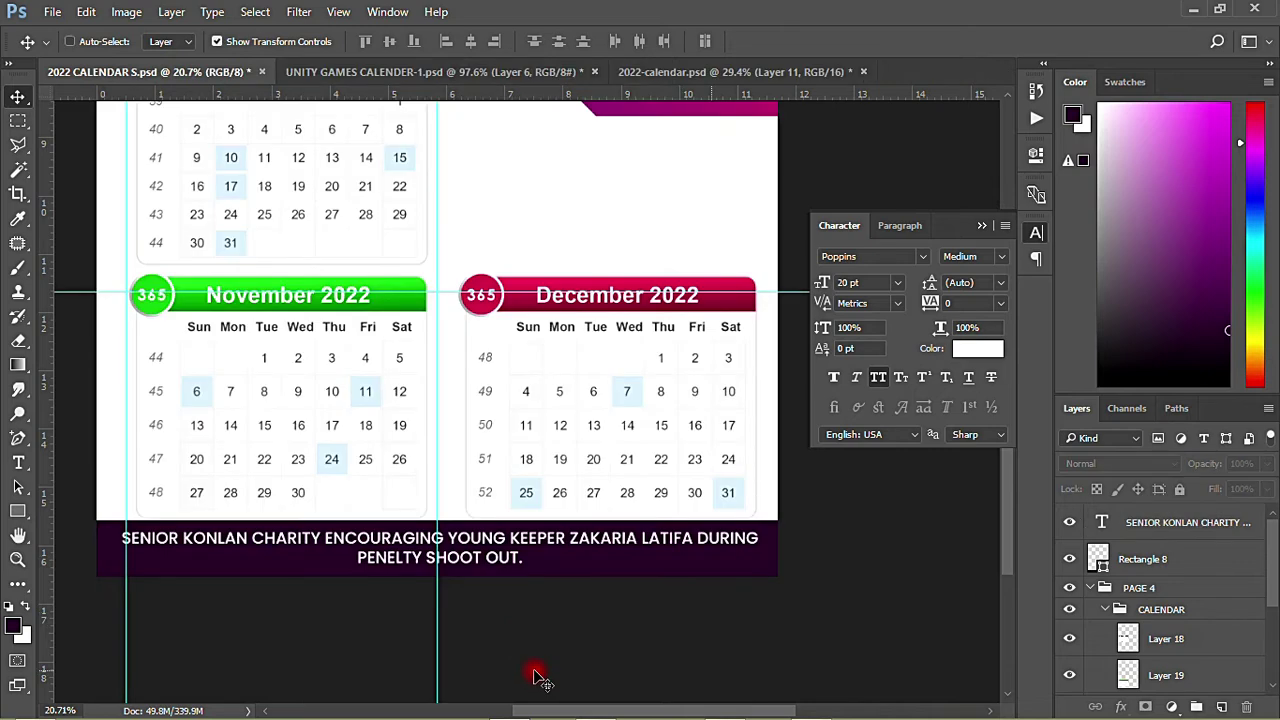
pyautogui.scroll(-2, 537, 678)
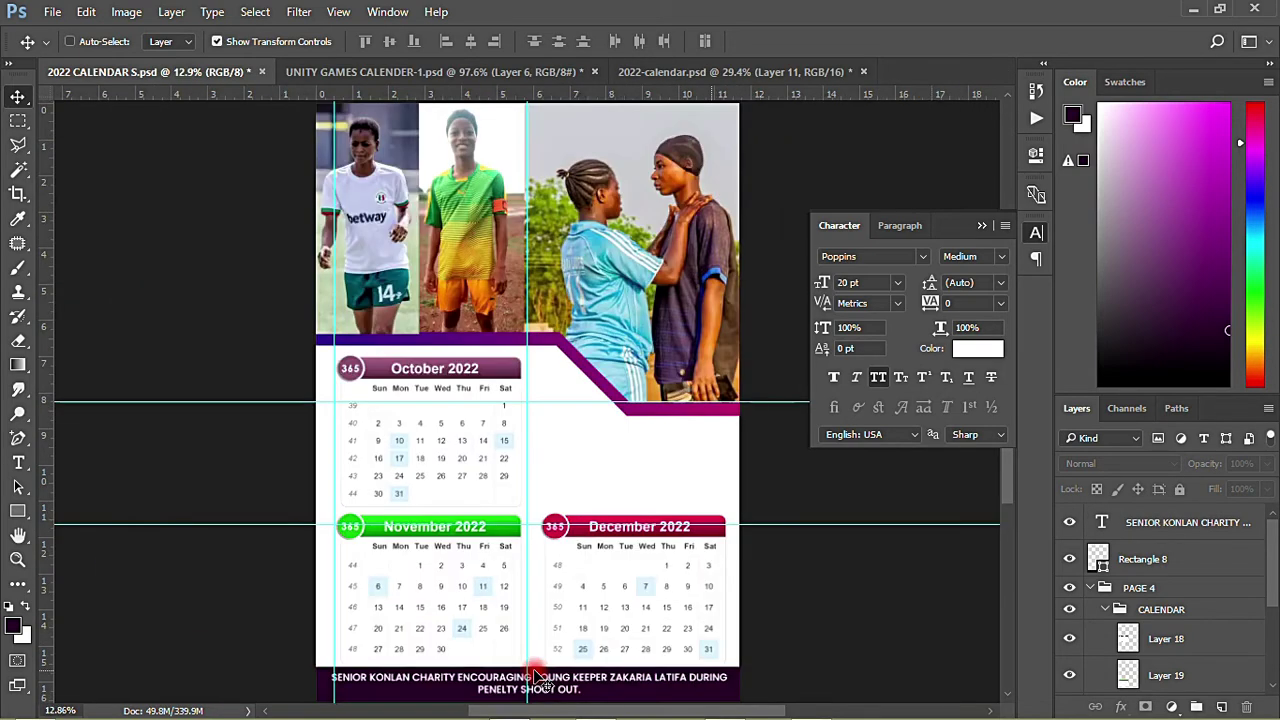
pyautogui.click(1033, 232)
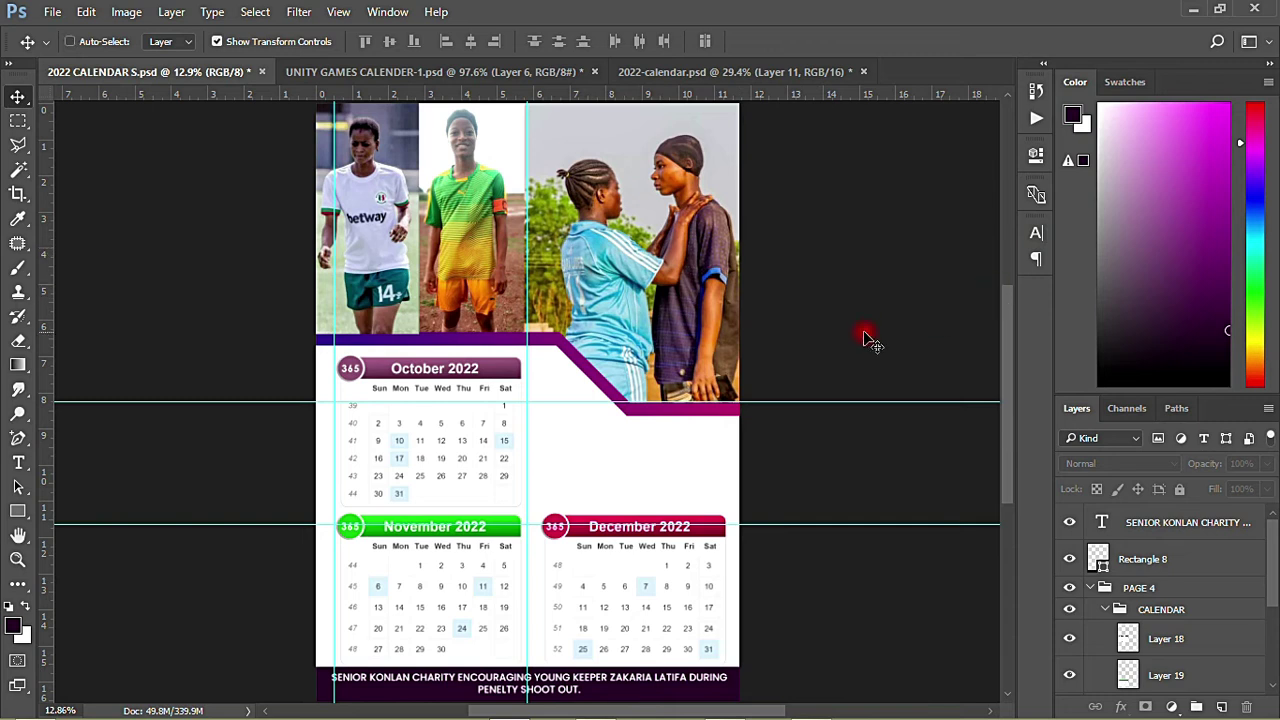
pyautogui.hotkey('ctrl', 's')
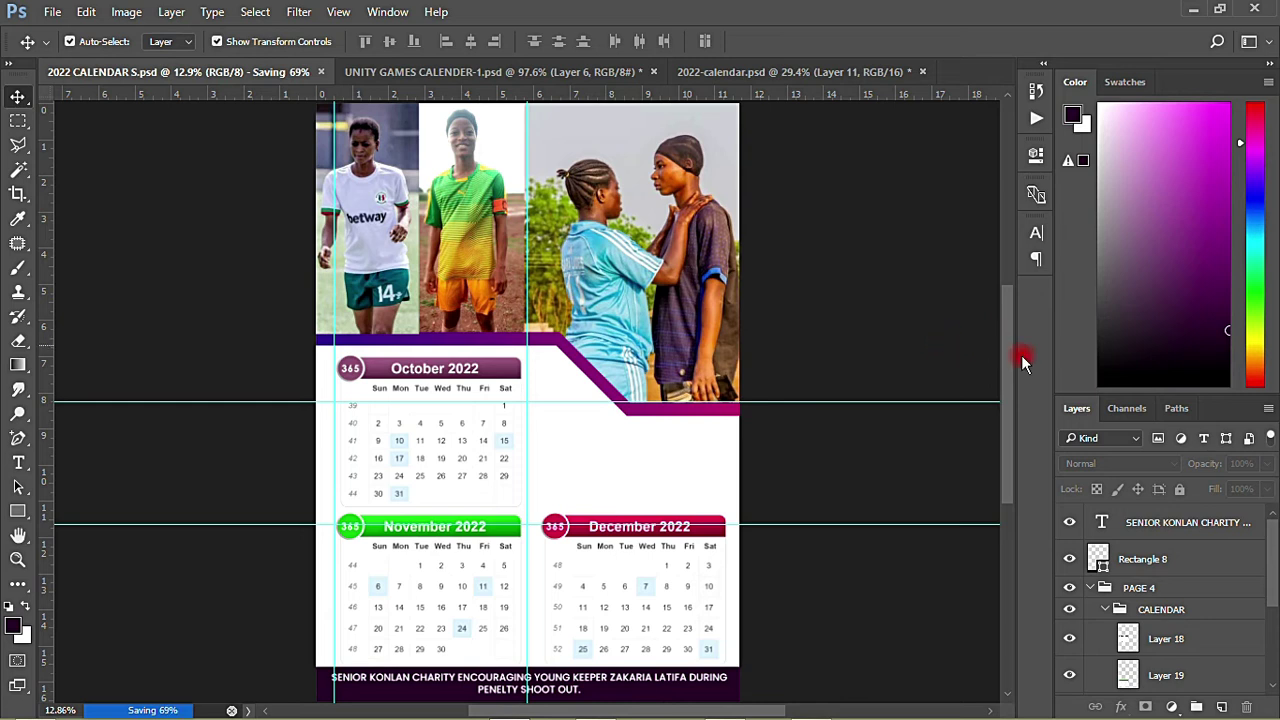
# Place the caption layer and the Rectangle 8 footer layer inside the PAGE 4 group and save the document
pyautogui.click(1094, 589)
pyautogui.click(1155, 576)
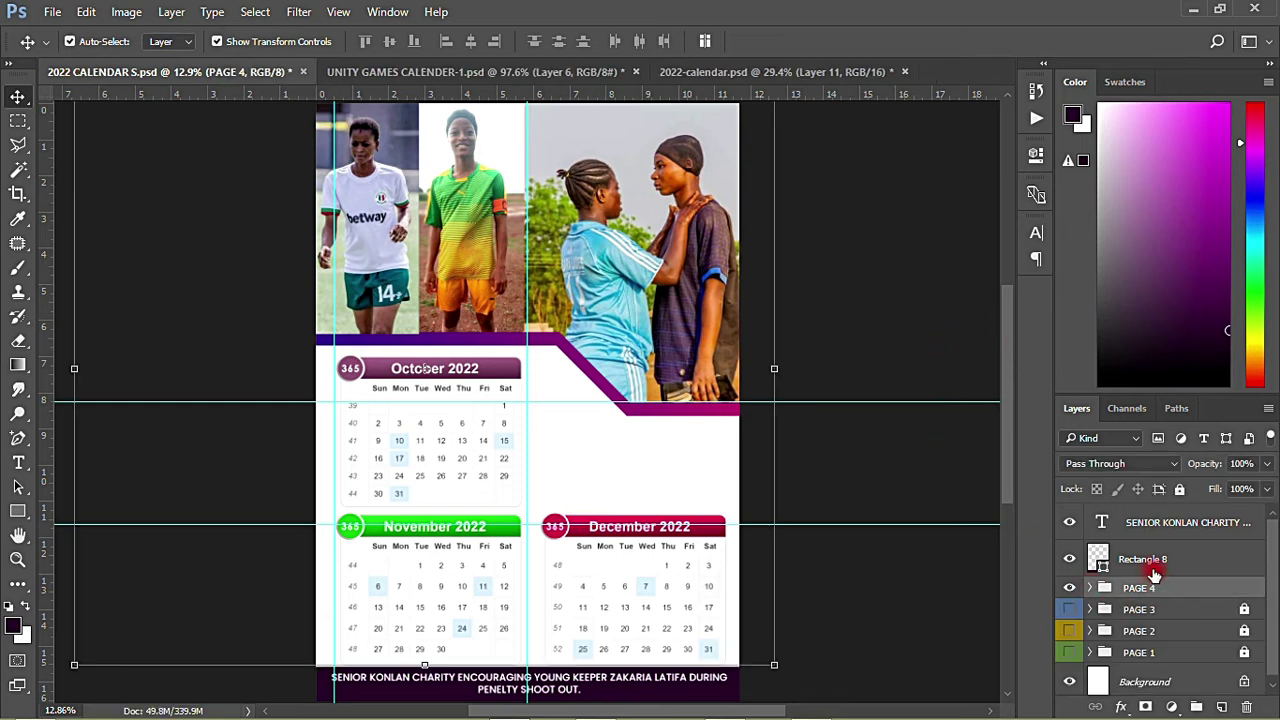
pyautogui.moveTo(1157, 551); pyautogui.dragTo(1154, 588)
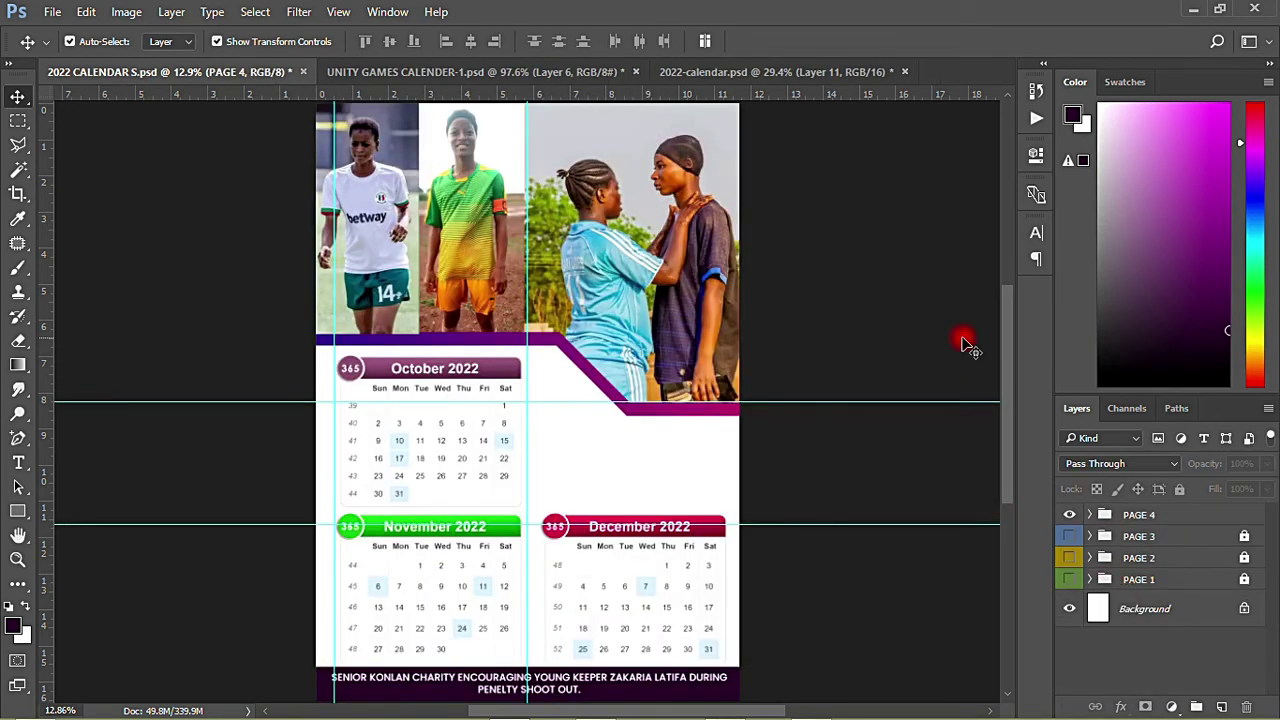
pyautogui.click(866, 322)
pyautogui.hotkey('ctrl', 's')
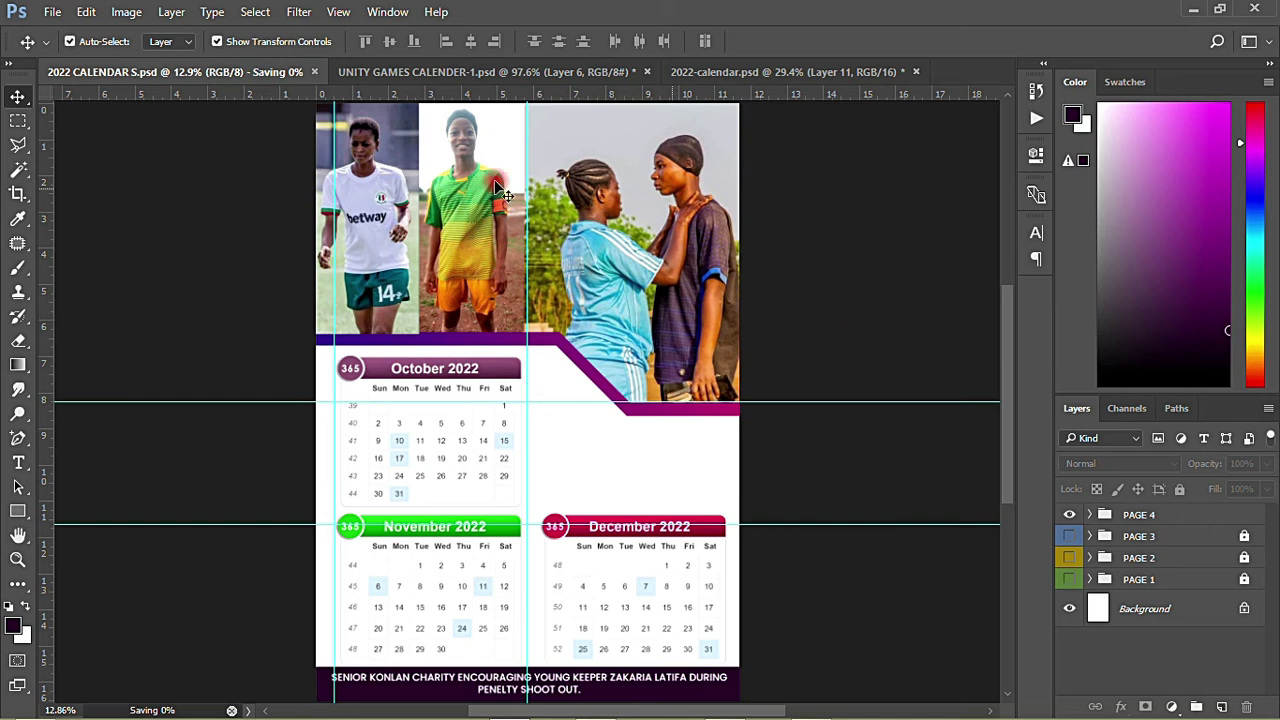
# Clear the guides from the calendar page
pyautogui.click(338, 12)
pyautogui.click(370, 440)
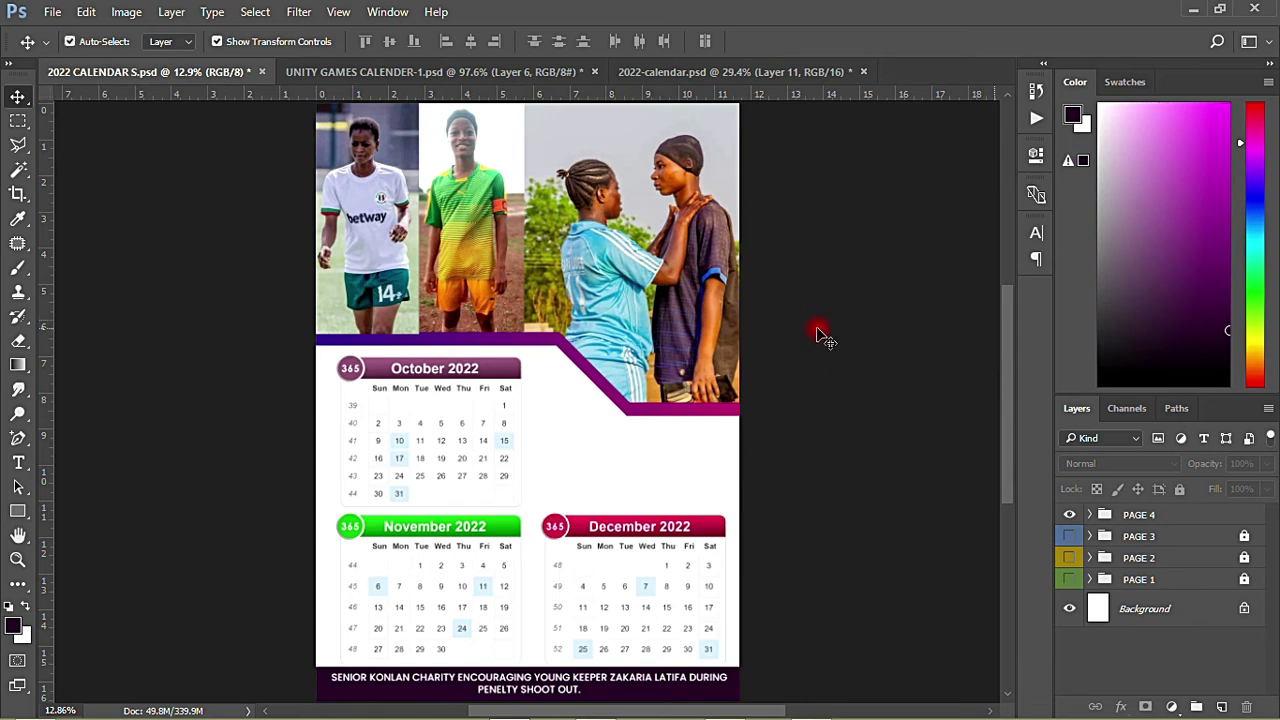
pyautogui.scroll(-2, 1014, 370)
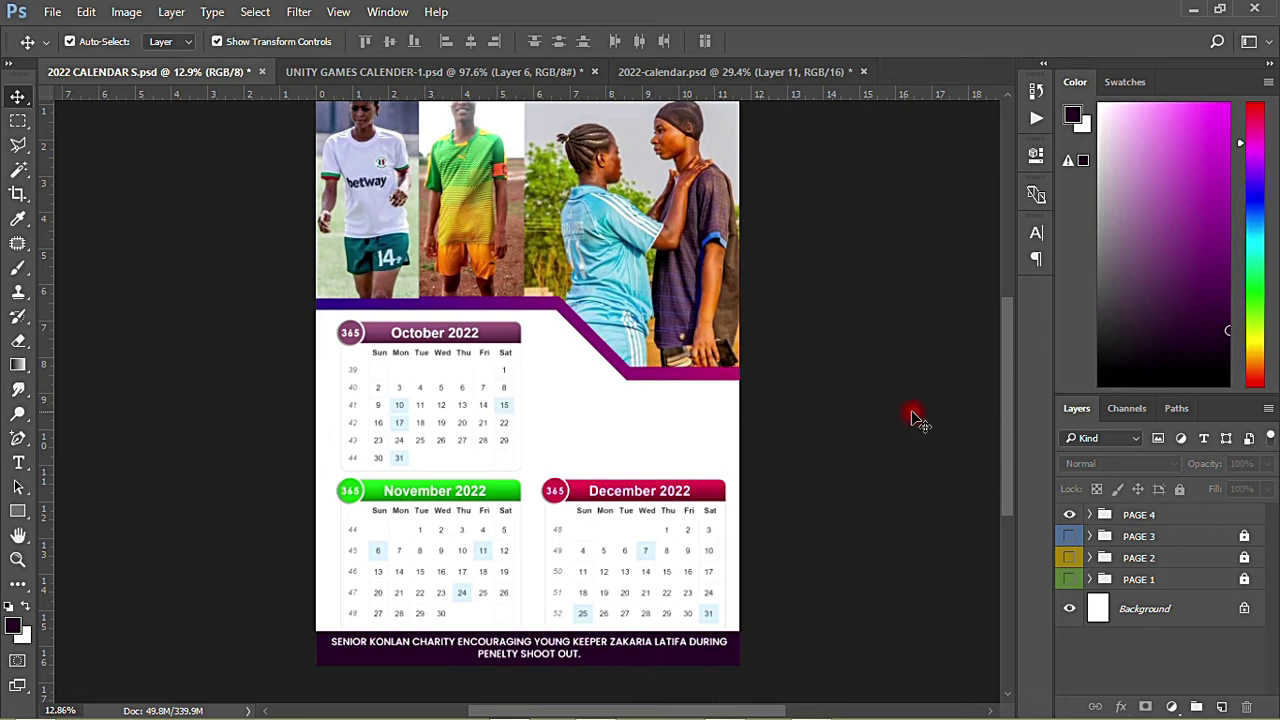
# Recolour the footer rectangle purple (4d0594) by sampling the divider stripe below the photos, and save the document
pyautogui.click(745, 663)
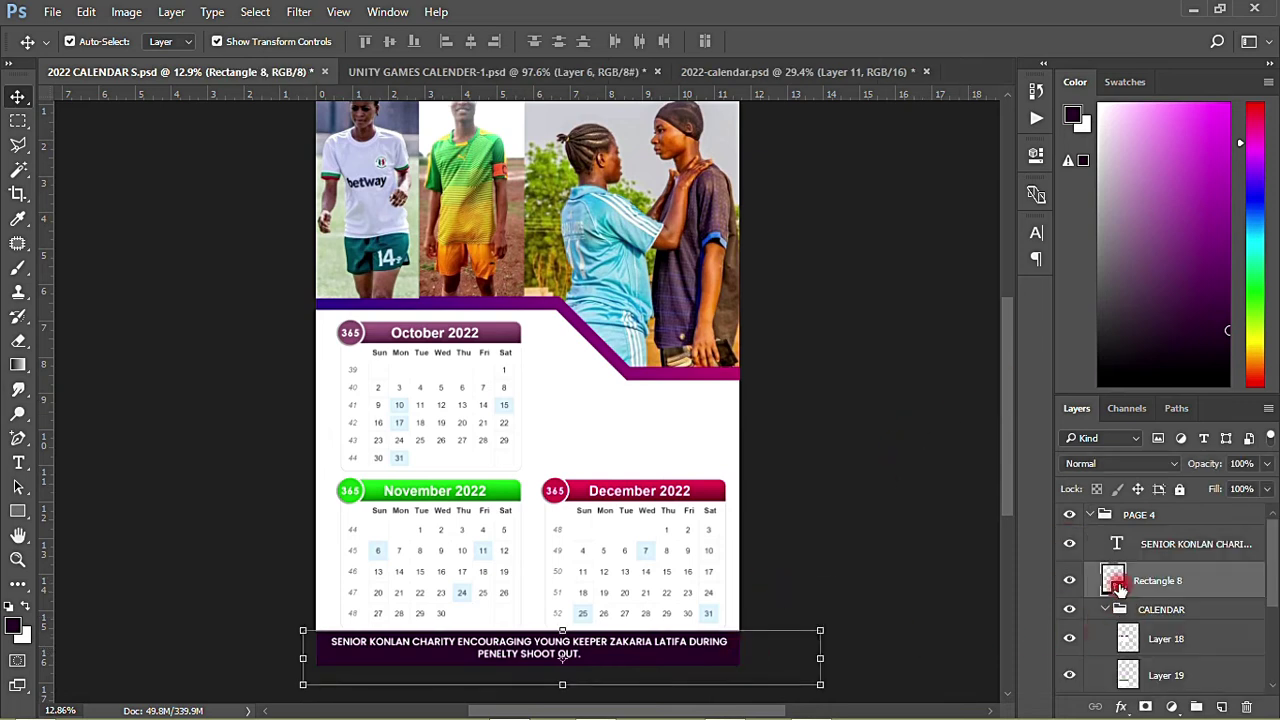
pyautogui.doubleClick(1115, 582)
pyautogui.click(384, 304)
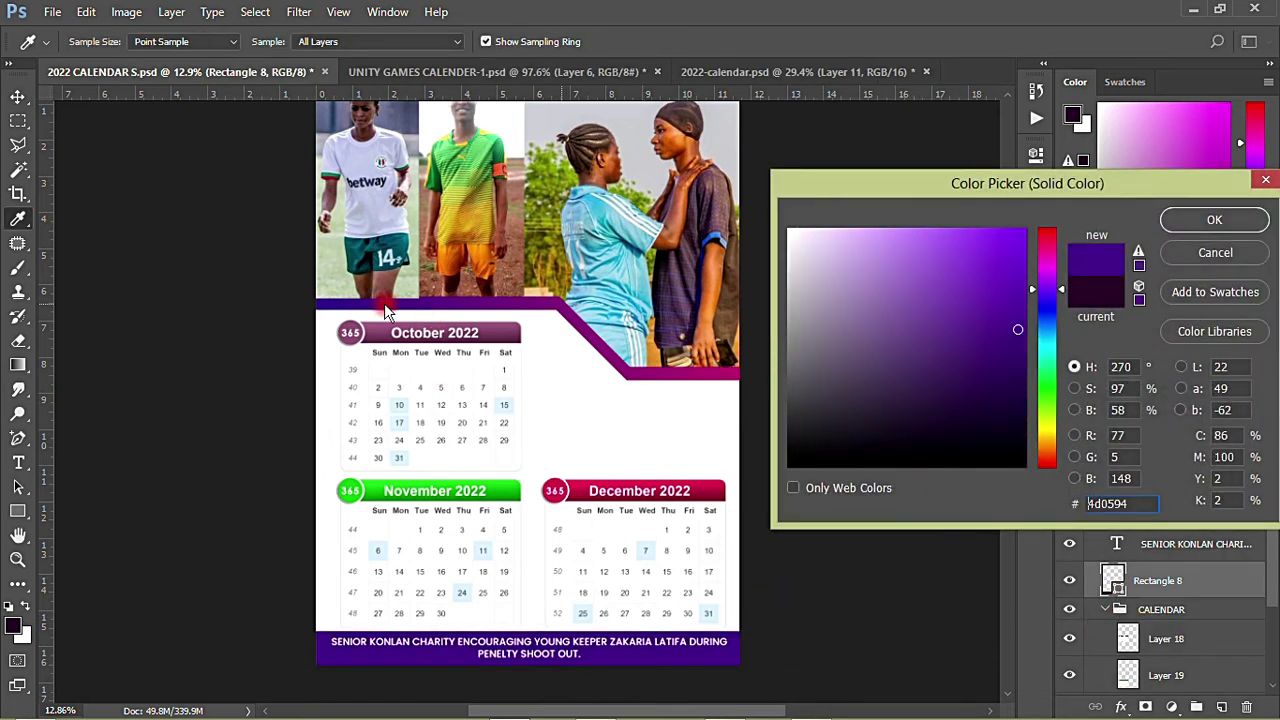
pyautogui.click(1205, 222)
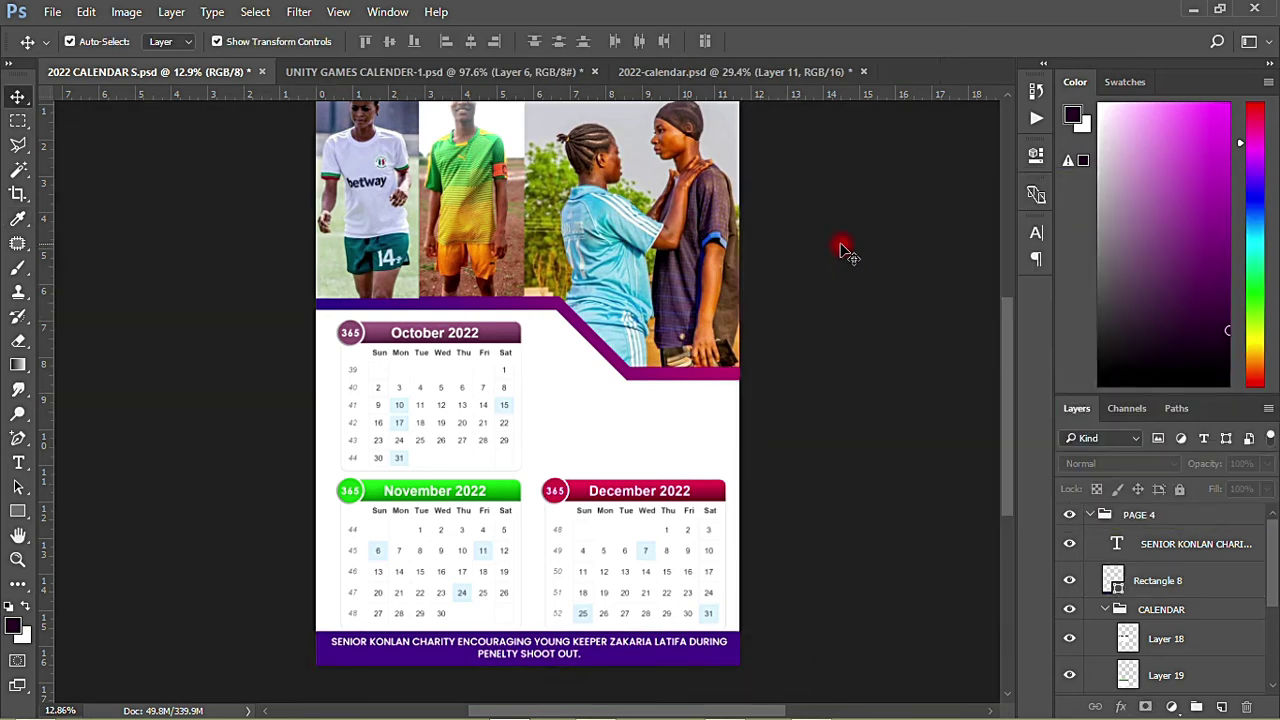
pyautogui.hotkey('ctrl', 's')
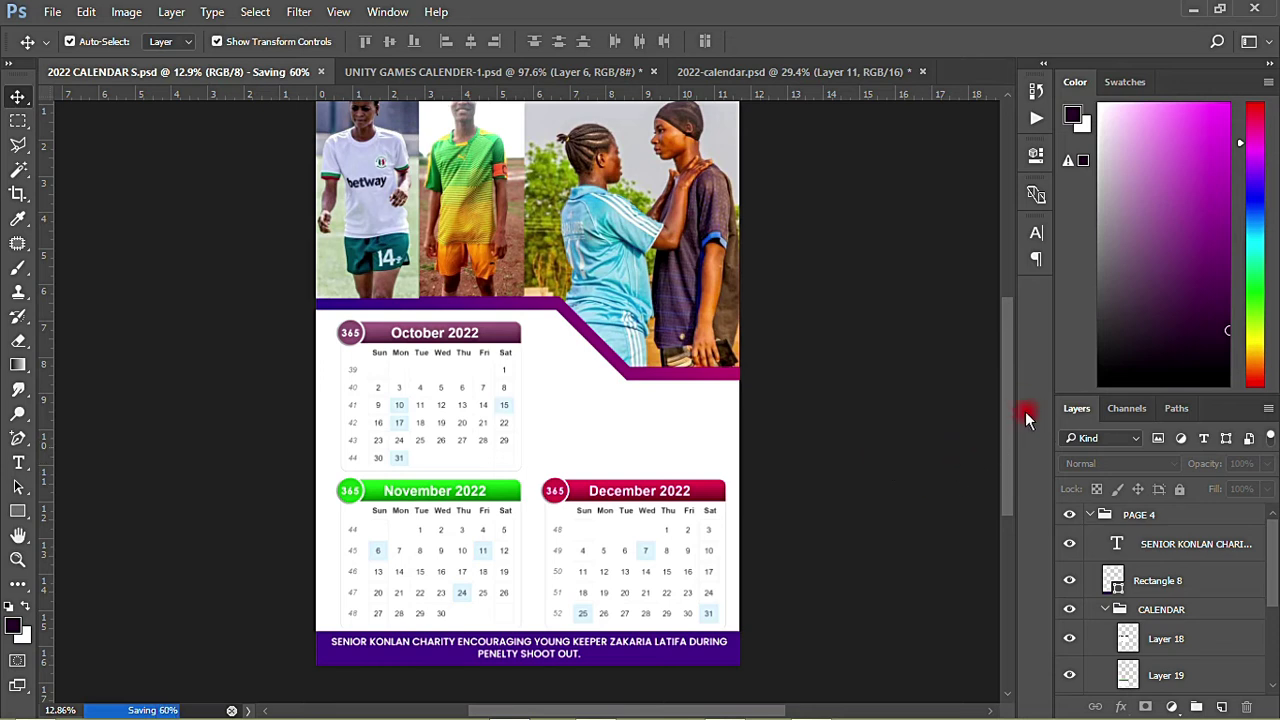
# Switch to the UNITY GAMES CALENDER document in Word and copy the heading "DECEMBER 2022 WALEWALE UNITY GAMES" on page 1
pyautogui.moveTo(1012, 386)
pyautogui.mouseDown()
pyautogui.moveTo(1011, 359)
pyautogui.moveTo(1012, 372)
pyautogui.mouseUp()
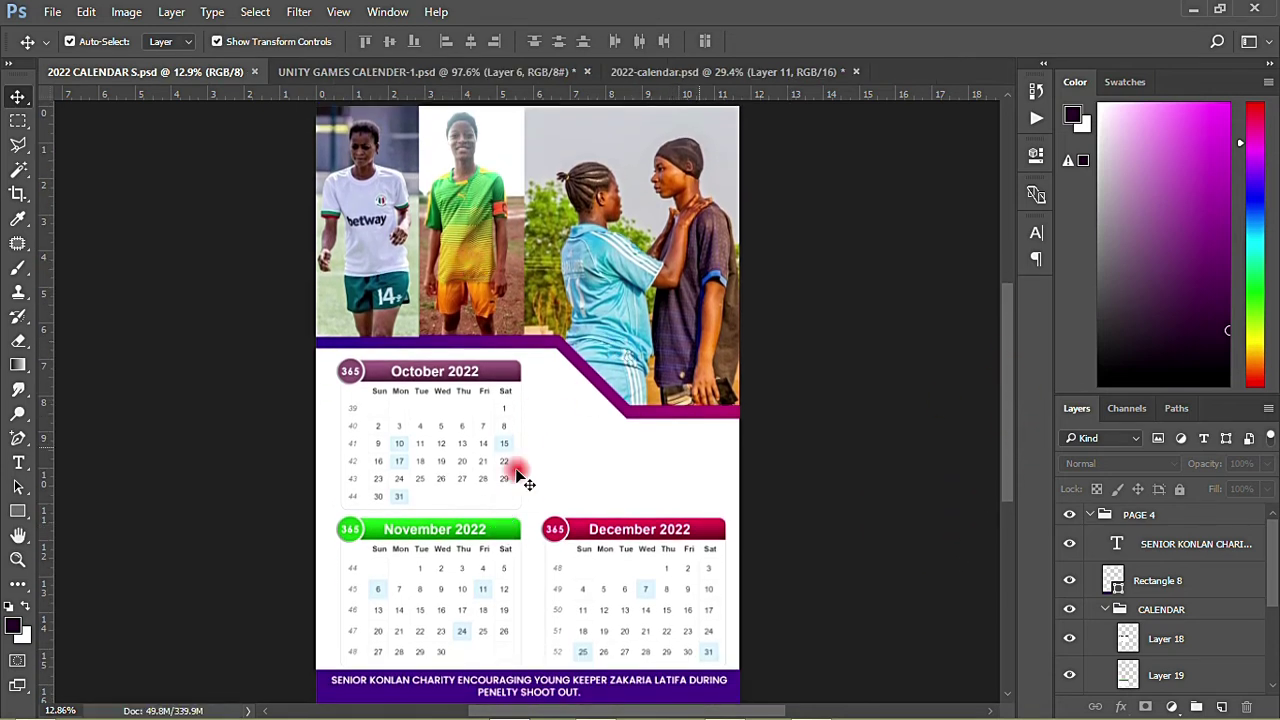
pyautogui.moveTo(397, 714)
pyautogui.click(595, 714)
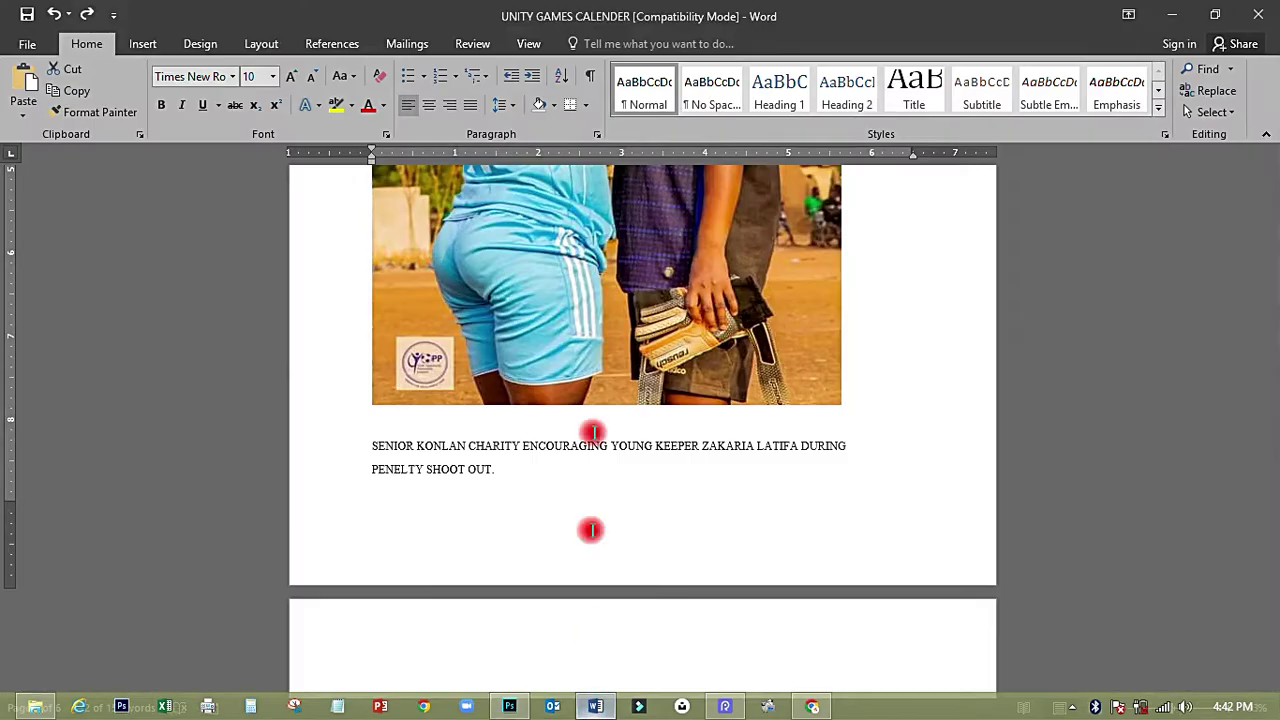
pyautogui.moveTo(1272, 497); pyautogui.dragTo(1274, 191)
pyautogui.moveTo(391, 183); pyautogui.dragTo(798, 174)
pyautogui.click(811, 220)
pyautogui.rightClick(743, 217)
pyautogui.press('Escape')
pyautogui.doubleClick(731, 222)
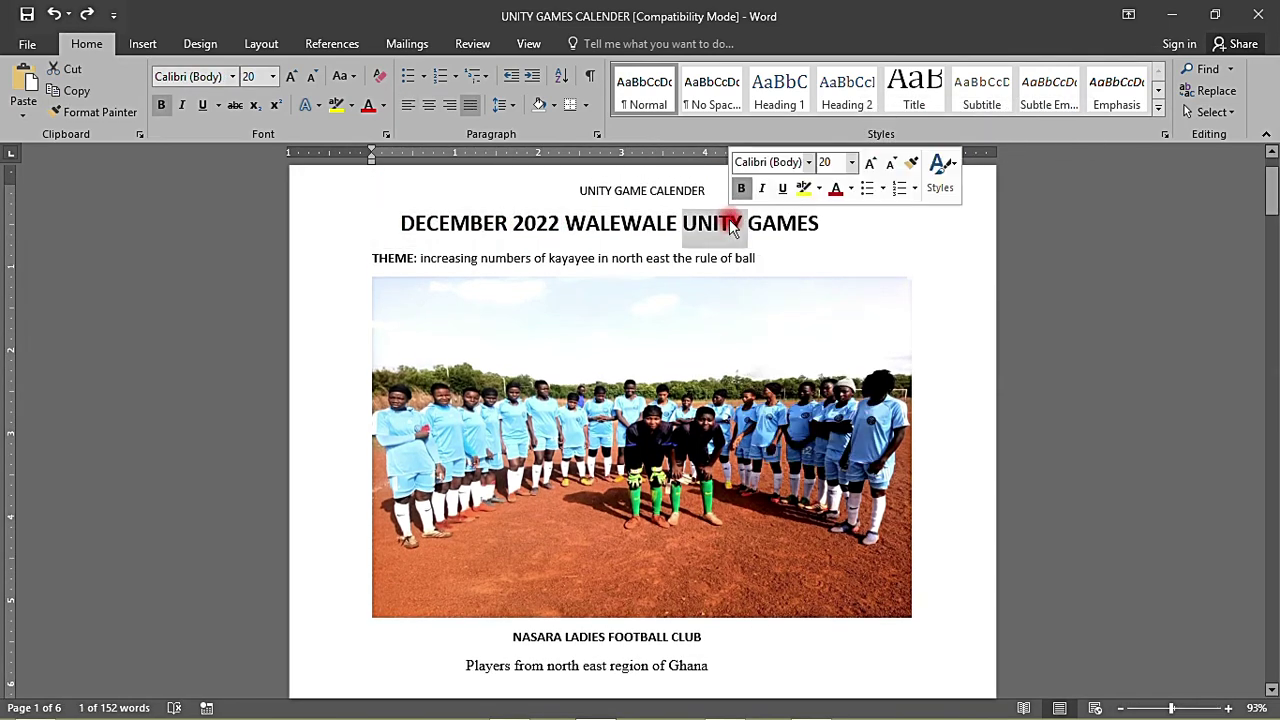
pyautogui.moveTo(394, 222); pyautogui.dragTo(790, 226)
pyautogui.rightClick(790, 226)
pyautogui.click(840, 250)
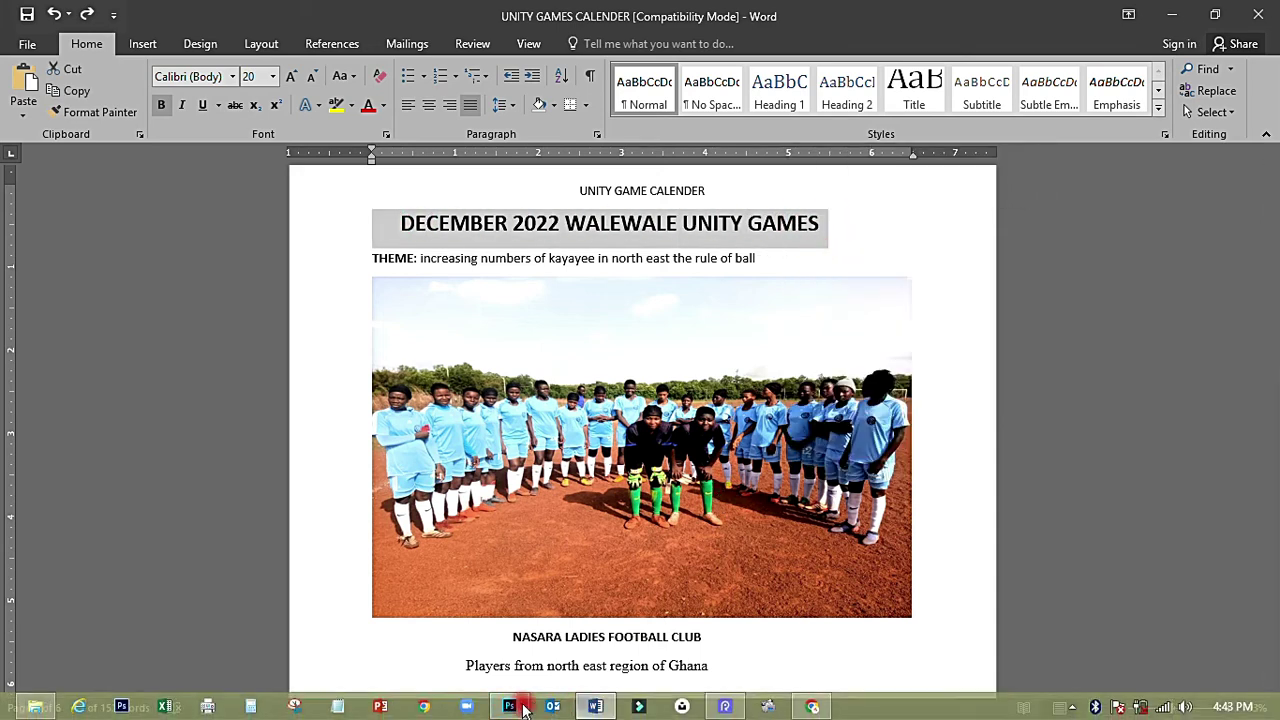
# Switch back to Photoshop and paste the heading as a new text layer in the white area beside the October calendar
pyautogui.click(510, 707)
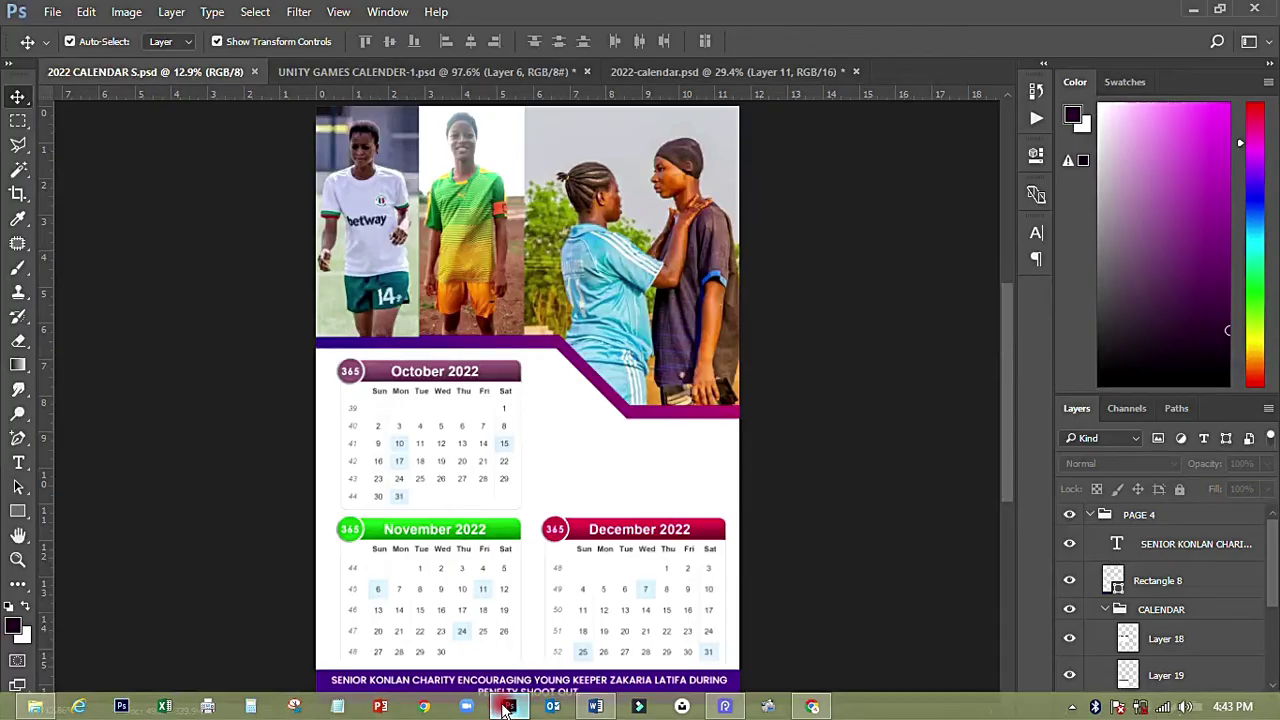
pyautogui.click(18, 463)
pyautogui.click(549, 463)
pyautogui.rightClick(549, 463)
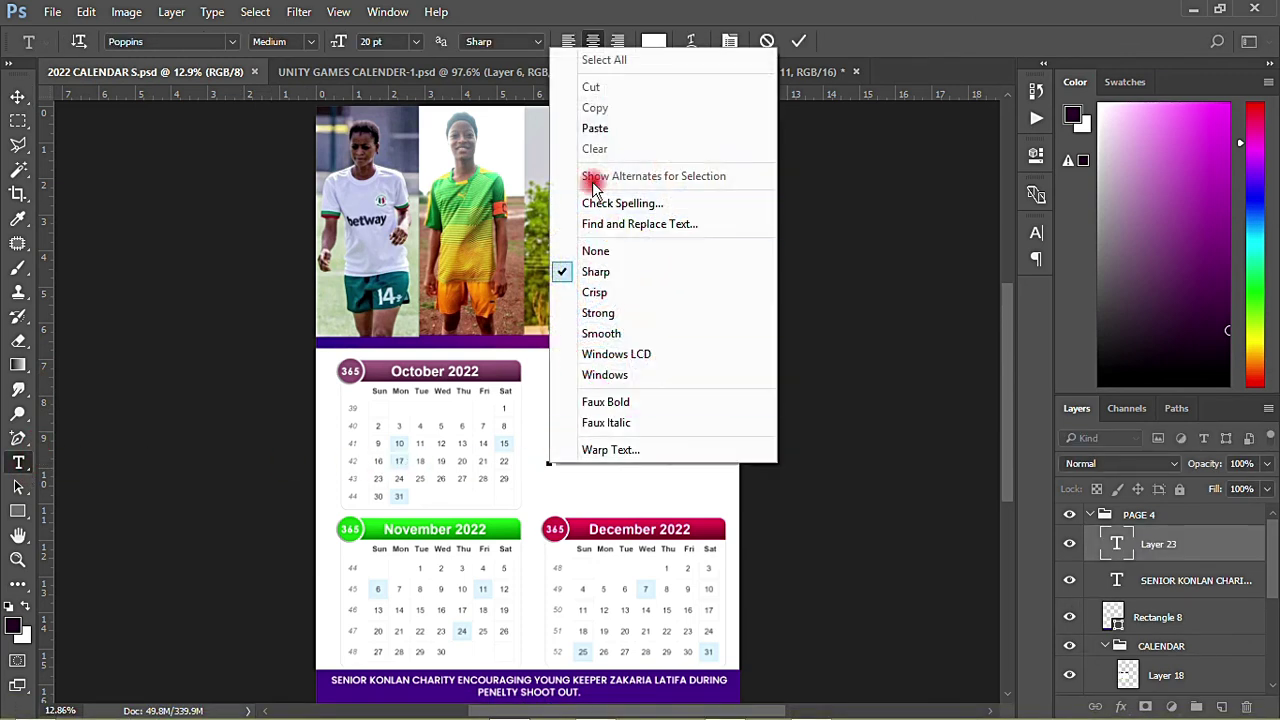
pyautogui.click(592, 128)
pyautogui.hotkey('ctrl', 'Return')
pyautogui.press('v')
# Colour the heading text blue-purple (3c0698) by sampling the divider stripe
pyautogui.click(1036, 232)
pyautogui.click(977, 350)
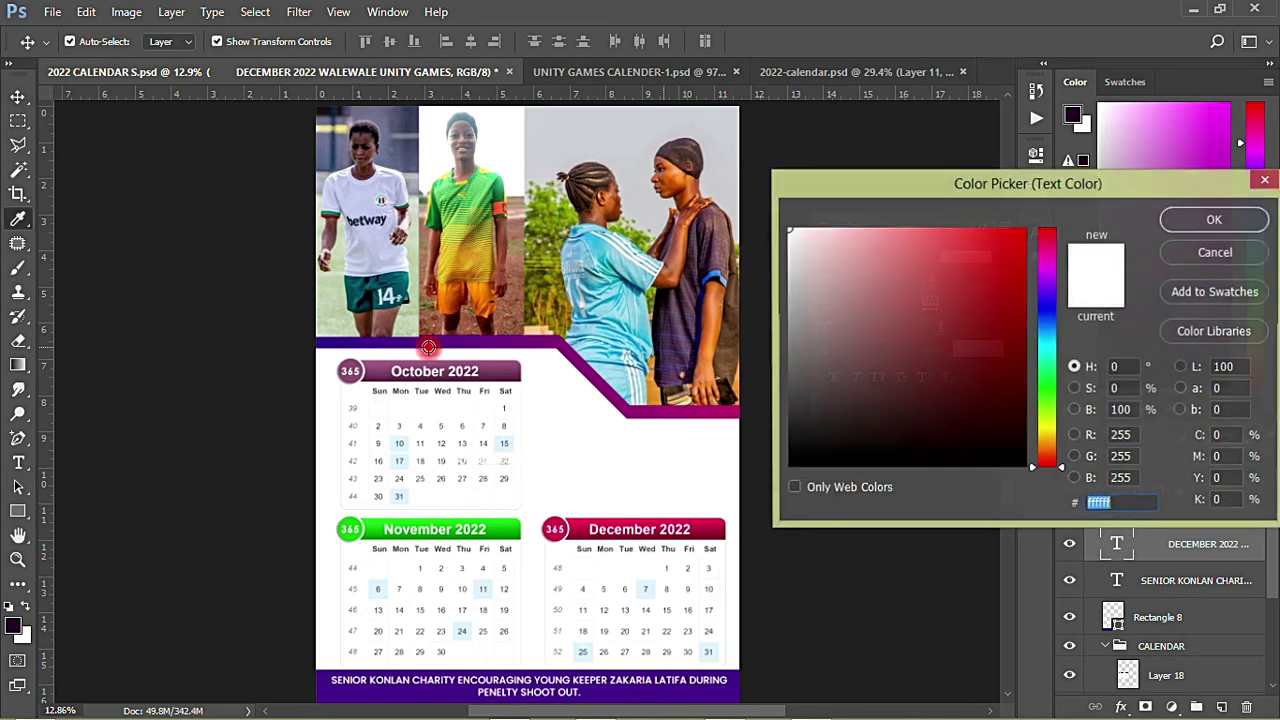
pyautogui.click(425, 343)
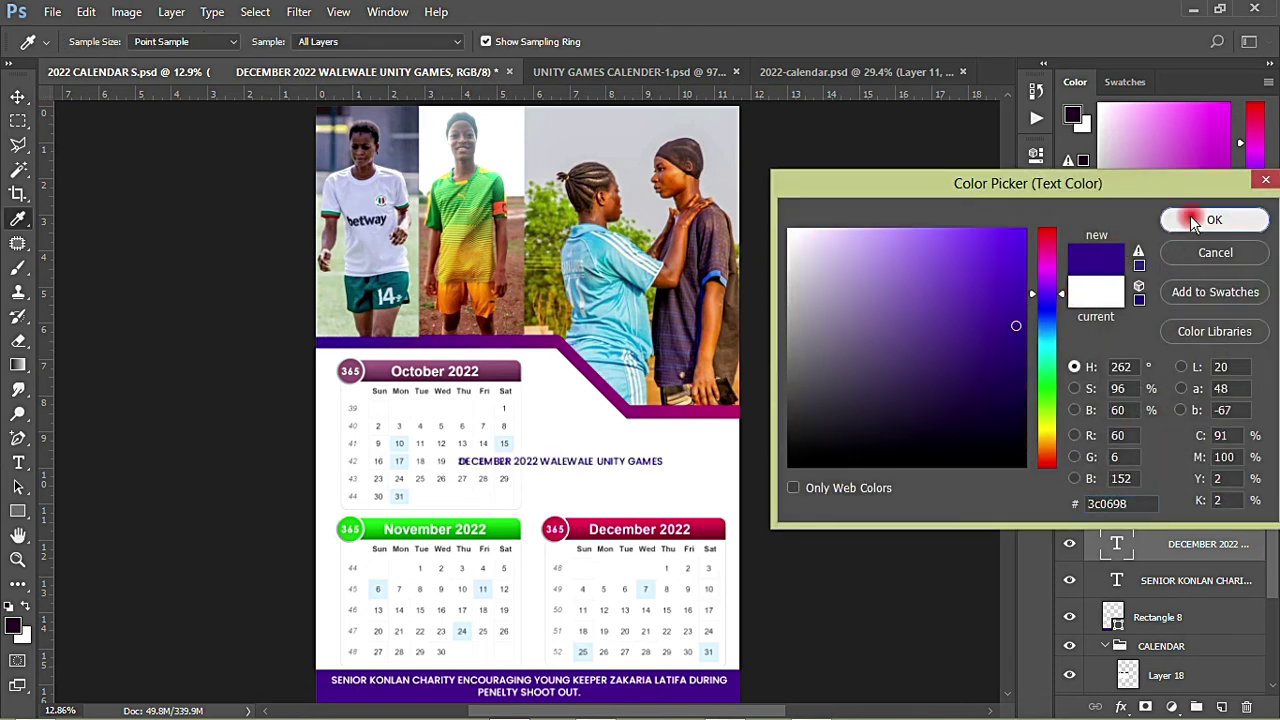
pyautogui.click(1214, 219)
# Break the heading into three lines: "DECEMBER", "2022" and "WALEWALE UNITY GAMES"
pyautogui.scroll(3, 586, 471)
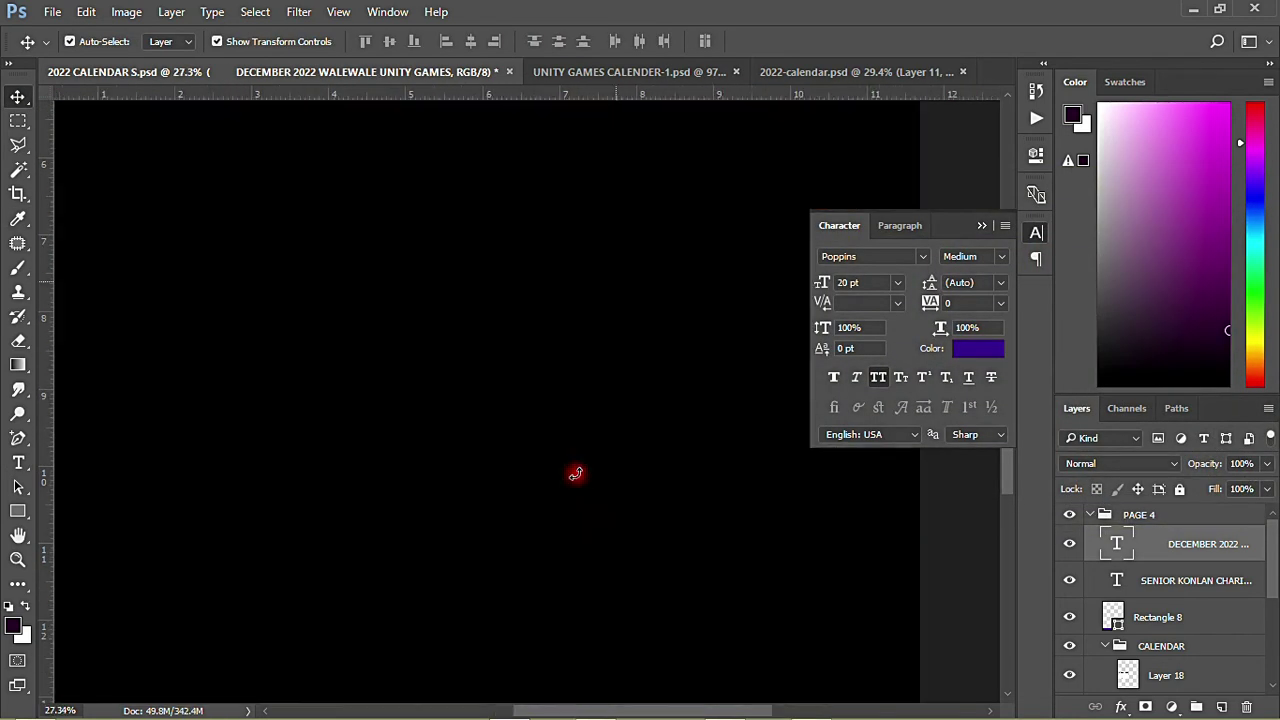
pyautogui.click(18, 462)
pyautogui.click(505, 452)
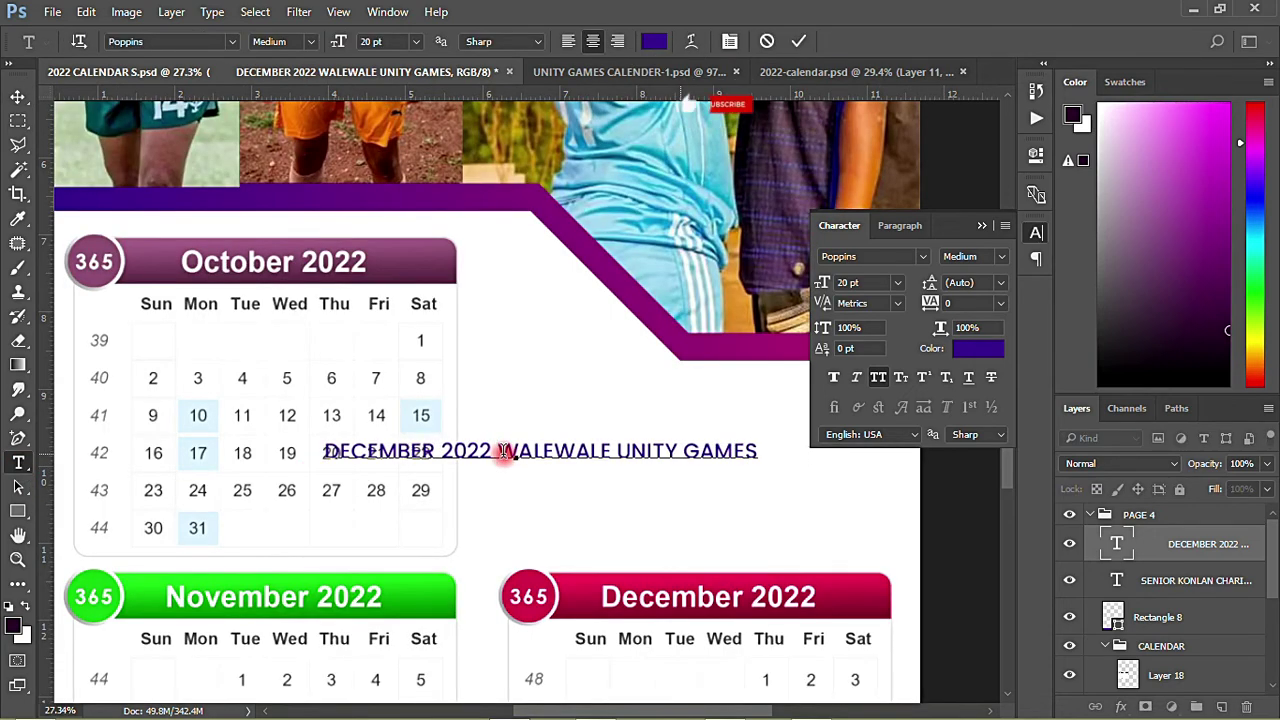
pyautogui.press('Return')
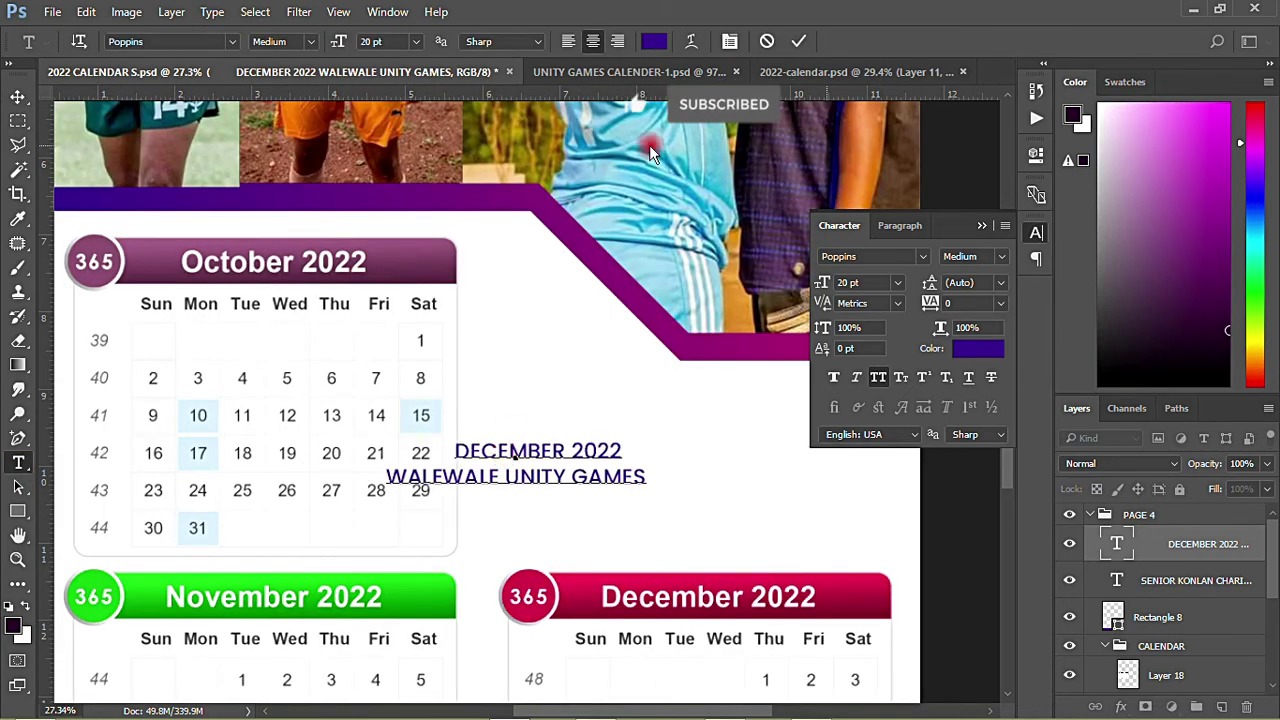
pyautogui.click(573, 451)
pyautogui.press('Return')
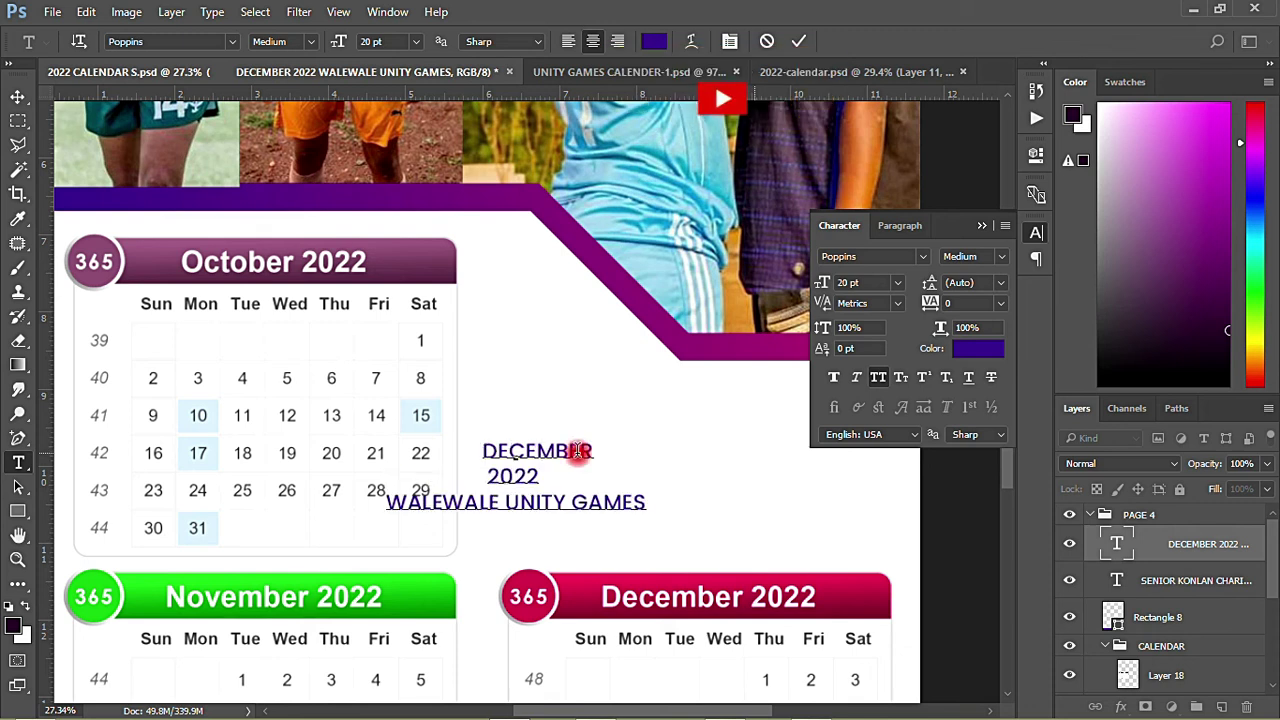
# Left-align the heading text and position it in the white space above the December calendar
pyautogui.click(18, 97)
pyautogui.click(900, 228)
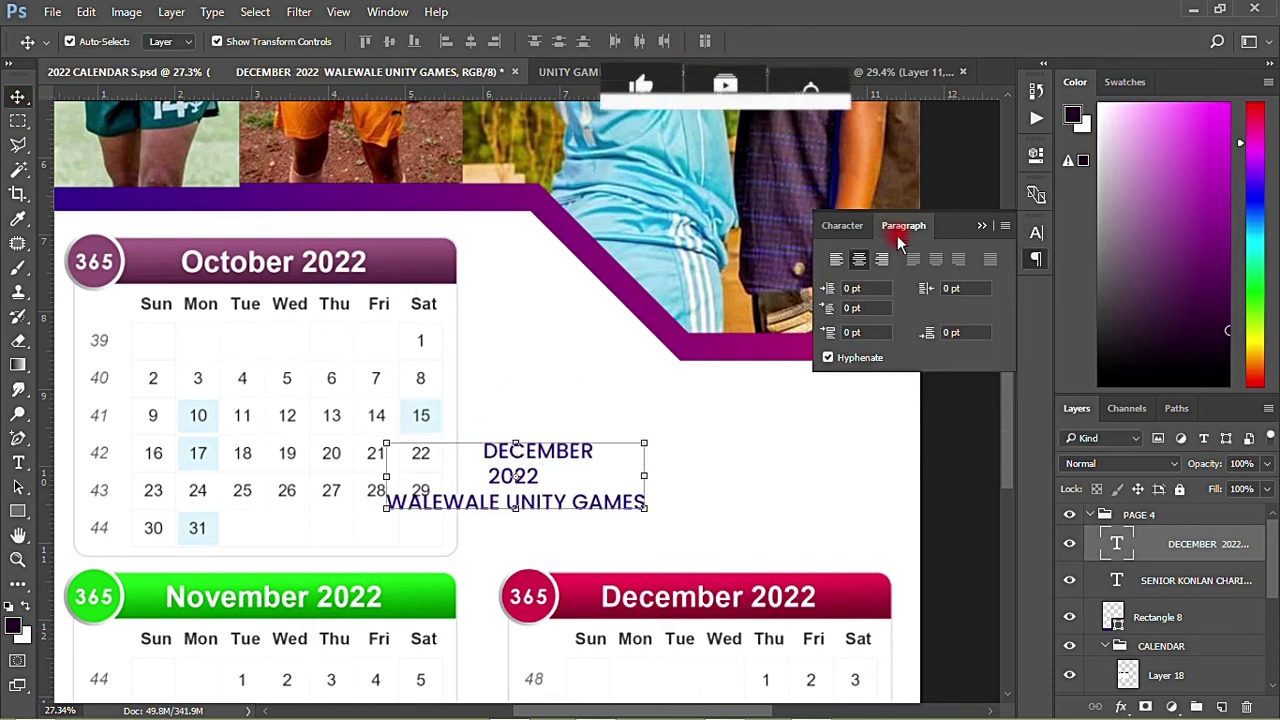
pyautogui.click(836, 260)
pyautogui.moveTo(643, 457); pyautogui.dragTo(671, 457)
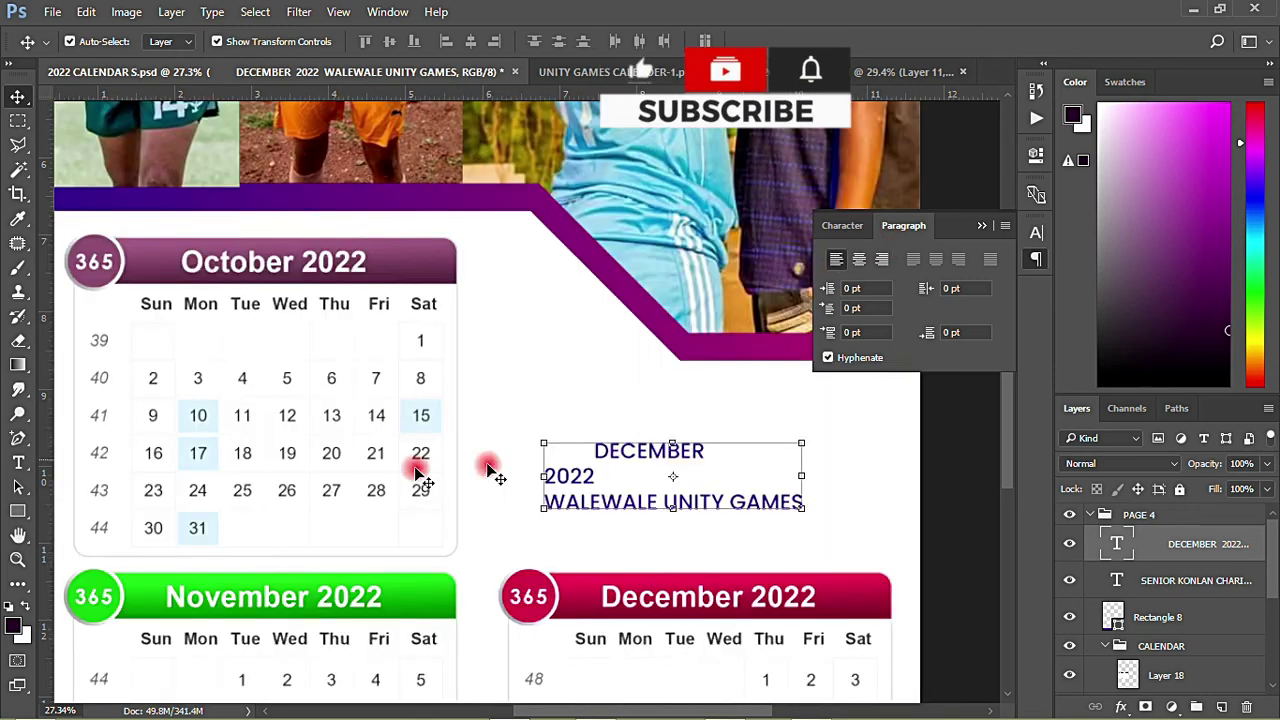
# Delete the surplus blank space before "DECEMBER" in the heading, keeping the text on three lines
pyautogui.click(18, 463)
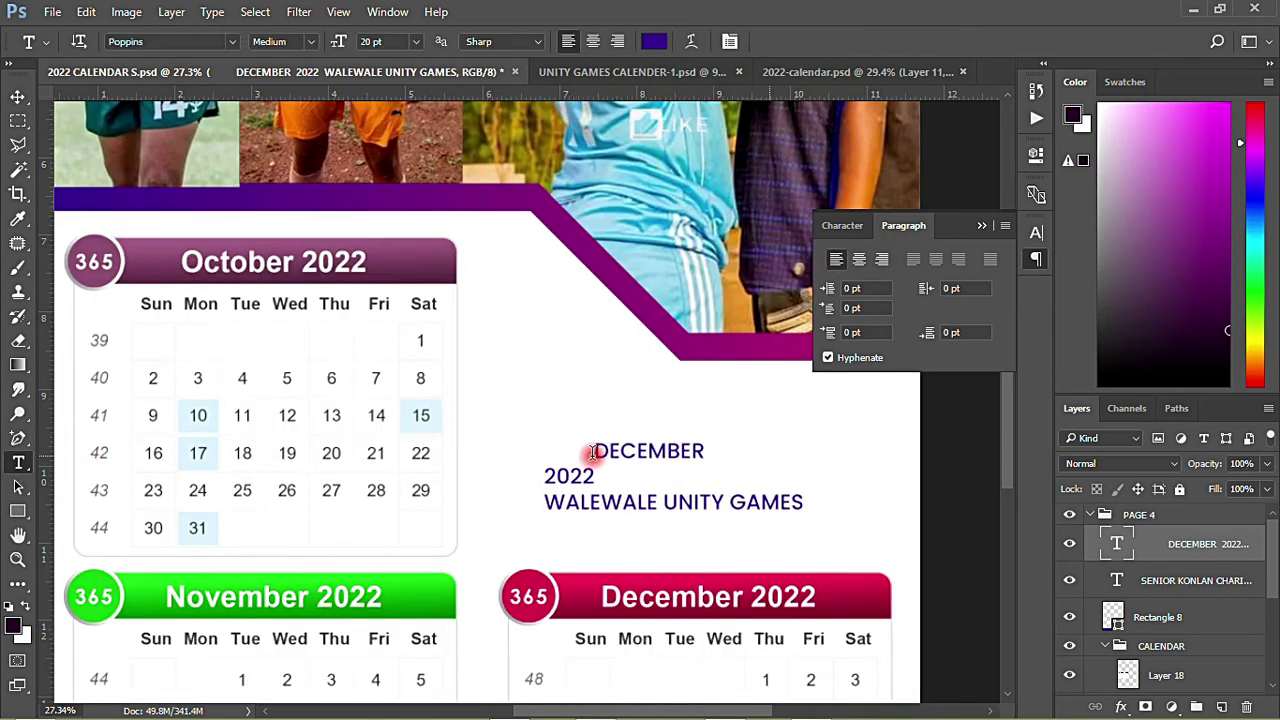
pyautogui.moveTo(591, 449); pyautogui.dragTo(453, 455)
pyautogui.press('BackSpace')
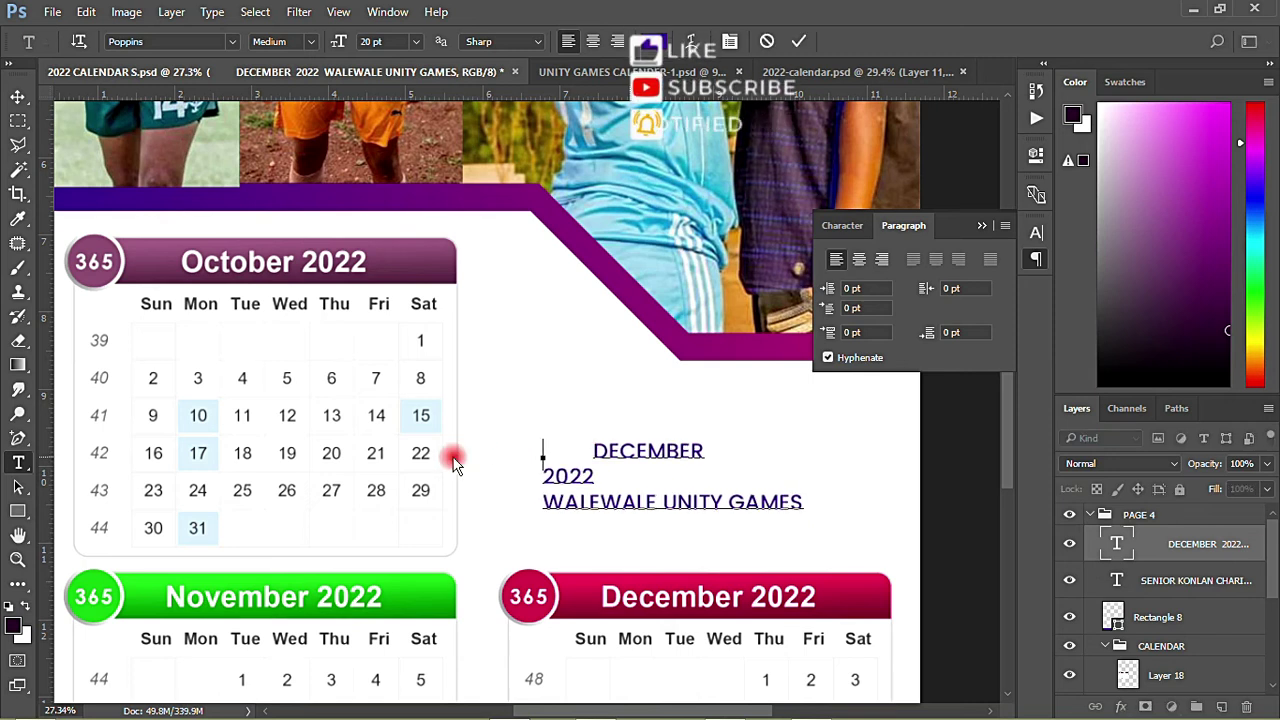
pyautogui.click(595, 478)
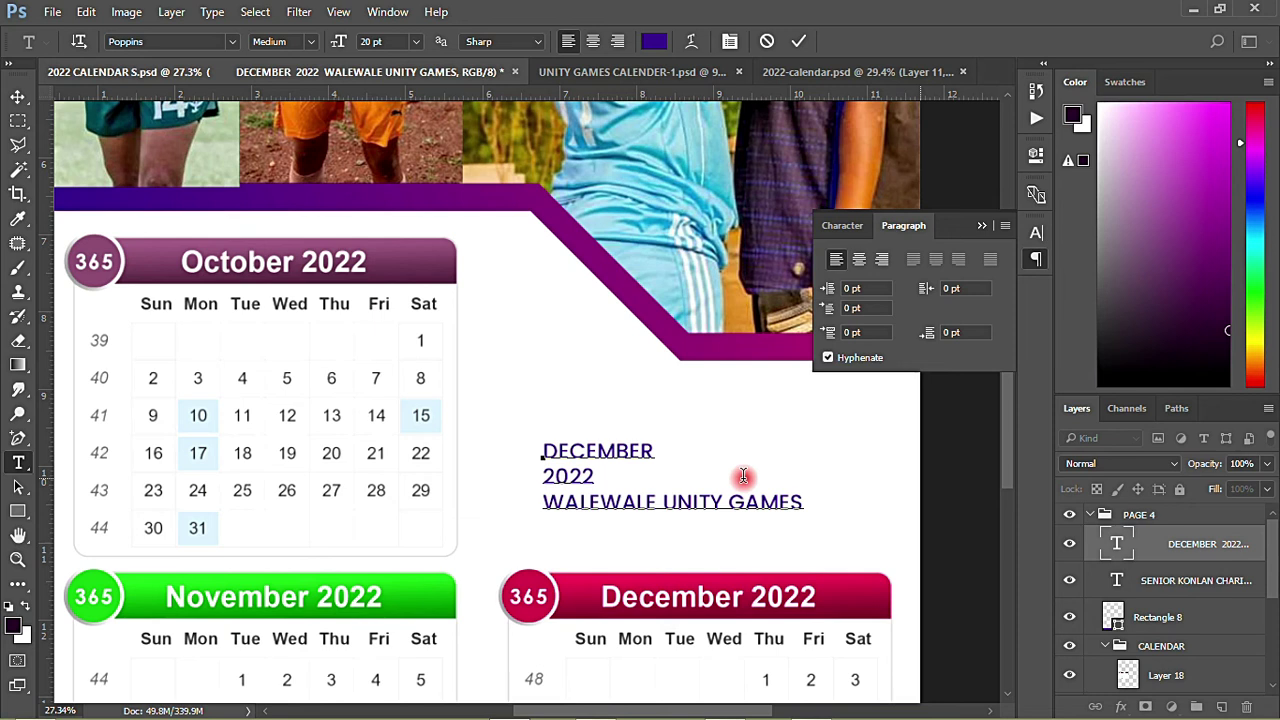
pyautogui.press('Delete')
pyautogui.press('Return')
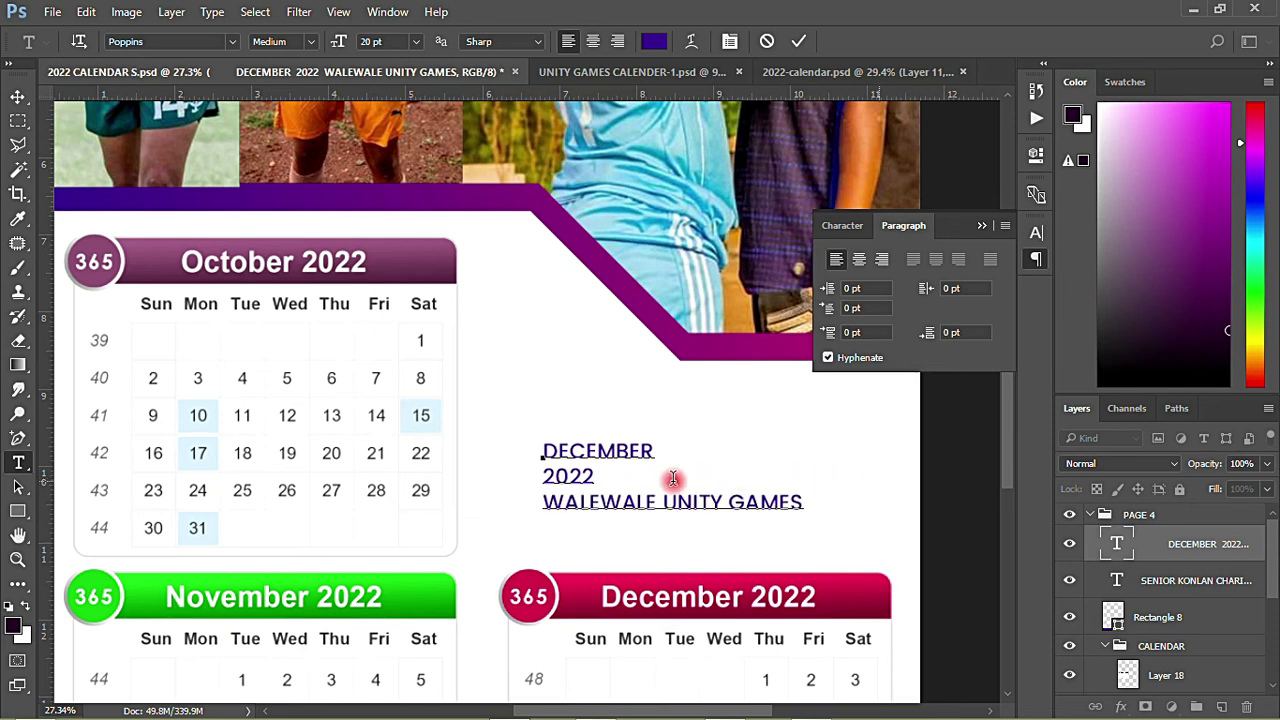
# Centre-align the heading lines and reposition the text block above the December calendar
pyautogui.click(18, 97)
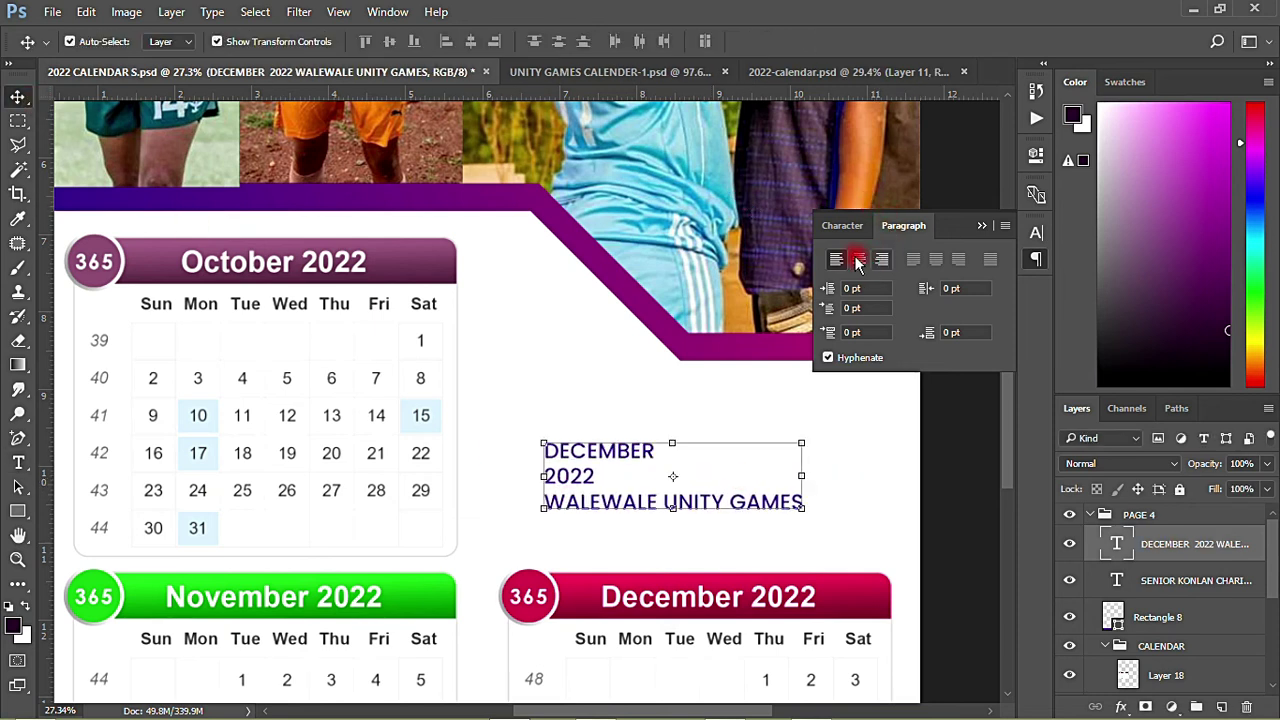
pyautogui.click(857, 262)
pyautogui.moveTo(592, 449); pyautogui.dragTo(742, 448)
# Set the three-line heading to 30 pt in Poppins Bold
pyautogui.click(840, 225)
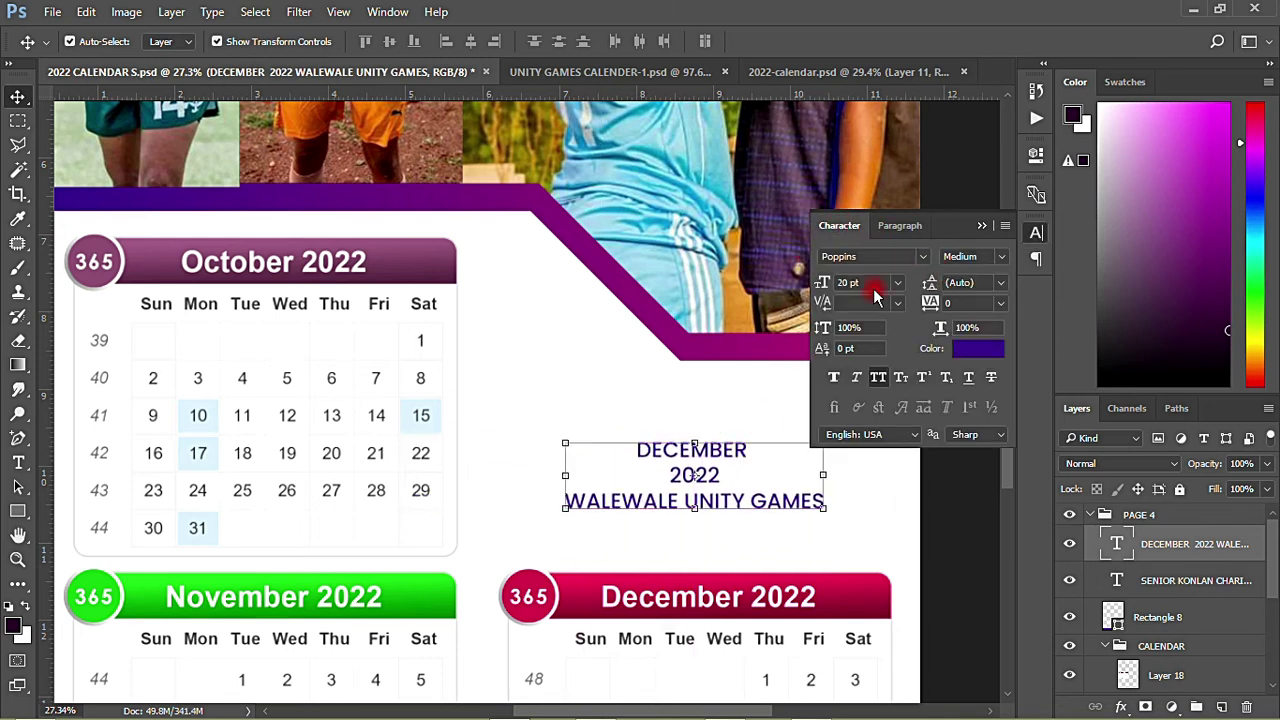
pyautogui.click(898, 283)
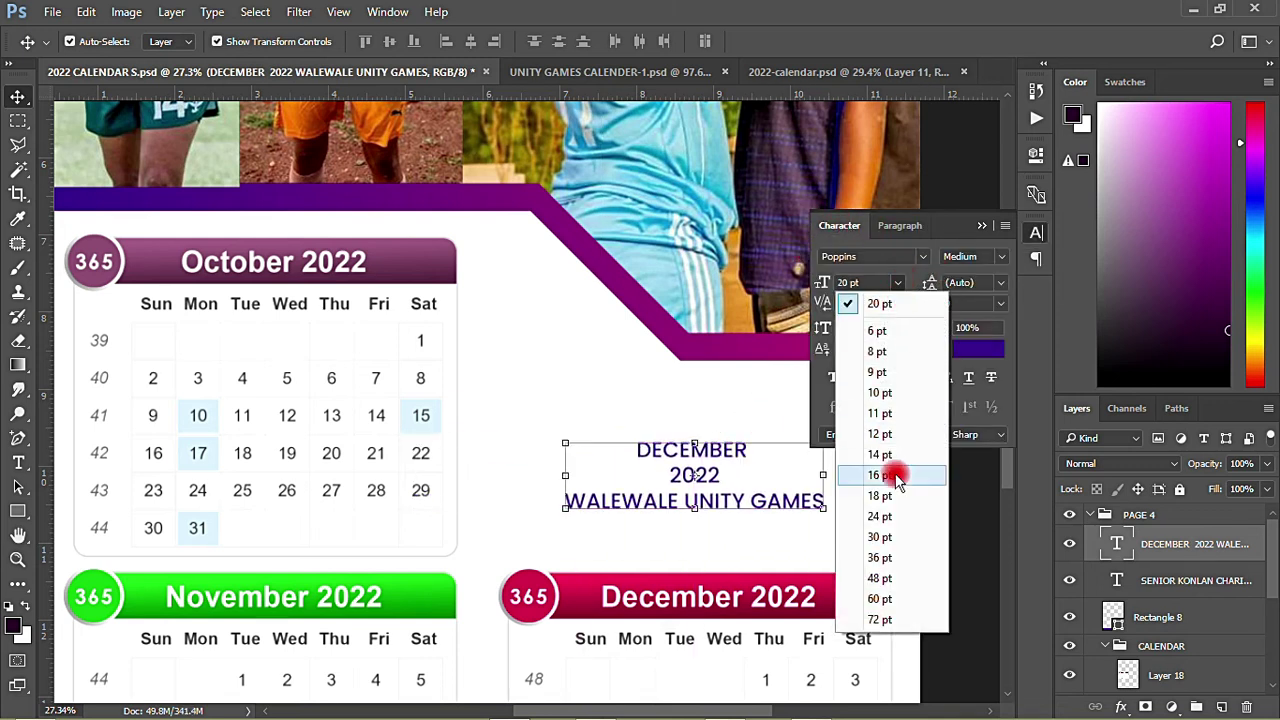
pyautogui.click(885, 531)
pyautogui.click(995, 258)
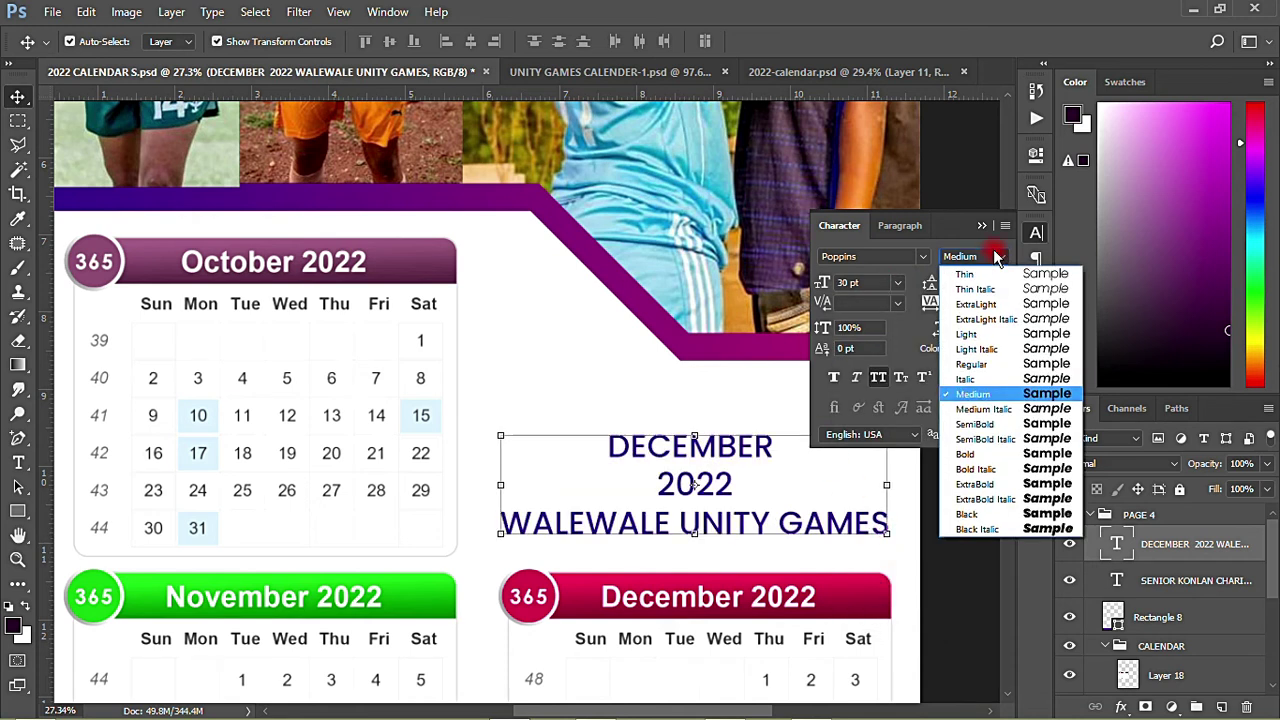
pyautogui.click(985, 430)
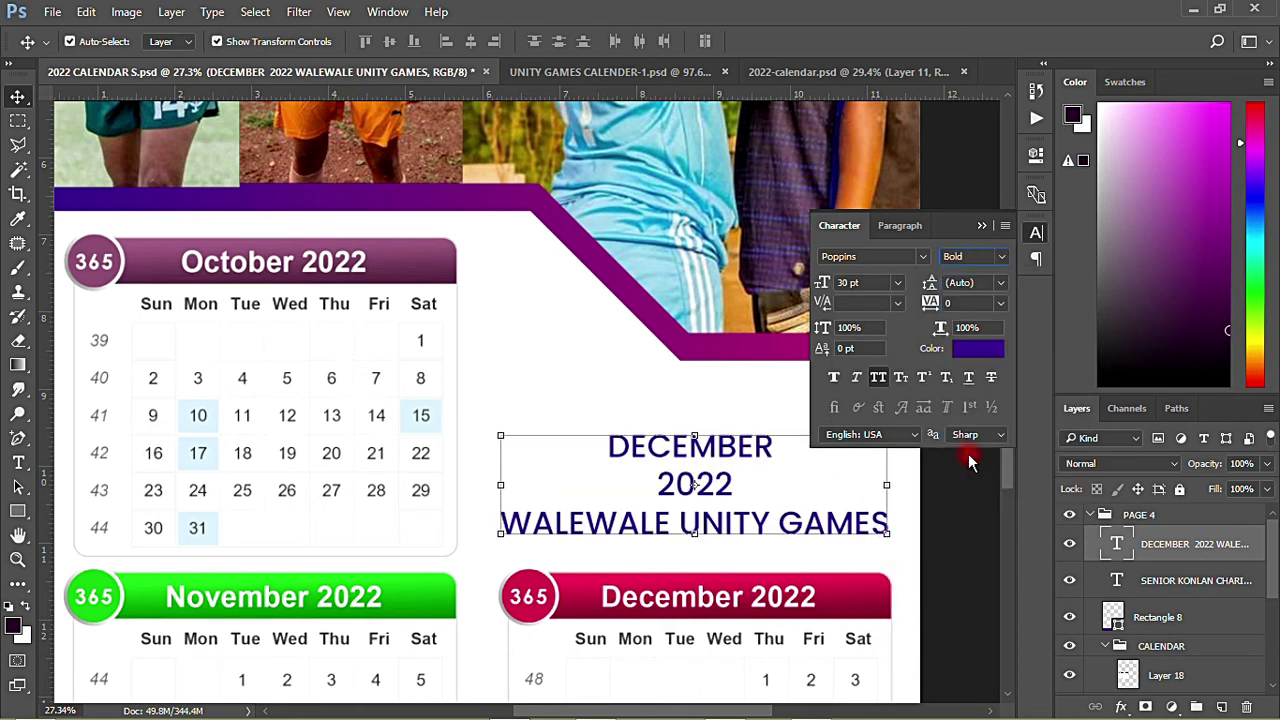
pyautogui.click(950, 557)
# Copy the "WALEWALE UNITY GAMES" line and delete it from the heading, leaving "DECEMBER 2022"
pyautogui.scroll(-3, 300, 543)
pyautogui.scroll(2, 885, 585)
pyautogui.scroll(2, 823, 520)
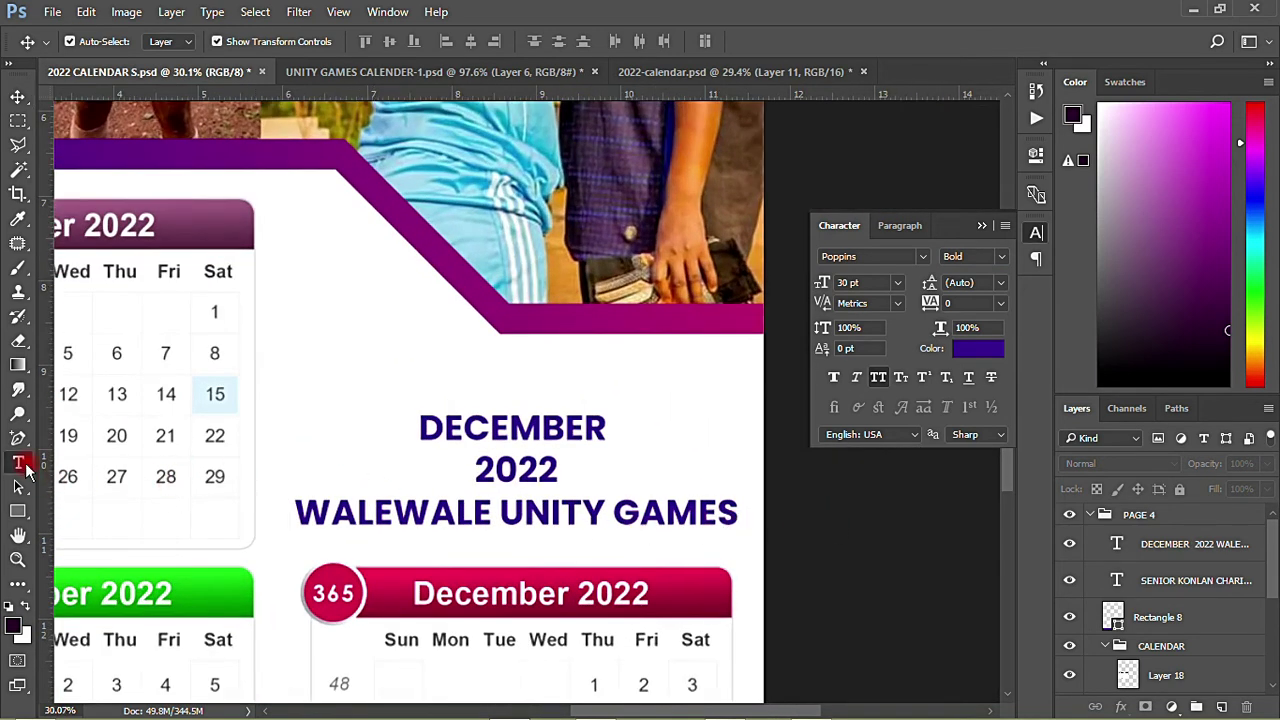
pyautogui.click(22, 464)
pyautogui.click(518, 510)
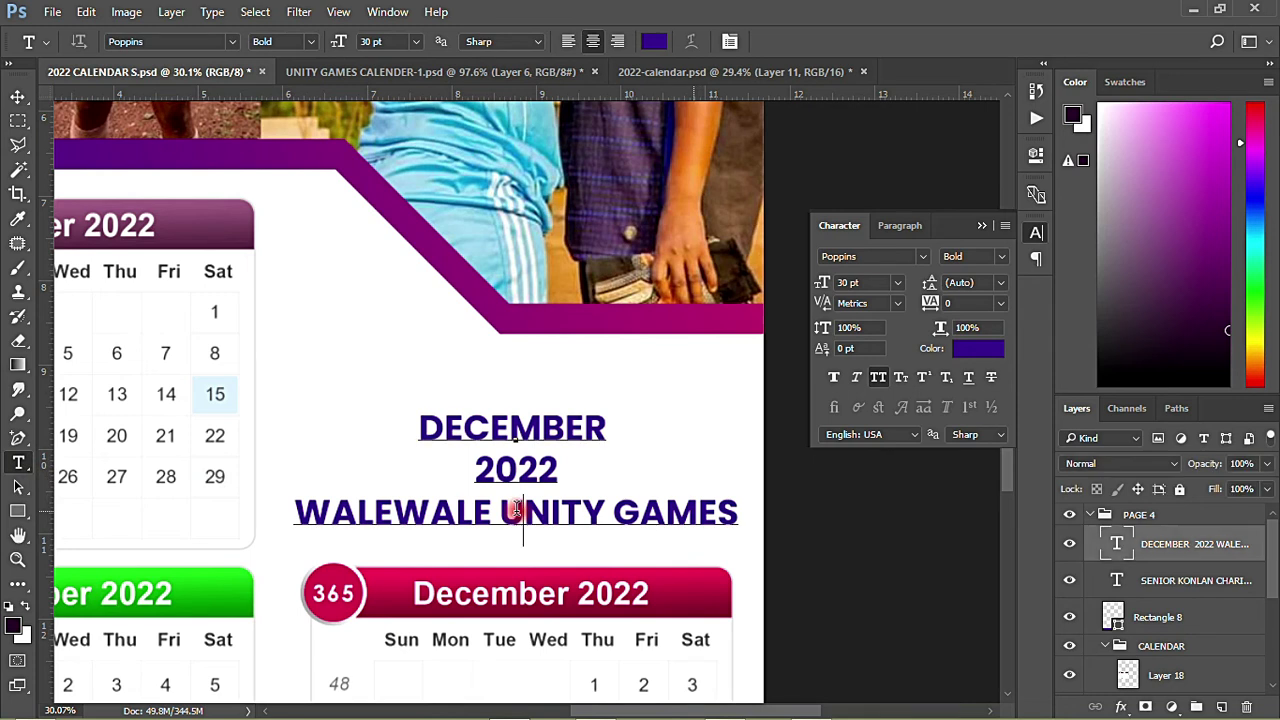
pyautogui.tripleClick(518, 510)
pyautogui.hotkey('ctrl', 'c')
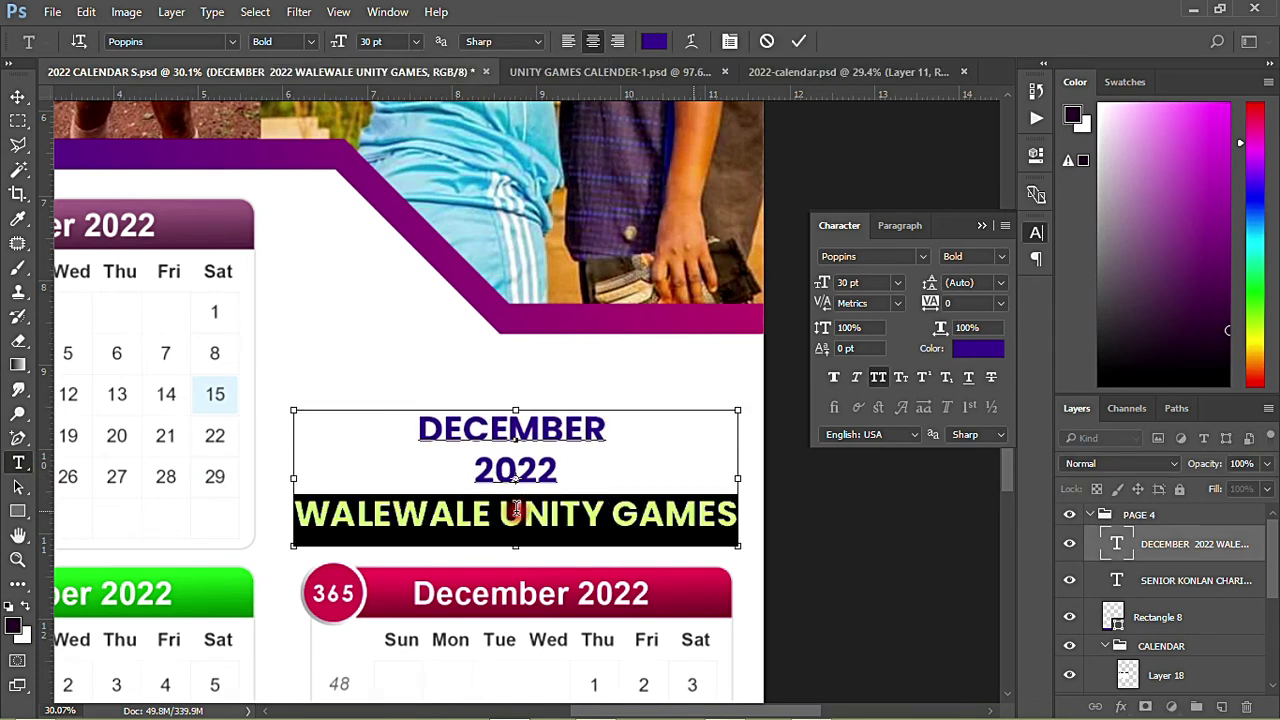
pyautogui.press('BackSpace')
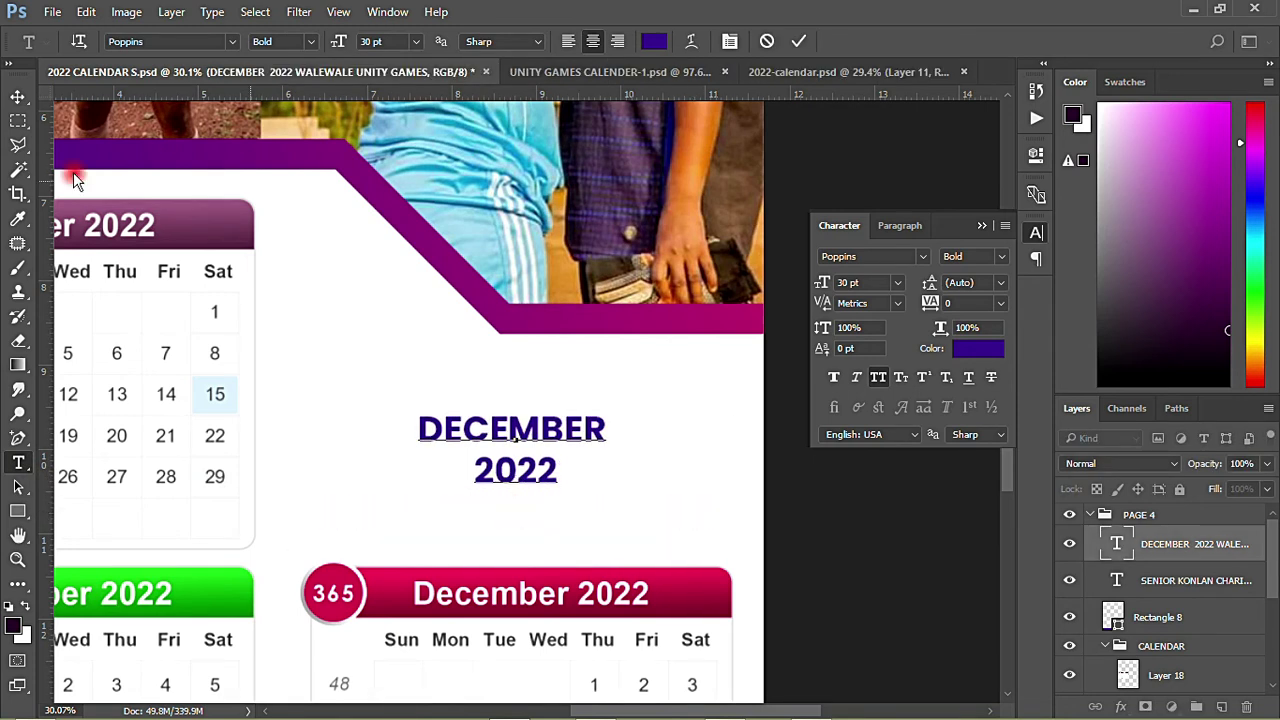
# Enlarge the "DECEMBER 2022" text to 60 pt with 48 pt leading and position it just above the December calendar
pyautogui.click(17, 97)
pyautogui.moveTo(545, 430); pyautogui.dragTo(548, 485)
pyautogui.click(895, 285)
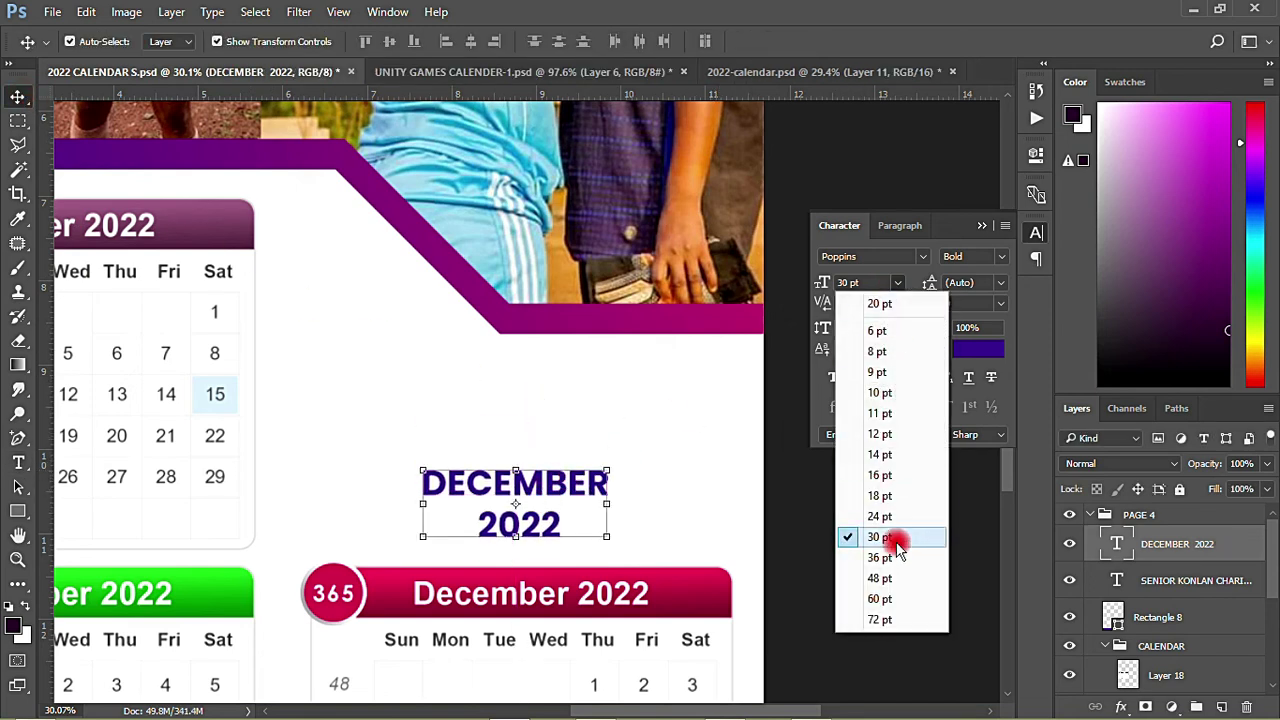
pyautogui.click(886, 598)
pyautogui.moveTo(597, 470); pyautogui.dragTo(595, 455)
pyautogui.click(998, 285)
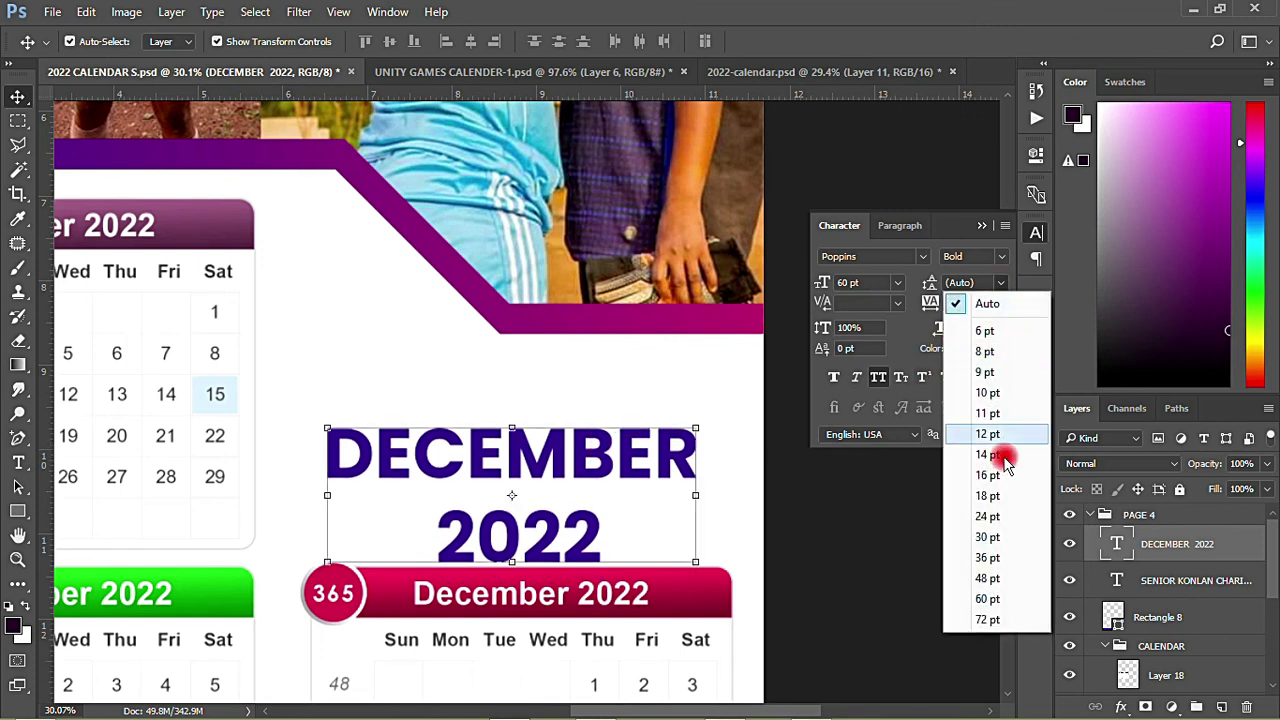
pyautogui.click(983, 573)
pyautogui.moveTo(548, 452); pyautogui.dragTo(548, 468)
# Paste "WALEWALE UNITY GAMES" as a separate text layer and position it directly above "DECEMBER"
pyautogui.click(18, 462)
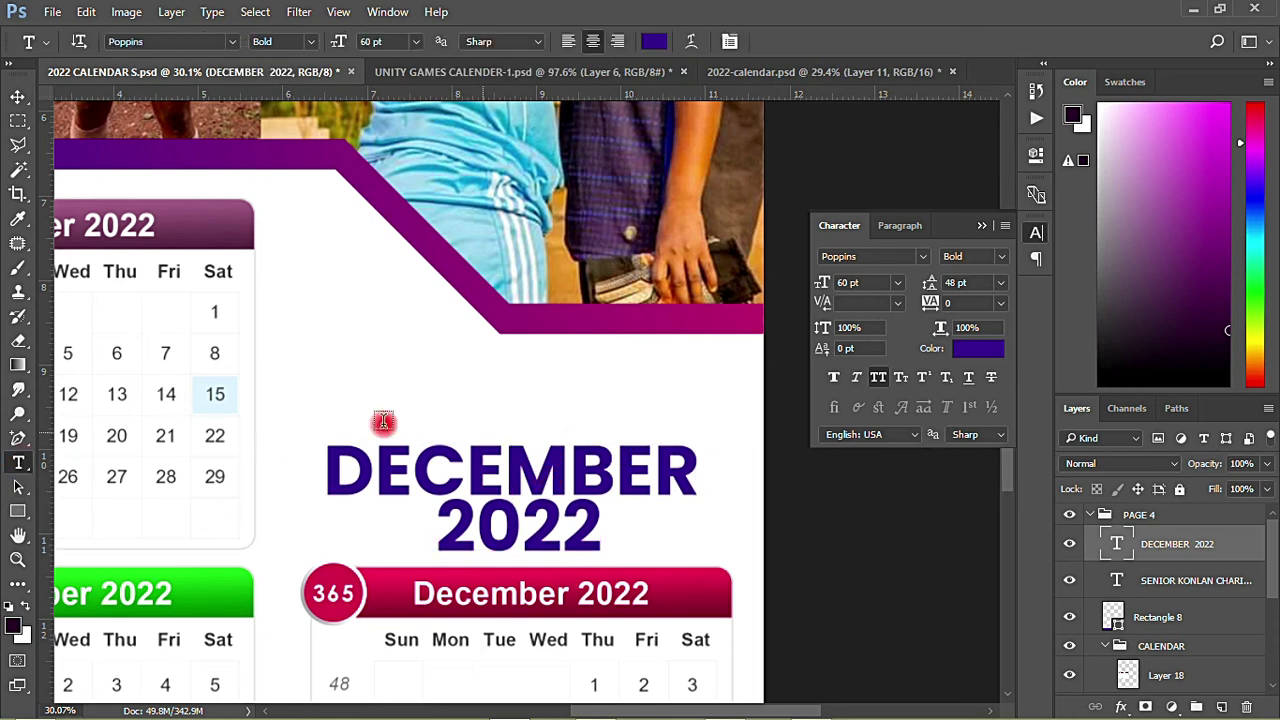
pyautogui.click(423, 410)
pyautogui.hotkey('ctrl', 'v')
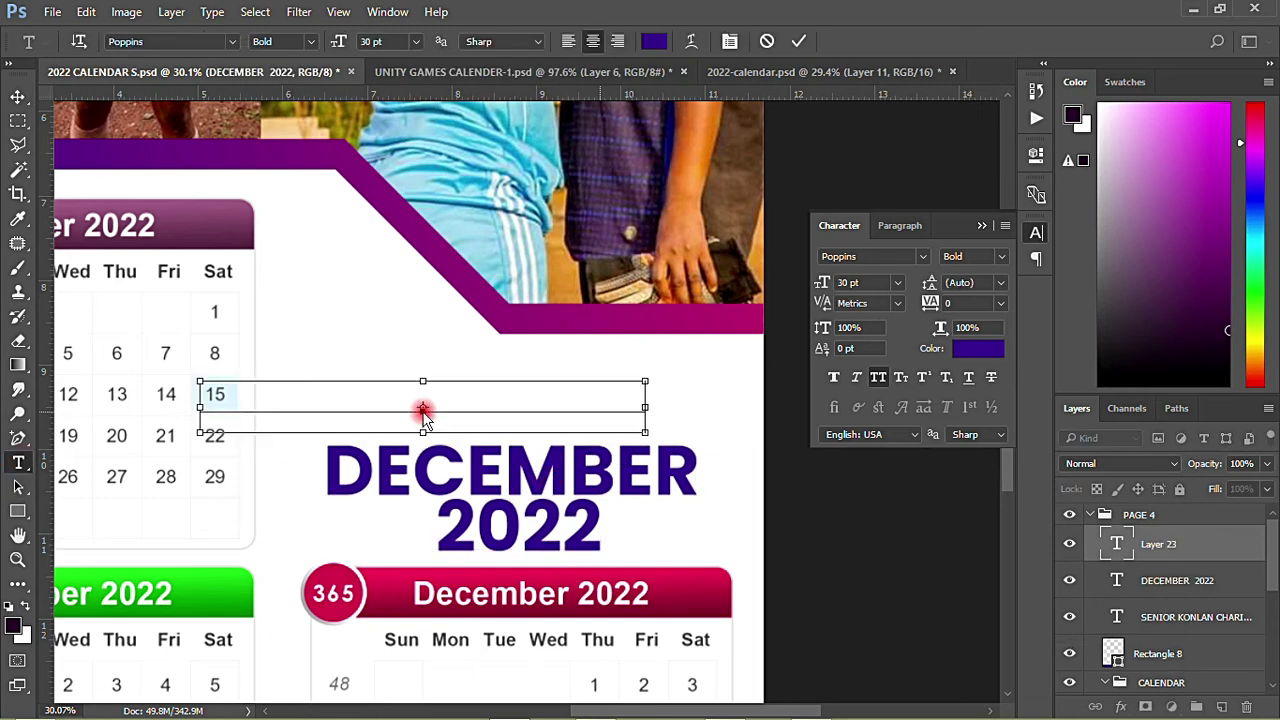
pyautogui.click(18, 97)
pyautogui.click(834, 503)
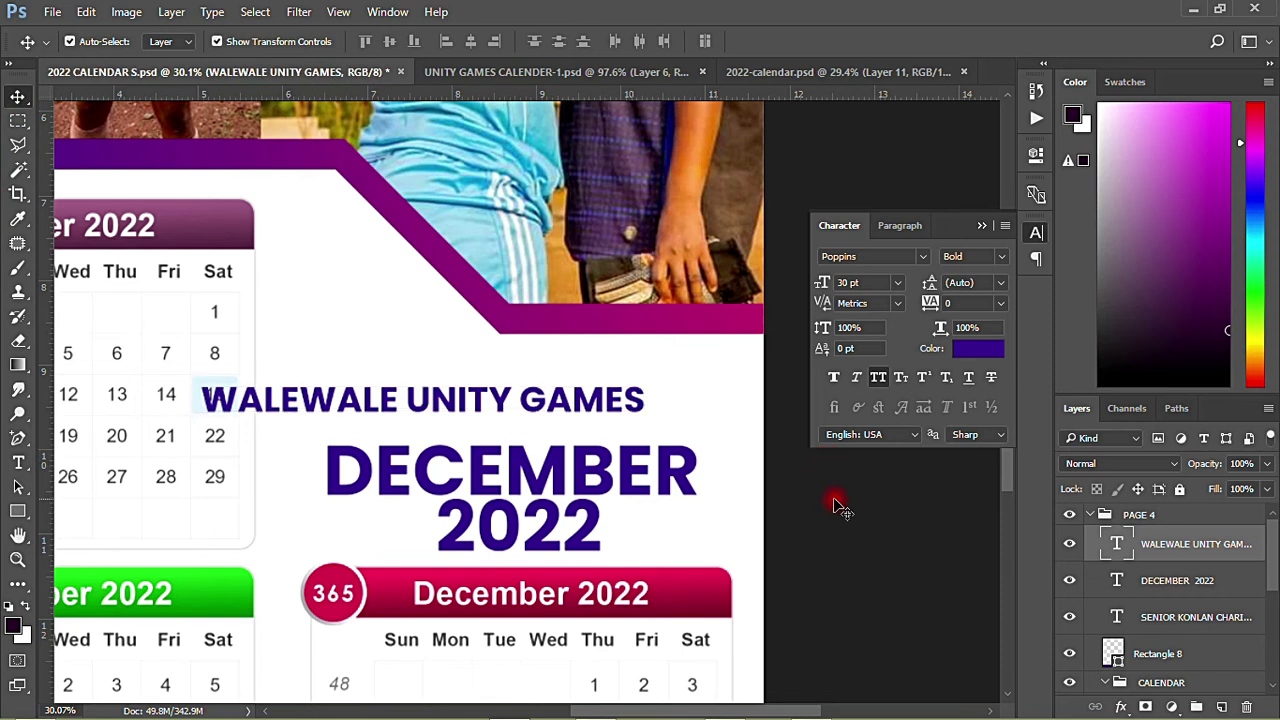
pyautogui.moveTo(577, 401); pyautogui.dragTo(667, 413)
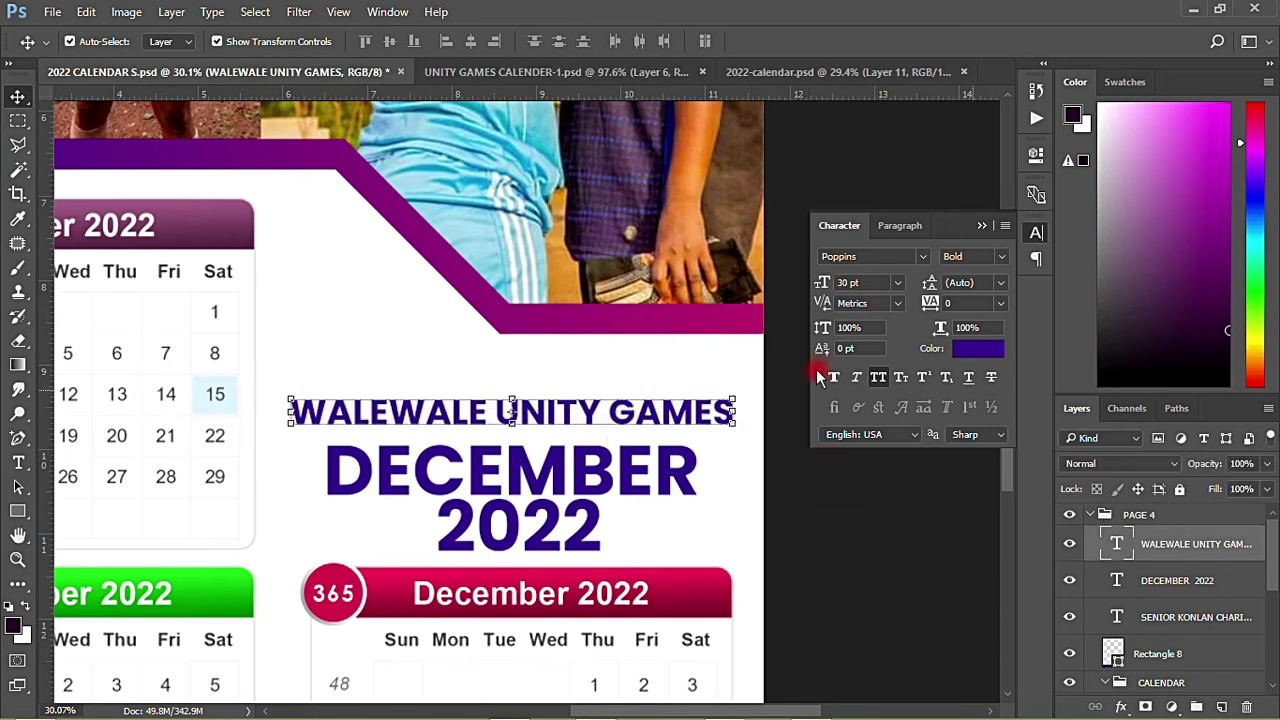
# Change the "WALEWALE UNITY GAMES" line to Medium weight and adjust its position above "DECEMBER"
pyautogui.click(1002, 258)
pyautogui.click(977, 394)
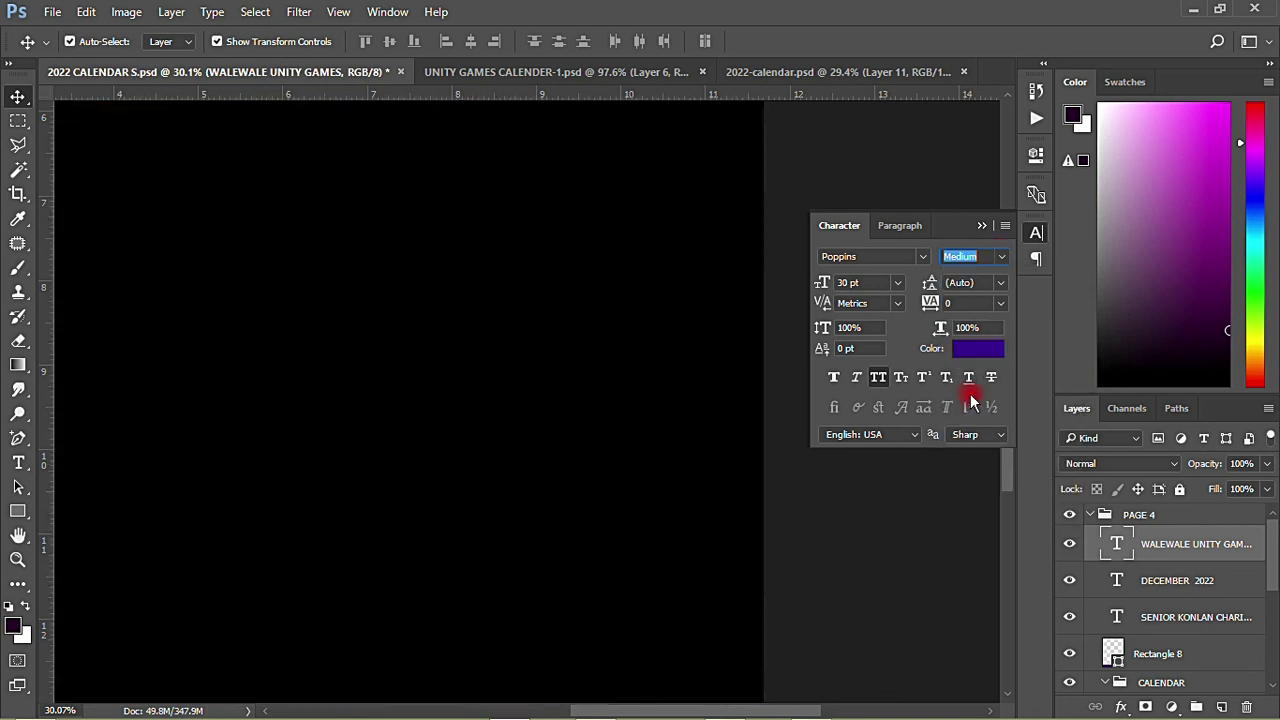
pyautogui.click(838, 520)
pyautogui.moveTo(514, 408); pyautogui.dragTo(525, 418)
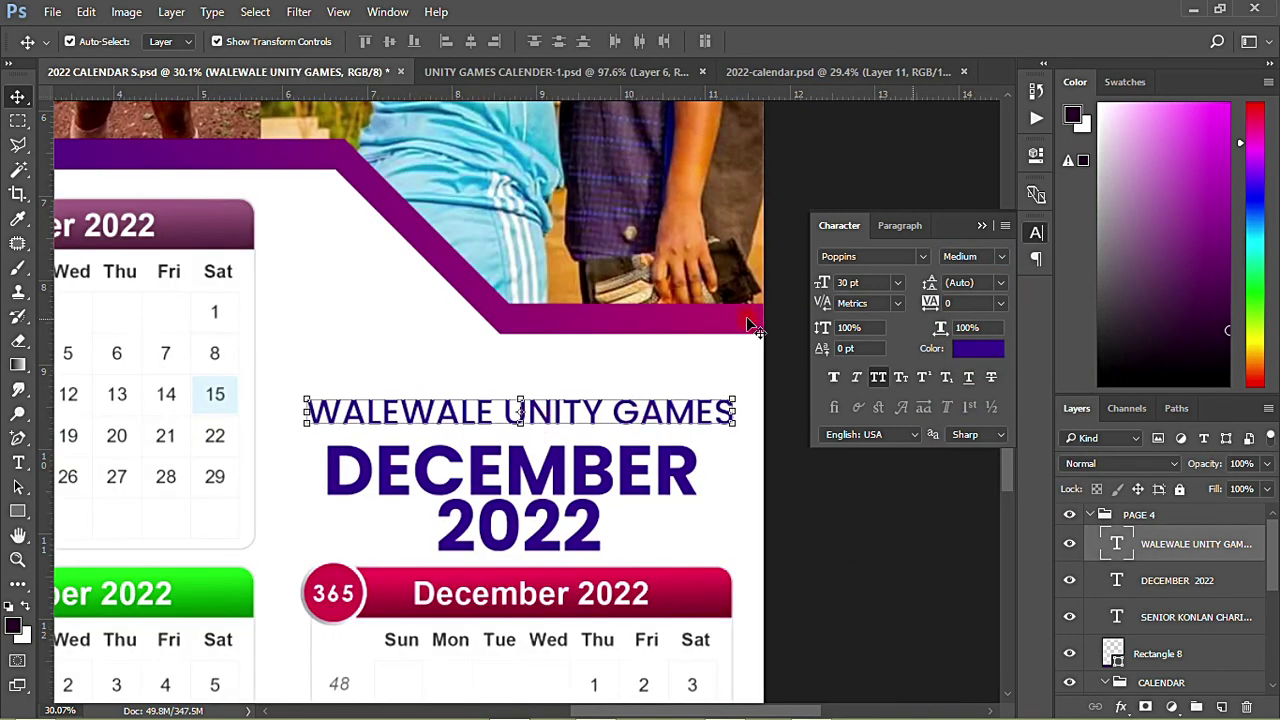
pyautogui.click(843, 494)
# Shift "DECEMBER 2022" and "WALEWALE UNITY GAMES" slightly upward, leaving a small gap between the two texts
pyautogui.click(540, 478)
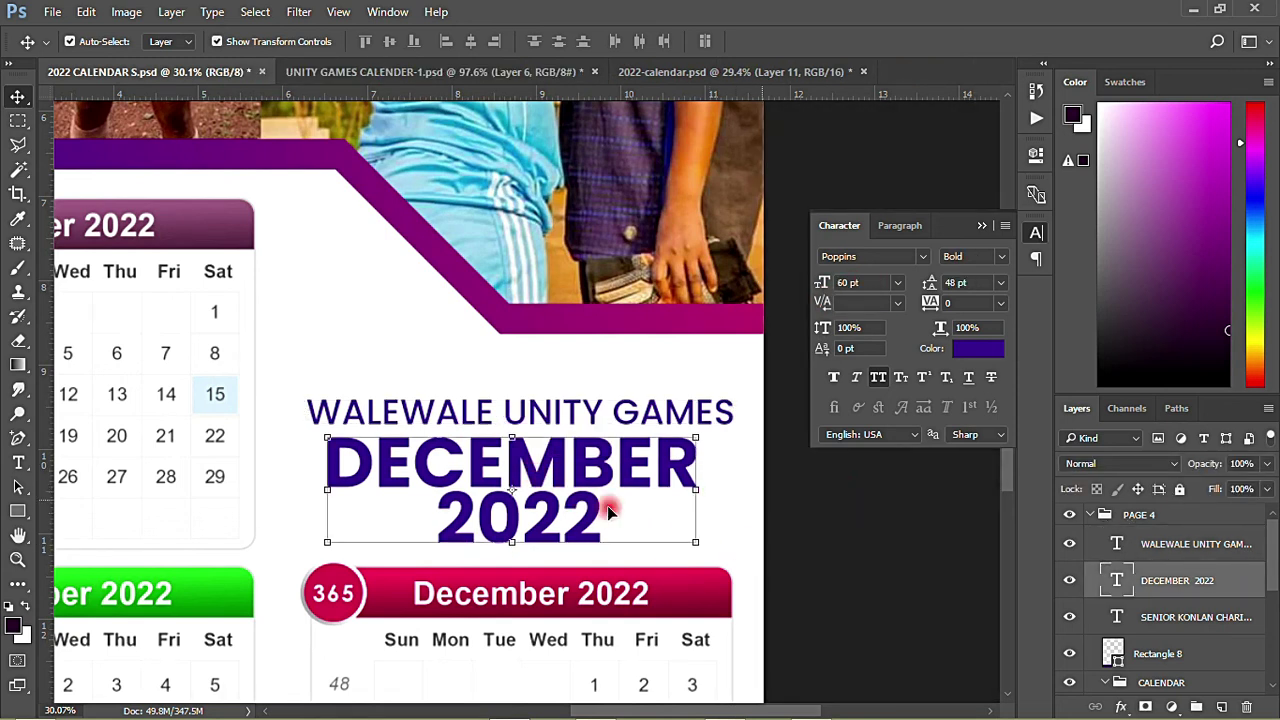
pyautogui.moveTo(655, 410); pyautogui.dragTo(640, 401)
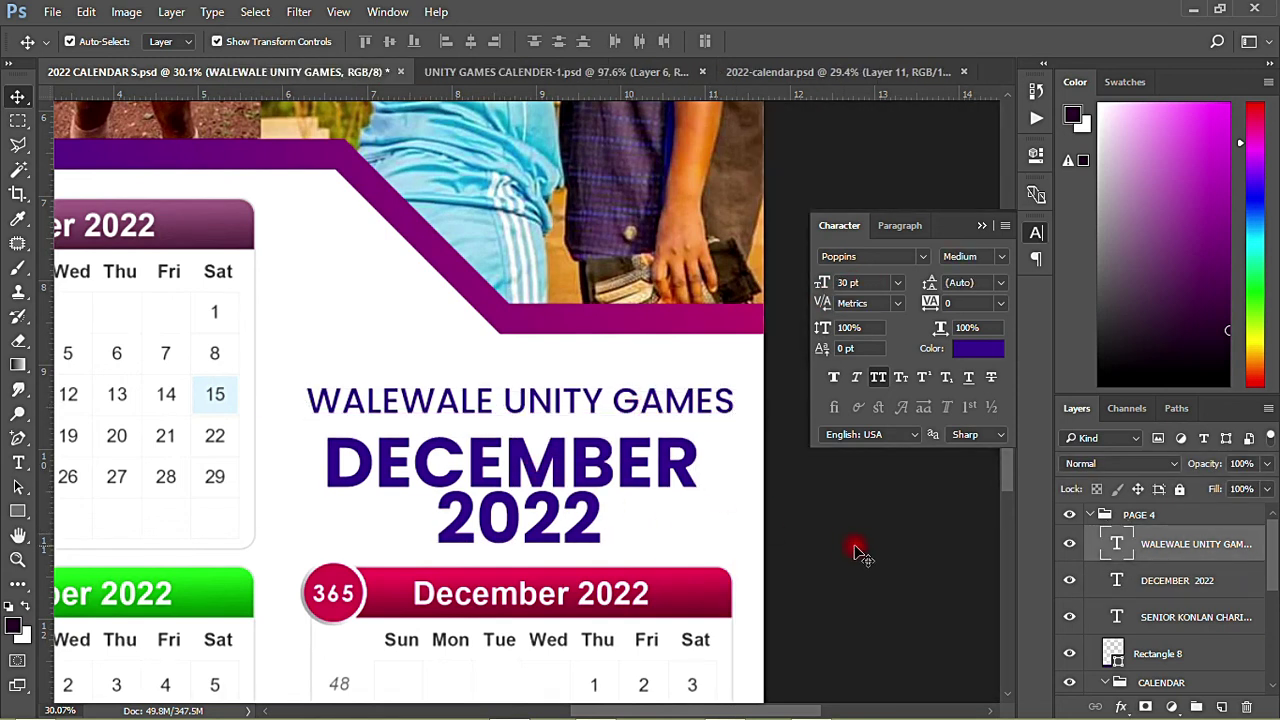
pyautogui.click(858, 552)
pyautogui.moveTo(600, 491); pyautogui.dragTo(603, 478)
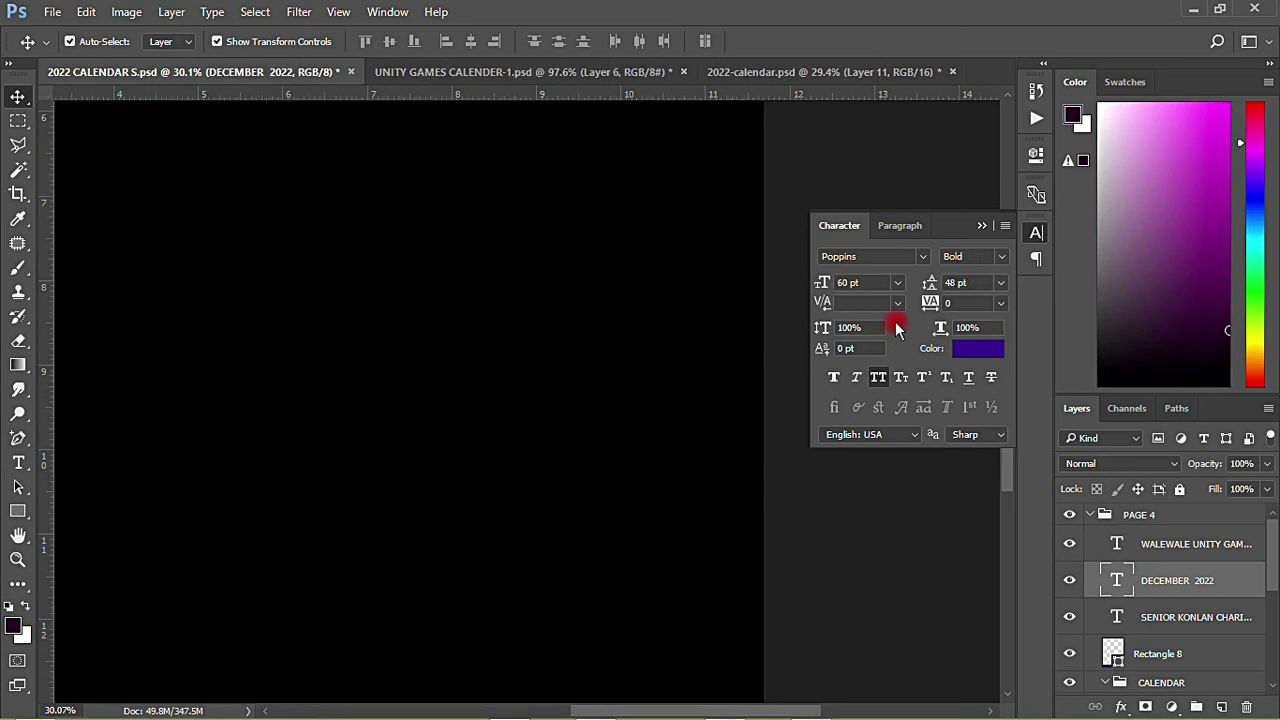
# Try automatic leading on the "DECEMBER 2022" text
pyautogui.click(990, 284)
pyautogui.click(980, 298)
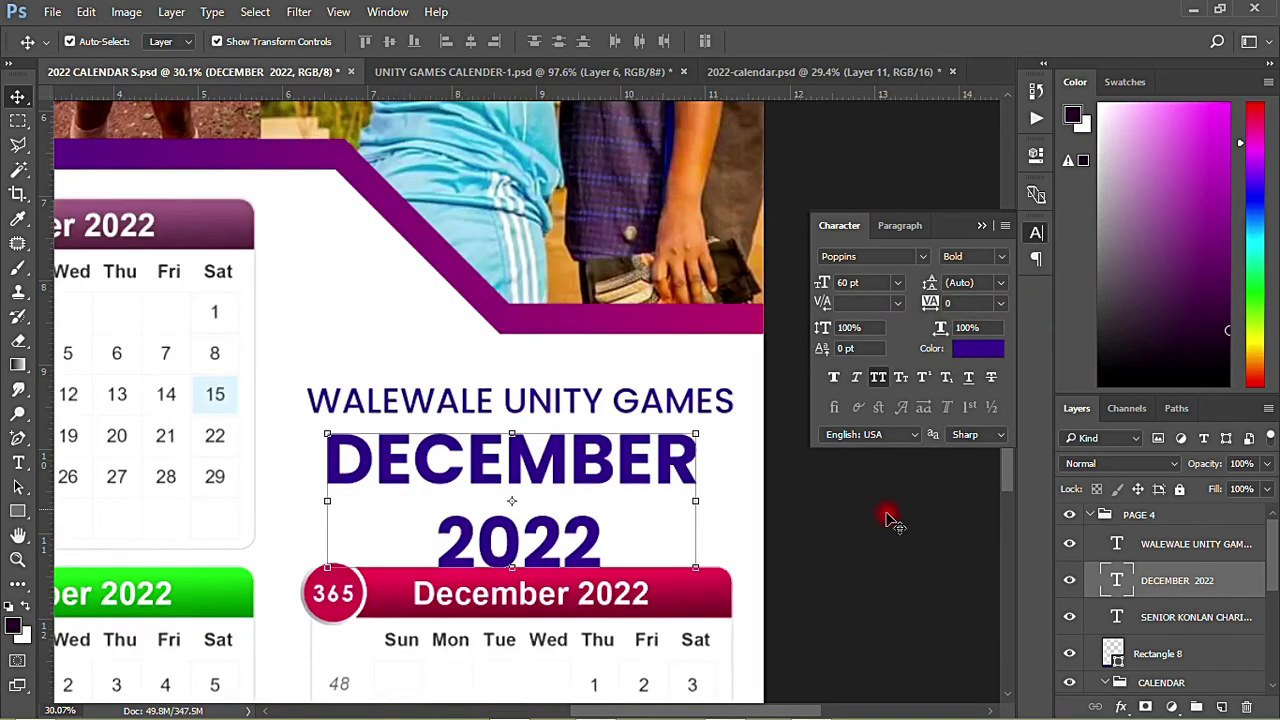
pyautogui.click(890, 520)
pyautogui.click(555, 473)
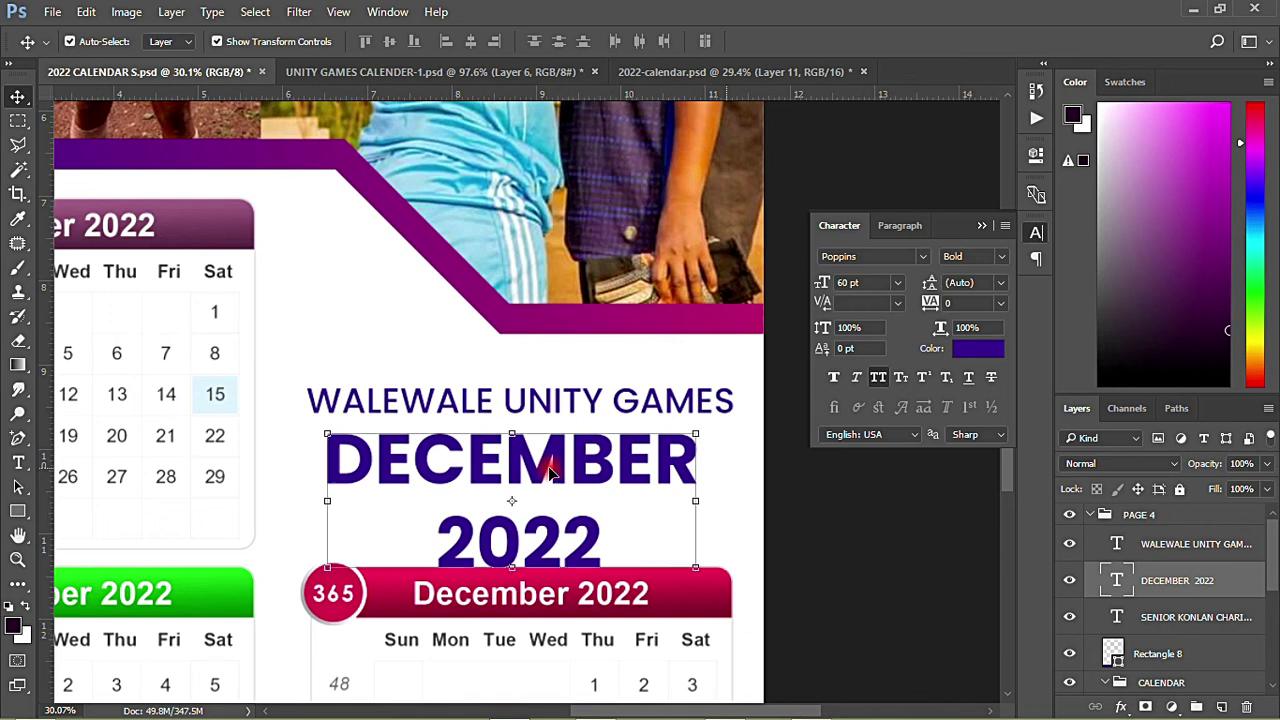
# Set the leading of the "DECEMBER 2022" text to 60 pt
pyautogui.keyDown('alt'); pyautogui.scroll(-3, 575, 505); pyautogui.keyUp('alt')
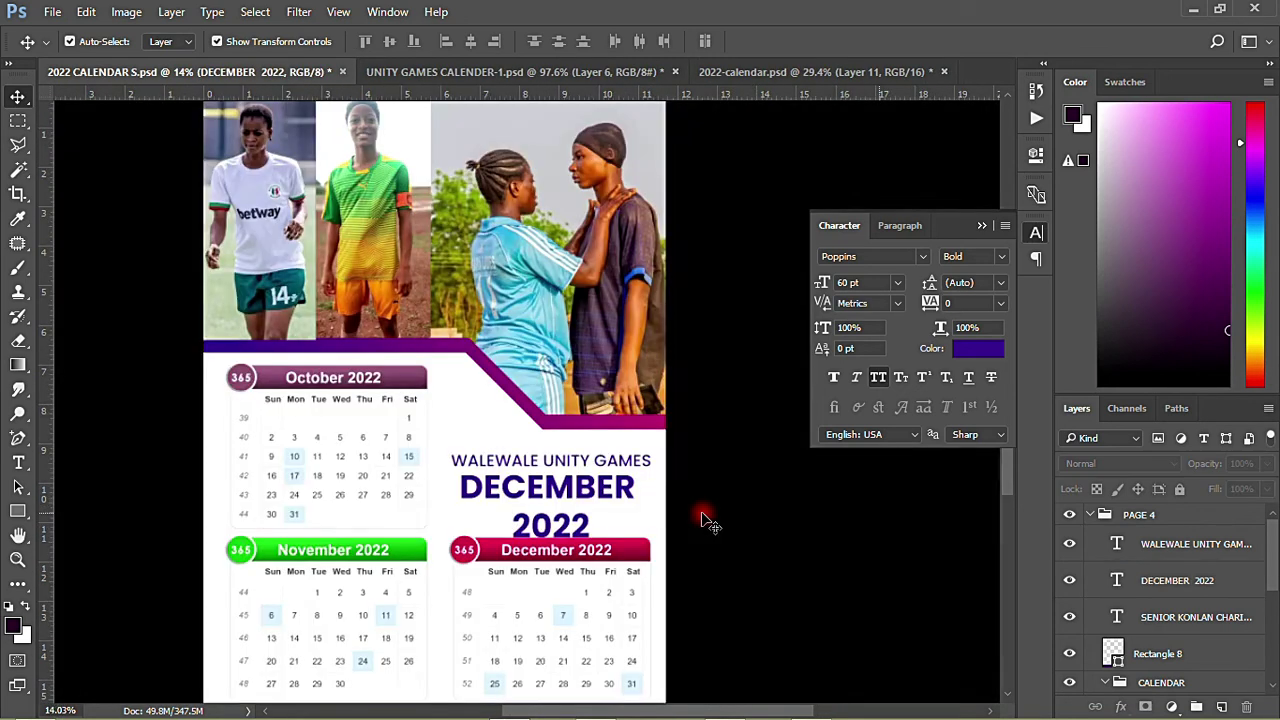
pyautogui.click(705, 520)
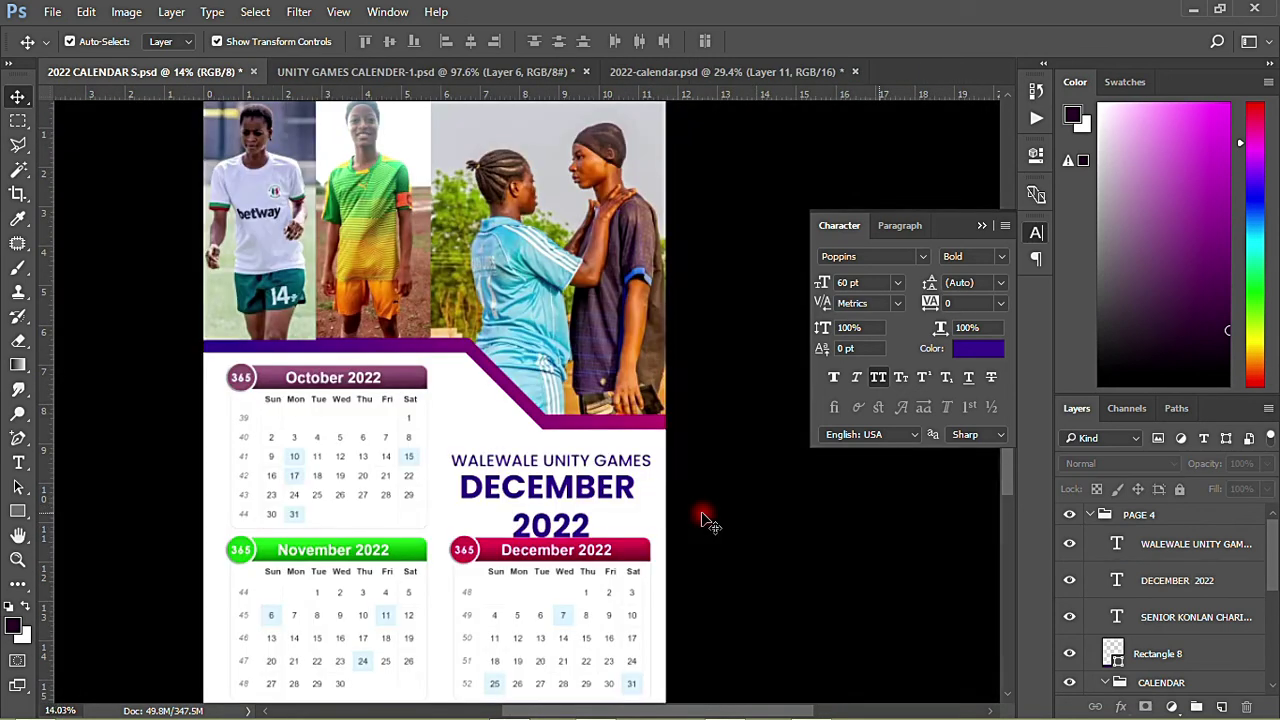
pyautogui.click(585, 497)
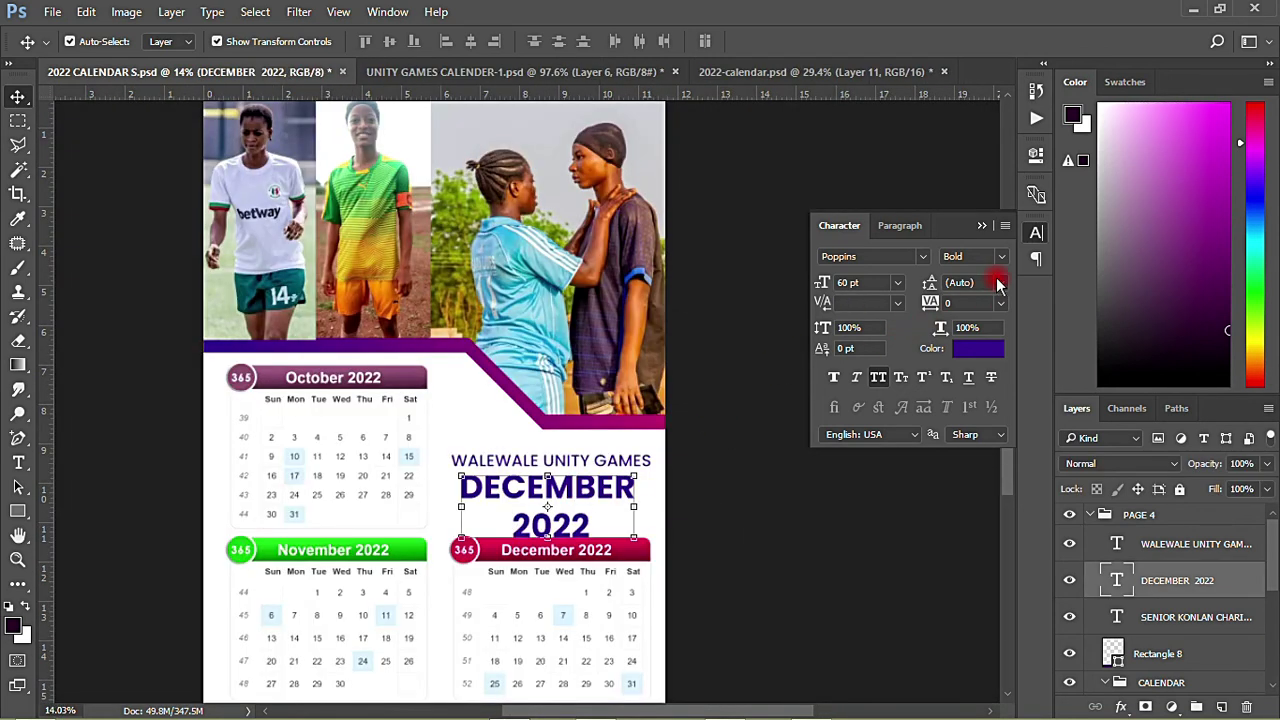
pyautogui.click(998, 283)
pyautogui.click(986, 612)
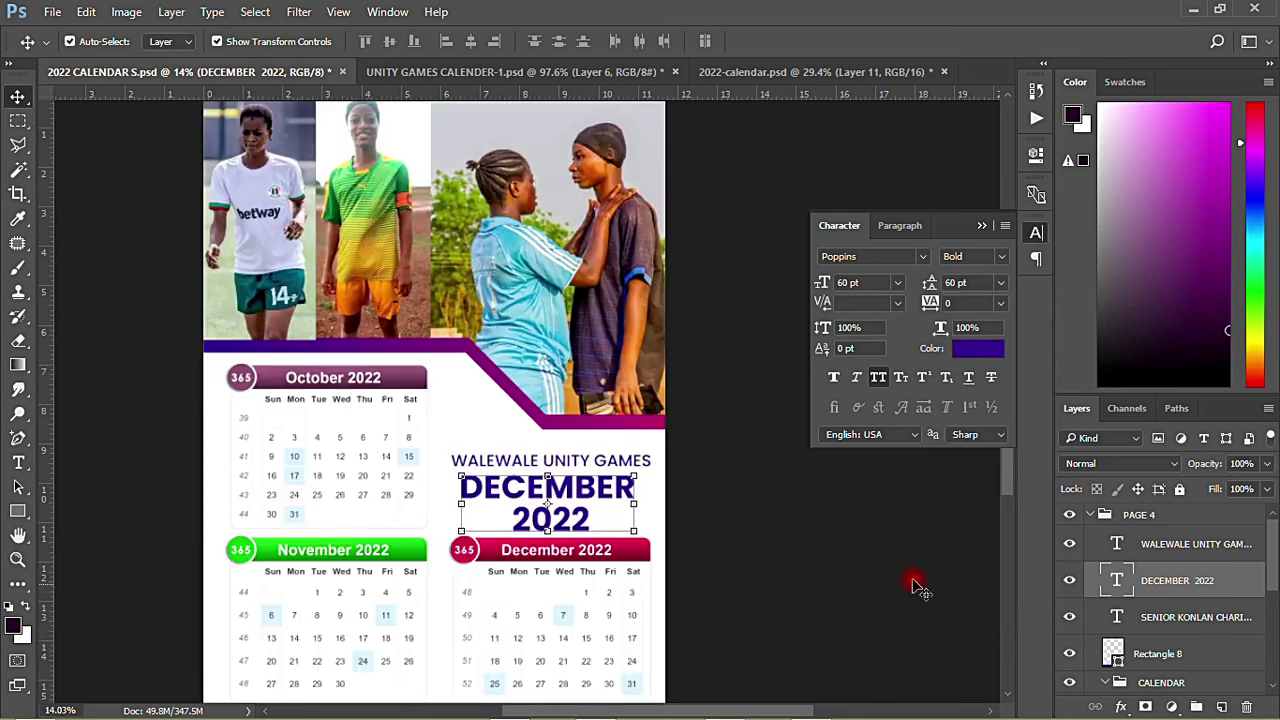
# Save the calendar document and view the whole of page 4
pyautogui.click(829, 557)
pyautogui.hotkey('ctrl', 's')
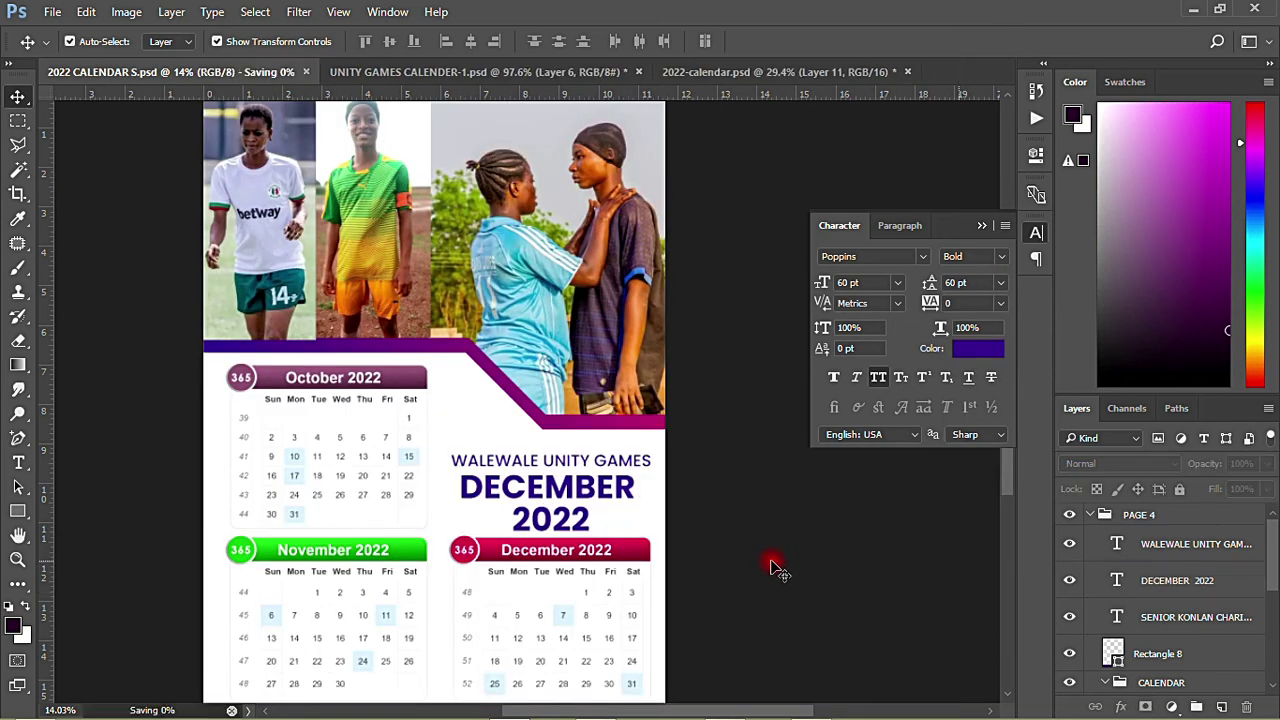
pyautogui.scroll(-2, 716, 528)
pyautogui.scroll(1, 716, 528)
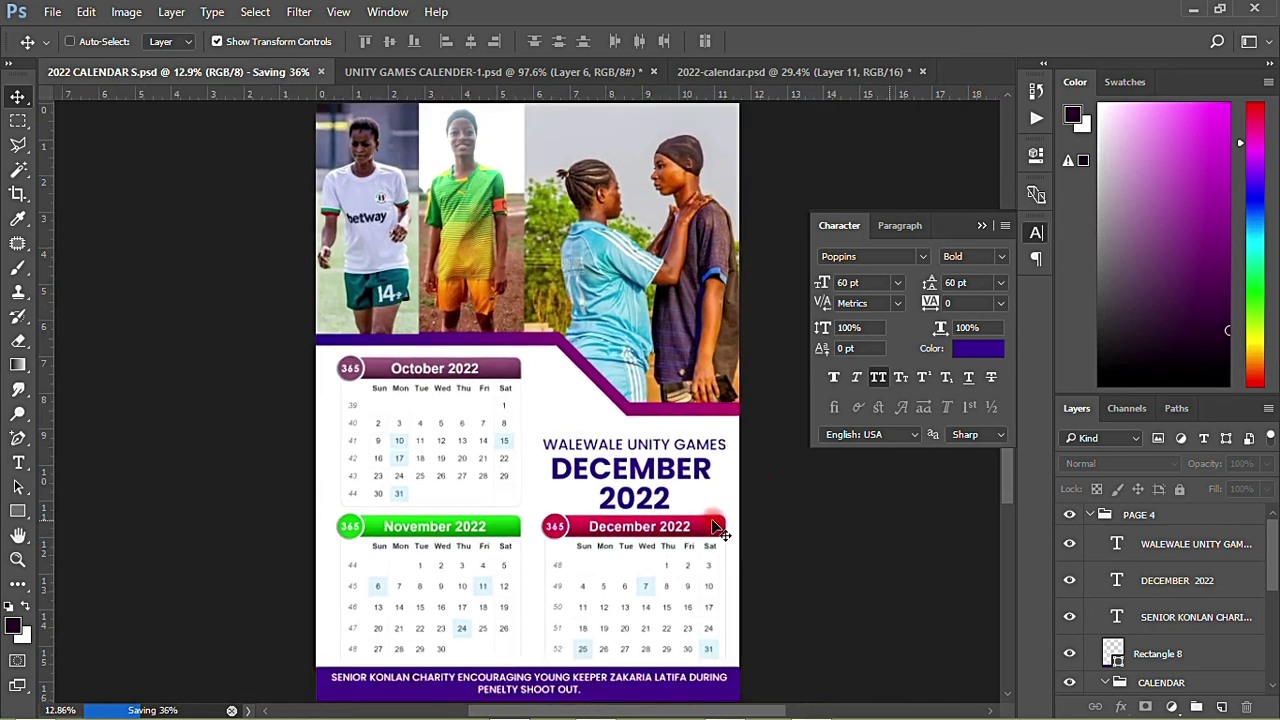